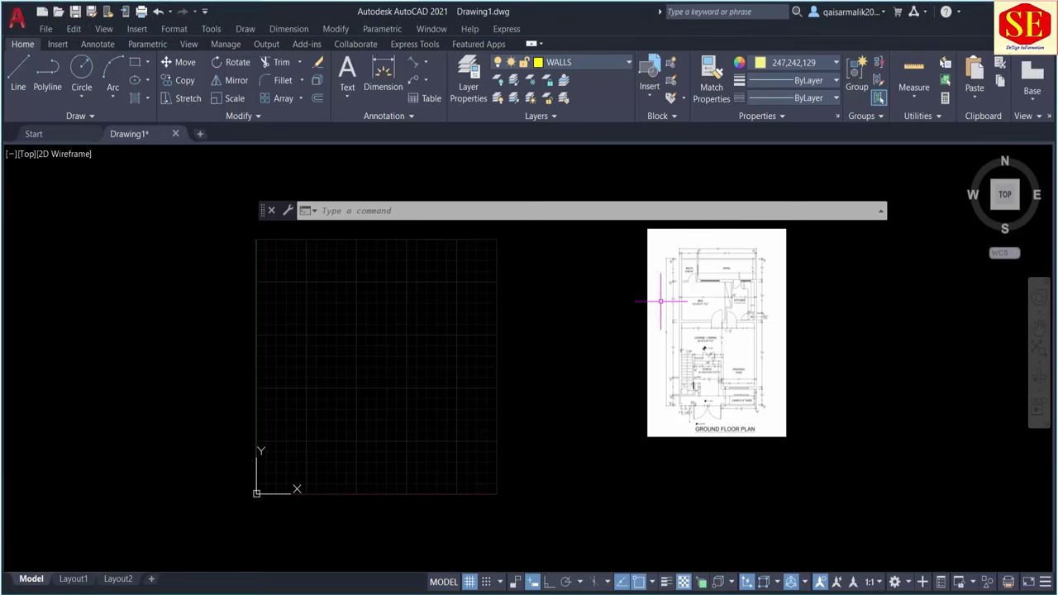
# Draw a circle of radius 6 centred in the middle of the grid
pyautogui.scroll(7, 717, 257)
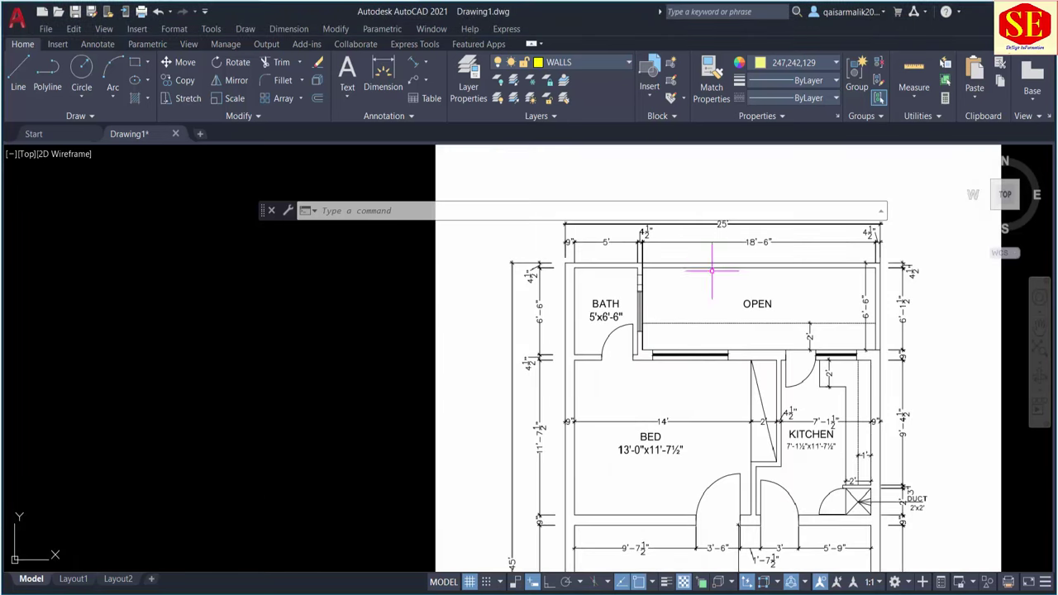
pyautogui.scroll(-4, 614, 274)
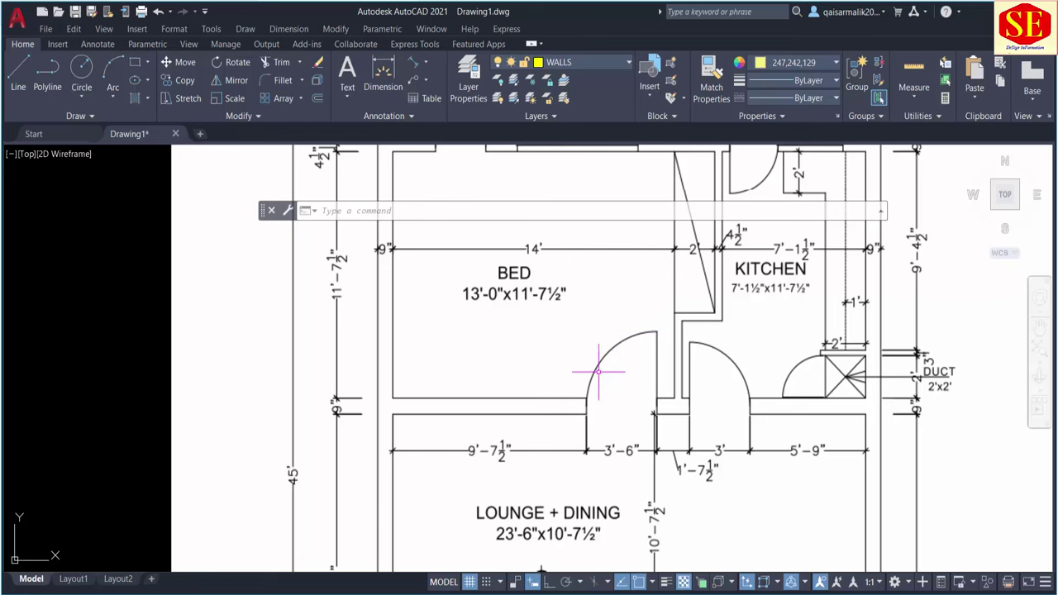
pyautogui.scroll(-10, 683, 349)
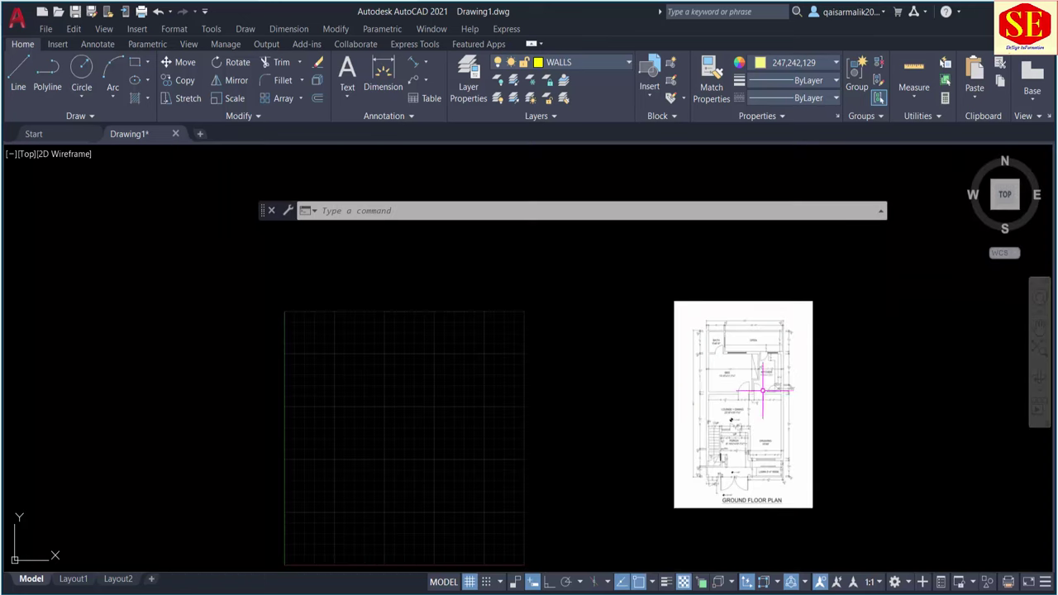
pyautogui.click(81, 73)
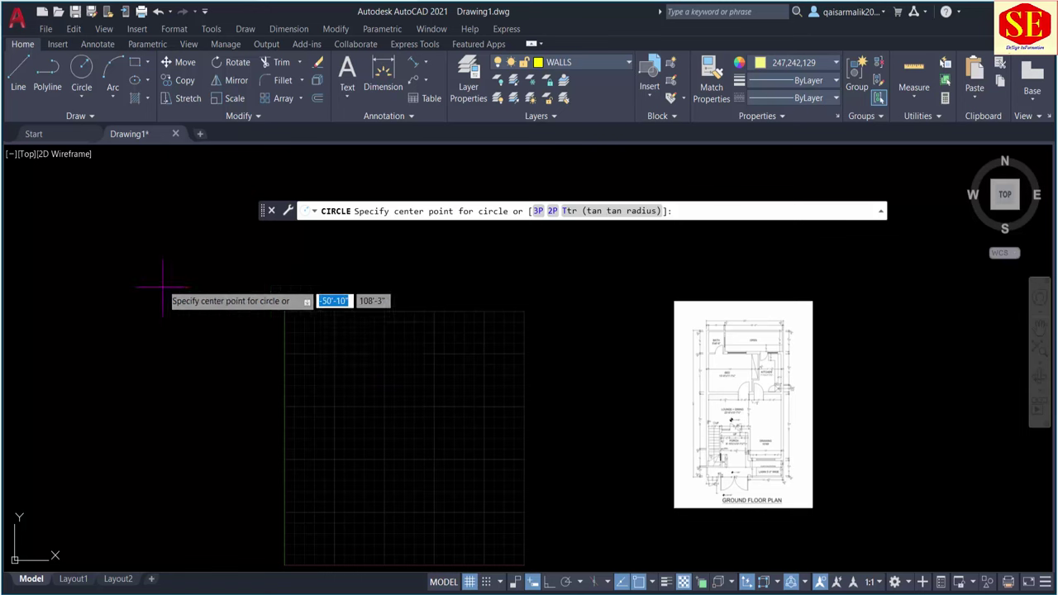
pyautogui.click(357, 422)
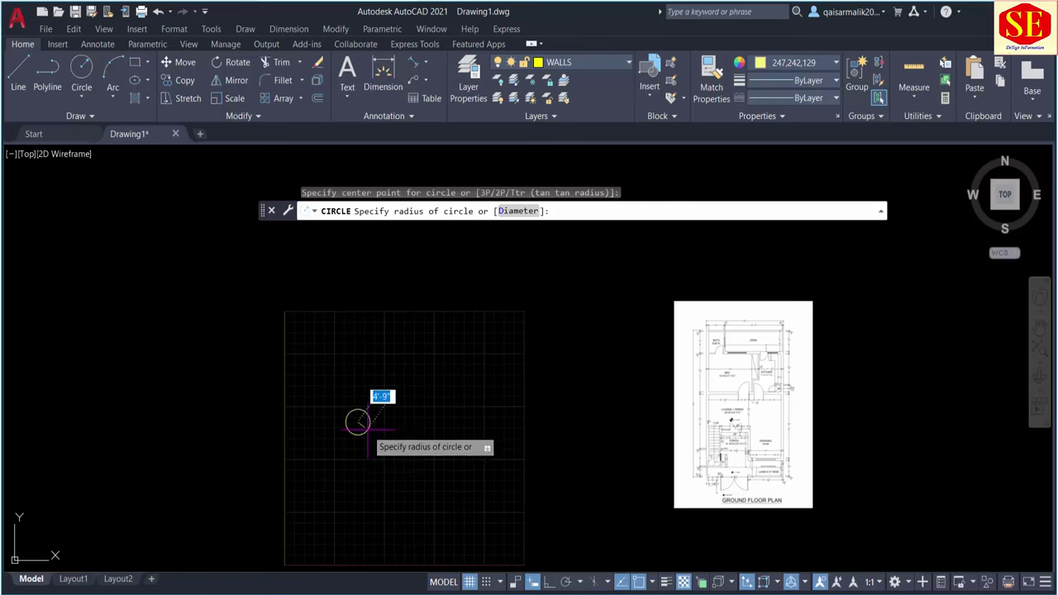
pyautogui.press('Escape')
pyautogui.click(81, 73)
pyautogui.click(411, 418)
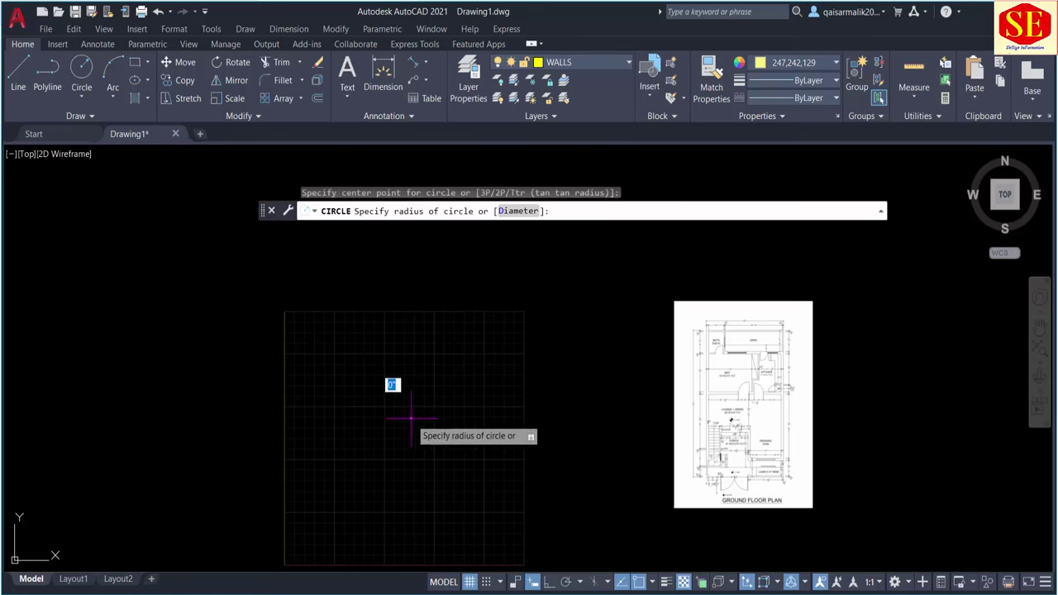
pyautogui.scroll(4, 426, 405)
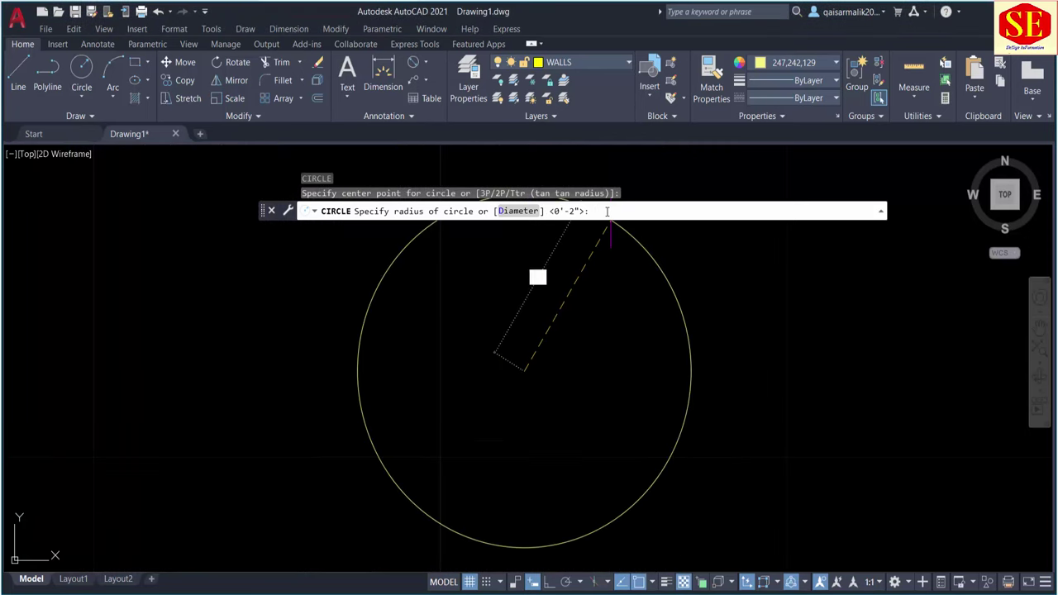
pyautogui.press('Return')
pyautogui.scroll(-2, 543, 413)
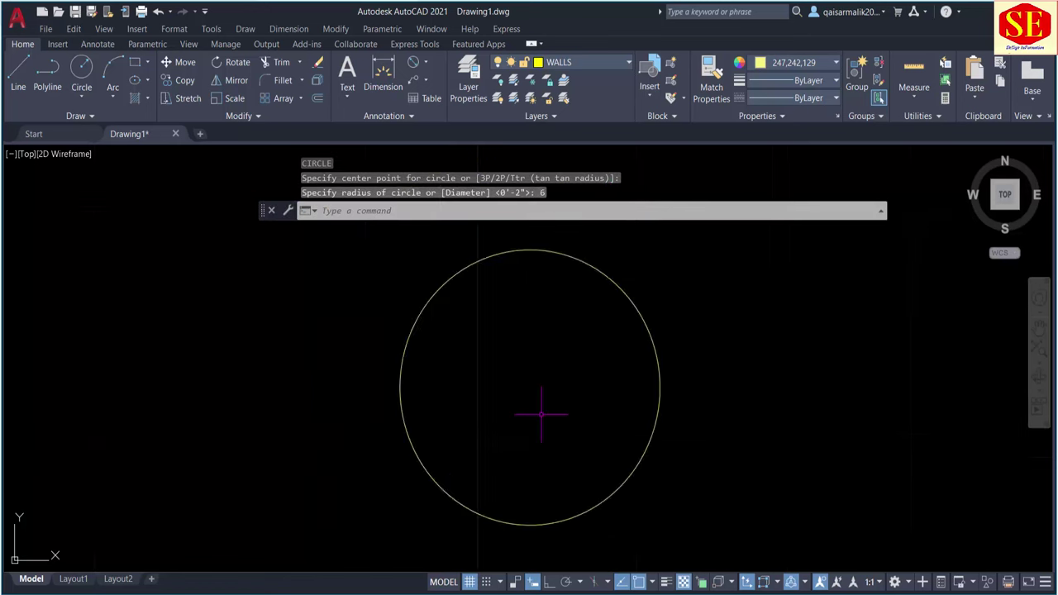
pyautogui.scroll(-2, 570, 388)
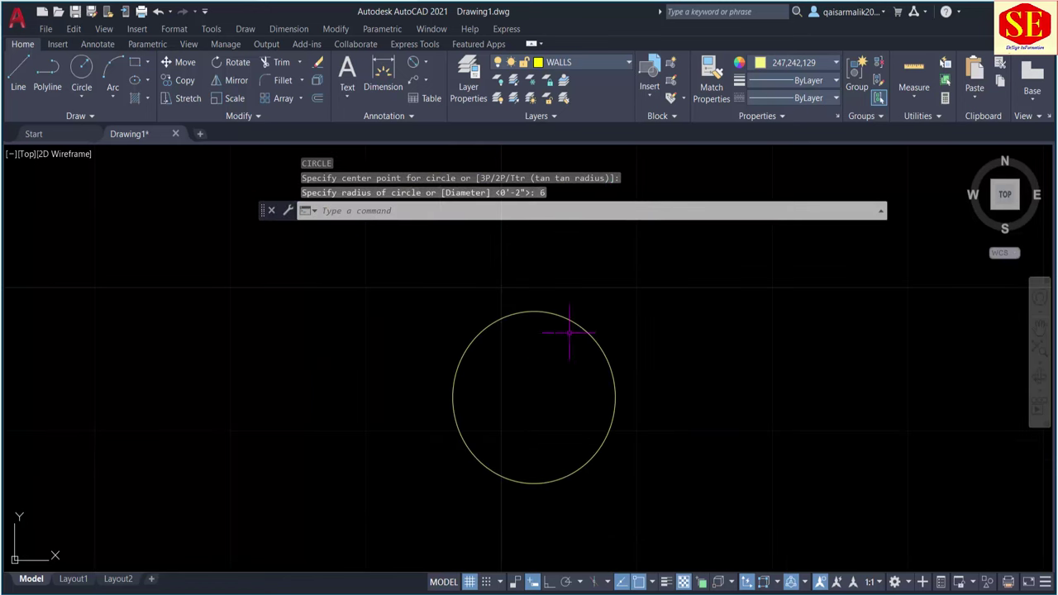
# Add an R6.00 radius dimension to the circle
pyautogui.click(425, 62)
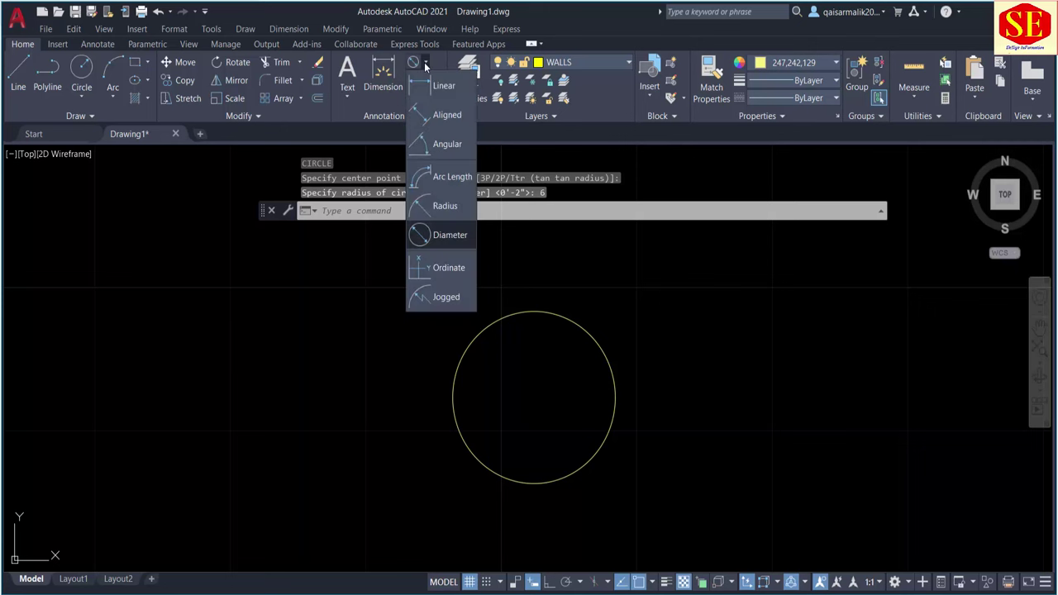
pyautogui.click(444, 205)
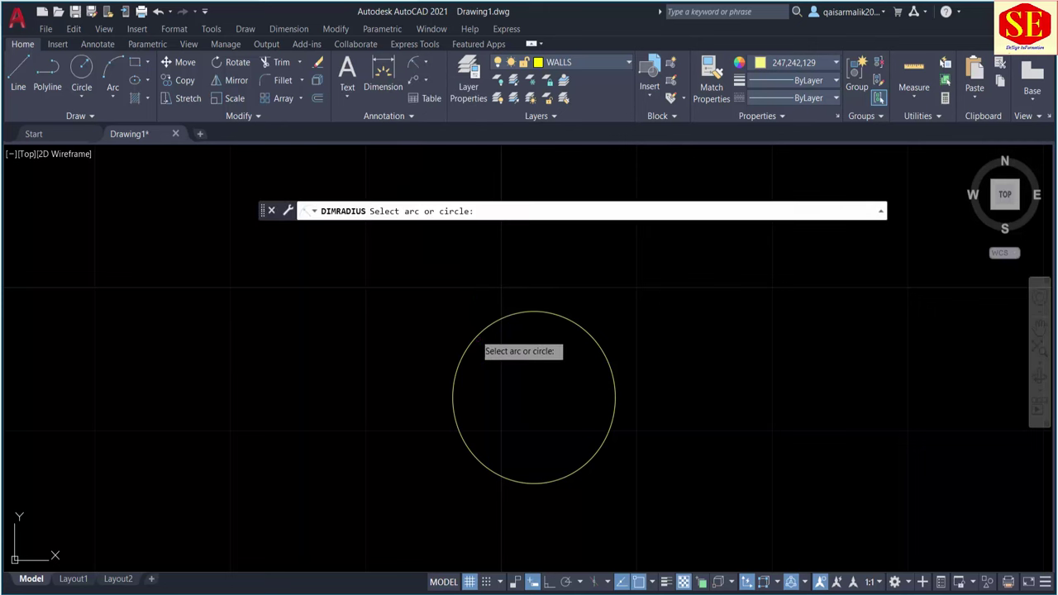
pyautogui.click(478, 336)
pyautogui.scroll(5, 483, 343)
pyautogui.click(494, 343)
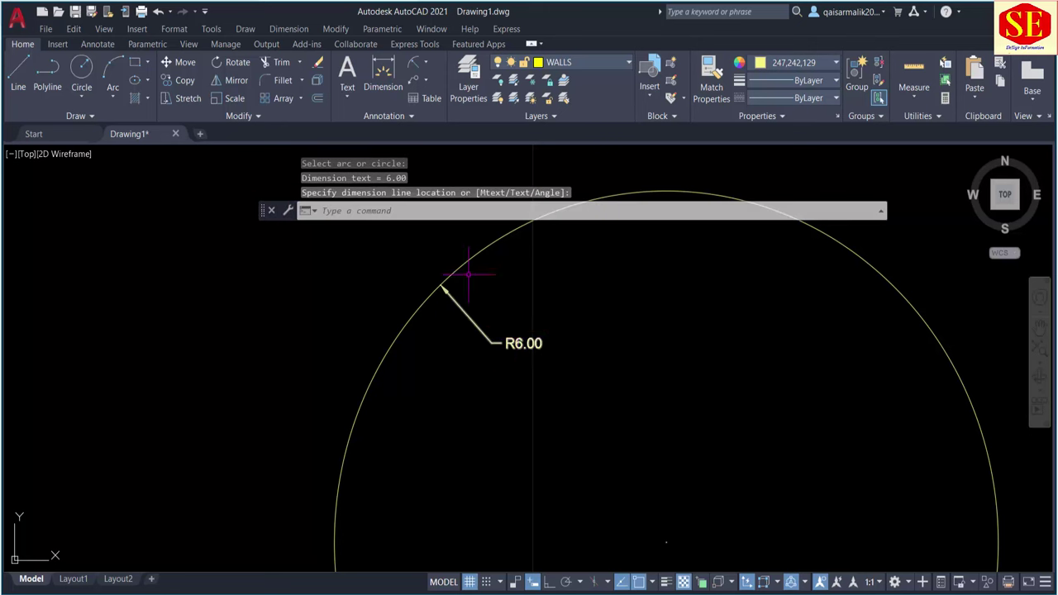
# Add a Ø12.00 diameter dimension to the circle
pyautogui.click(426, 66)
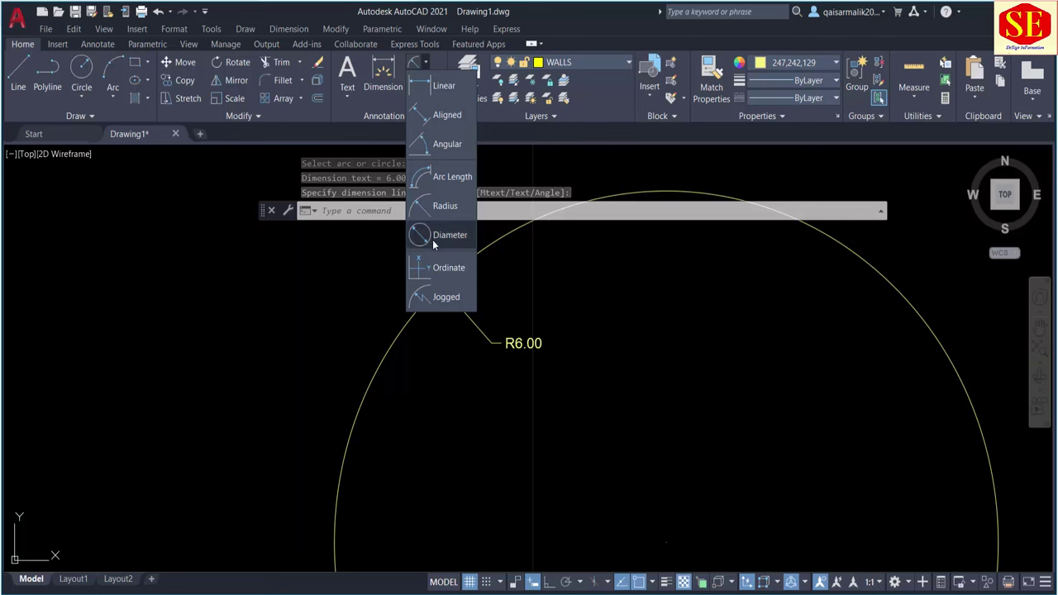
pyautogui.click(434, 240)
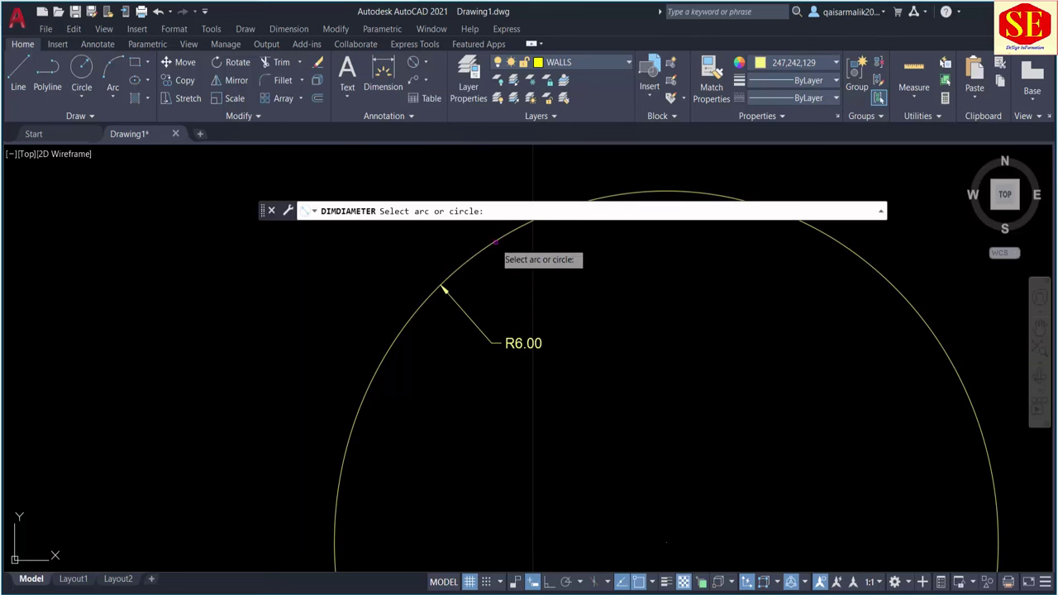
pyautogui.click(496, 248)
pyautogui.click(560, 271)
pyautogui.scroll(-4, 578, 314)
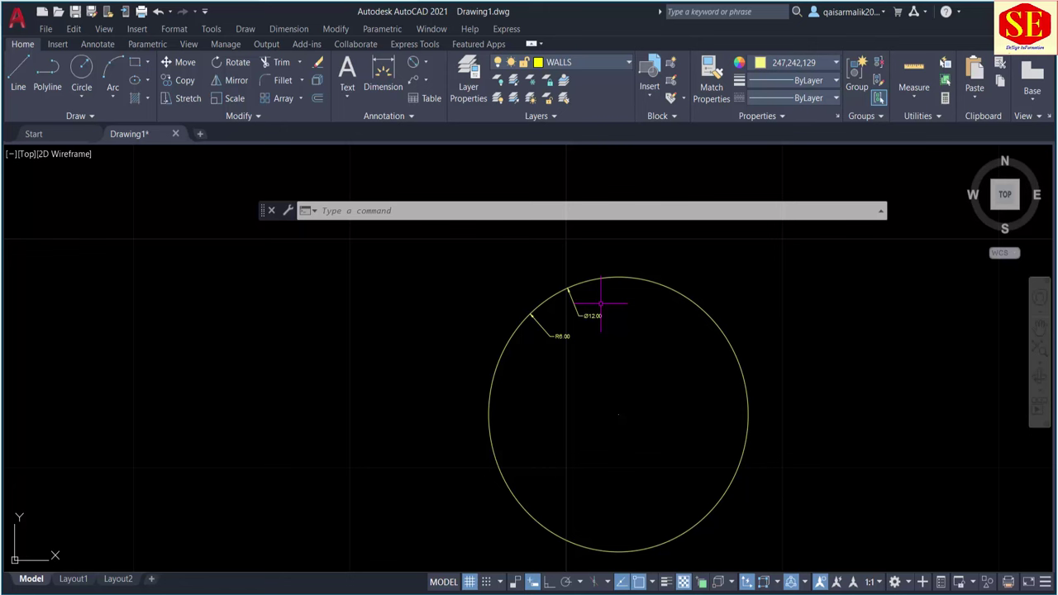
# Erase the circle and its dimensions and draw a three-point arc instead
pyautogui.click(667, 265)
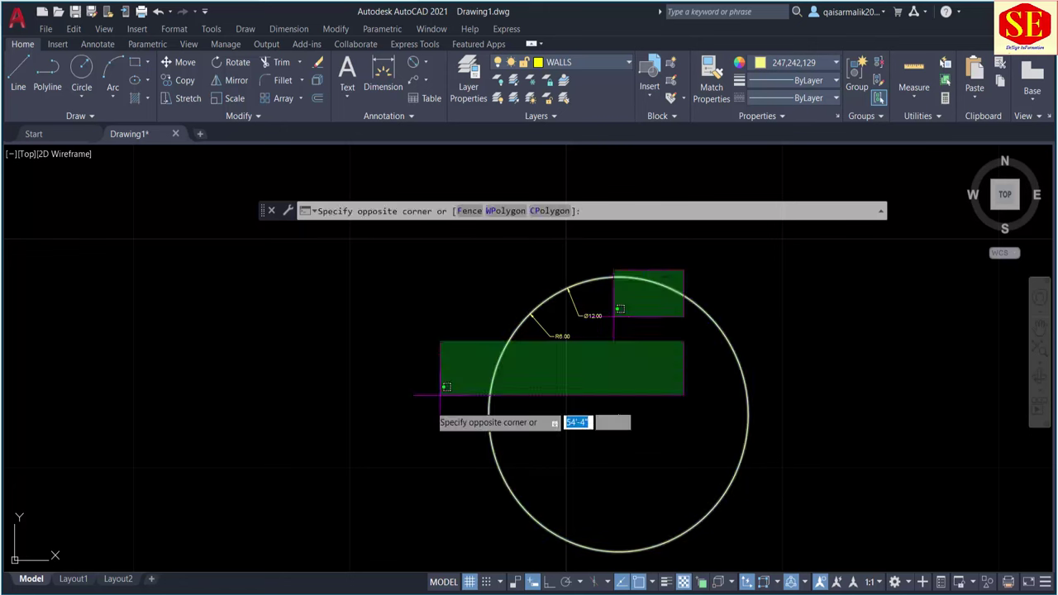
pyautogui.click(423, 430)
pyautogui.press('Return')
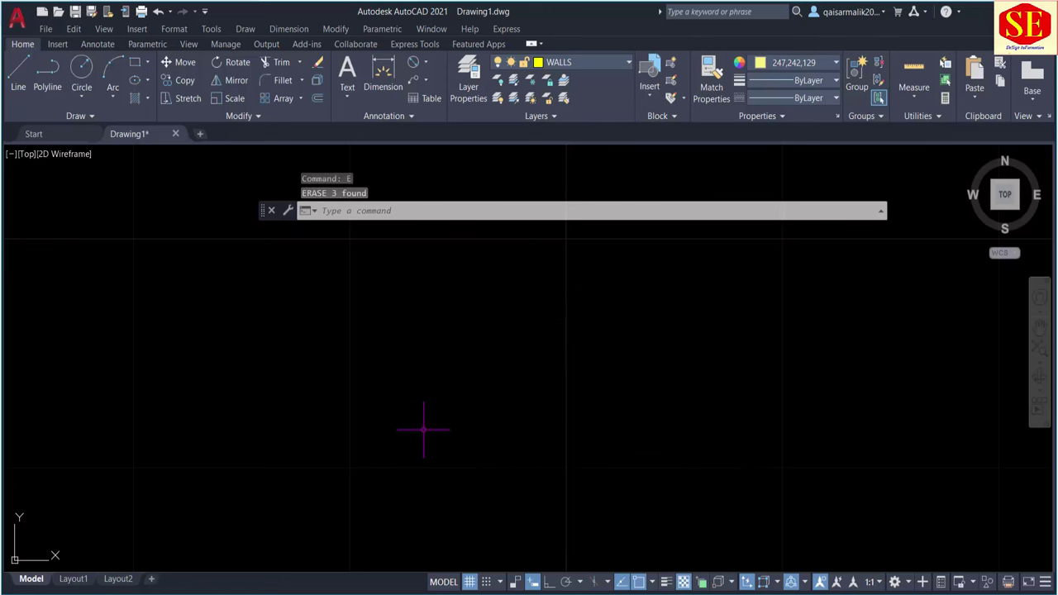
pyautogui.click(109, 77)
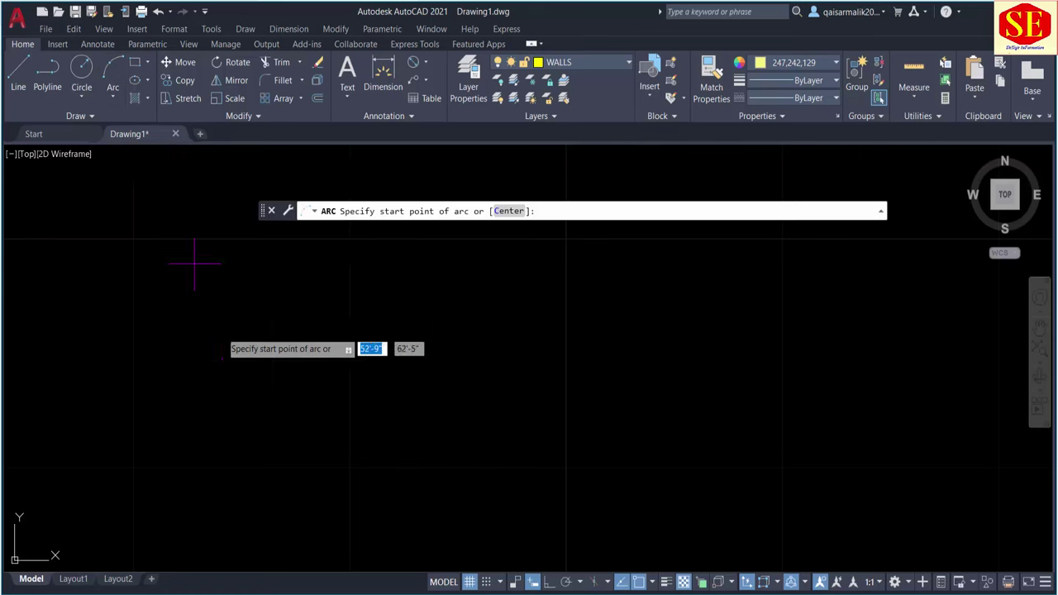
pyautogui.click(306, 413)
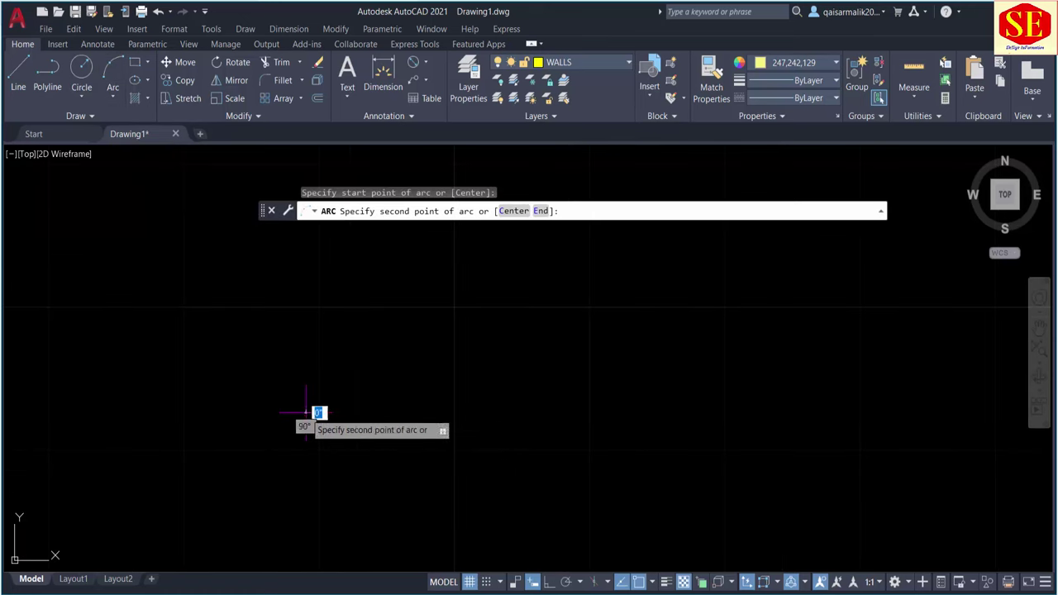
pyautogui.click(361, 330)
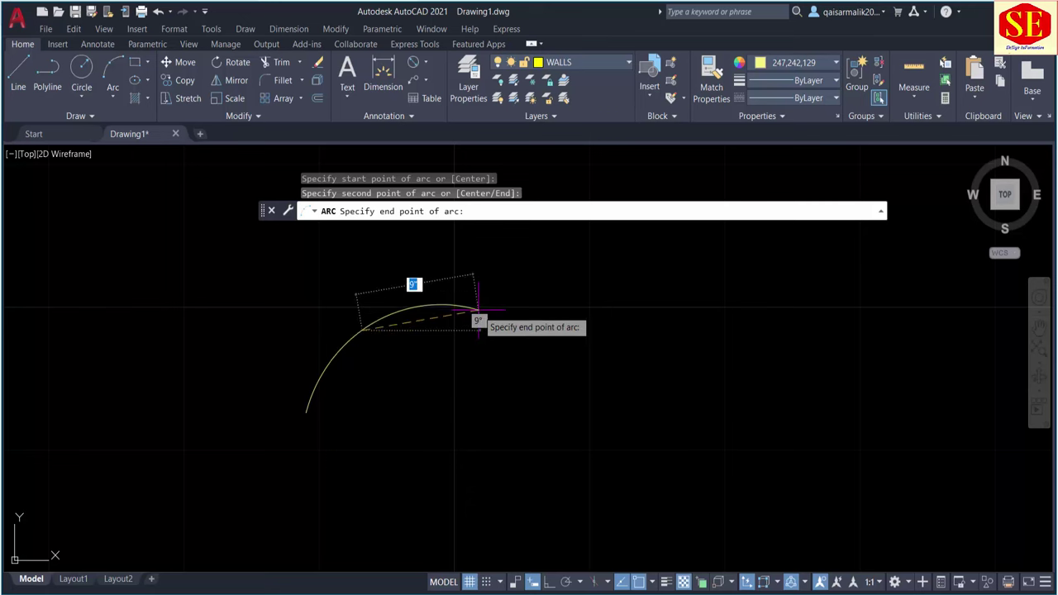
pyautogui.click(478, 311)
# Reshape the arc with its grips into a wider, higher-bulging curve
pyautogui.click(364, 321)
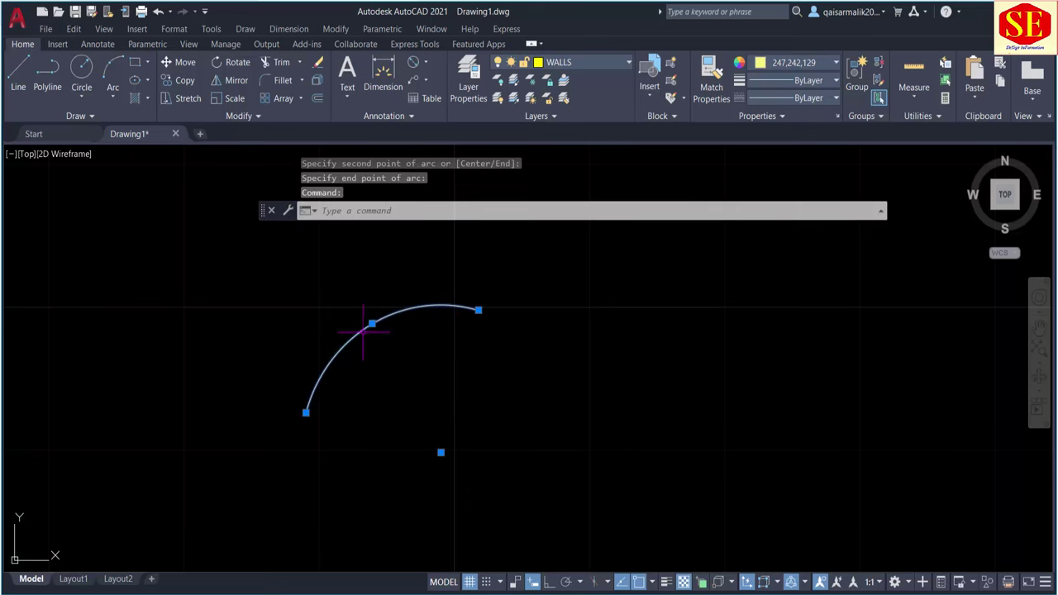
pyautogui.scroll(2, 358, 318)
pyautogui.click(380, 325)
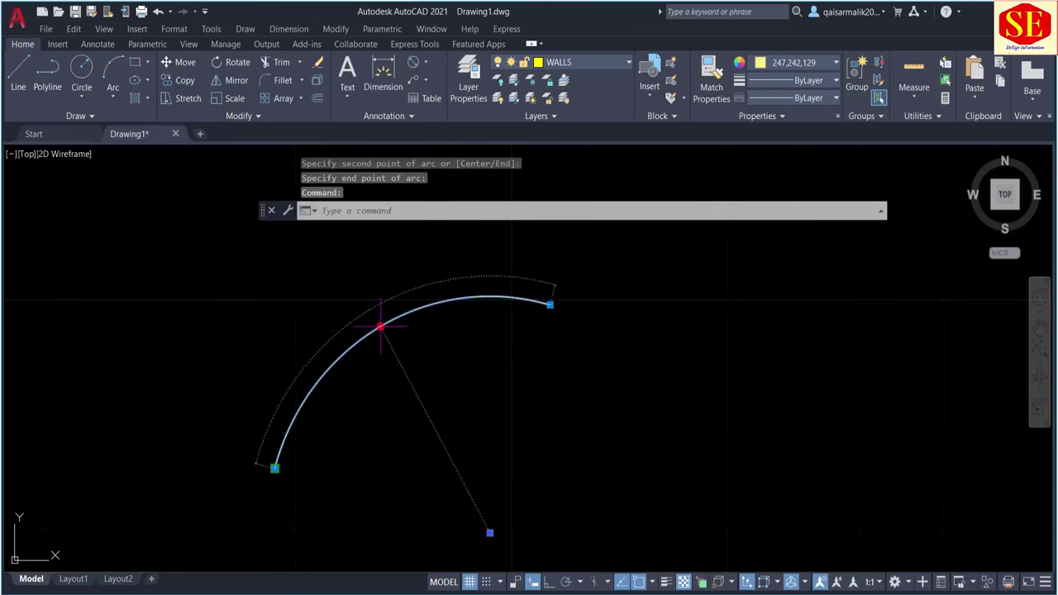
pyautogui.click(331, 237)
pyautogui.click(332, 237)
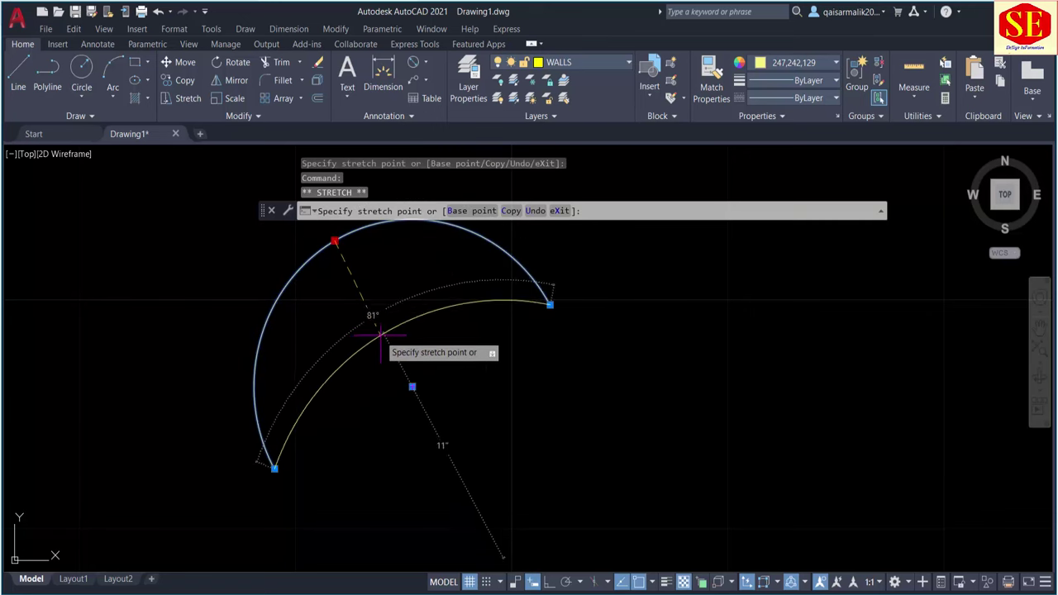
pyautogui.click(404, 372)
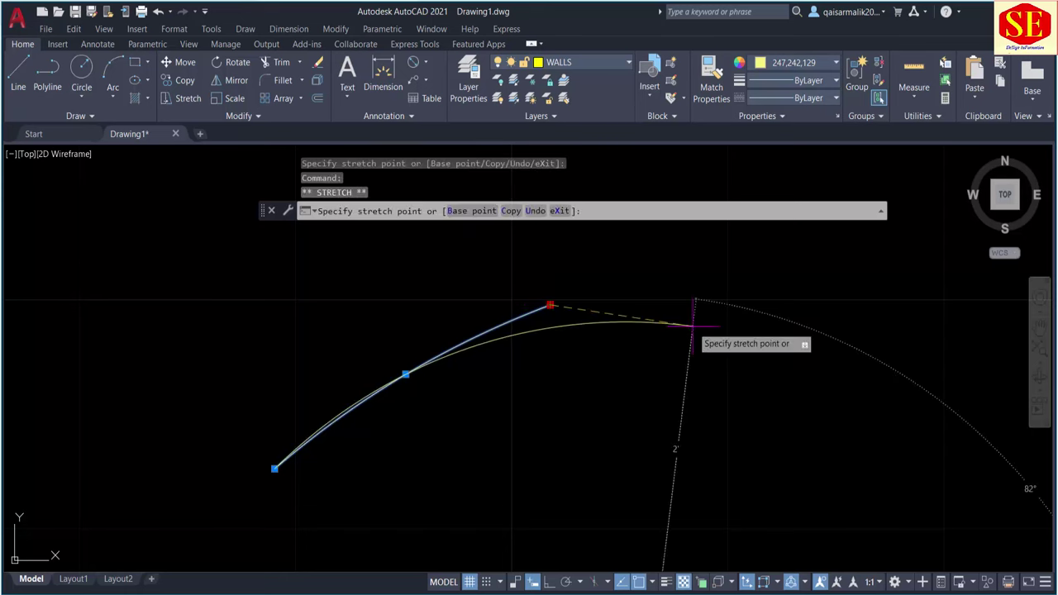
pyautogui.click(692, 327)
pyautogui.click(468, 349)
pyautogui.click(461, 285)
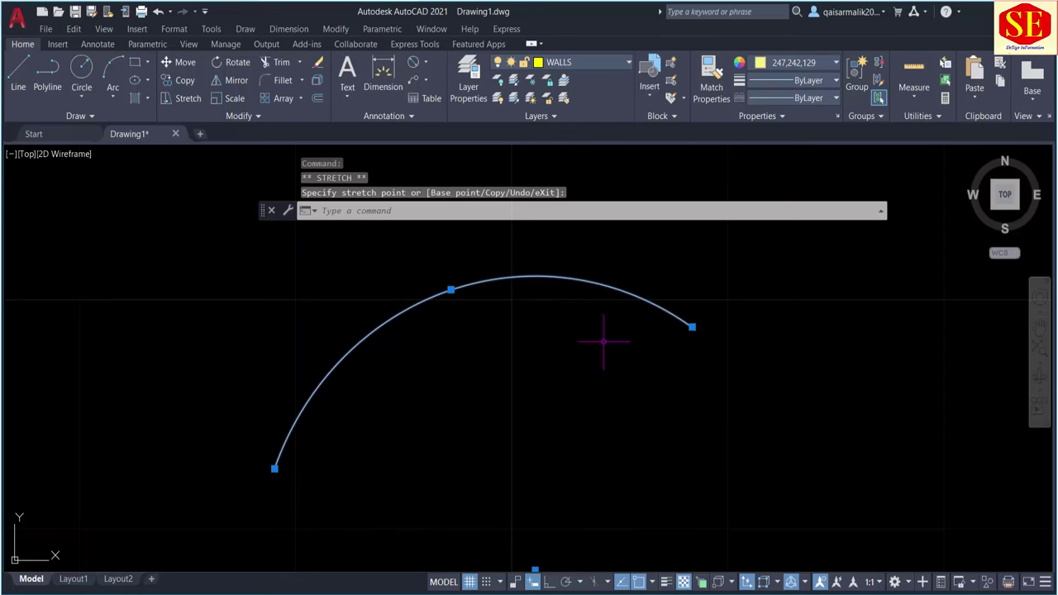
pyautogui.press('Escape')
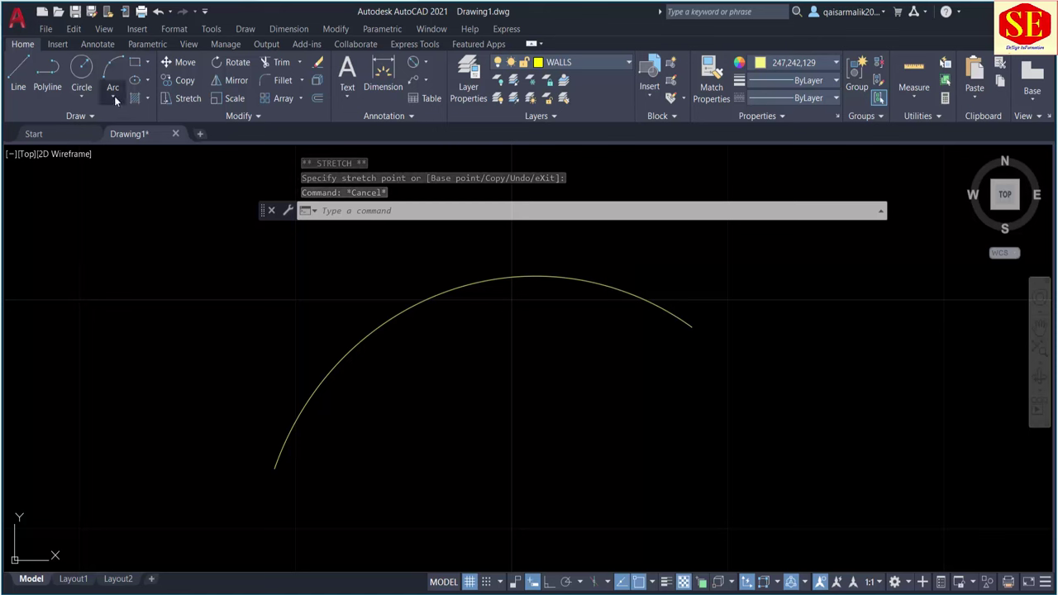
# Browse the Arc and Circle option lists, then close them without drawing
pyautogui.click(112, 95)
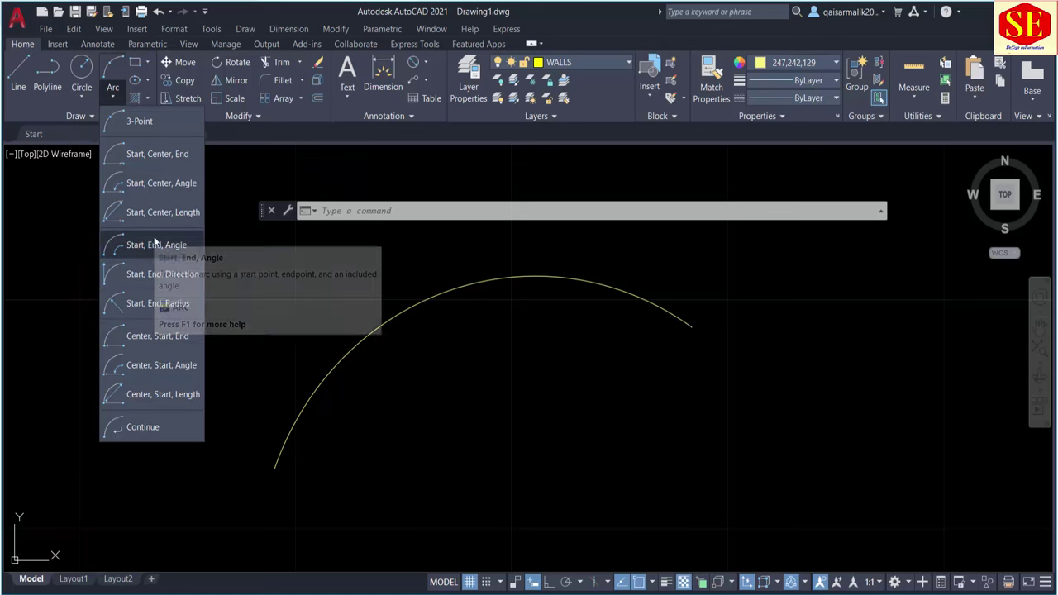
pyautogui.click(78, 95)
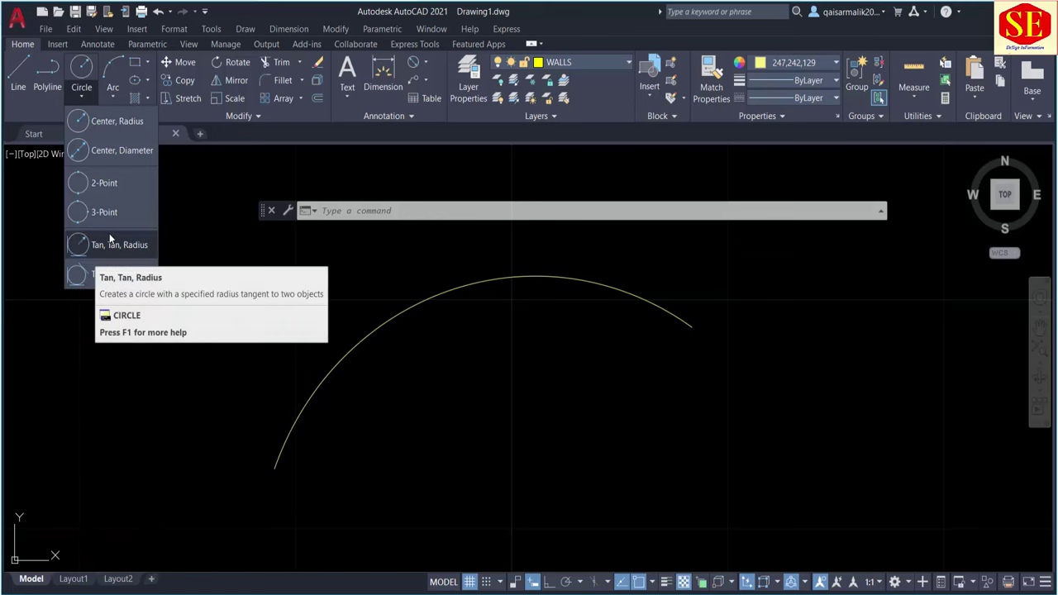
pyautogui.moveTo(104, 212)
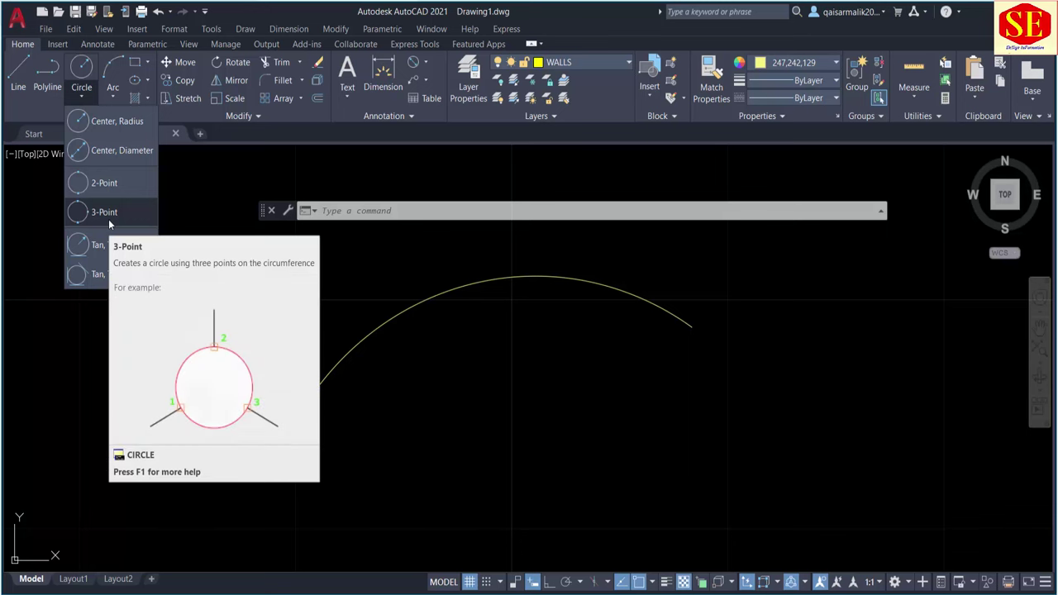
pyautogui.press('Escape')
pyautogui.press('Escape')
pyautogui.scroll(-2, 438, 346)
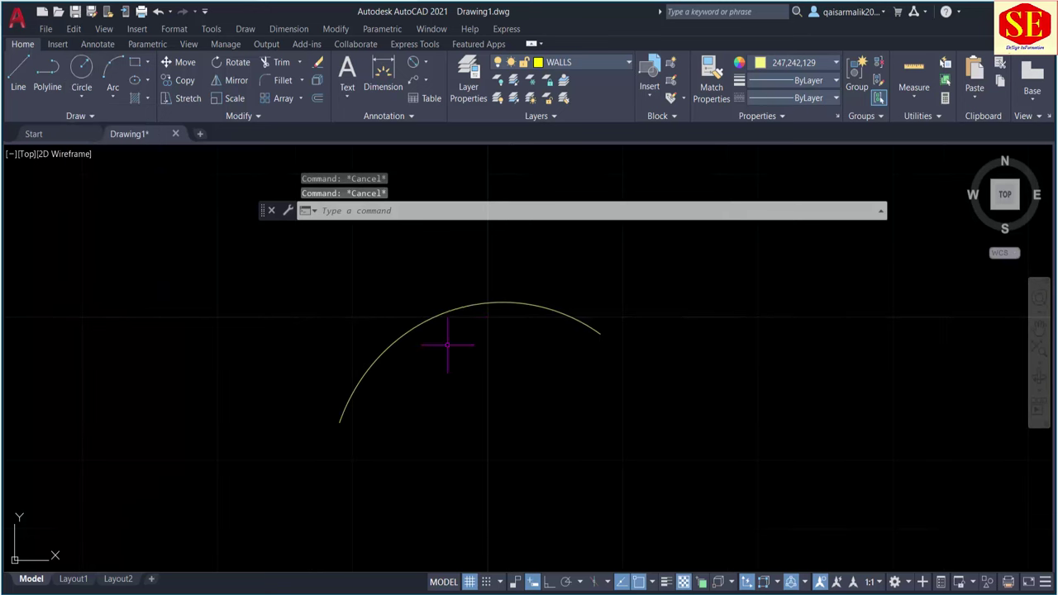
# Erase the leftover arc and zoom out to show the grid and floor plan image
pyautogui.click(459, 306)
pyautogui.click(429, 345)
pyautogui.write('e')
pyautogui.press('Return')
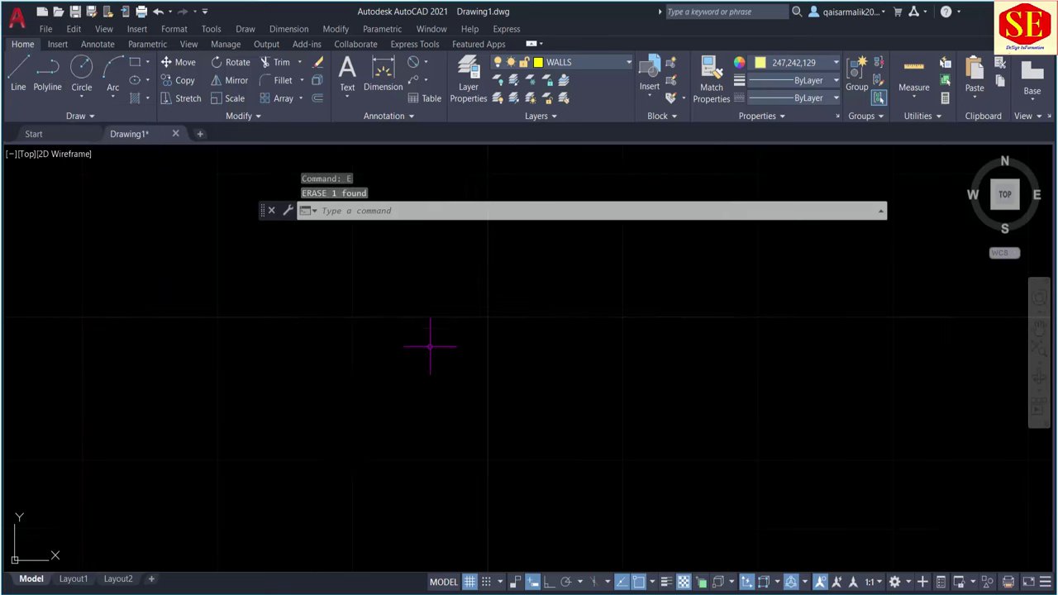
pyautogui.scroll(-1, 455, 331)
pyautogui.scroll(-2, 463, 328)
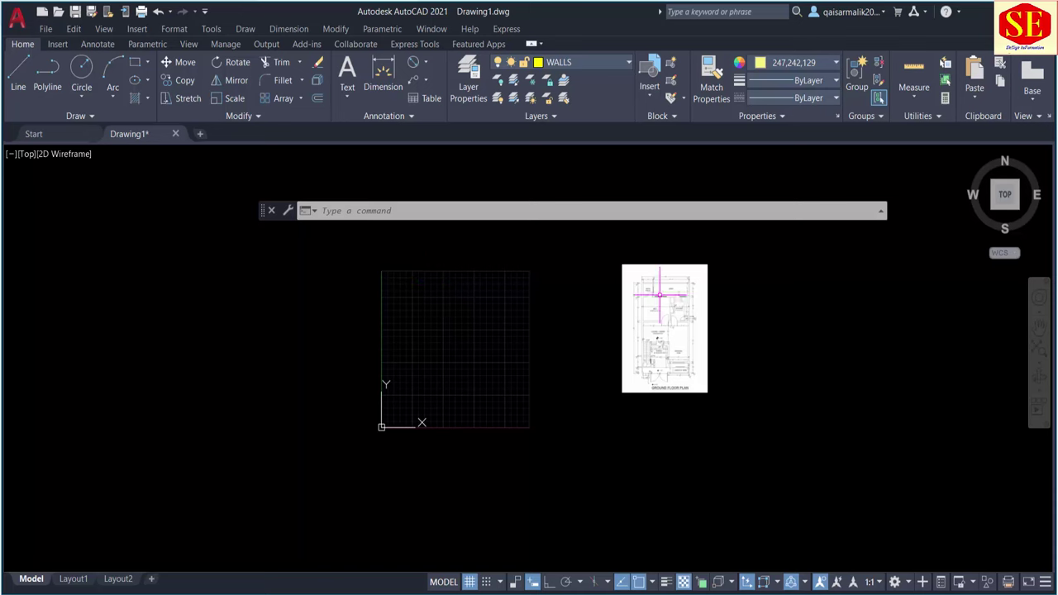
pyautogui.scroll(3, 716, 271)
pyautogui.scroll(3, 549, 254)
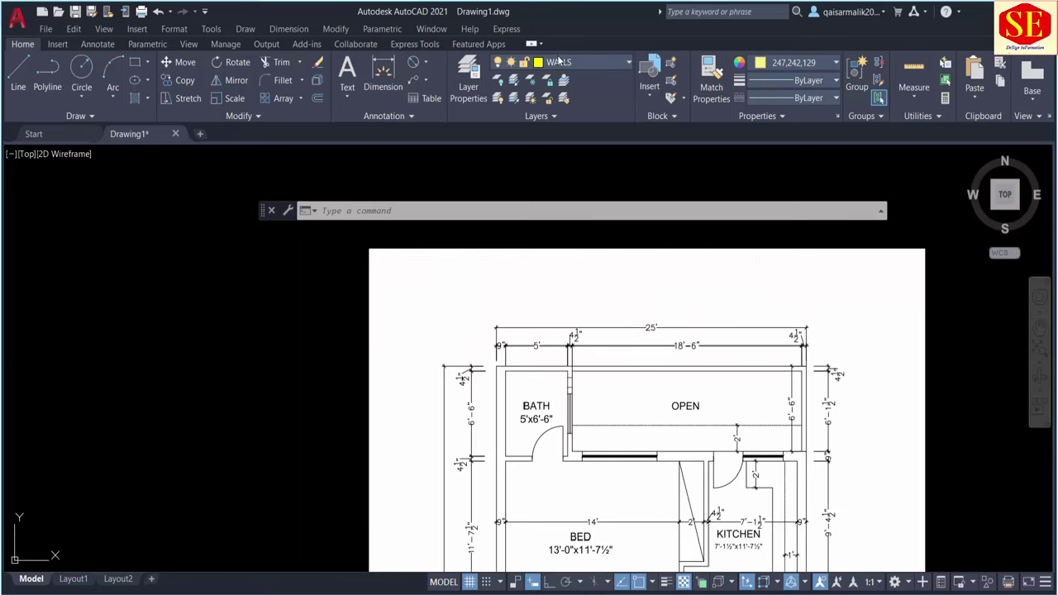
pyautogui.click(559, 61)
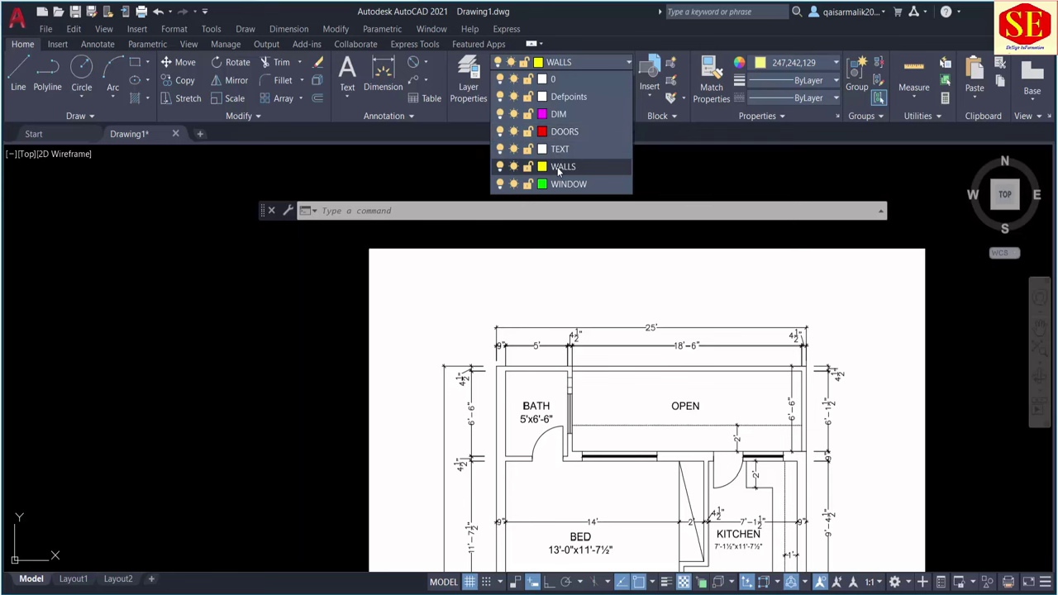
pyautogui.click(560, 167)
pyautogui.scroll(2, 738, 393)
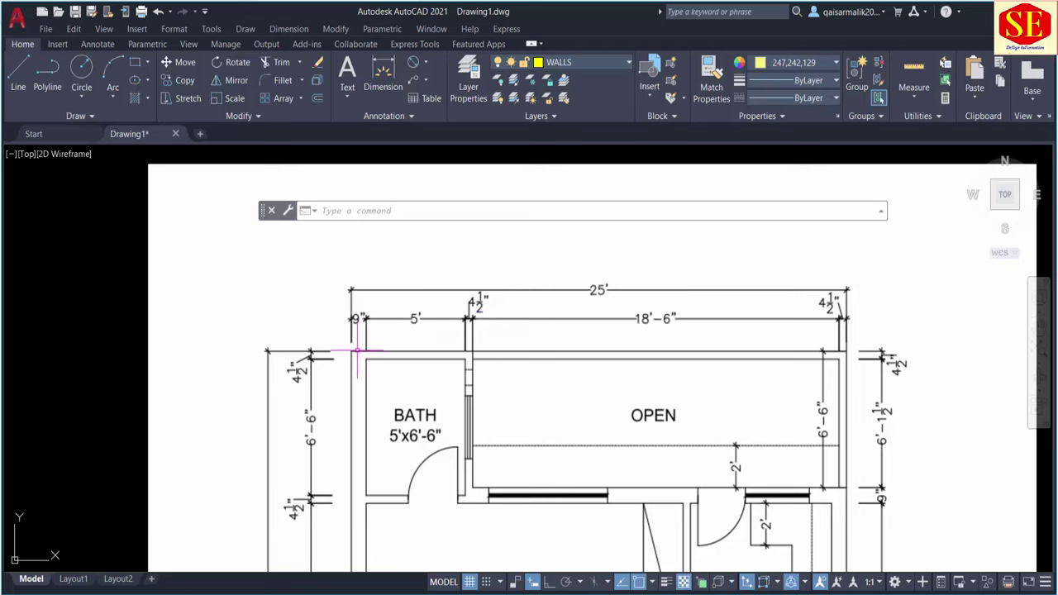
pyautogui.scroll(-2, 357, 351)
pyautogui.scroll(-2, 364, 312)
pyautogui.moveTo(364, 380); pyautogui.dragTo(376, 216, button='middle')
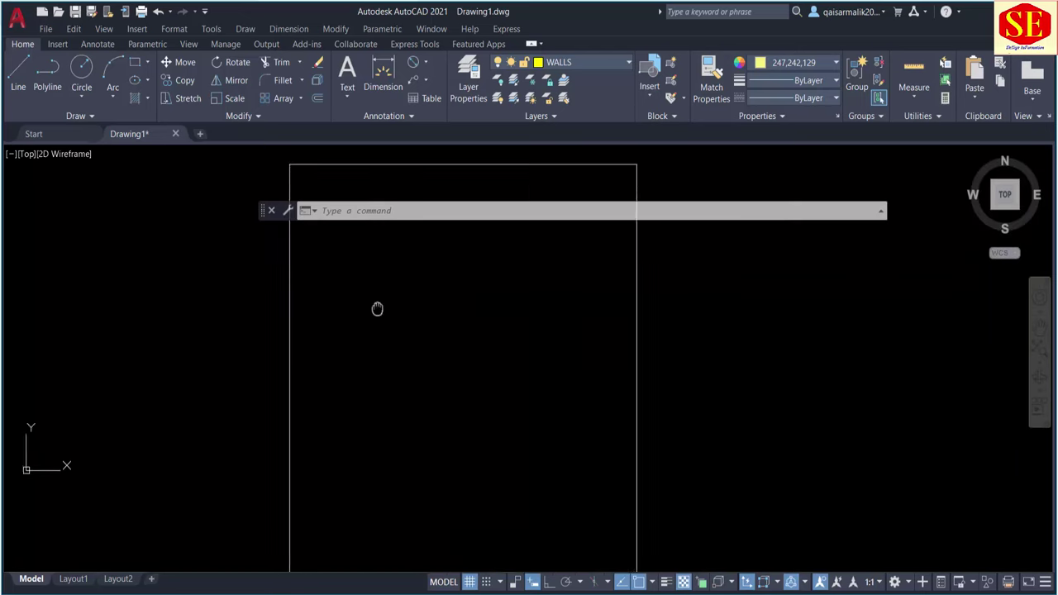
pyautogui.scroll(4, 393, 267)
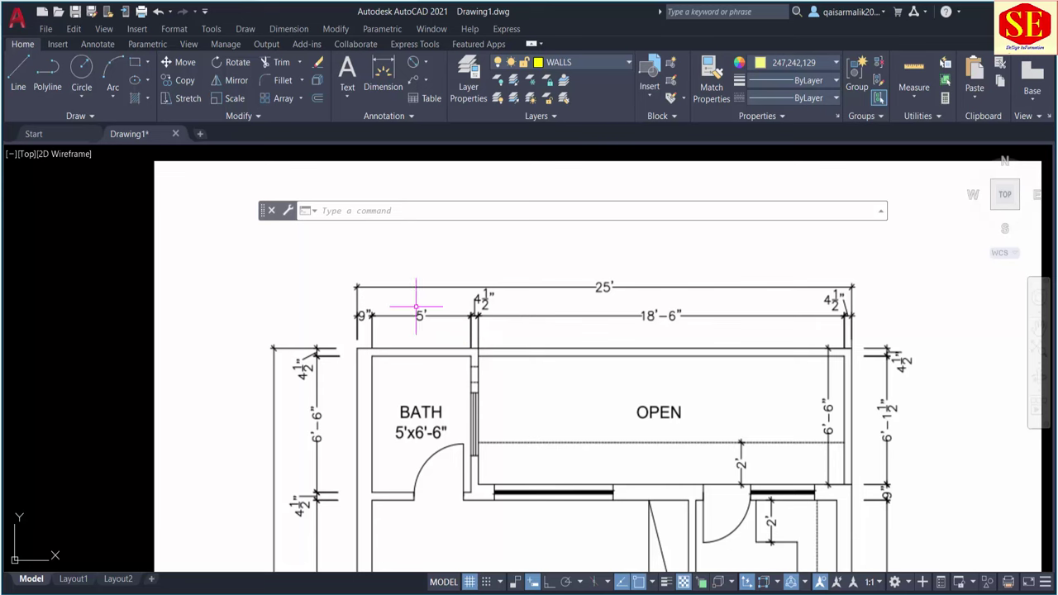
pyautogui.scroll(-3, 443, 242)
pyautogui.moveTo(462, 239); pyautogui.dragTo(471, 298, button='middle')
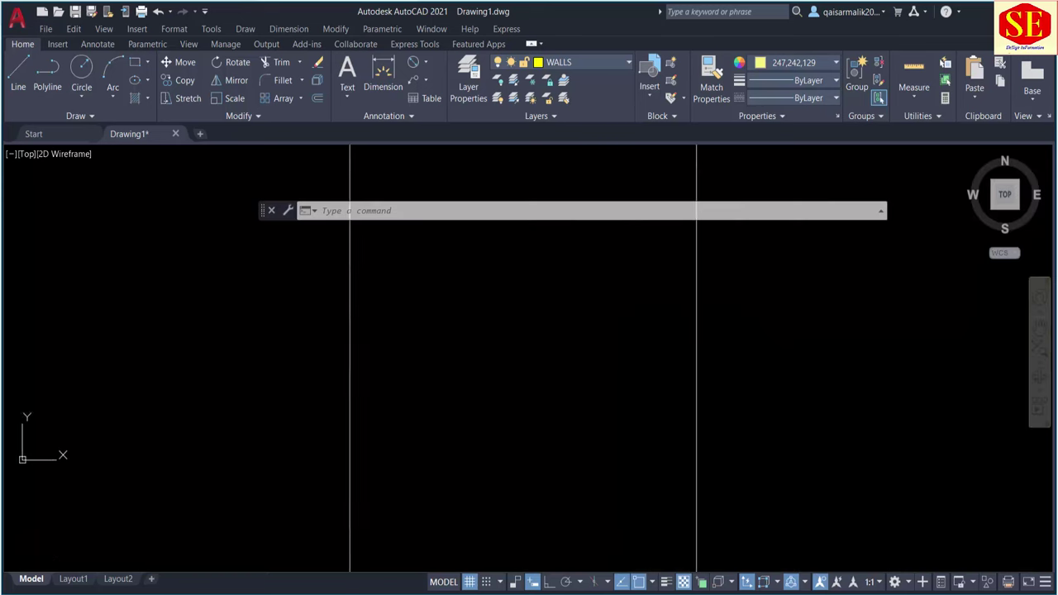
pyautogui.scroll(5, 502, 272)
pyautogui.scroll(-3, 570, 314)
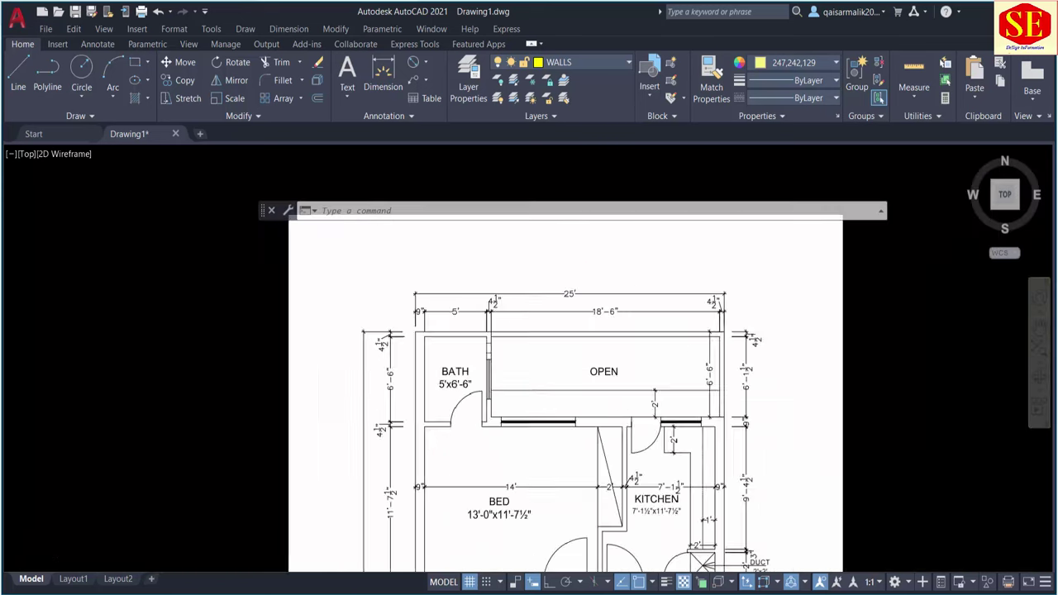
pyautogui.scroll(-2, 510, 431)
pyautogui.moveTo(510, 432); pyautogui.dragTo(482, 361, button='middle')
pyautogui.scroll(2, 482, 361)
pyautogui.scroll(2, 461, 354)
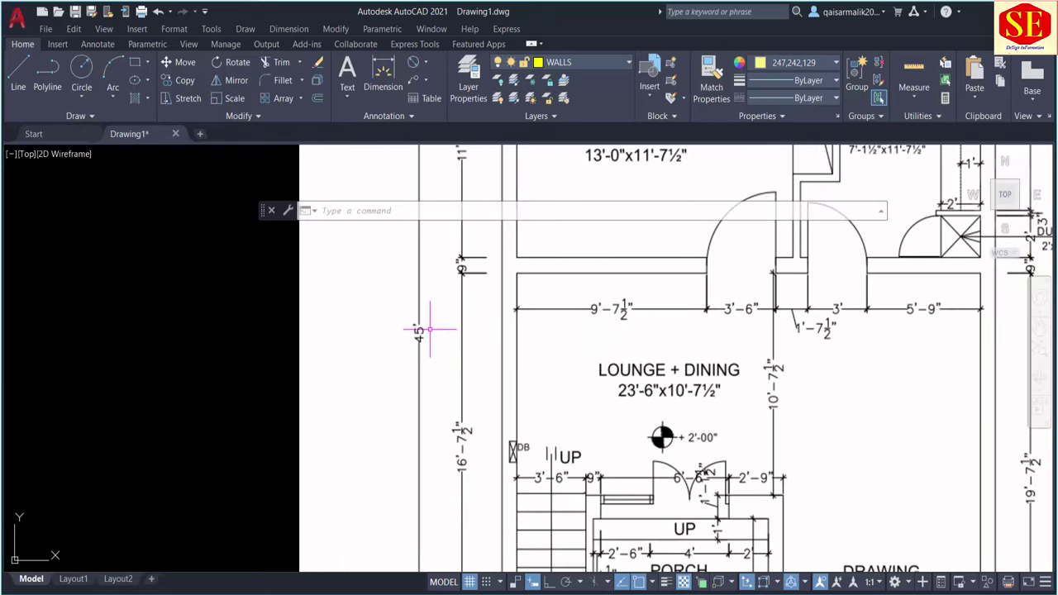
pyautogui.scroll(1, 425, 330)
pyautogui.scroll(-4, 422, 329)
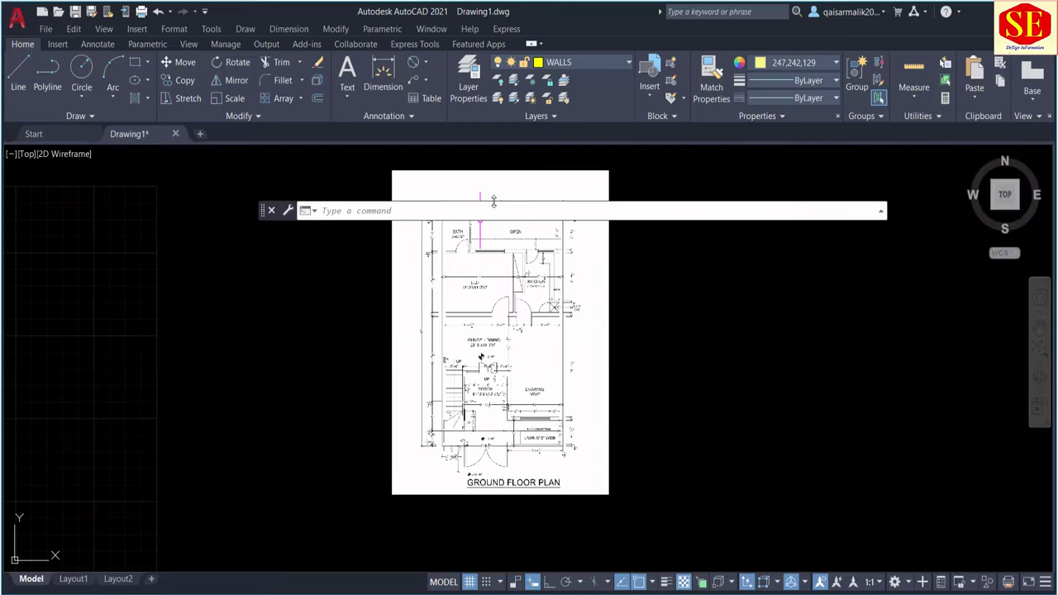
pyautogui.scroll(3, 505, 191)
pyautogui.scroll(-4, 483, 291)
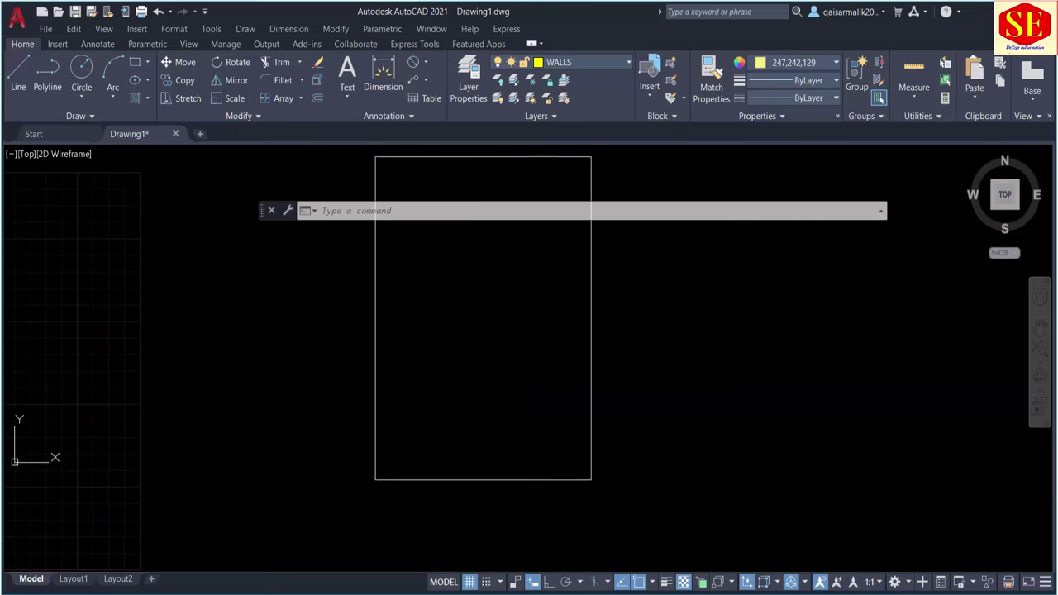
pyautogui.scroll(4, 477, 474)
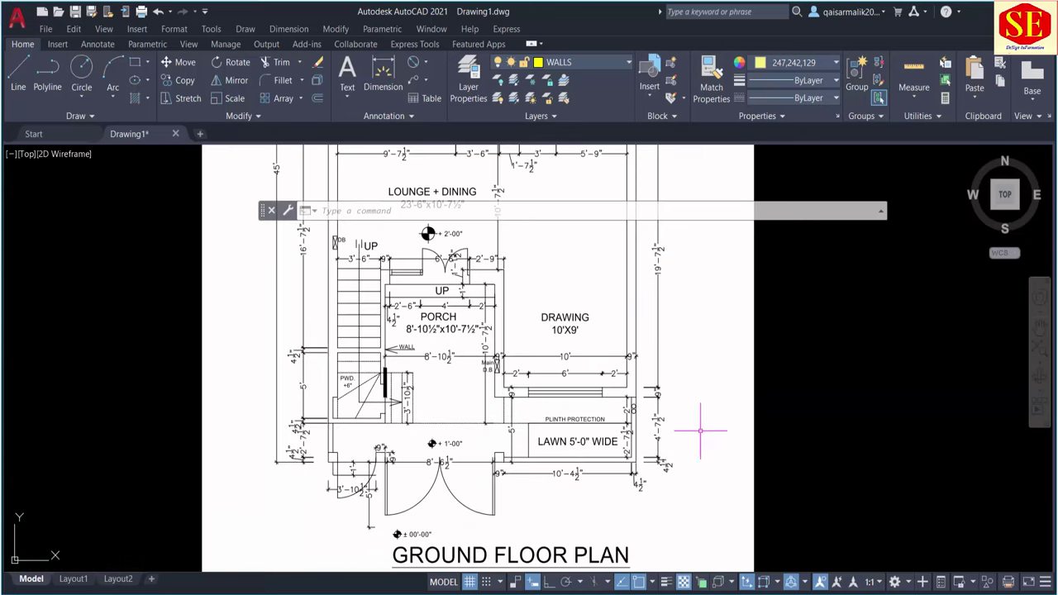
pyautogui.scroll(-5, 700, 430)
pyautogui.scroll(5, 509, 387)
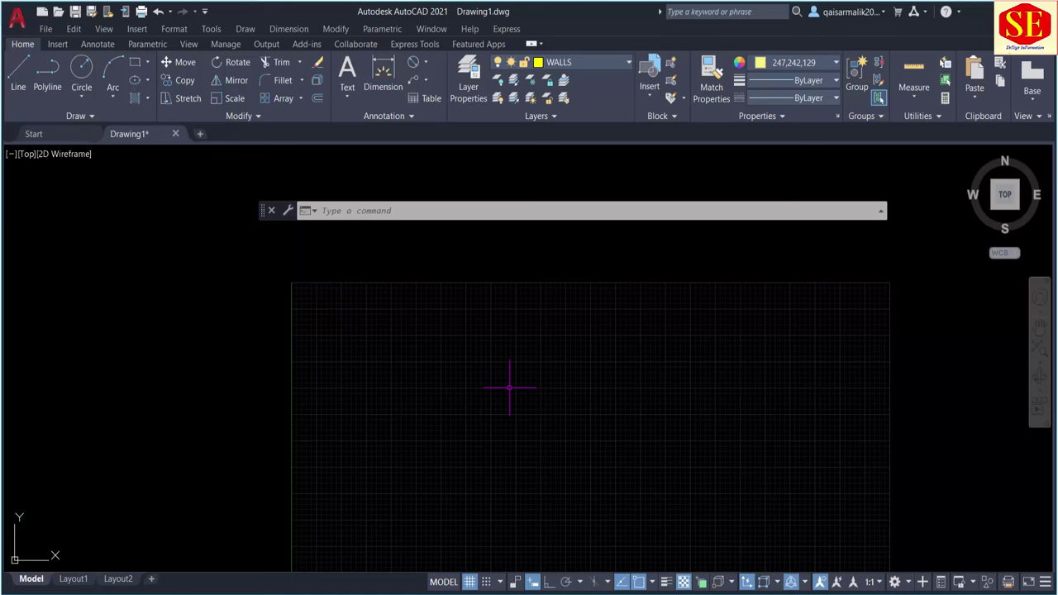
# Draw a 25' horizontal line on the grid with Ortho on
pyautogui.click(12, 79)
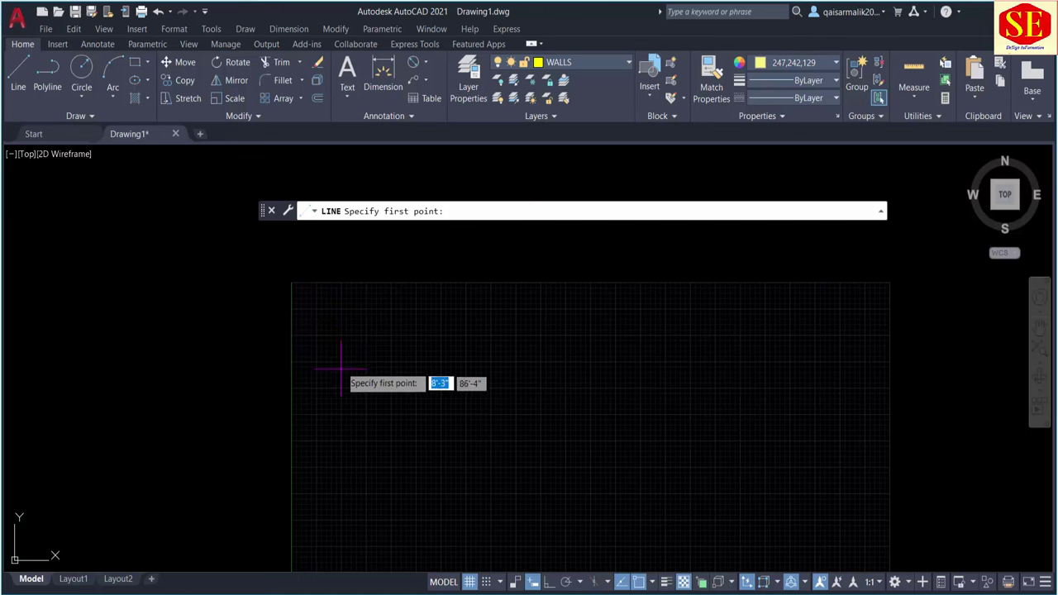
pyautogui.click(315, 414)
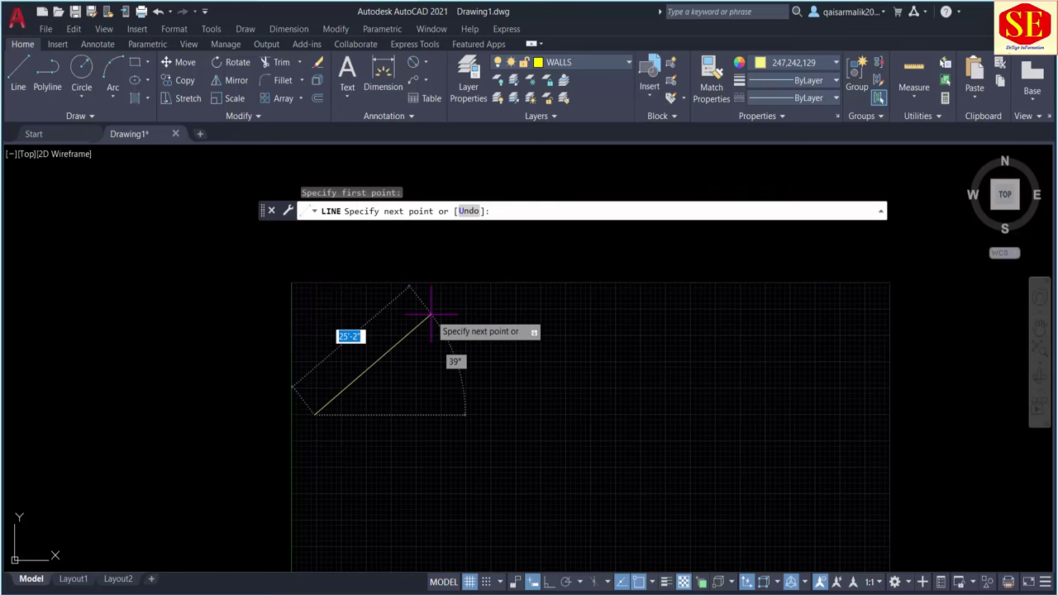
pyautogui.press('F8')
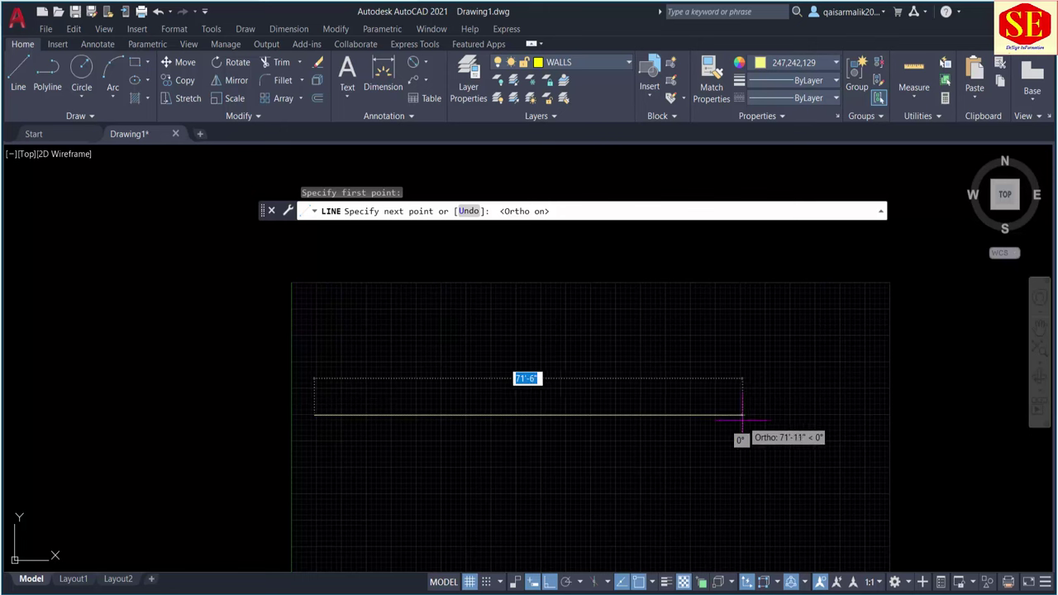
pyautogui.scroll(-5, 449, 425)
pyautogui.scroll(4, 699, 389)
pyautogui.scroll(5, 680, 406)
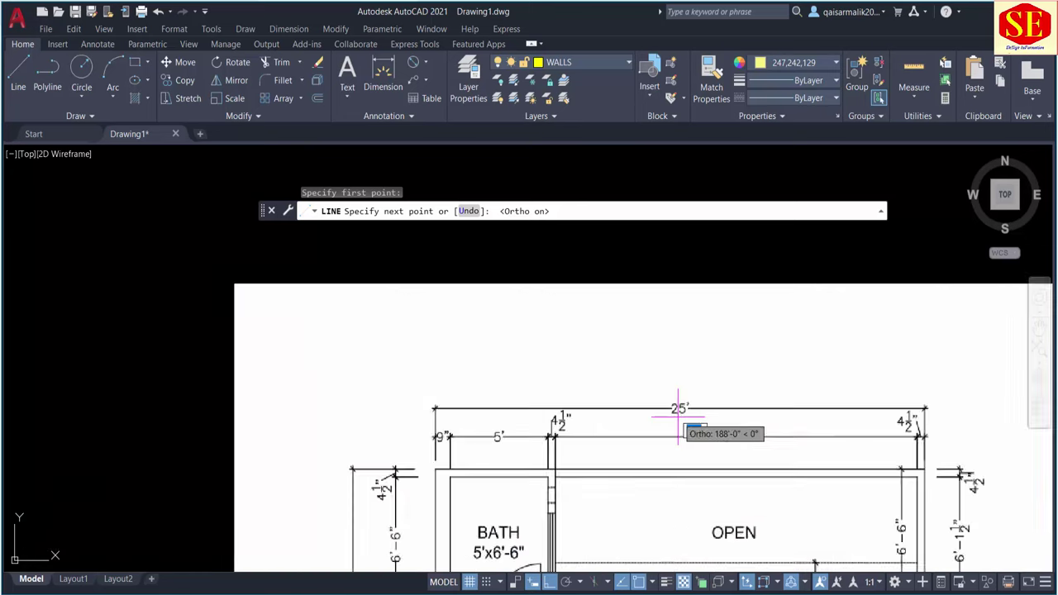
pyautogui.scroll(3, 690, 402)
pyautogui.scroll(-8, 797, 363)
pyautogui.scroll(3, 797, 363)
pyautogui.scroll(4, 797, 388)
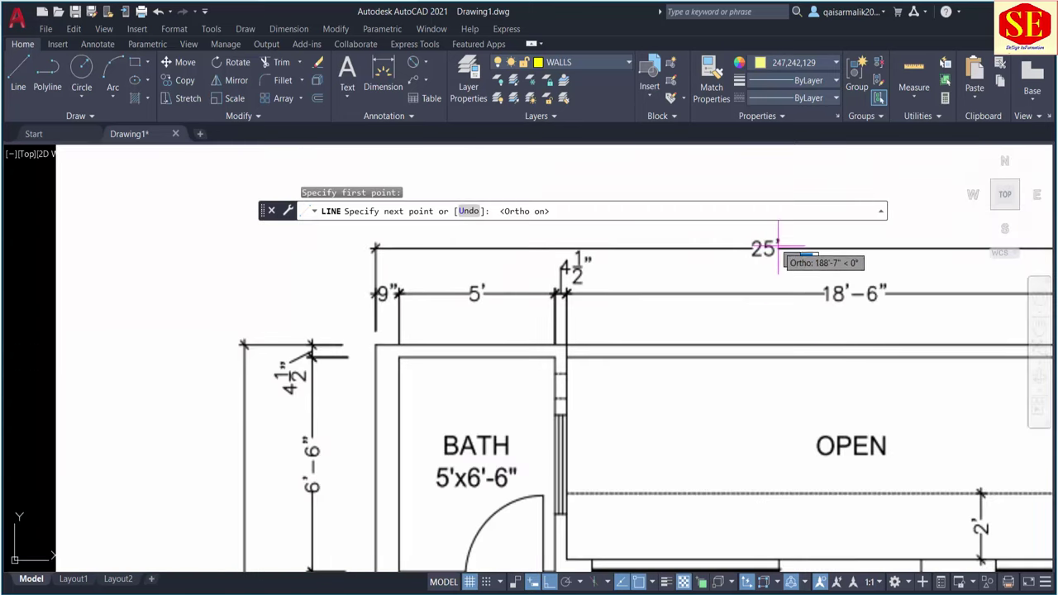
pyautogui.scroll(-6, 849, 248)
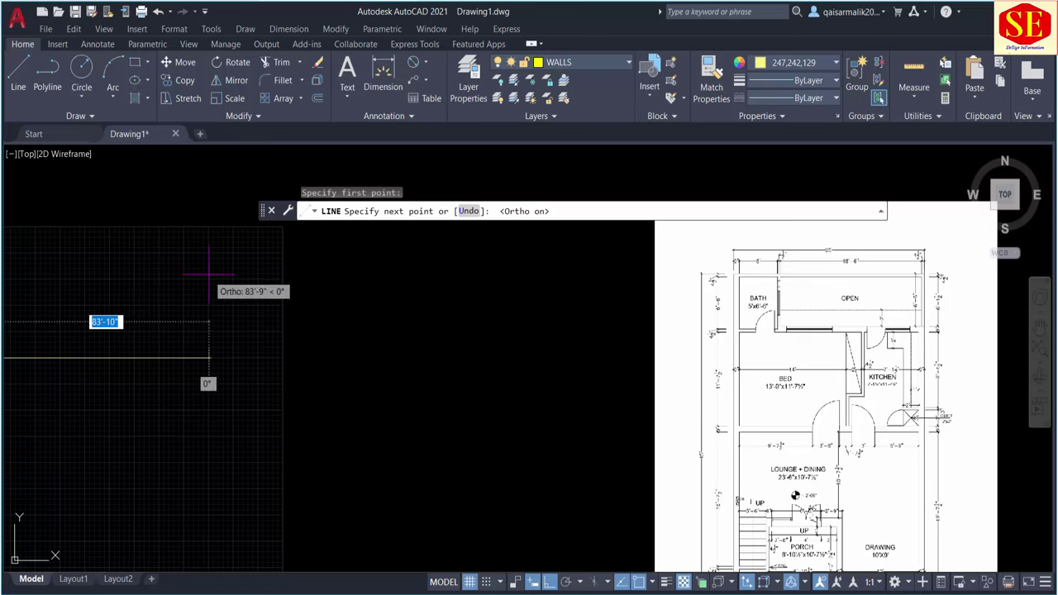
pyautogui.scroll(-4, 536, 330)
pyautogui.scroll(4, 281, 327)
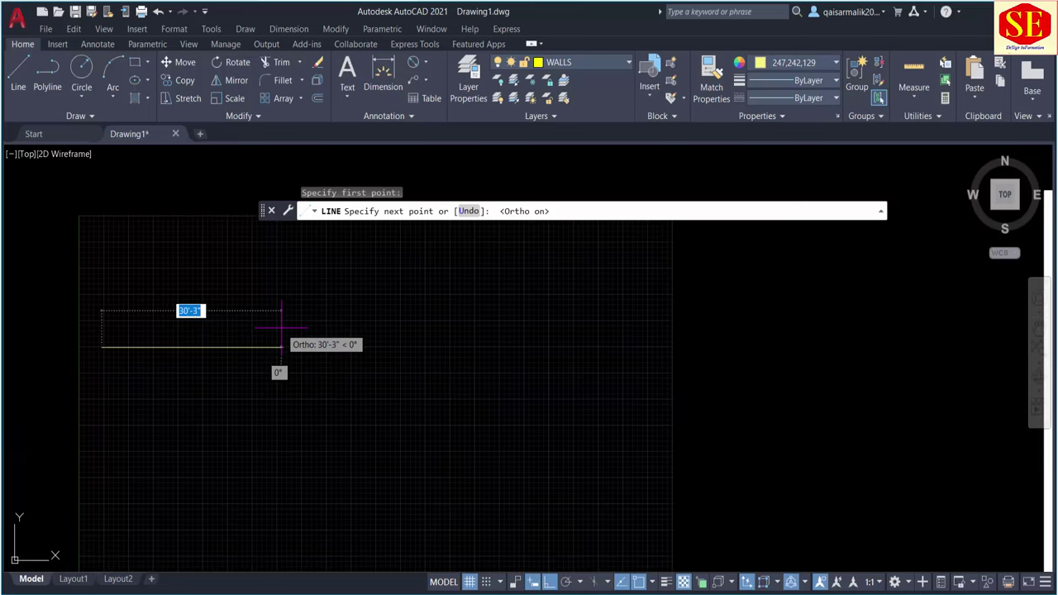
pyautogui.write('25')
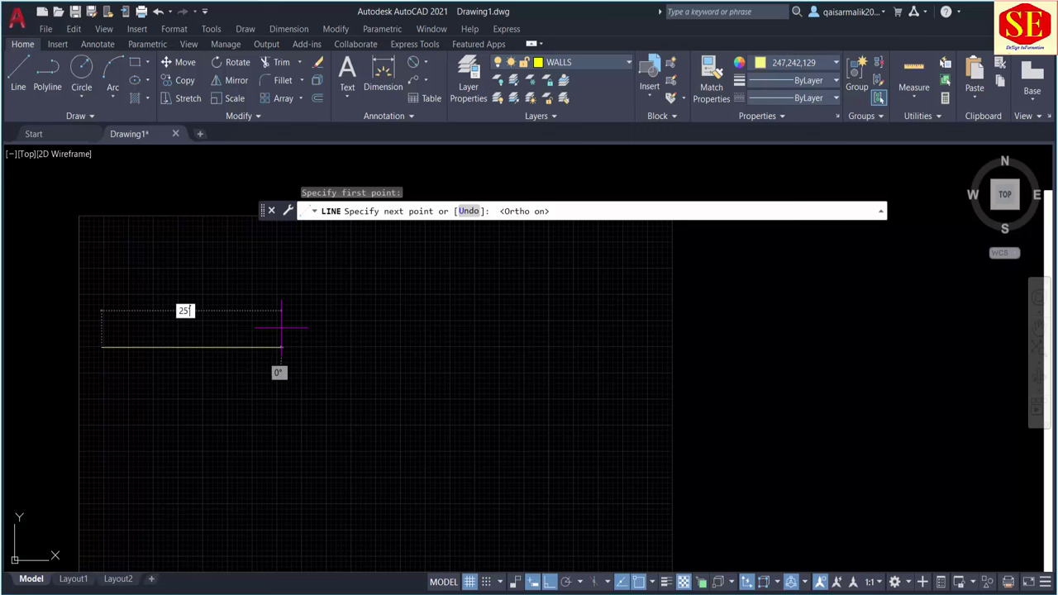
pyautogui.press('Return')
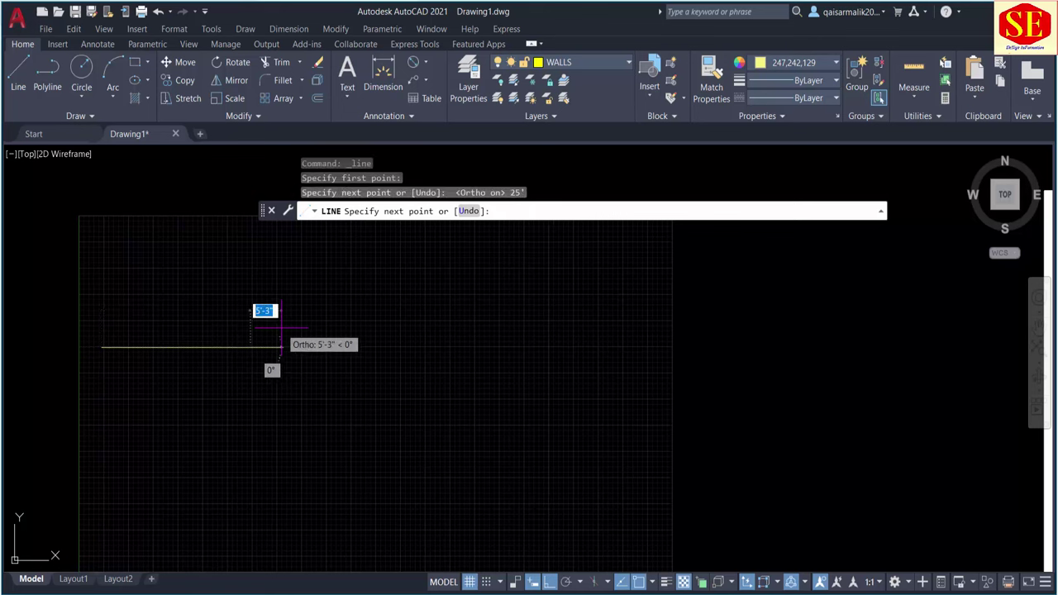
pyautogui.press('Escape')
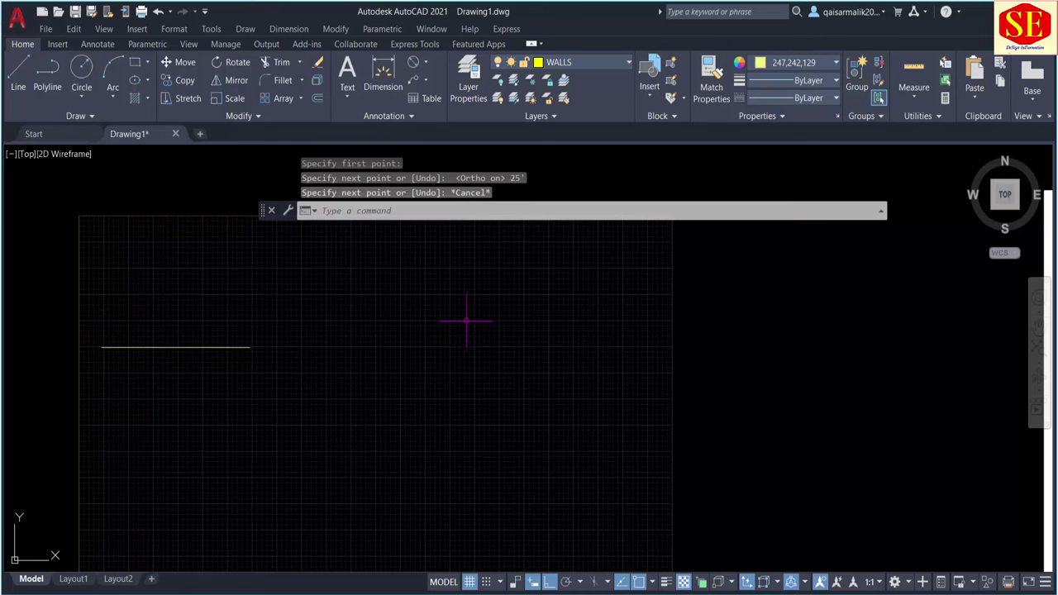
# Start a Linear dimension on the 25' line, cancelling and restarting it once
pyautogui.click(189, 347)
pyautogui.press('Escape')
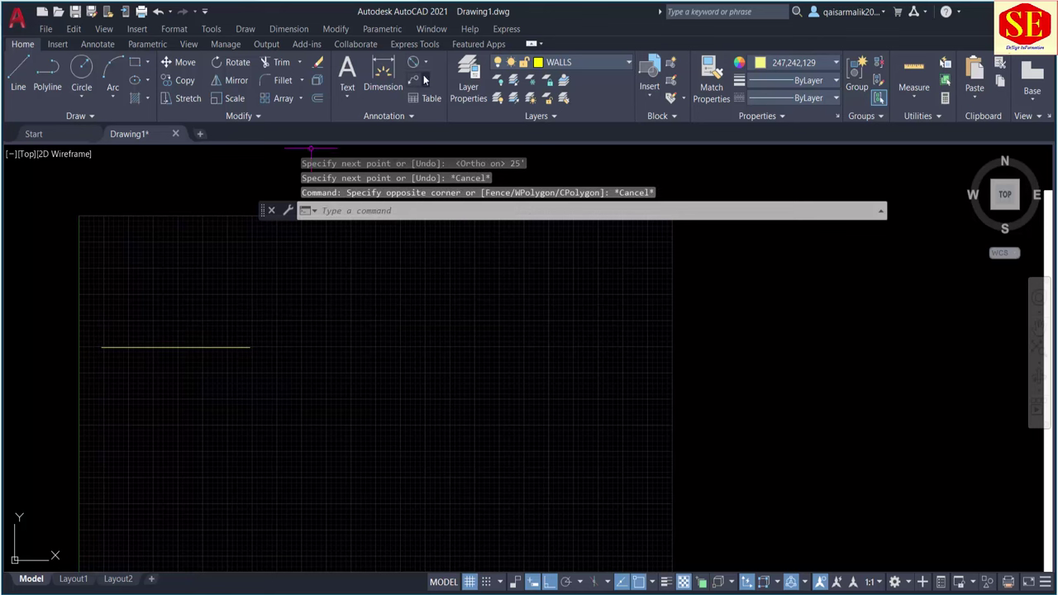
pyautogui.click(425, 64)
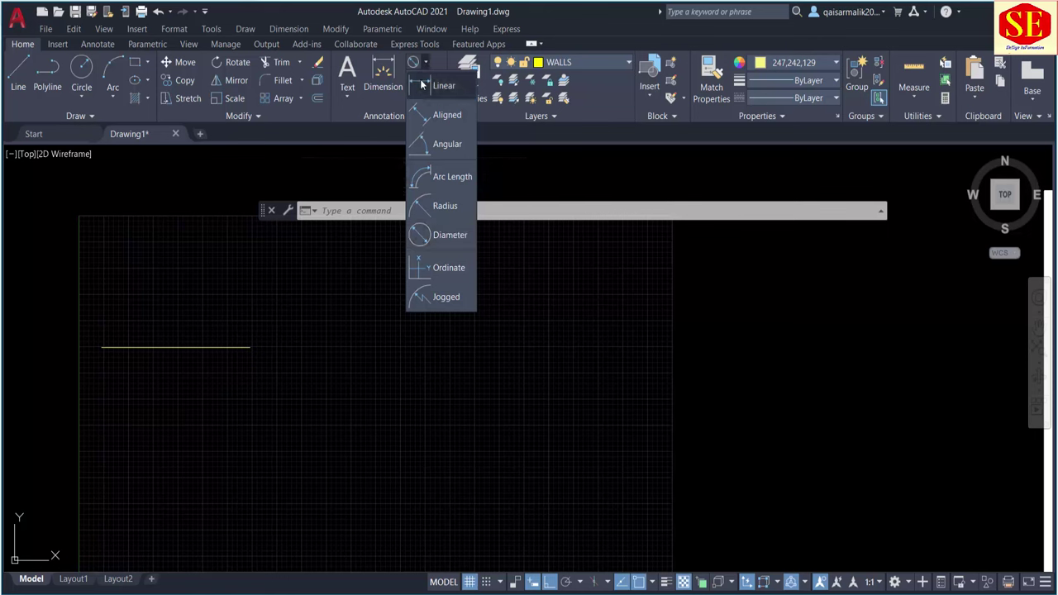
pyautogui.click(422, 84)
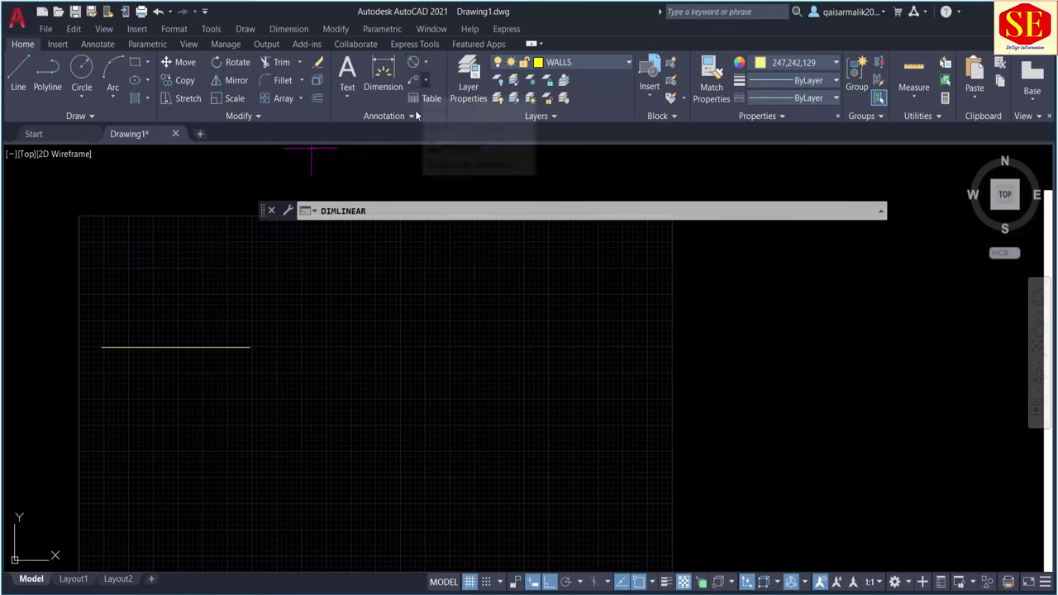
pyautogui.click(101, 348)
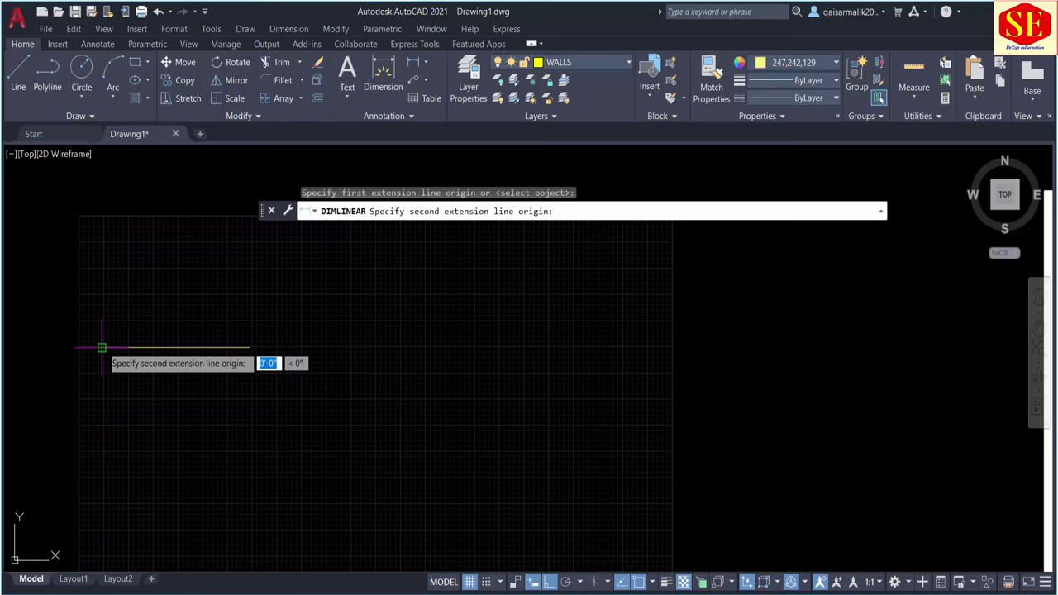
pyautogui.moveTo(118, 289); pyautogui.dragTo(283, 325, button='middle')
pyautogui.scroll(3, 283, 324)
pyautogui.press('Escape')
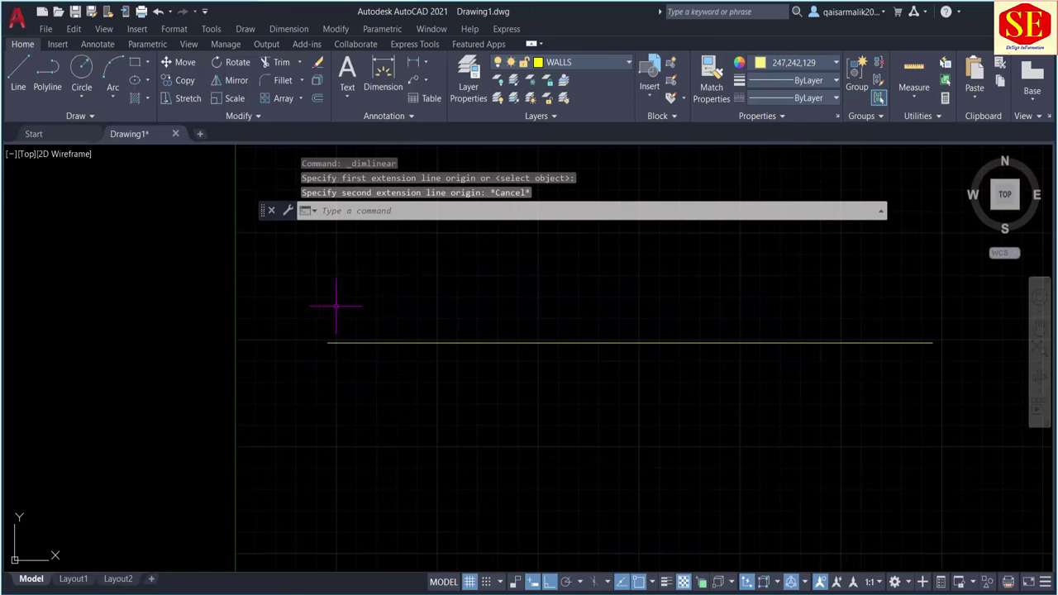
pyautogui.click(417, 65)
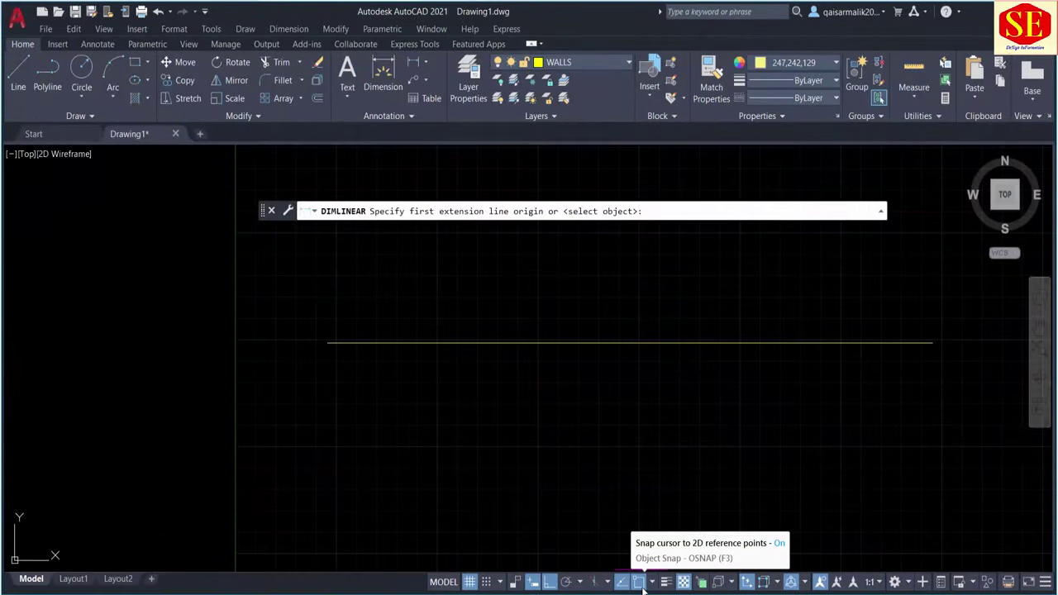
# Enable every object snap mode in Object Snap Settings
pyautogui.click(652, 583)
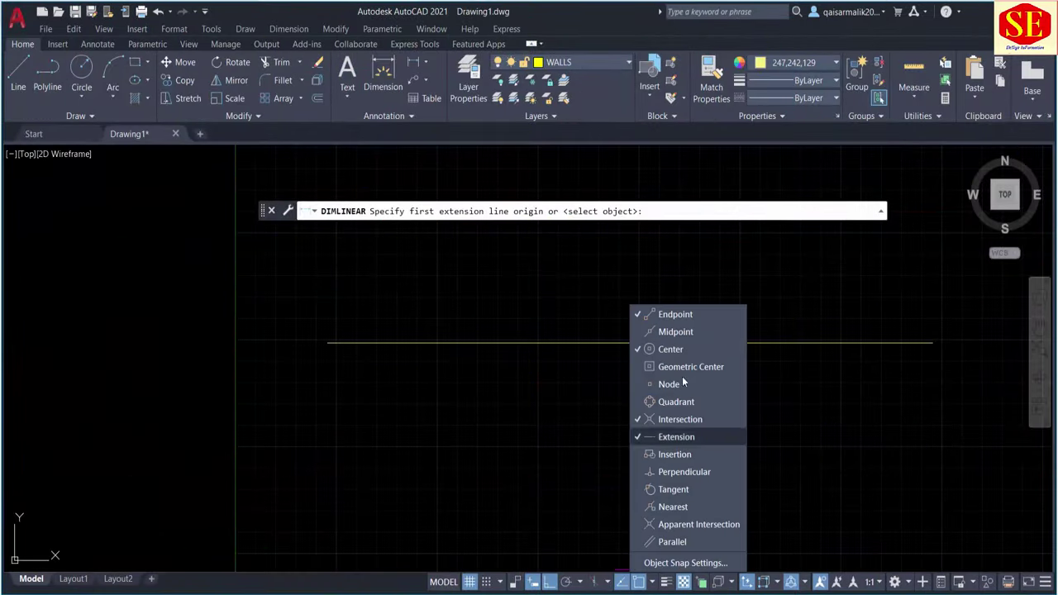
pyautogui.click(661, 563)
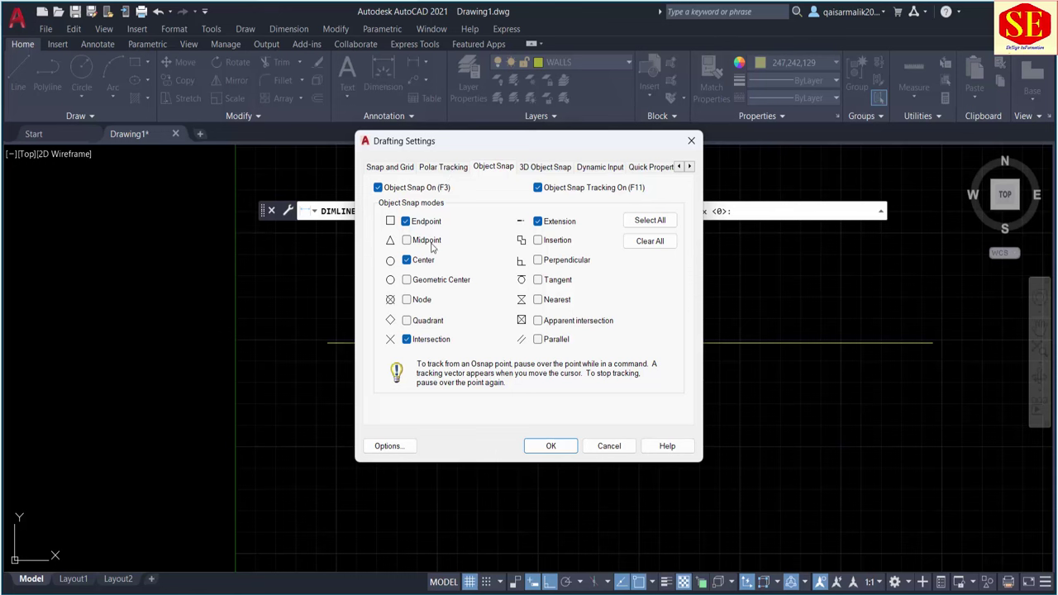
pyautogui.click(656, 241)
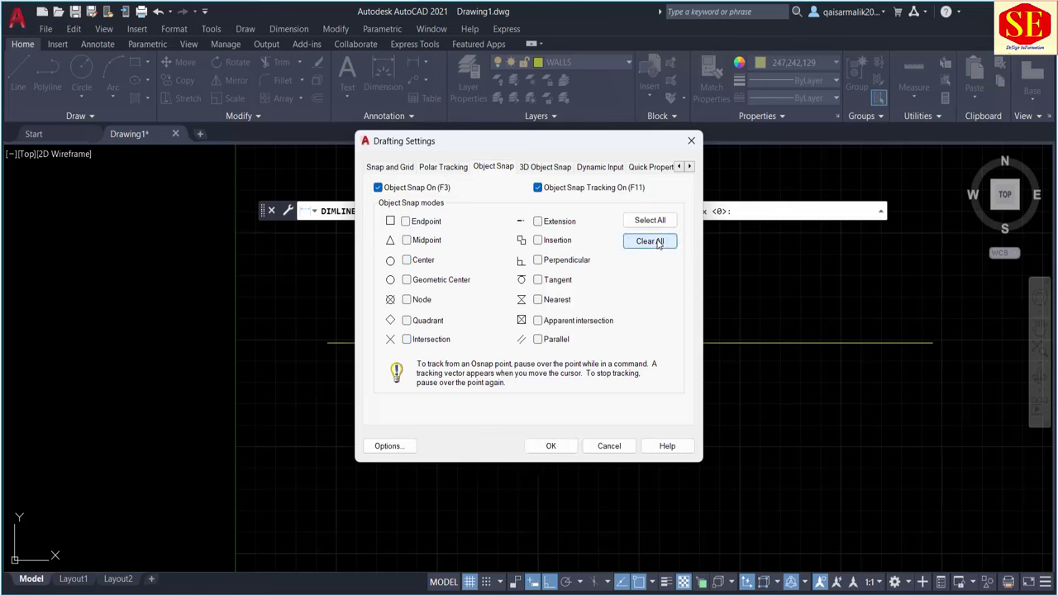
pyautogui.click(405, 222)
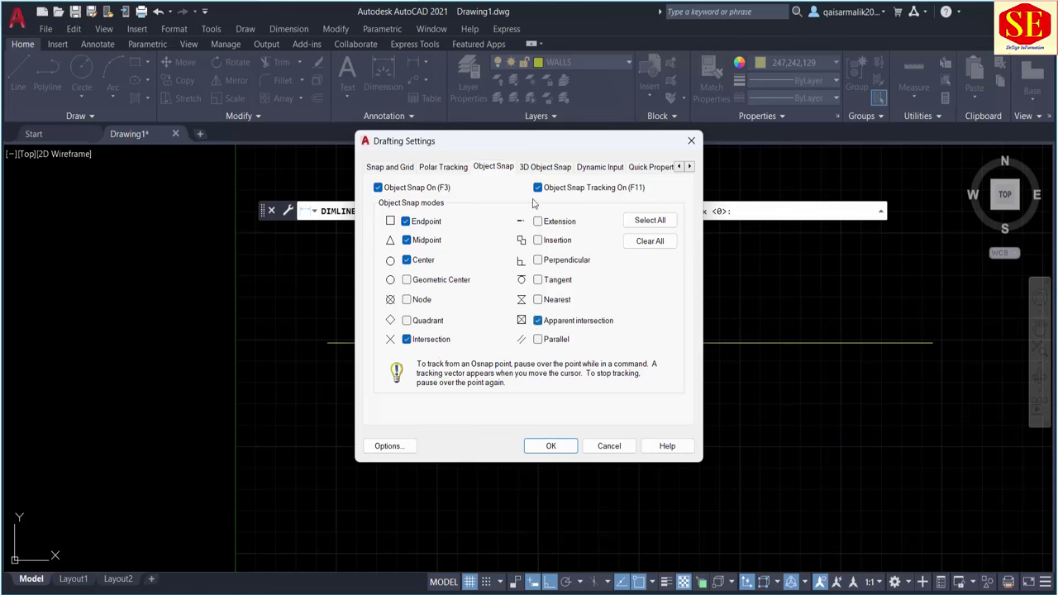
pyautogui.click(650, 220)
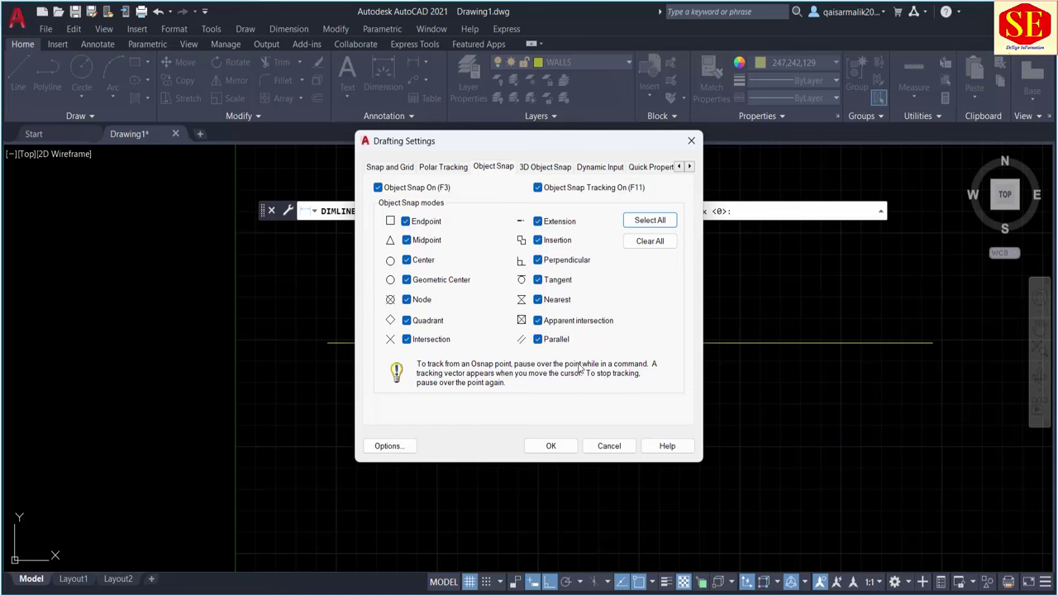
pyautogui.click(551, 445)
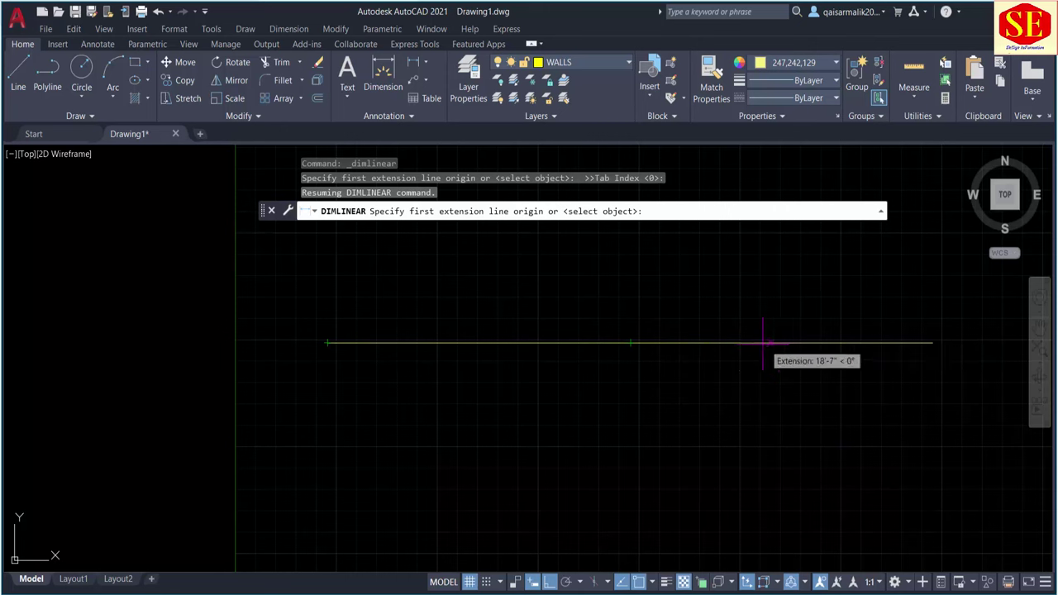
# Place a trial linear dimension on the line, then erase it
pyautogui.click(677, 342)
pyautogui.click(327, 342)
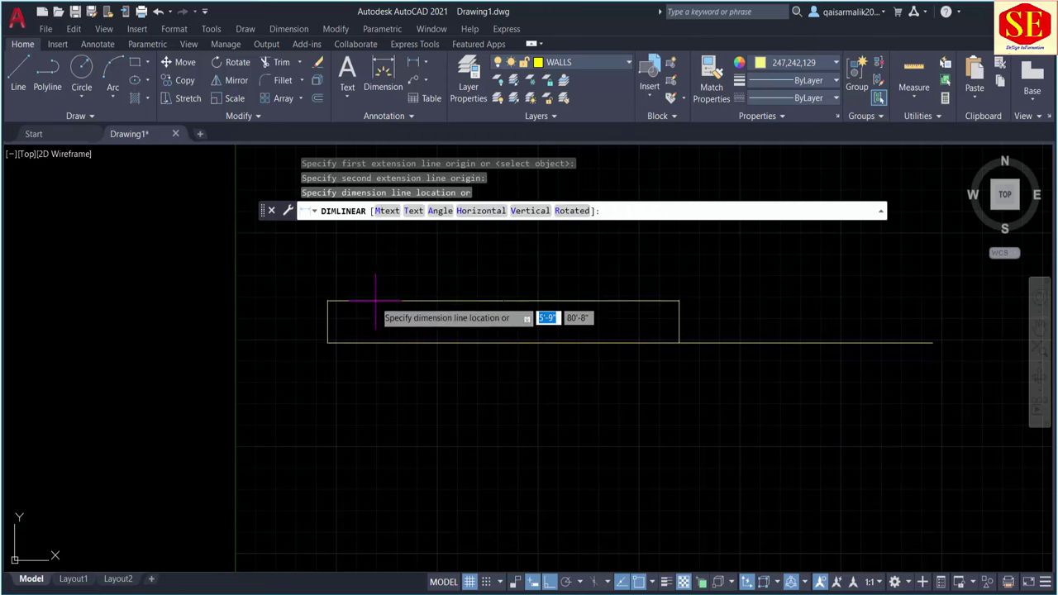
pyautogui.click(386, 308)
pyautogui.press('Escape')
pyautogui.click(549, 307)
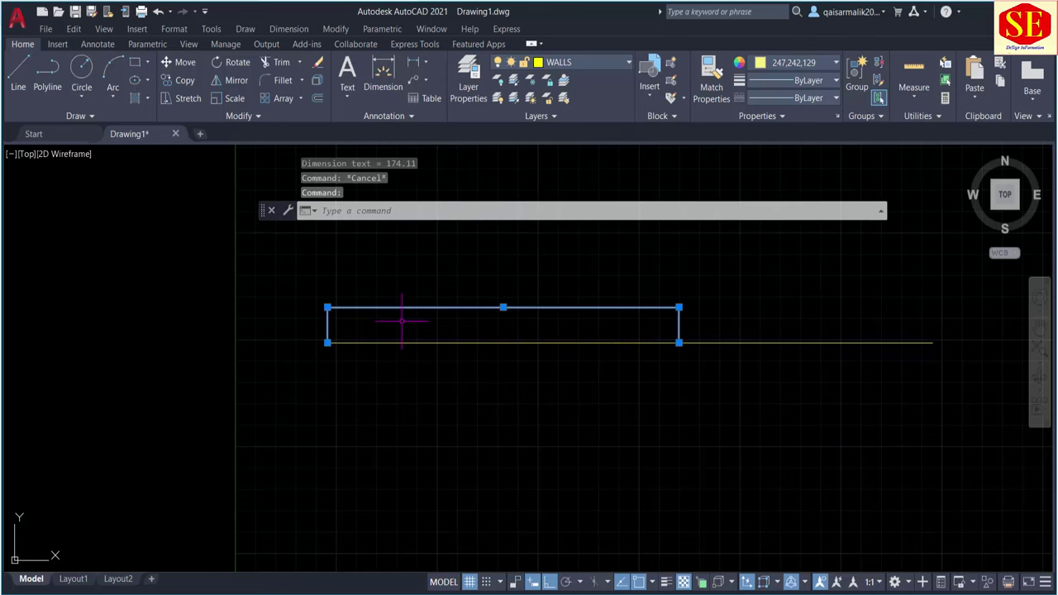
pyautogui.write('e')
pyautogui.press('Return')
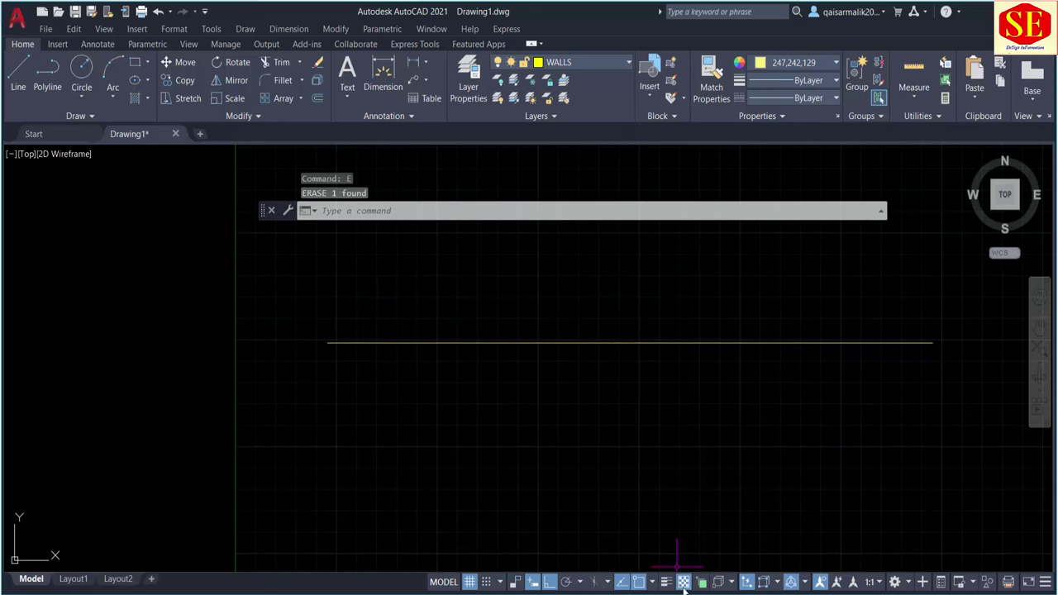
# Toggle object snap with F3 and place a second trial linear dimension from the line's left end
pyautogui.click(653, 581)
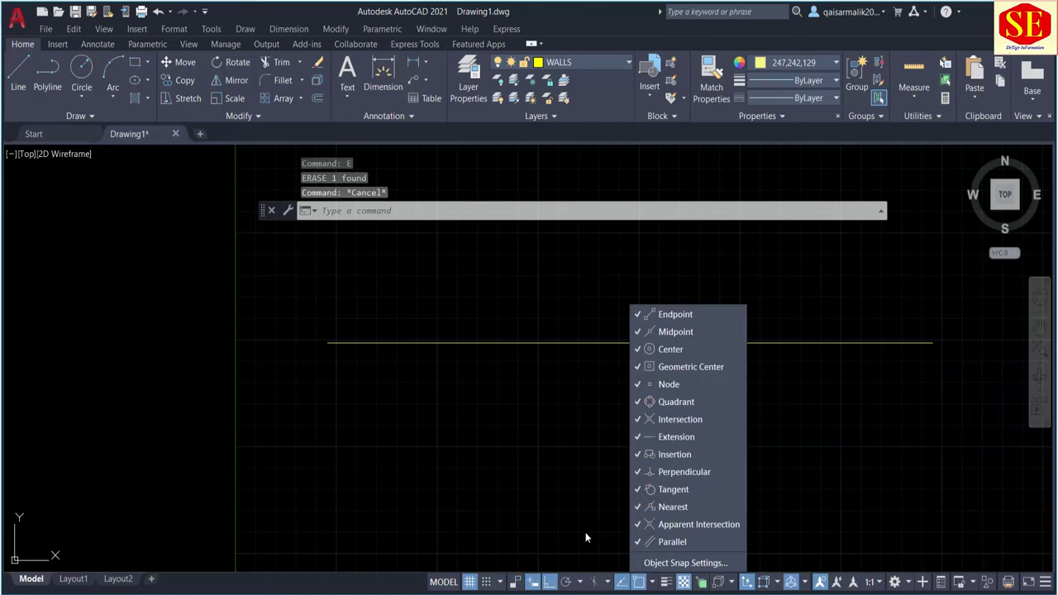
pyautogui.press('F3')
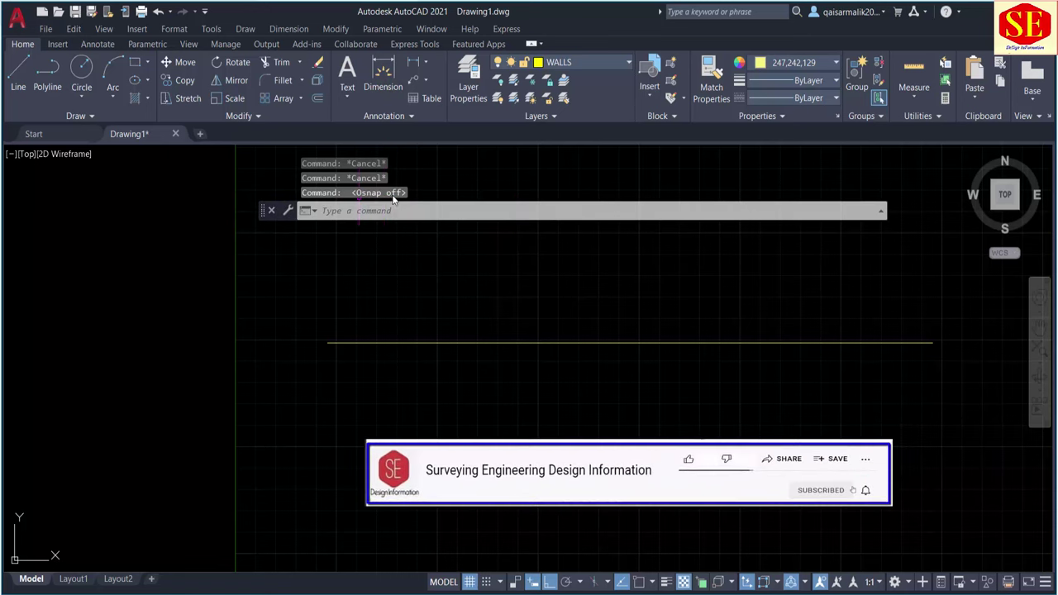
pyautogui.click(413, 66)
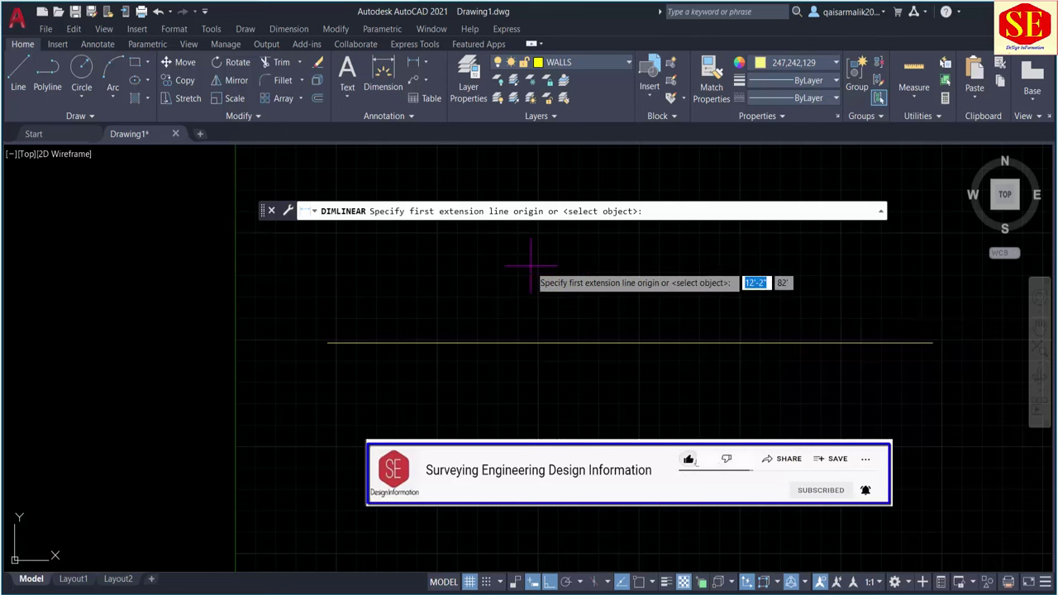
pyautogui.press('F3')
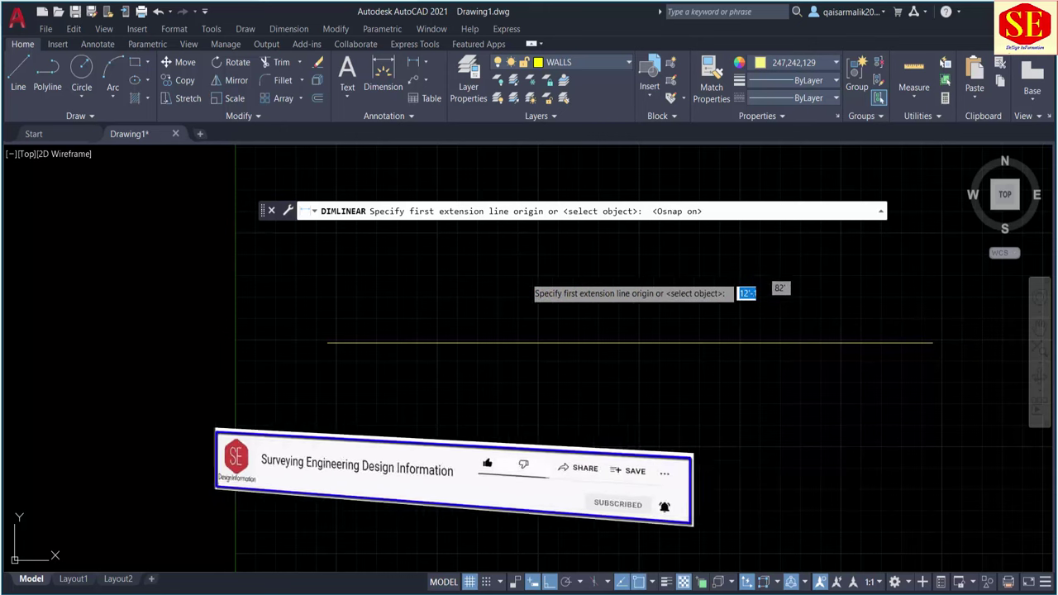
pyautogui.click(327, 342)
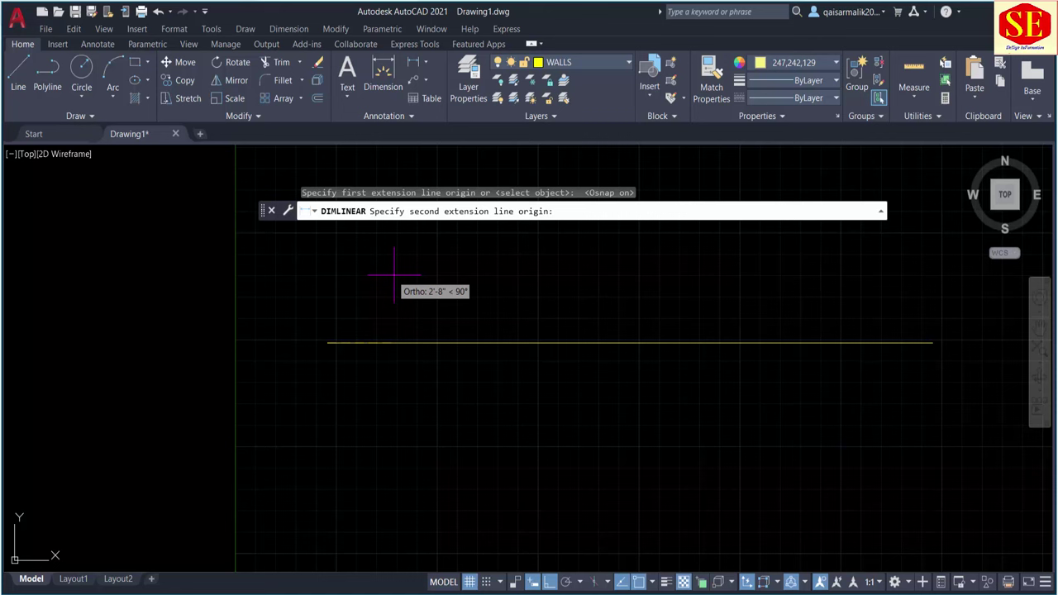
pyautogui.click(514, 343)
pyautogui.click(506, 281)
# Select and erase the second trial dimension
pyautogui.click(510, 279)
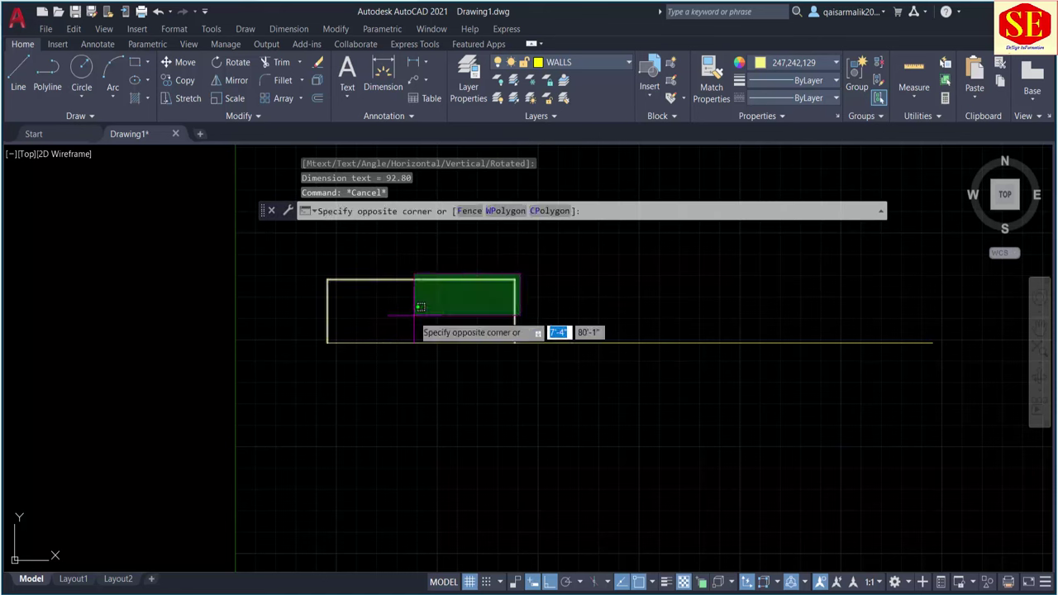
pyautogui.click(414, 325)
pyautogui.press('Return')
pyautogui.press('Escape')
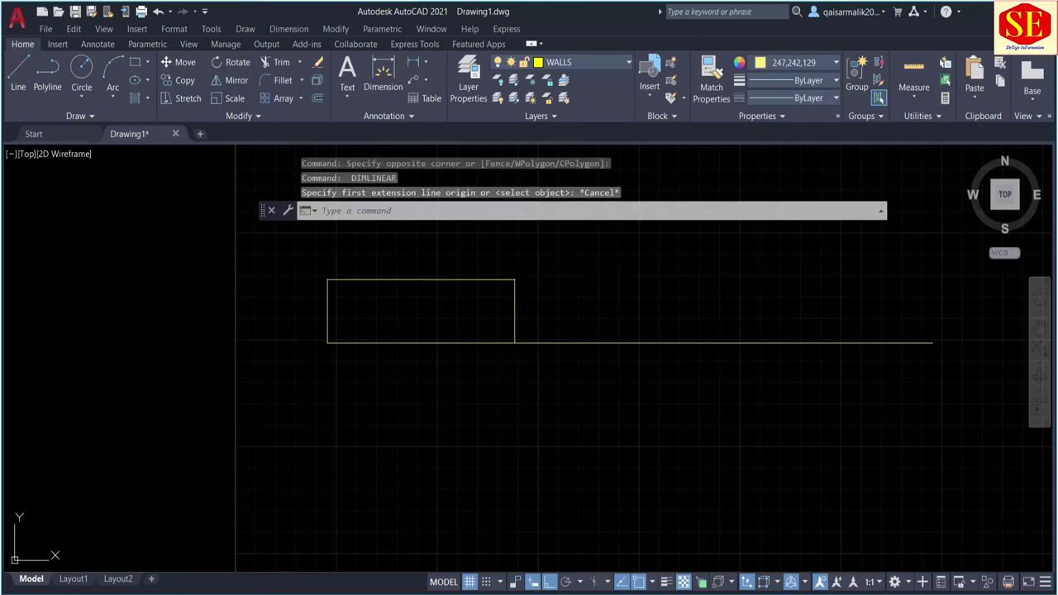
pyautogui.click(526, 319)
pyautogui.click(416, 302)
pyautogui.write('e')
pyautogui.press('Return')
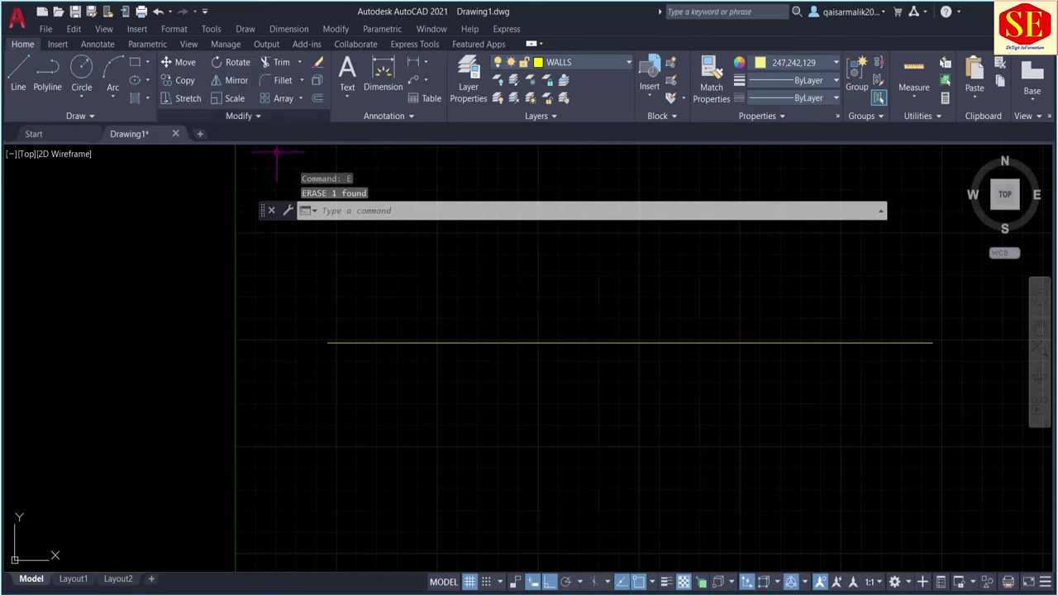
# Dimension the line from its left end to its midpoint with DLI (150.00)
pyautogui.write('dli')
pyautogui.press('Return')
pyautogui.click(328, 342)
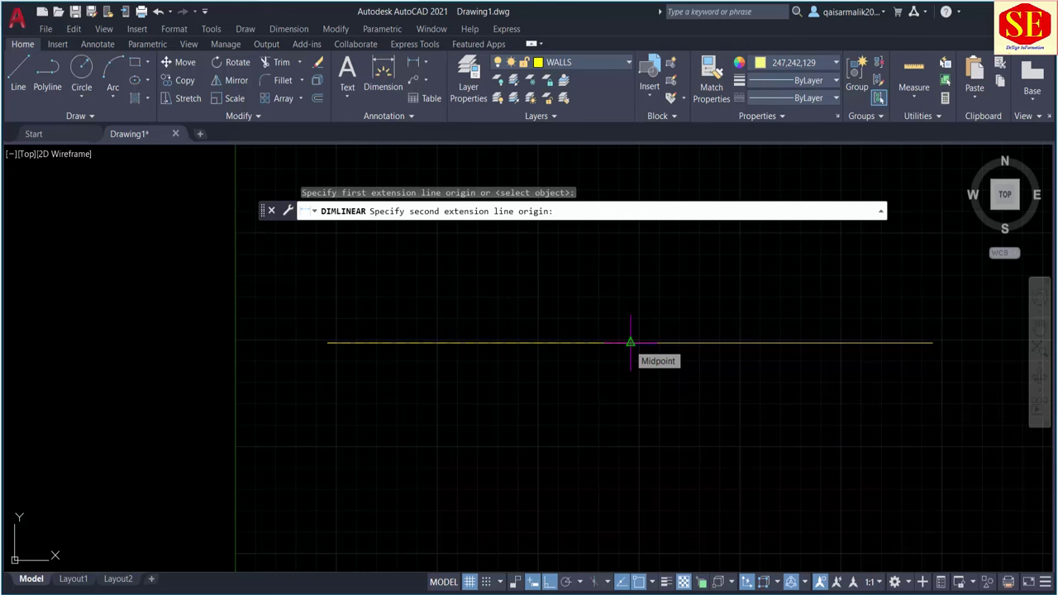
pyautogui.click(630, 341)
pyautogui.click(628, 314)
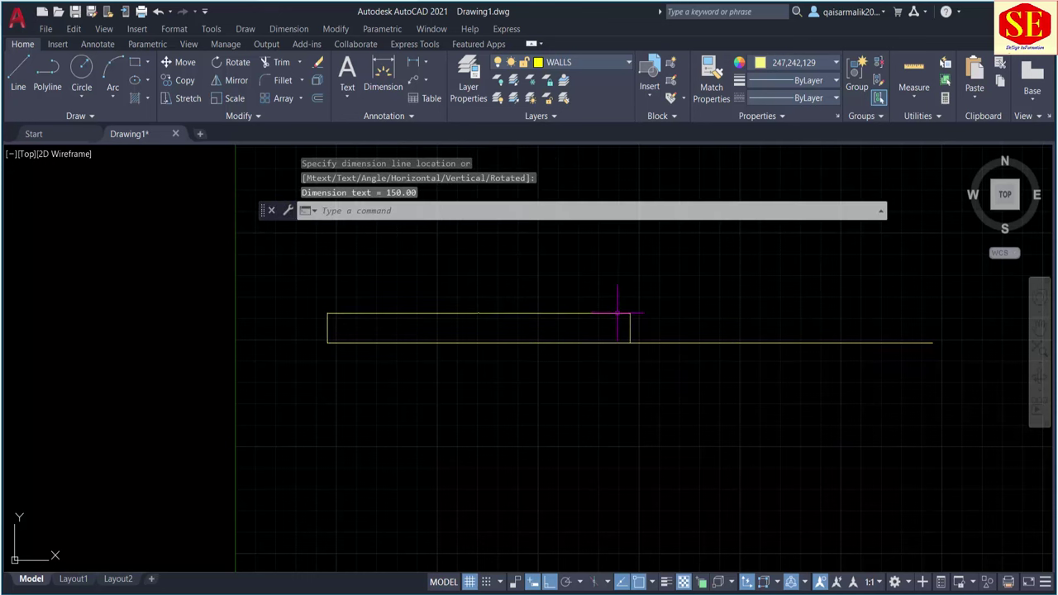
pyautogui.press('Return')
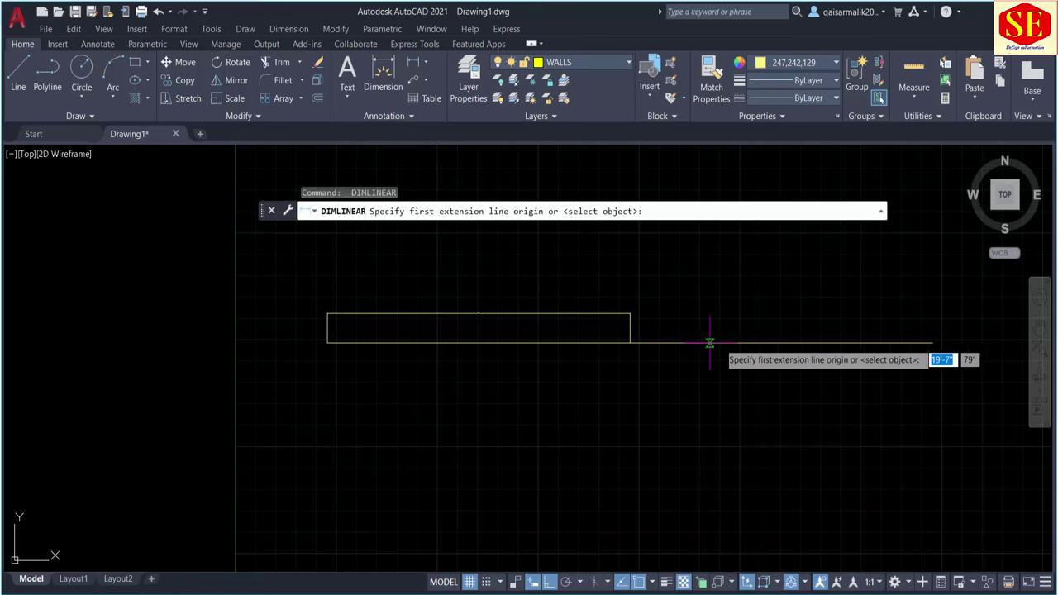
# Erase the 150.00 dimension and bring up the object snap mode list
pyautogui.click(715, 341)
pyautogui.press('Escape')
pyautogui.click(661, 295)
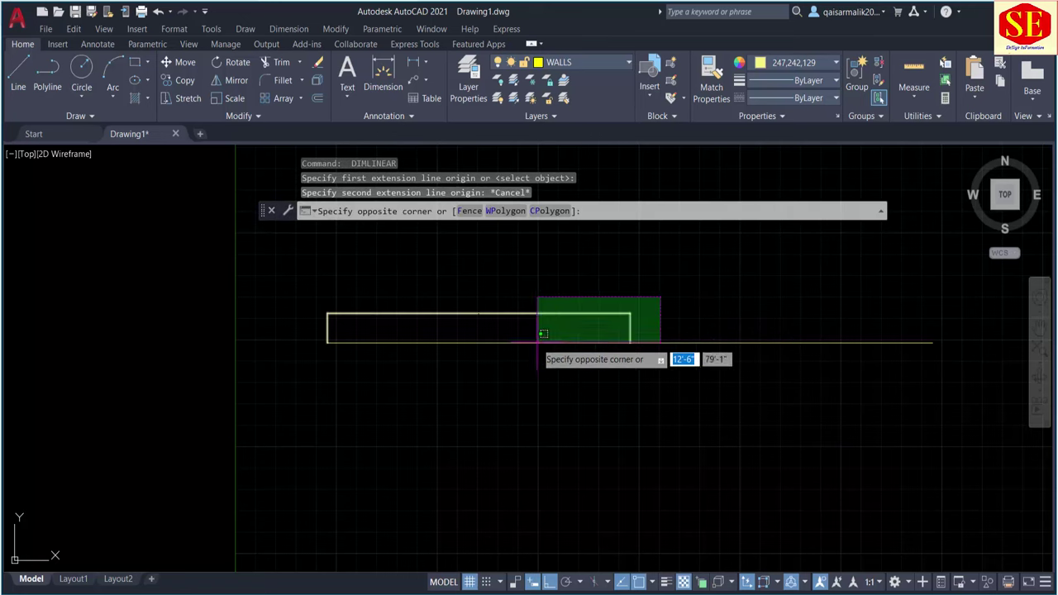
pyautogui.click(543, 318)
pyautogui.press('Return')
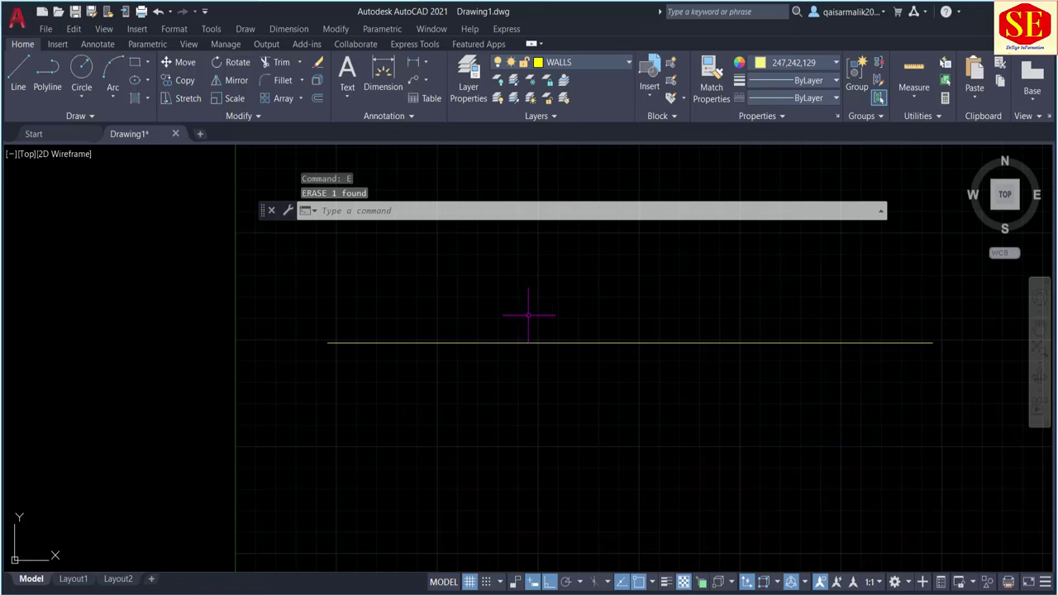
pyautogui.click(652, 581)
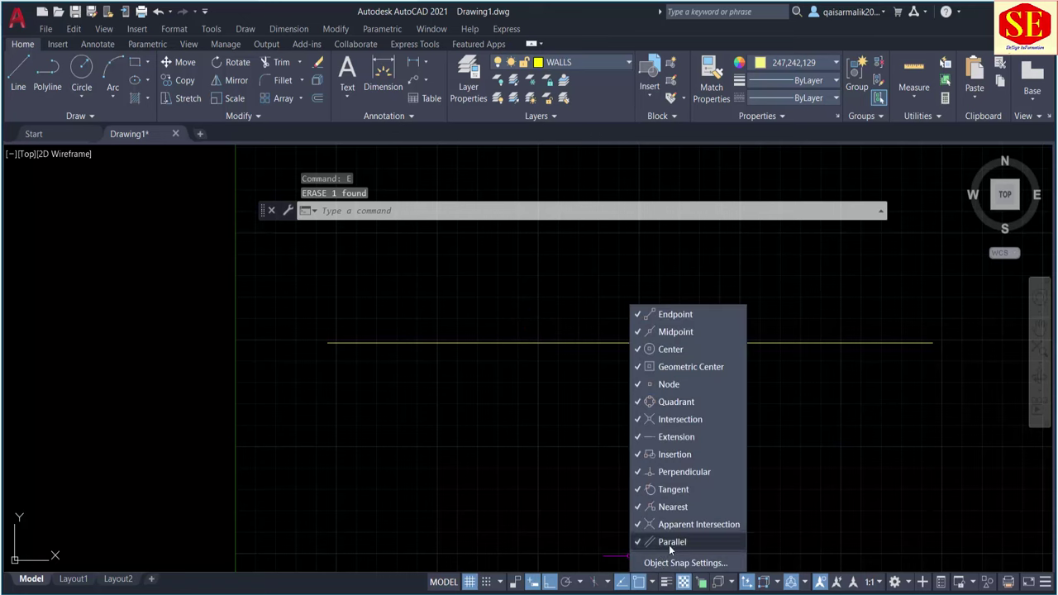
# Restrict object snaps to Endpoint and Midpoint, then begin a Linear dimension
pyautogui.click(629, 503)
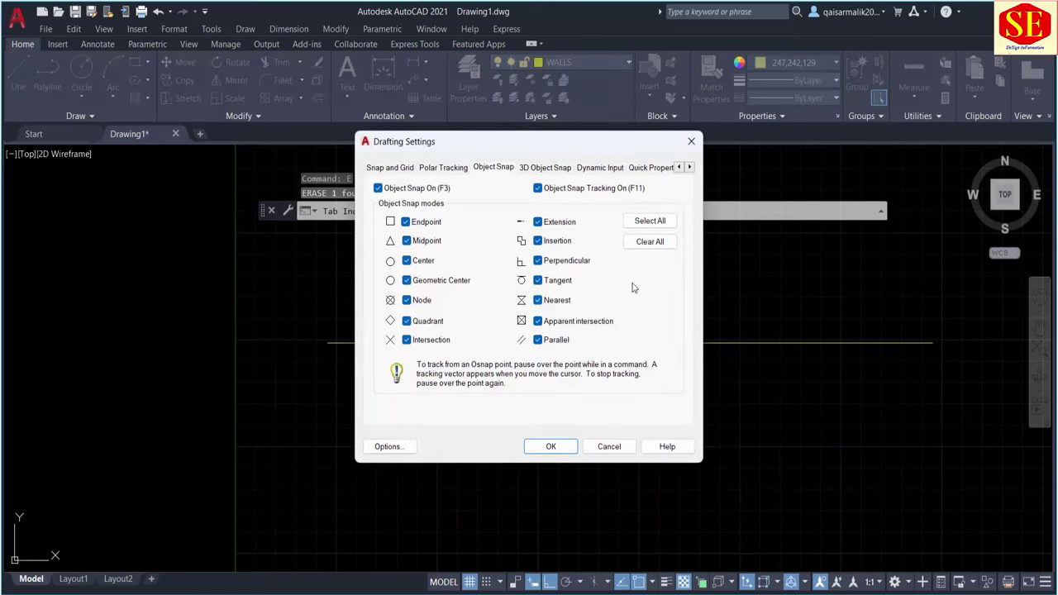
pyautogui.click(650, 242)
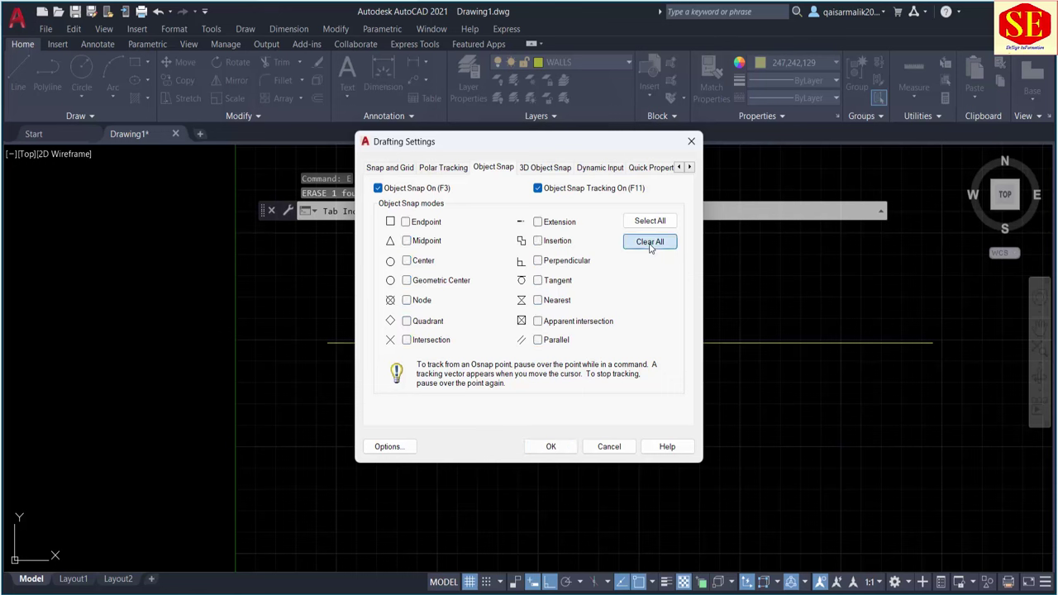
pyautogui.click(428, 223)
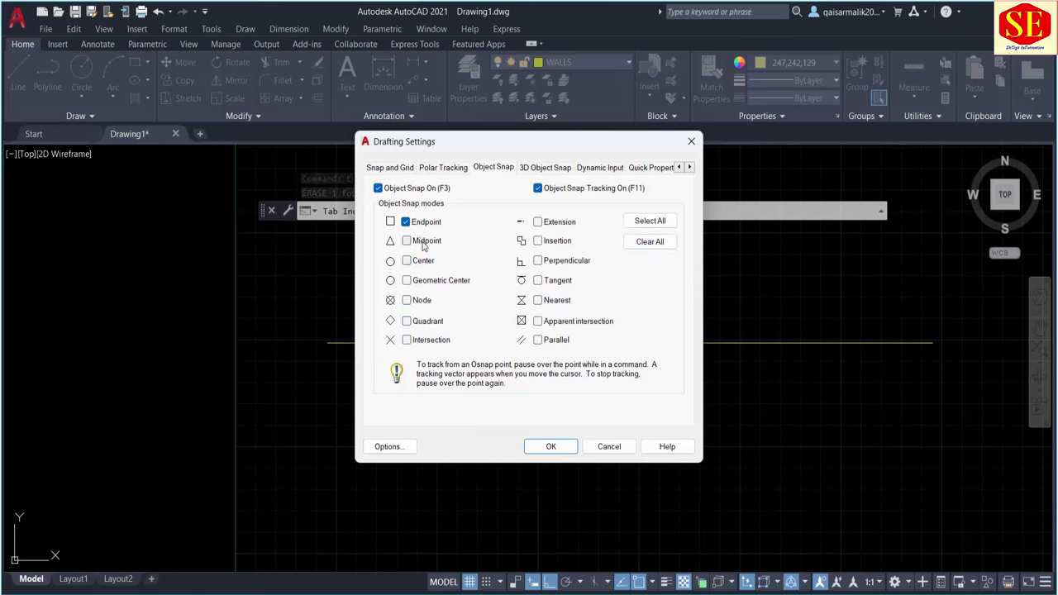
pyautogui.click(423, 245)
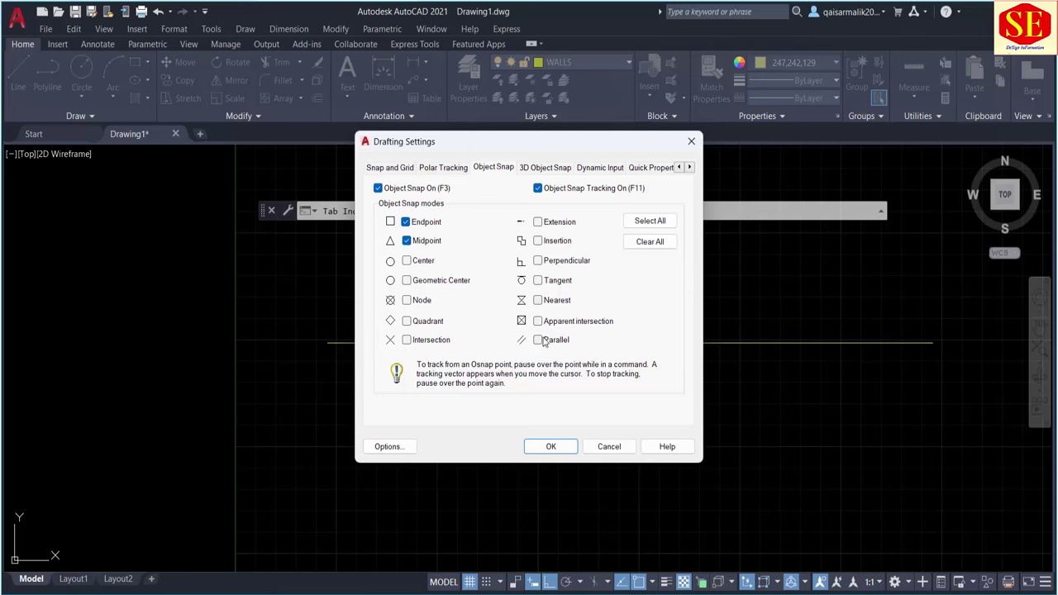
pyautogui.click(551, 450)
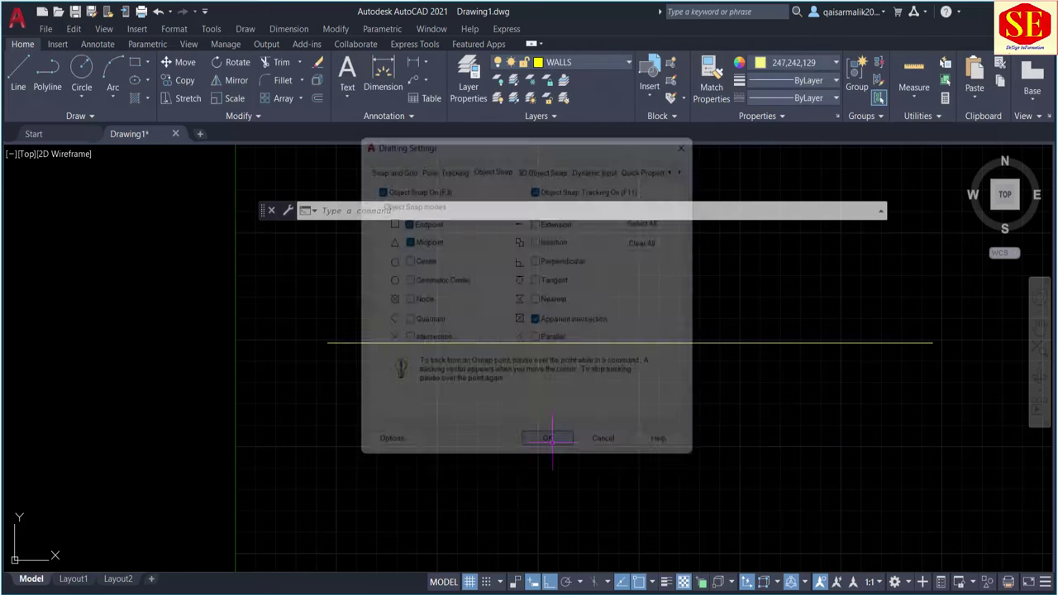
pyautogui.click(420, 61)
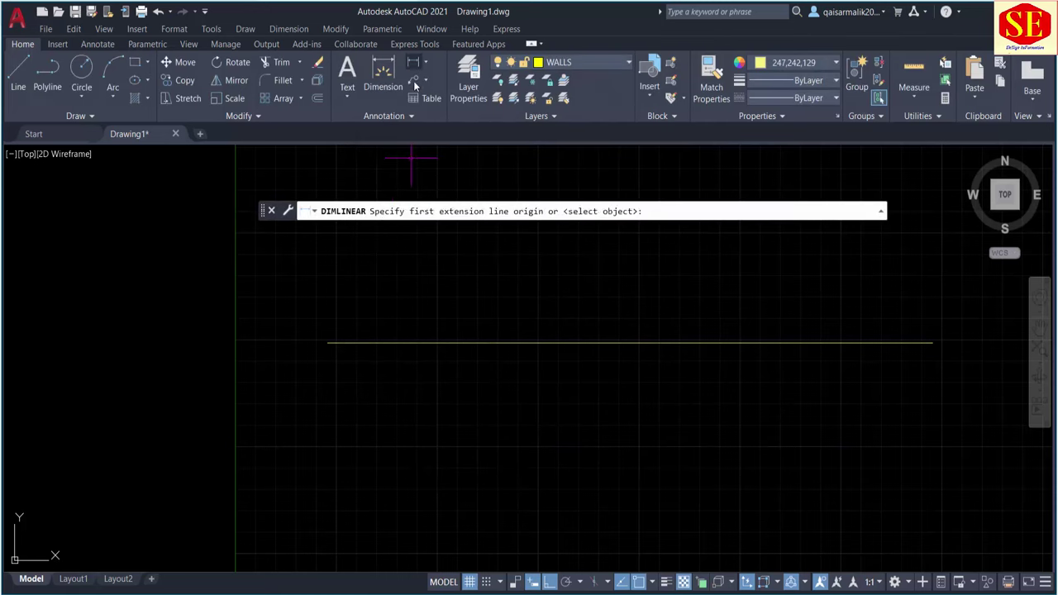
# Dimension the wall line from its left end to its midpoint
pyautogui.click(328, 343)
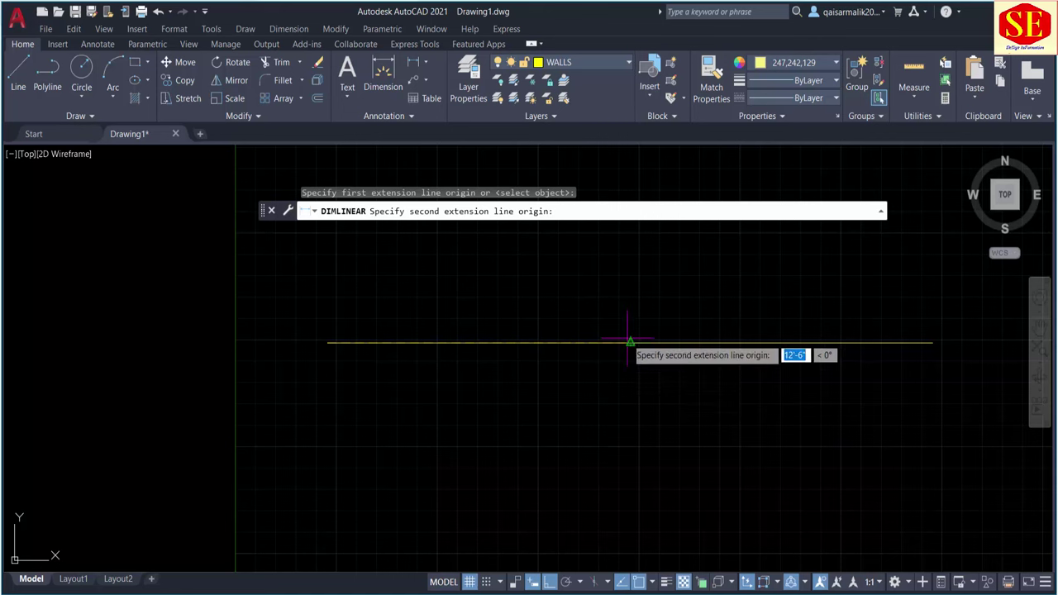
pyautogui.click(630, 343)
pyautogui.click(620, 296)
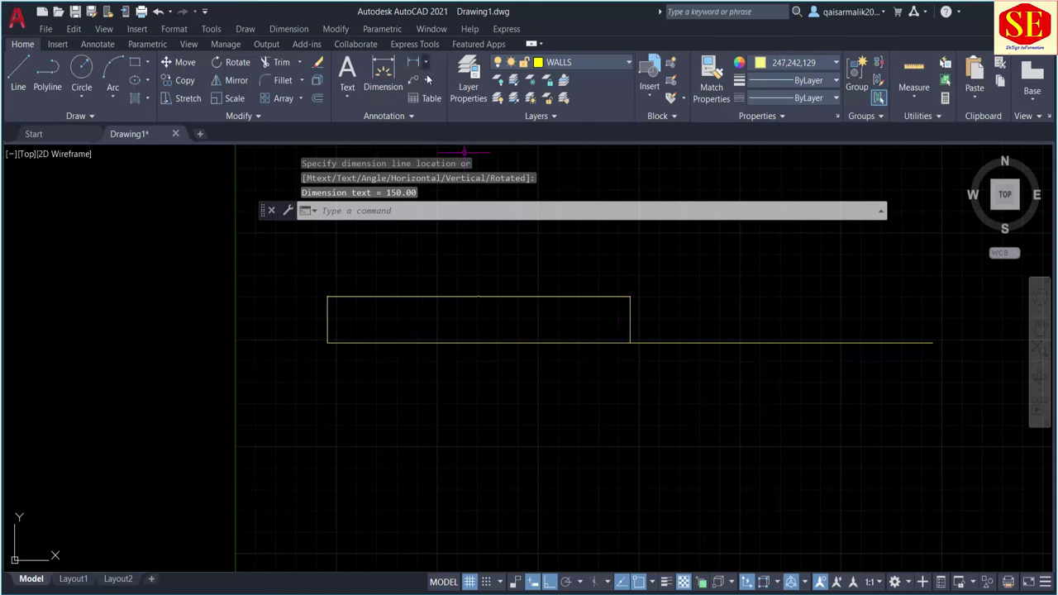
# Add a 150.00 linear dimension from the rectangle's lower-right corner to the wall line's right end
pyautogui.press('Return')
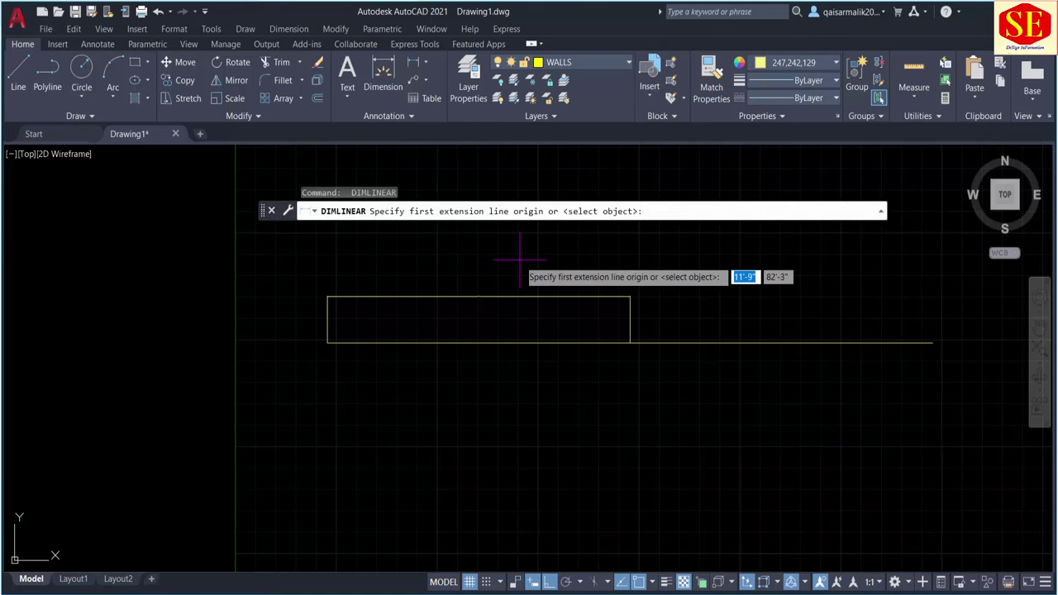
pyautogui.press('Escape')
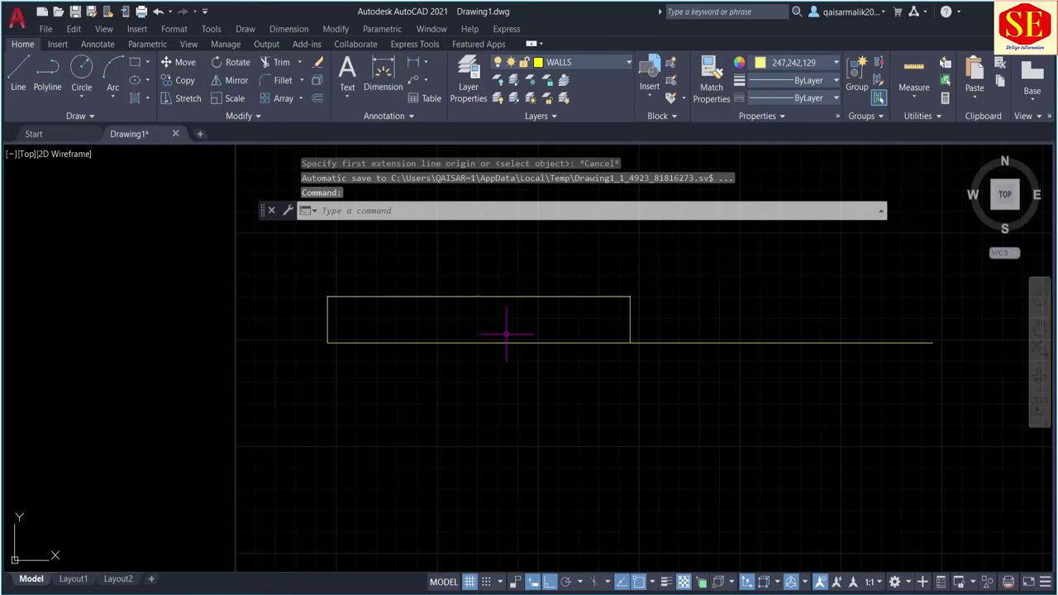
pyautogui.rightClick(495, 273)
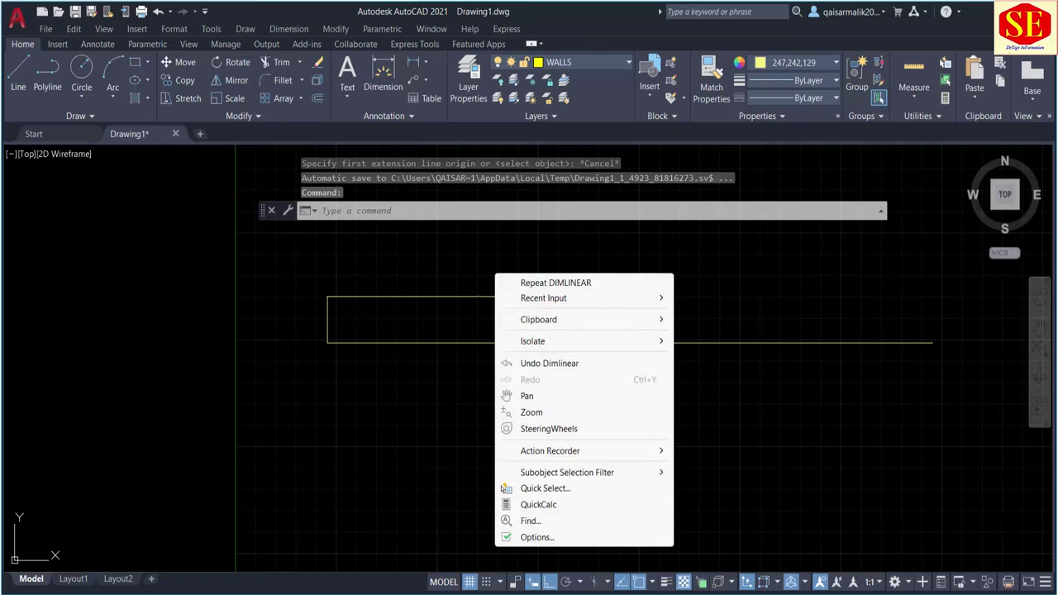
pyautogui.click(533, 285)
pyautogui.click(630, 343)
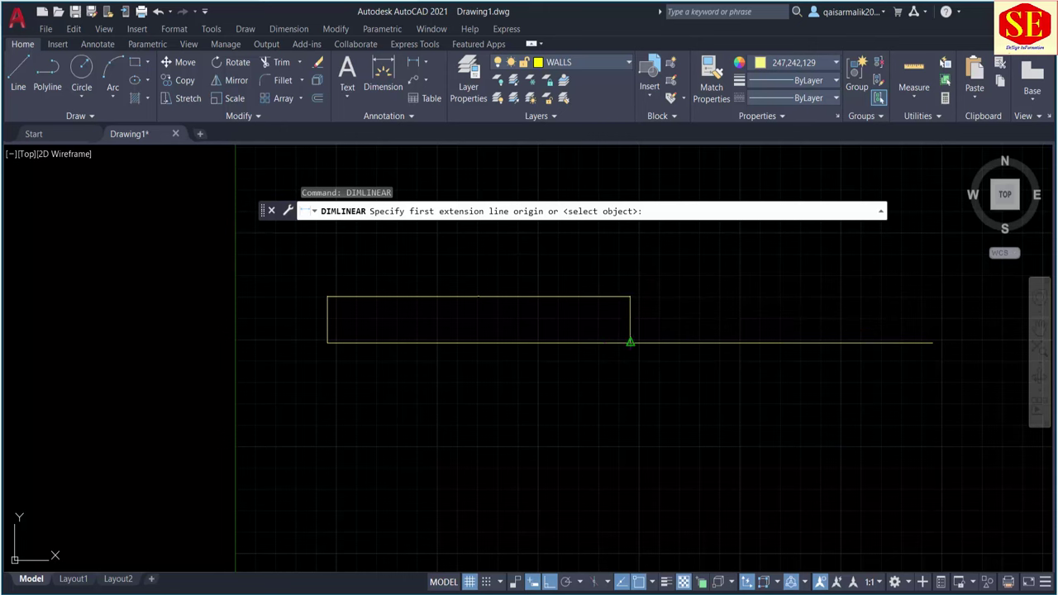
pyautogui.click(933, 342)
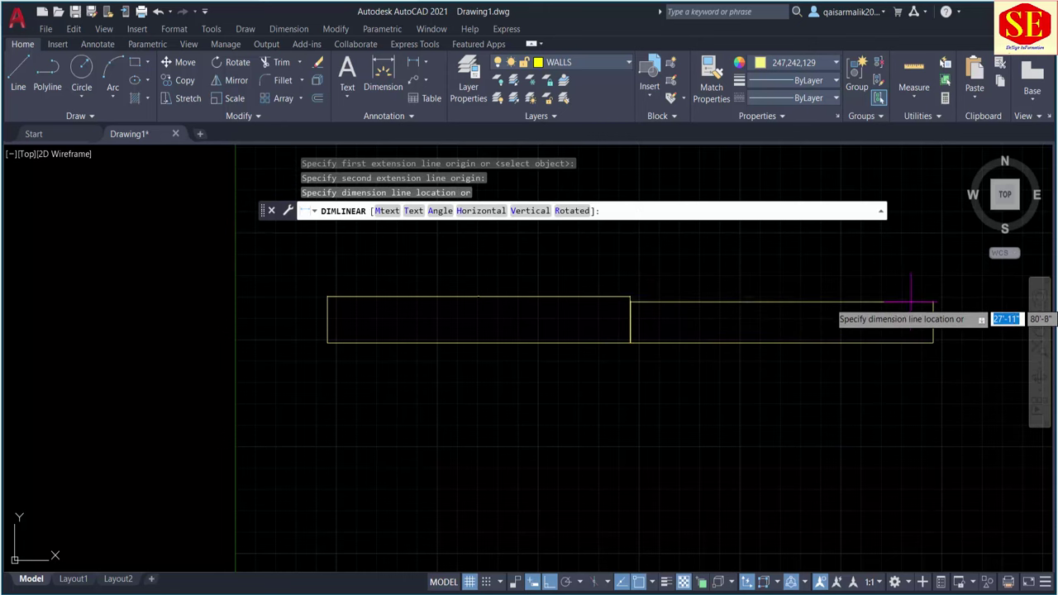
pyautogui.click(909, 299)
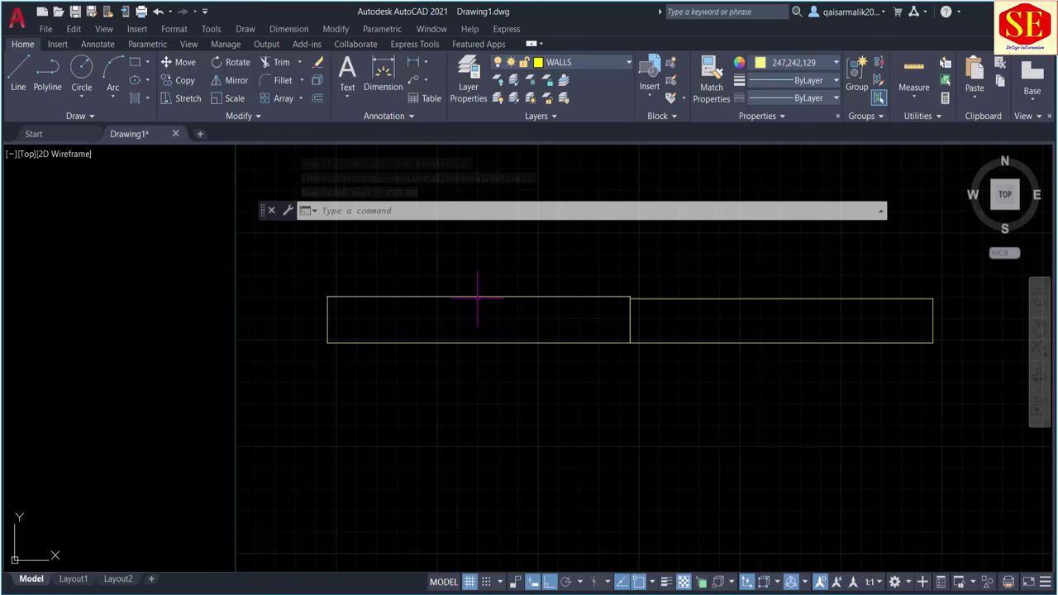
# Zoom and pan around the drawing to check the new 150.00 dimension
pyautogui.scroll(2, 477, 296)
pyautogui.scroll(2, 484, 288)
pyautogui.scroll(2, 446, 261)
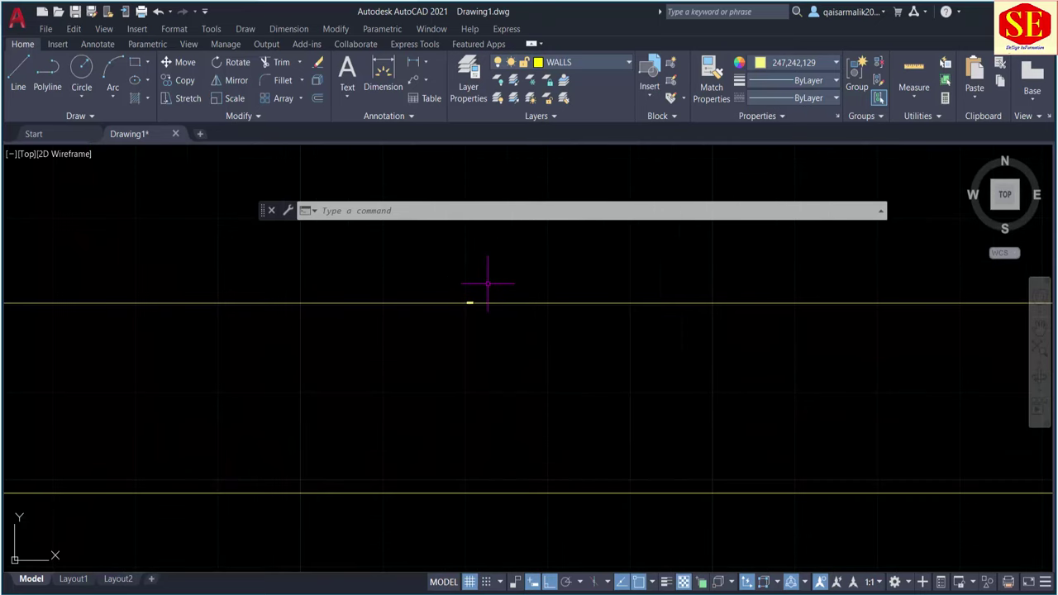
pyautogui.scroll(-4, 488, 284)
pyautogui.scroll(2, 260, 295)
pyautogui.scroll(2, 172, 289)
pyautogui.scroll(2, 173, 282)
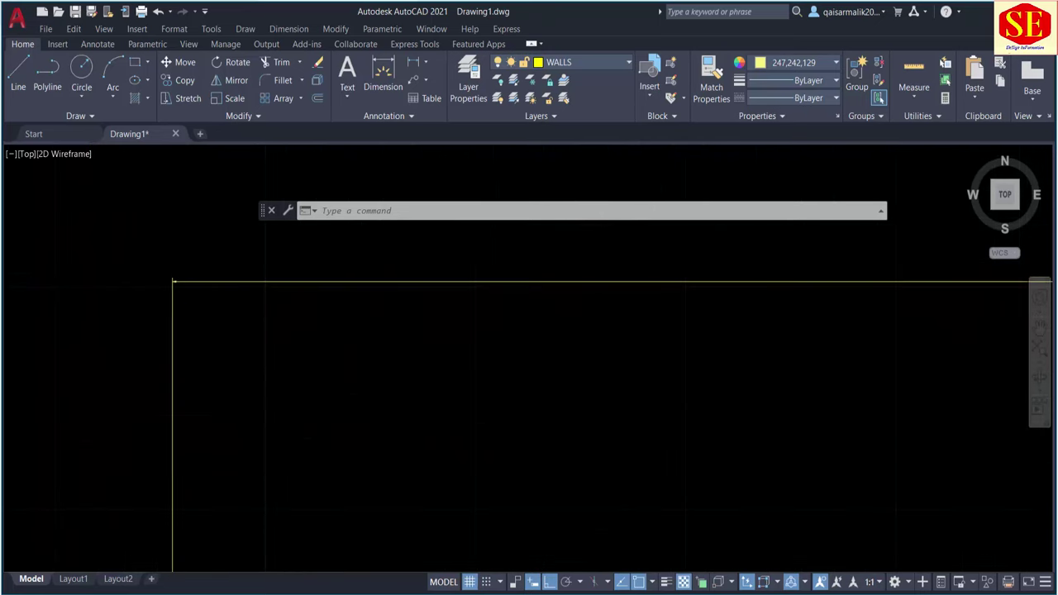
pyautogui.scroll(1, 176, 291)
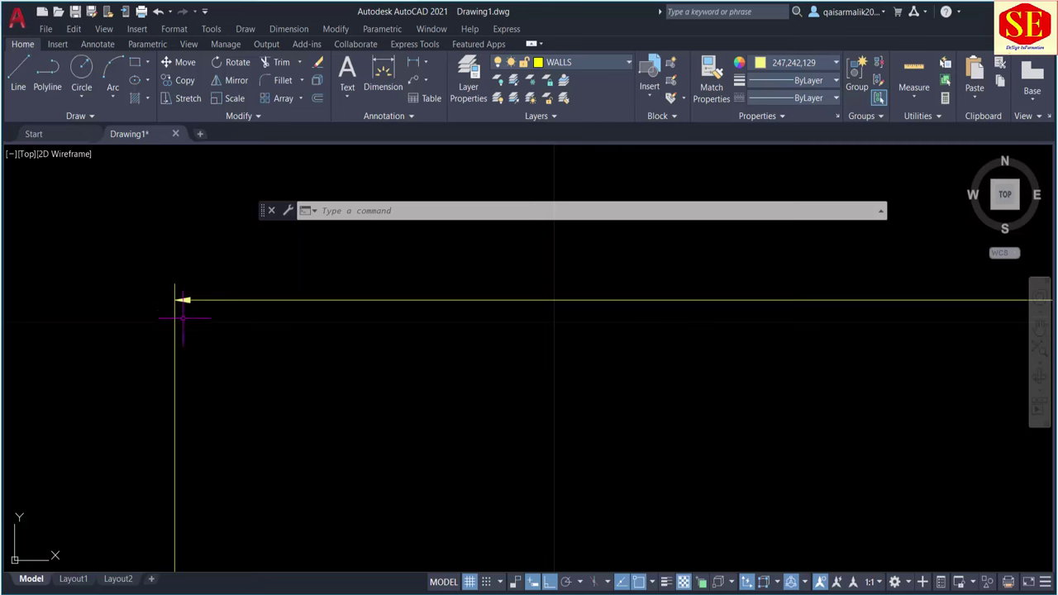
pyautogui.scroll(-2, 183, 299)
pyautogui.scroll(-3, 169, 473)
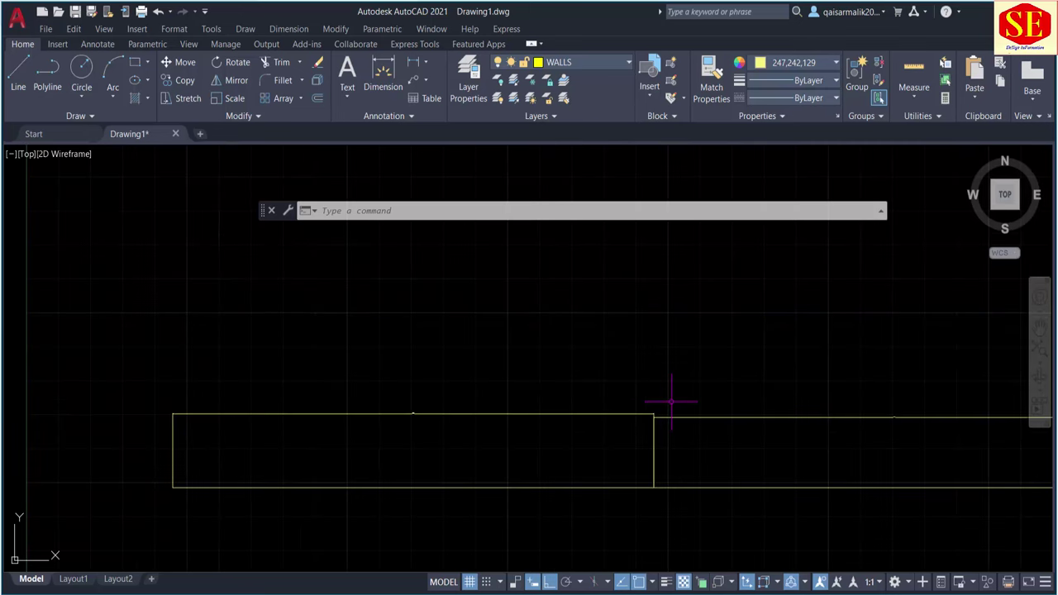
pyautogui.moveTo(670, 402); pyautogui.dragTo(468, 391, button='middle')
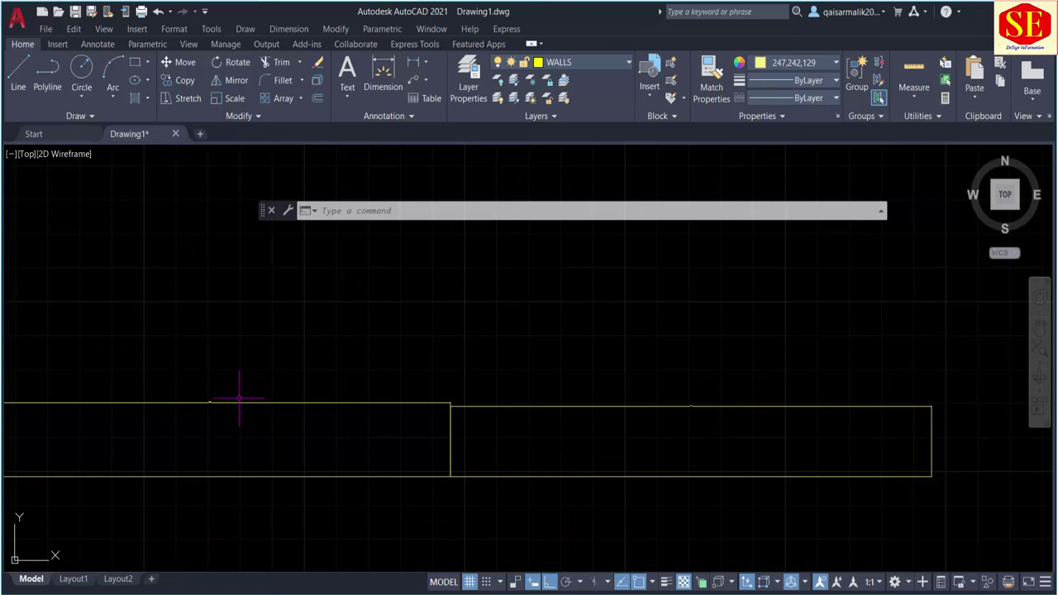
pyautogui.scroll(4, 248, 404)
pyautogui.scroll(1, 578, 504)
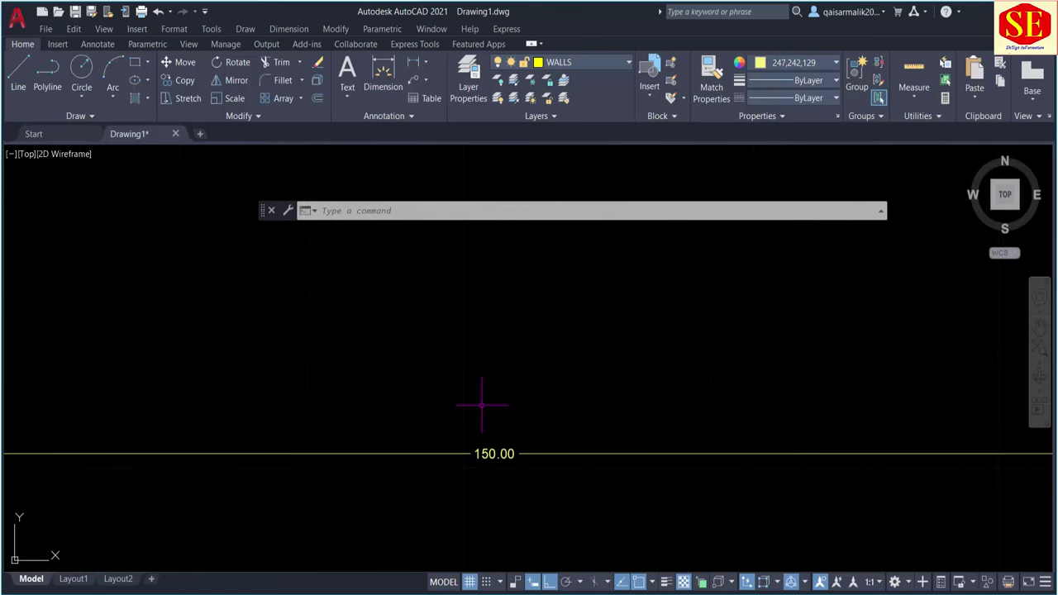
pyautogui.scroll(-2, 471, 366)
pyautogui.scroll(-1, 471, 366)
# Draw a 25' horizontal polyline with PL starting below the rectangles
pyautogui.moveTo(548, 514); pyautogui.dragTo(531, 436, button='middle')
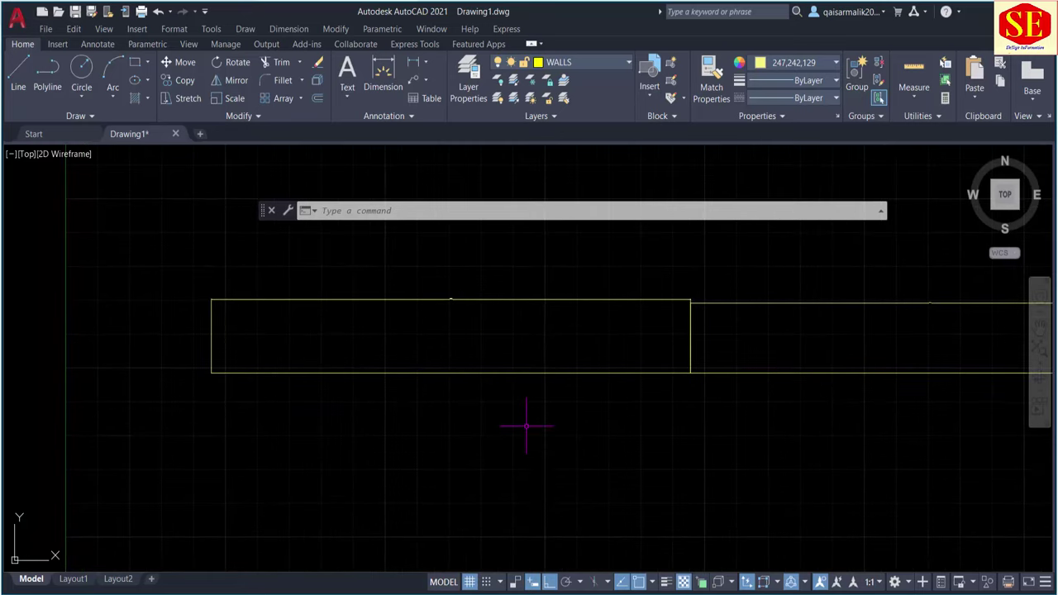
pyautogui.write('pl')
pyautogui.press('Return')
pyautogui.click(224, 455)
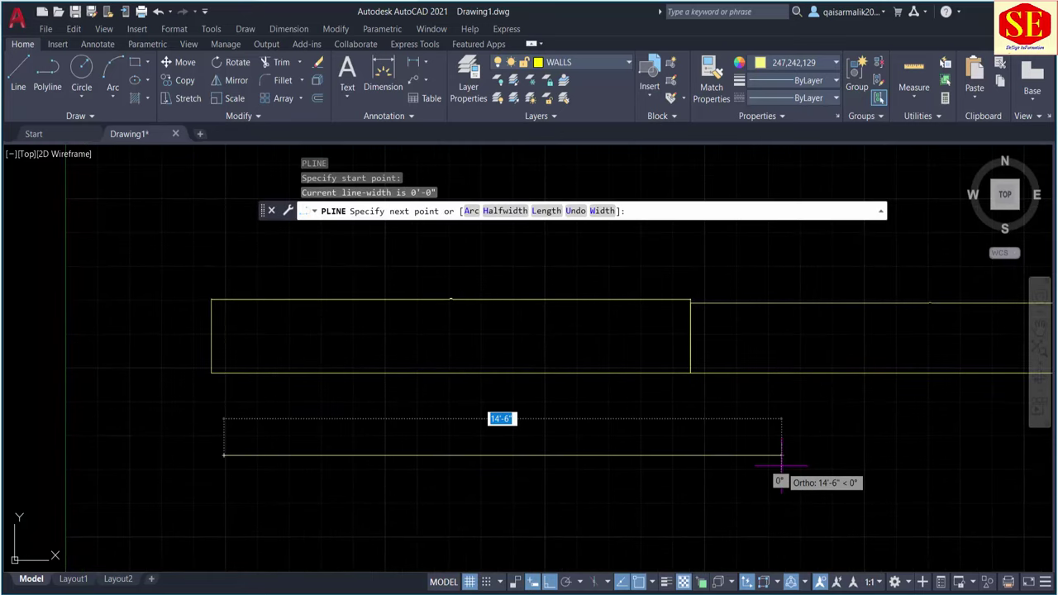
pyautogui.write('25')
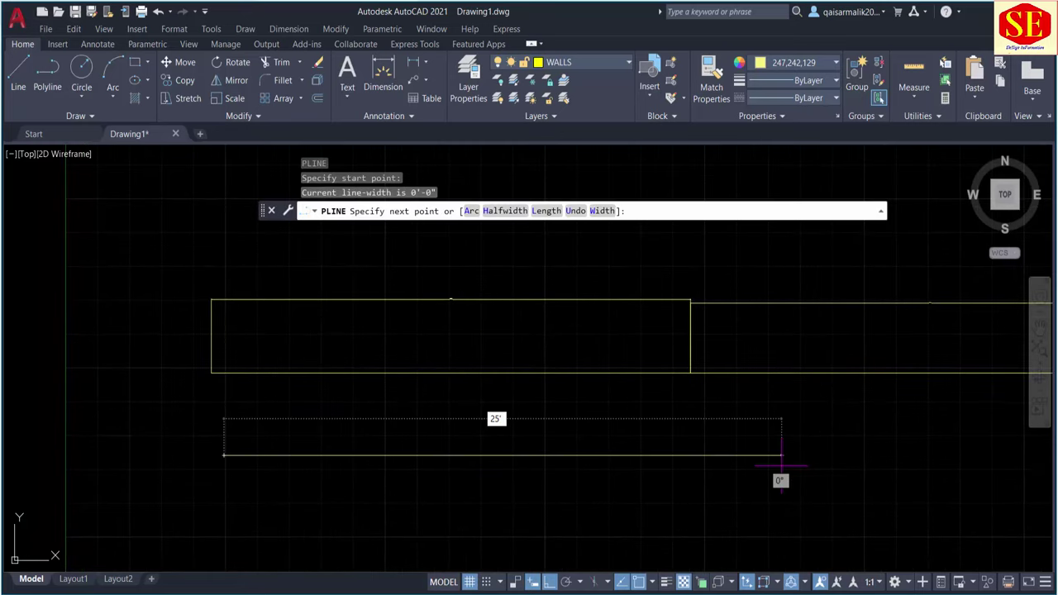
pyautogui.press('Return')
pyautogui.press('Escape')
pyautogui.scroll(-3, 566, 395)
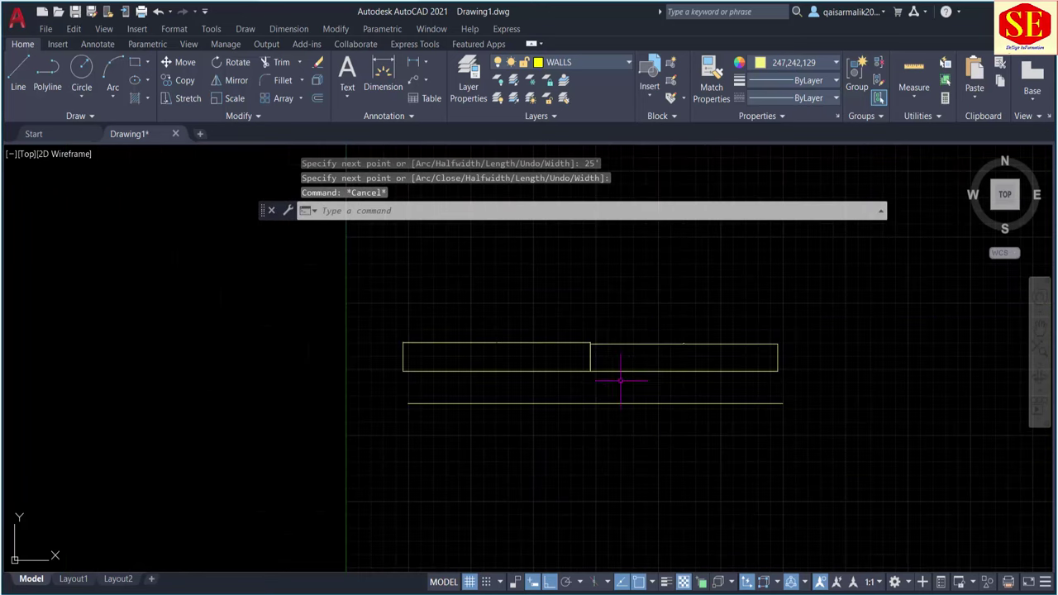
pyautogui.click(421, 63)
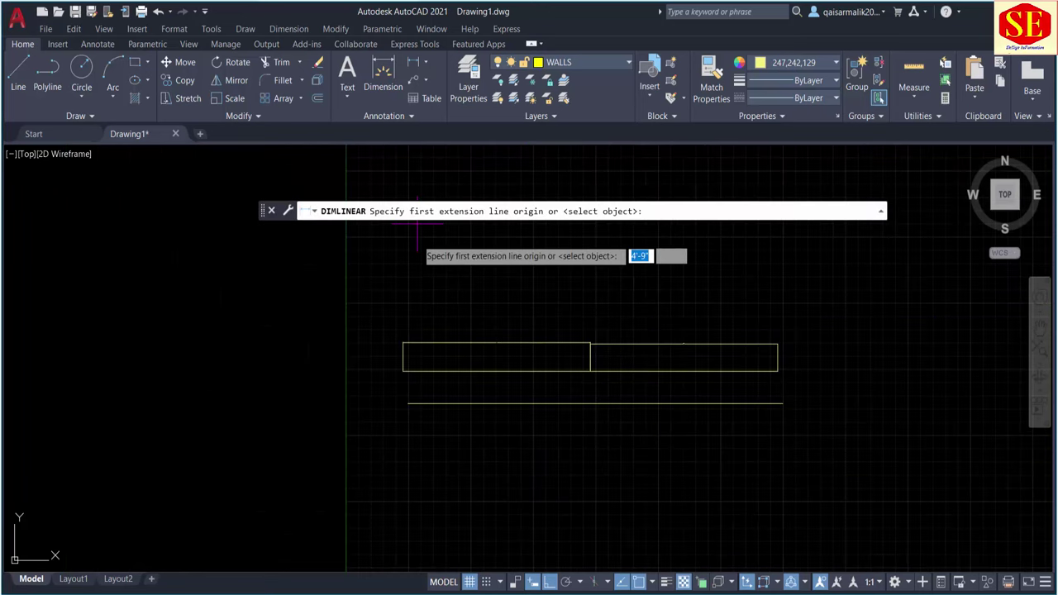
# Dimension the bottom line end to end, giving 300.00, and zoom in to inspect it
pyautogui.click(409, 403)
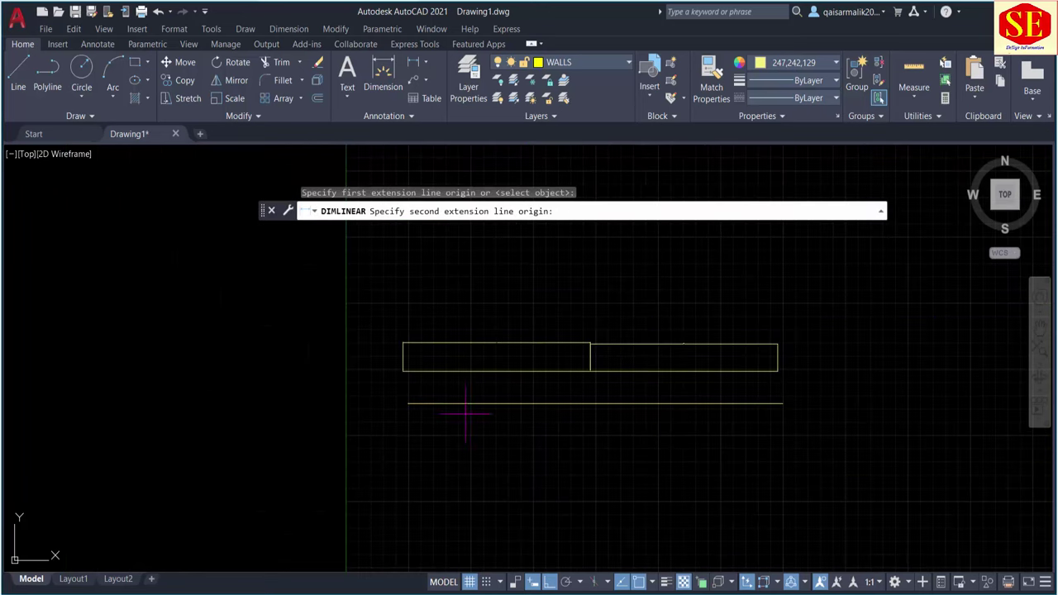
pyautogui.click(781, 403)
pyautogui.click(746, 440)
pyautogui.scroll(5, 588, 432)
pyautogui.scroll(3, 625, 484)
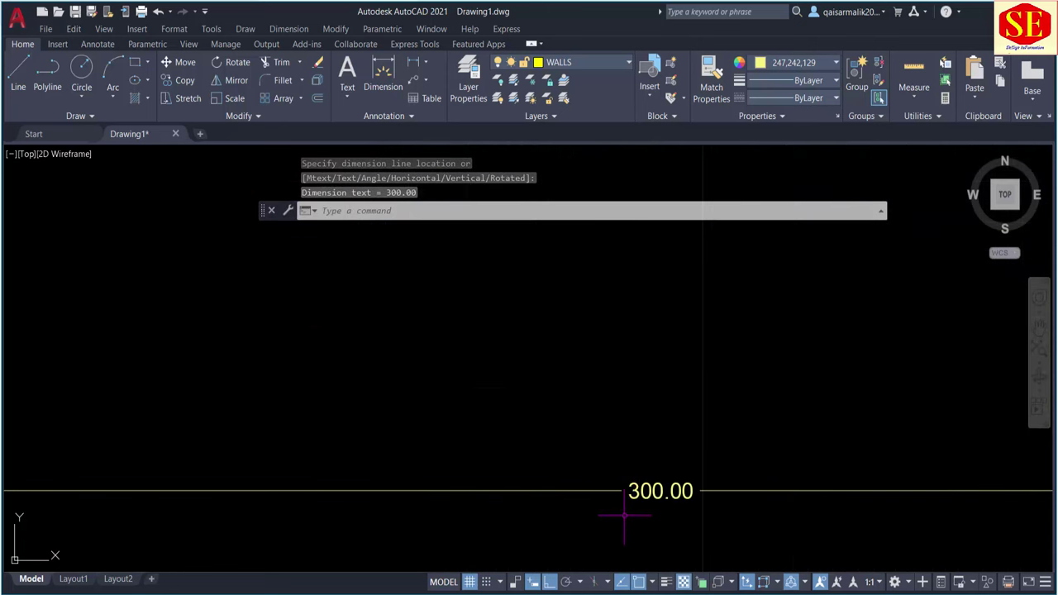
pyautogui.scroll(-5, 626, 409)
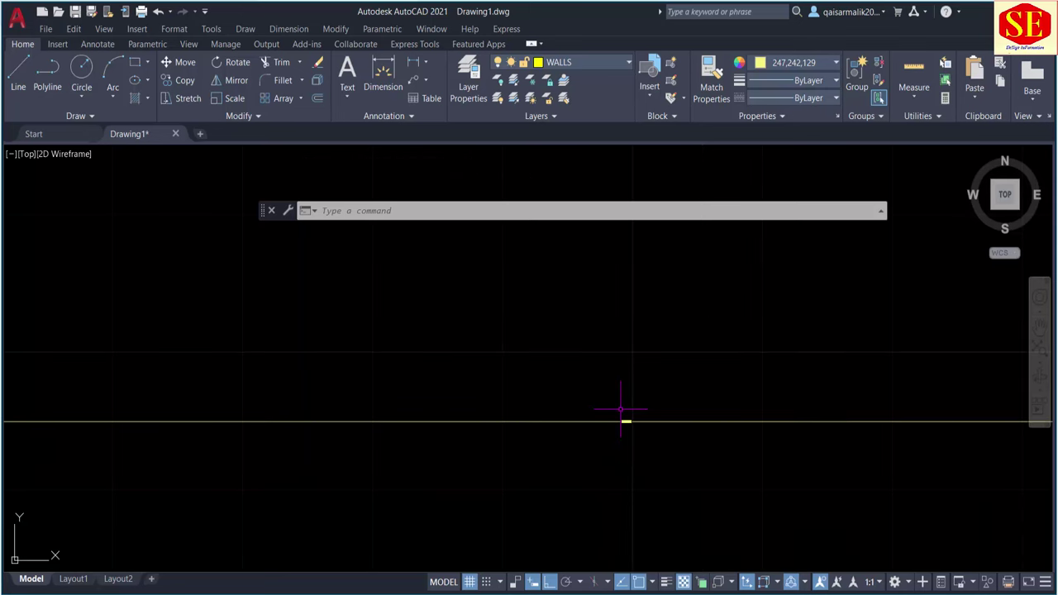
pyautogui.scroll(-5, 620, 408)
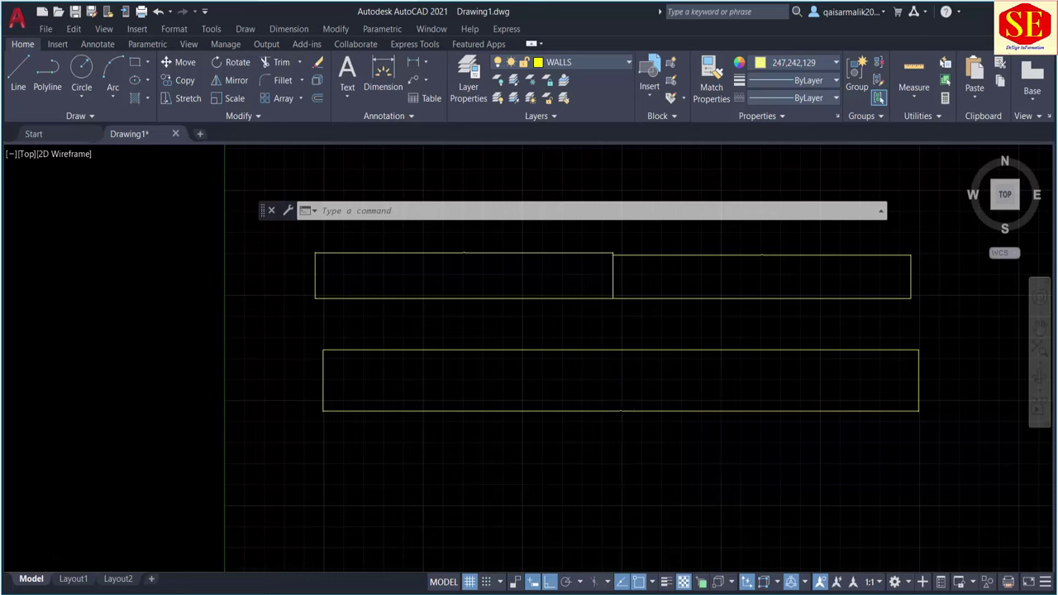
pyautogui.scroll(5, 621, 408)
pyautogui.scroll(2, 661, 430)
pyautogui.scroll(2, 562, 380)
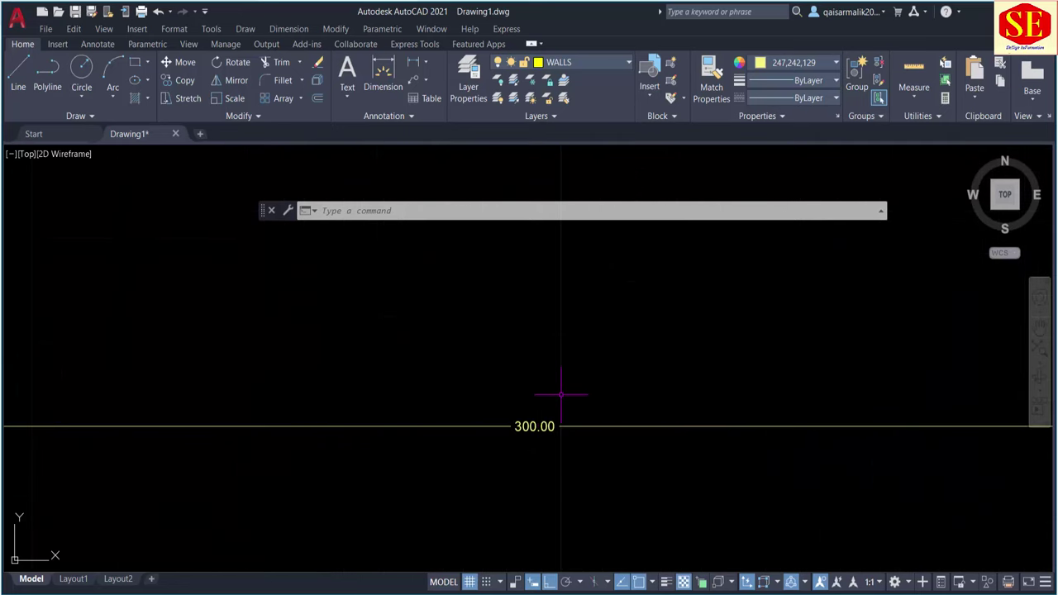
pyautogui.scroll(-2, 567, 484)
pyautogui.scroll(-3, 567, 484)
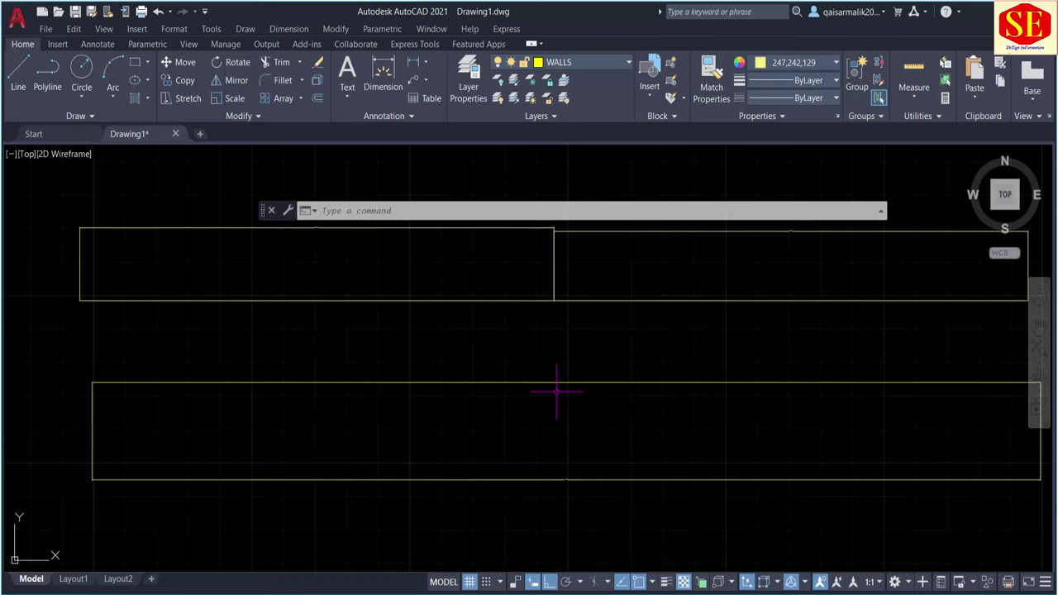
pyautogui.scroll(-2, 518, 336)
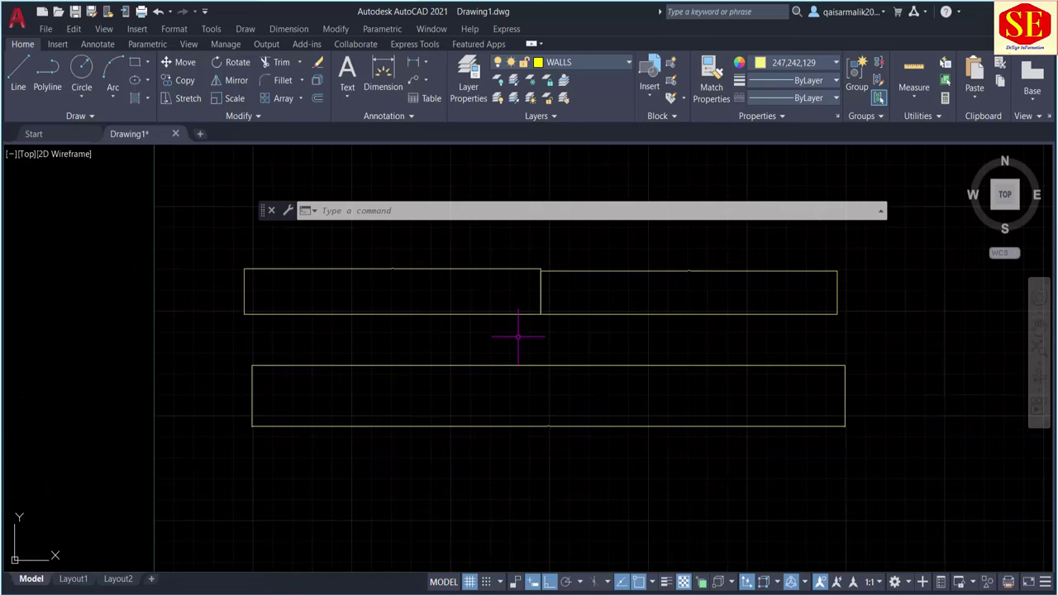
# Open the Dimension Style Manager from the Home tab's expanded Annotation panel
pyautogui.write('D')
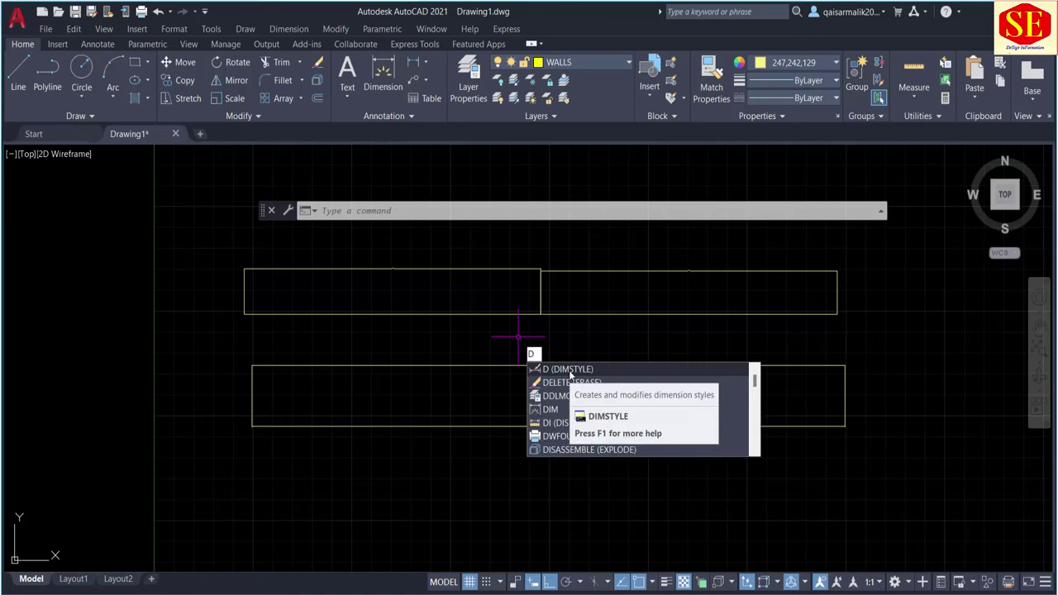
pyautogui.click(569, 374)
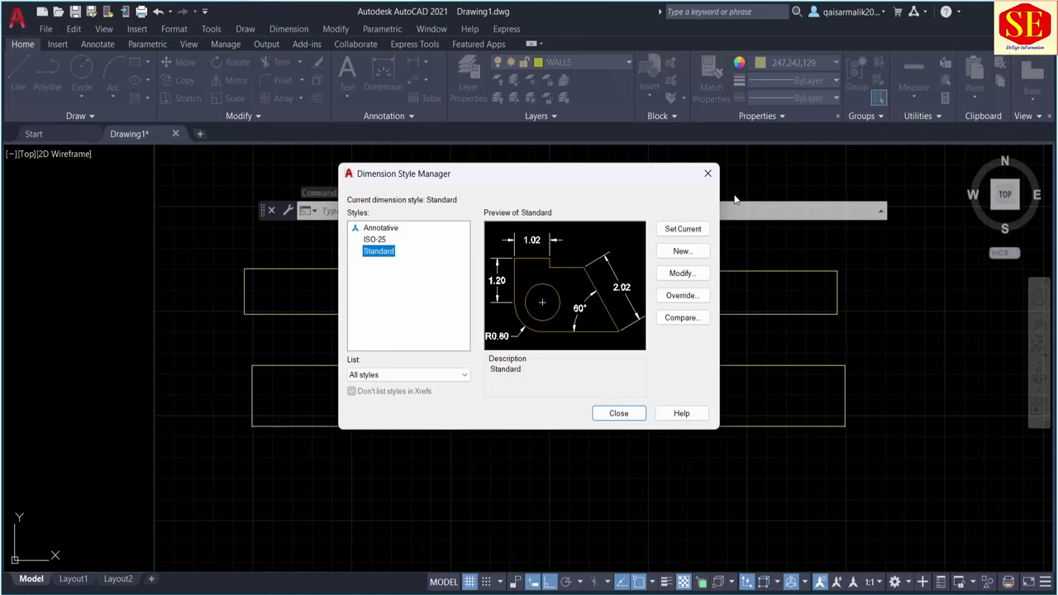
pyautogui.click(707, 172)
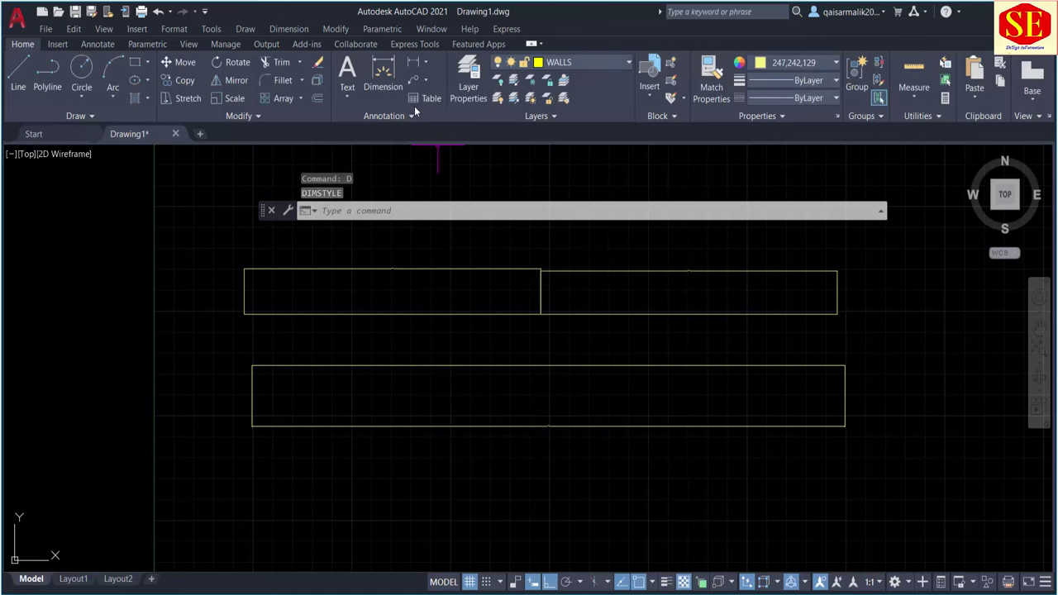
pyautogui.click(414, 119)
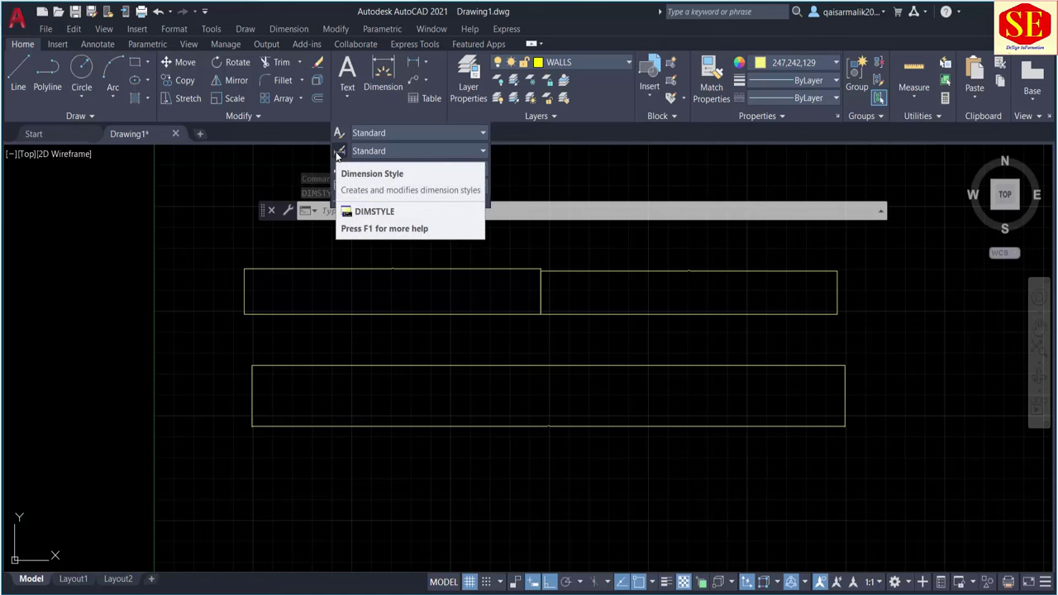
pyautogui.press('Escape')
pyautogui.press('Escape')
pyautogui.press('Escape')
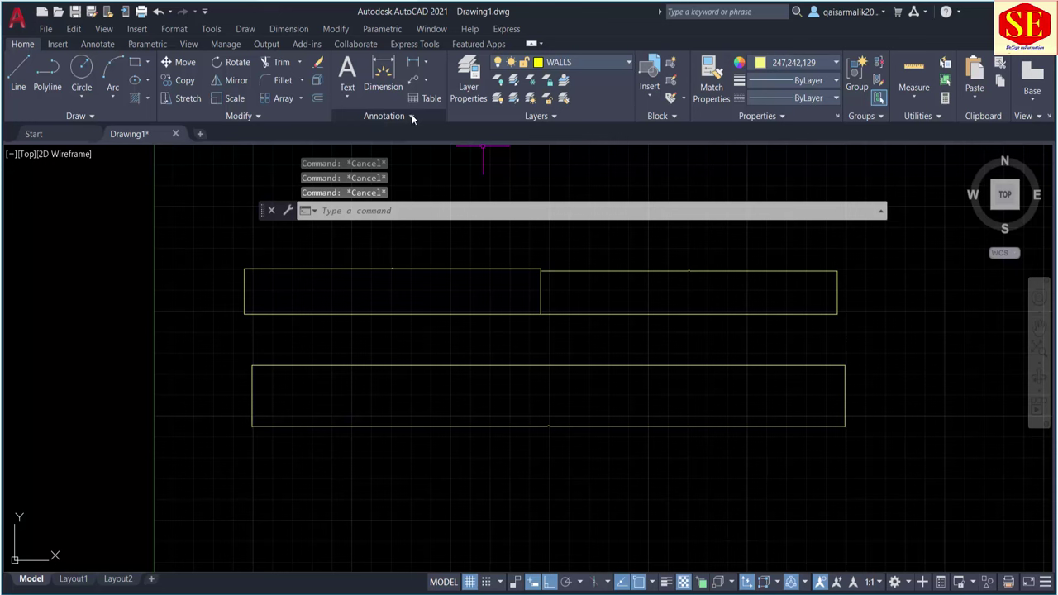
pyautogui.click(408, 116)
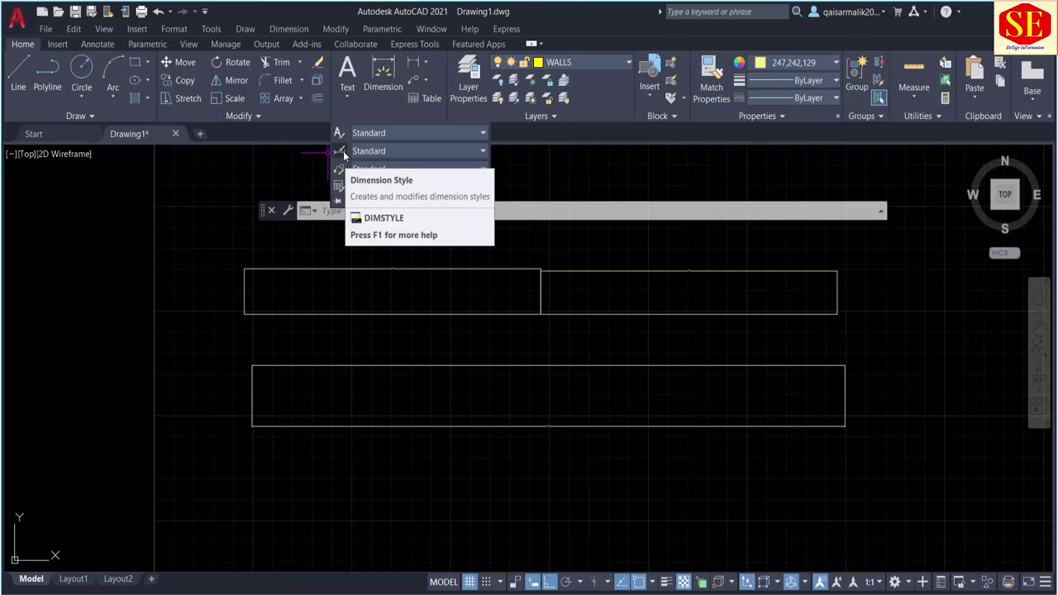
pyautogui.click(343, 154)
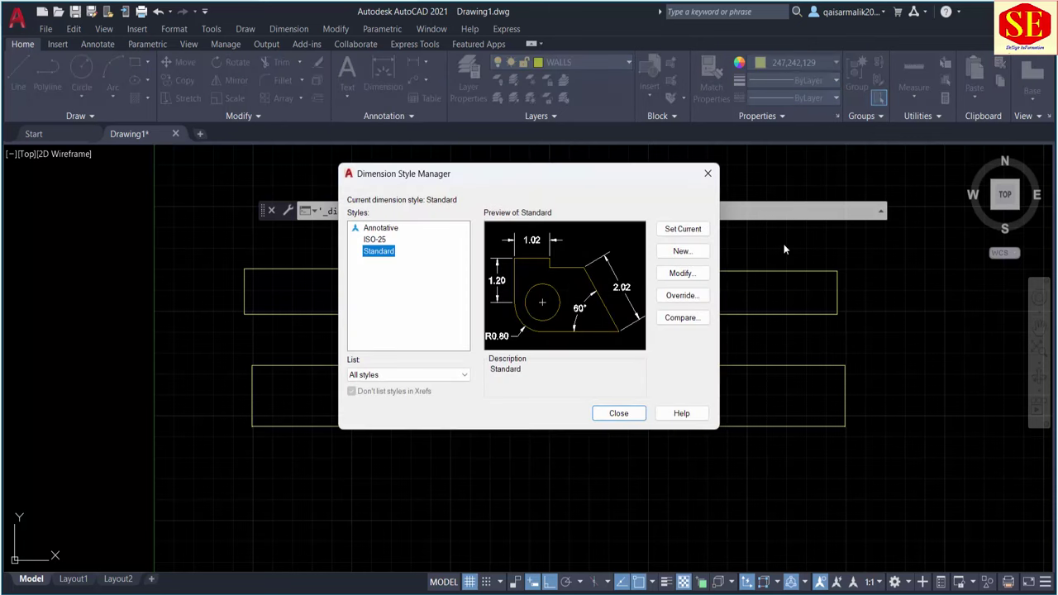
pyautogui.click(618, 411)
pyautogui.click(399, 209)
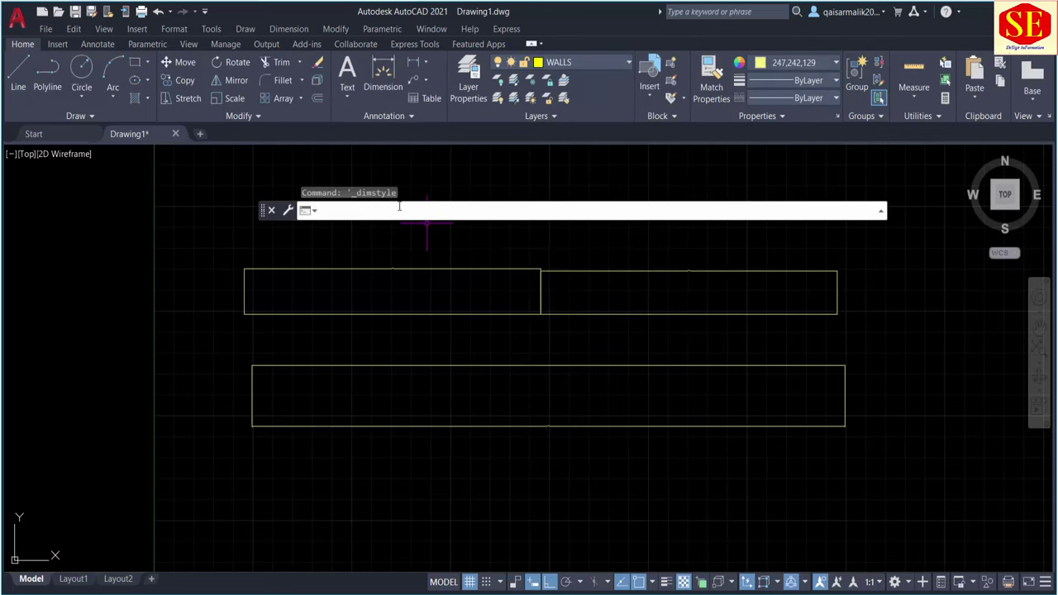
pyautogui.write('D')
pyautogui.press('Return')
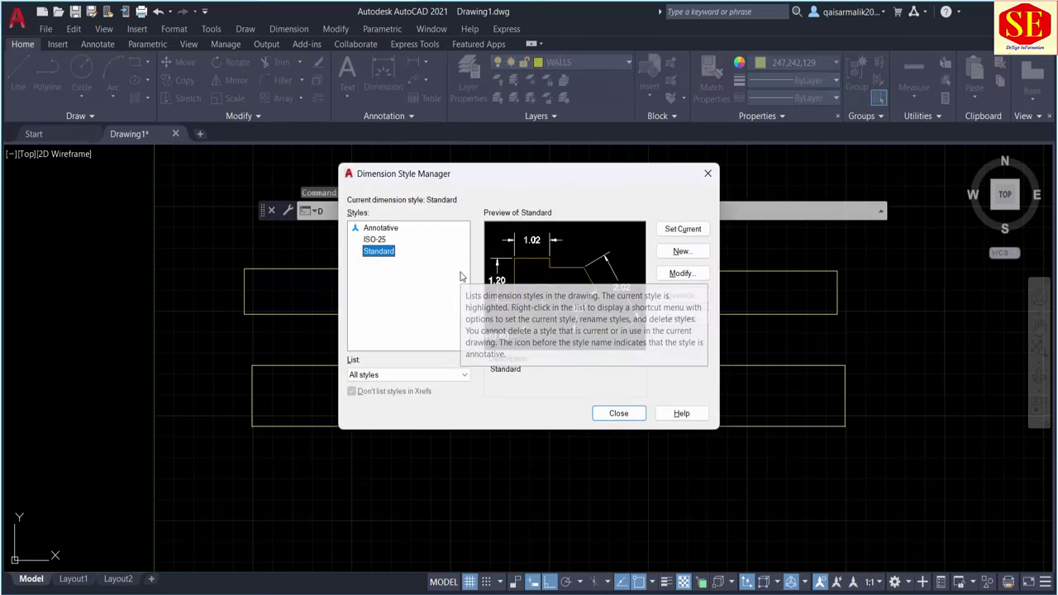
pyautogui.click(376, 240)
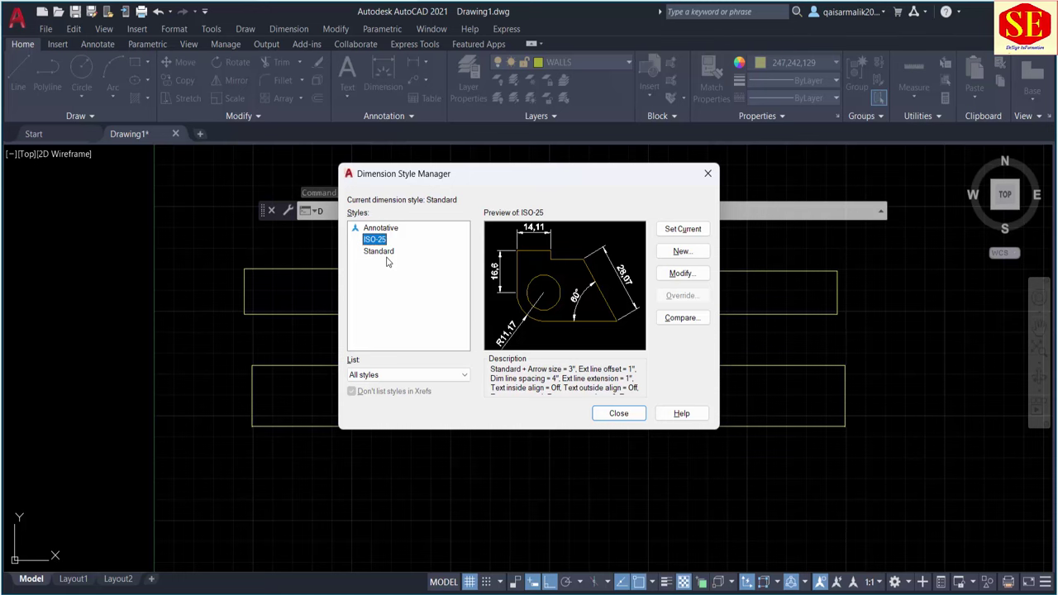
pyautogui.click(369, 252)
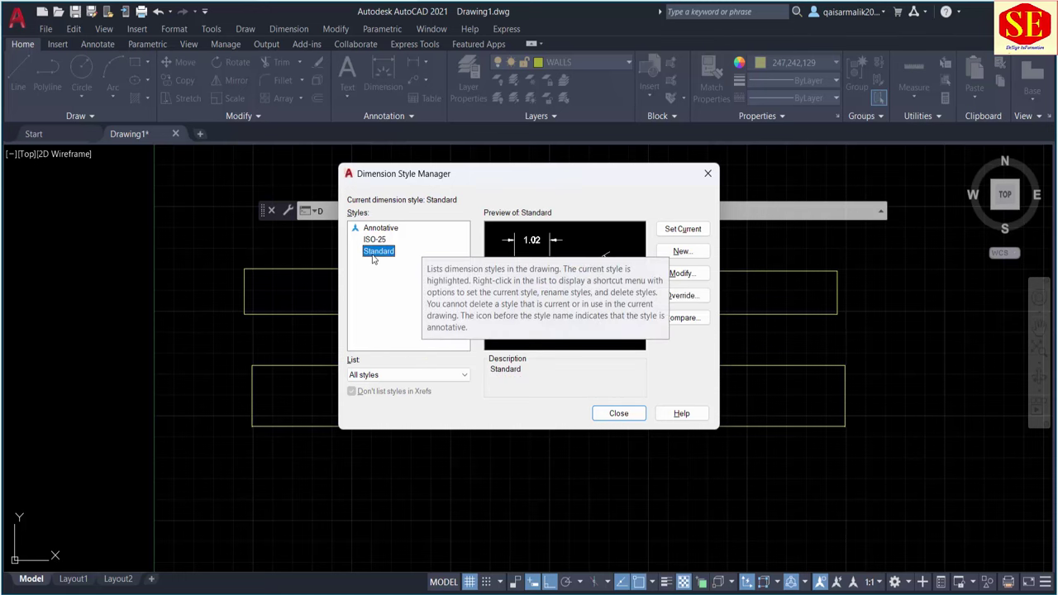
pyautogui.click(679, 251)
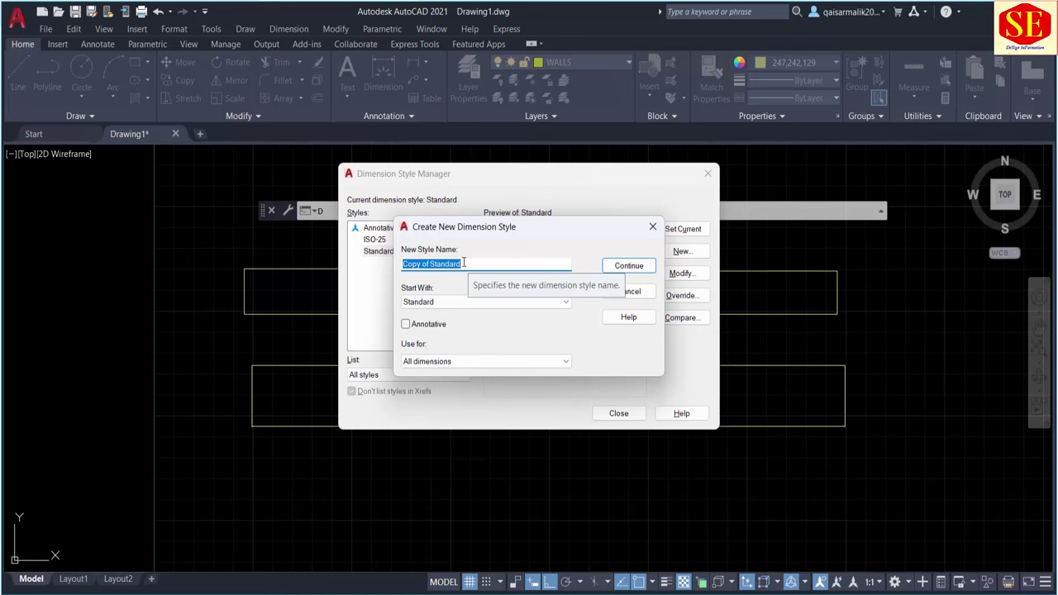
pyautogui.press('Escape')
pyautogui.click(382, 253)
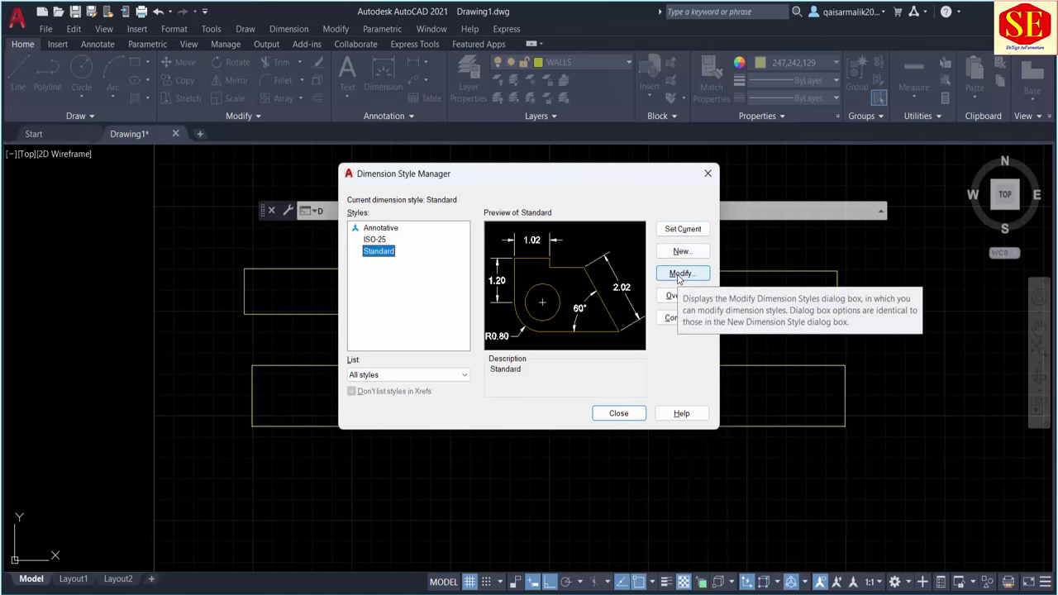
# Modify Standard and review its Lines, Symbols and Arrows, Text, Fit, Primary Units and Tolerances tabs
pyautogui.click(694, 281)
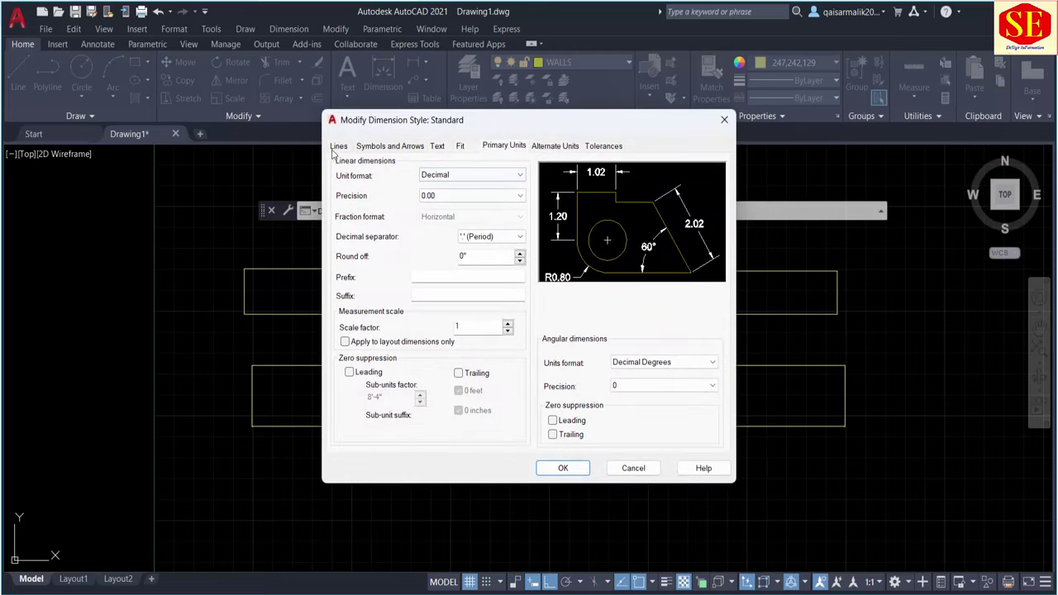
pyautogui.click(334, 150)
pyautogui.click(370, 152)
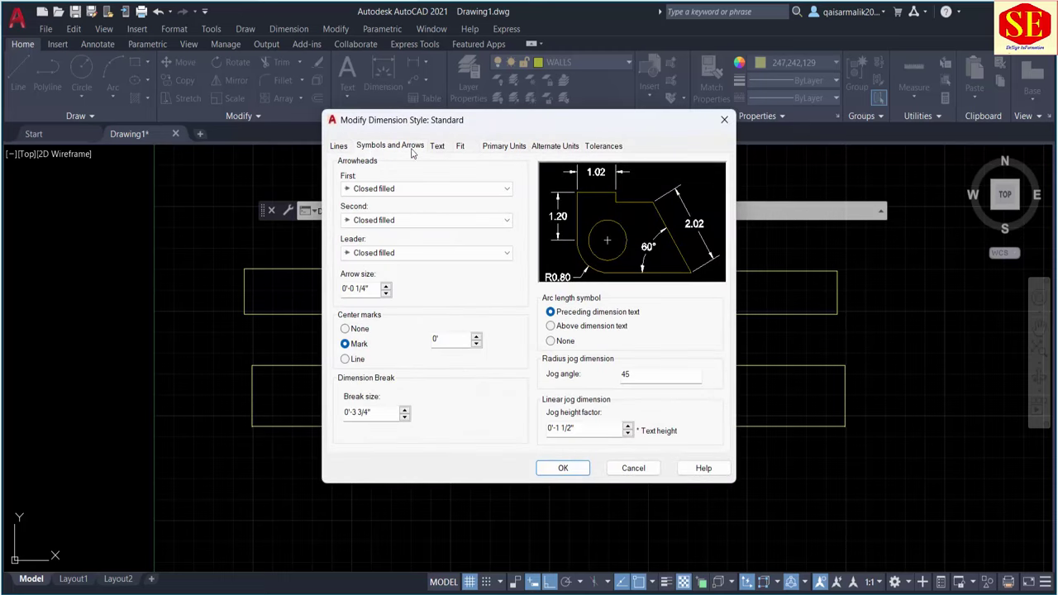
pyautogui.click(439, 149)
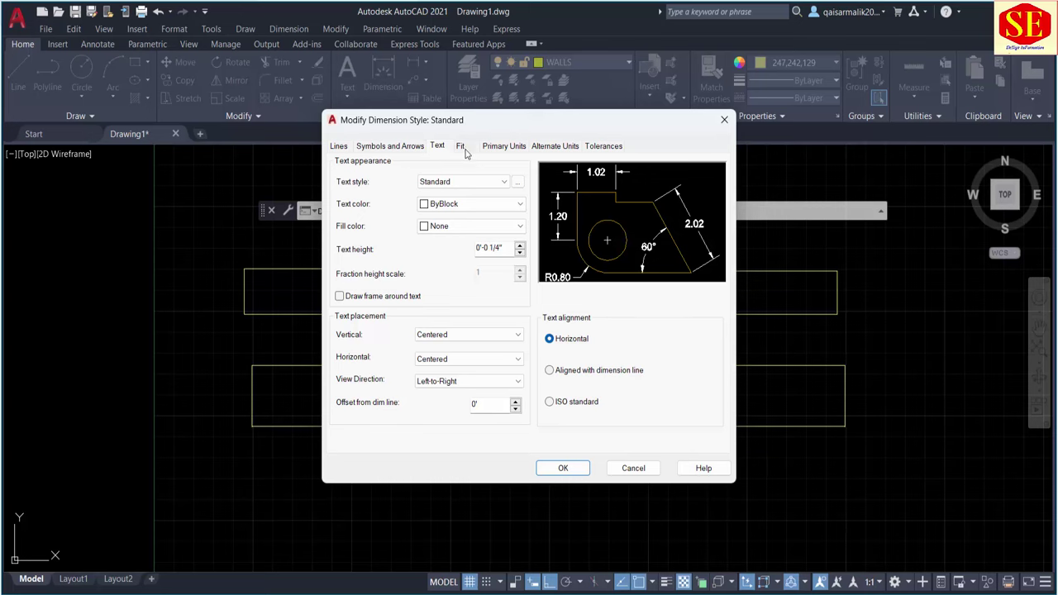
pyautogui.click(468, 150)
pyautogui.click(514, 151)
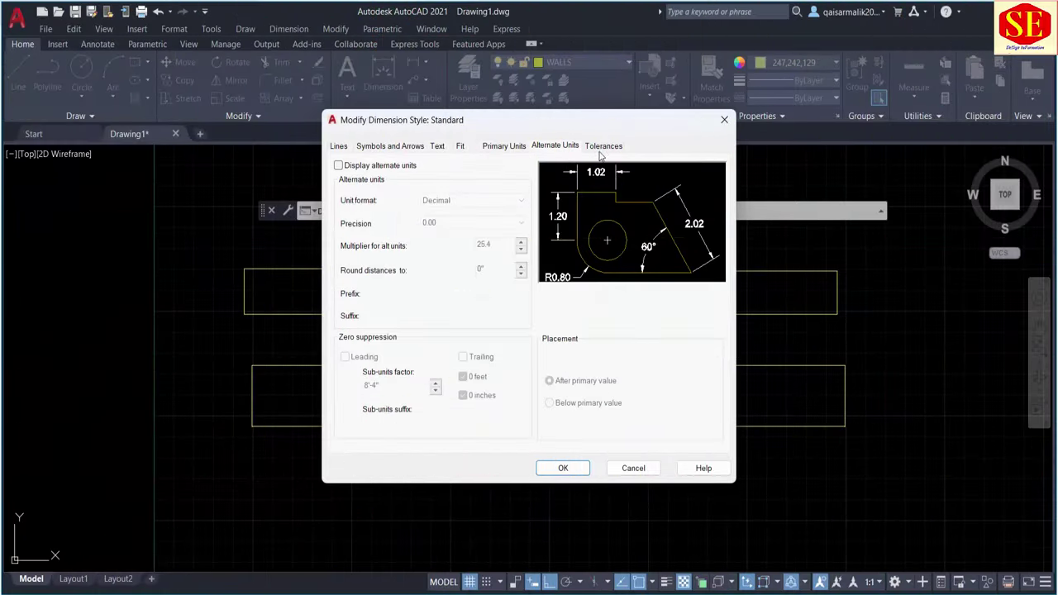
pyautogui.click(602, 149)
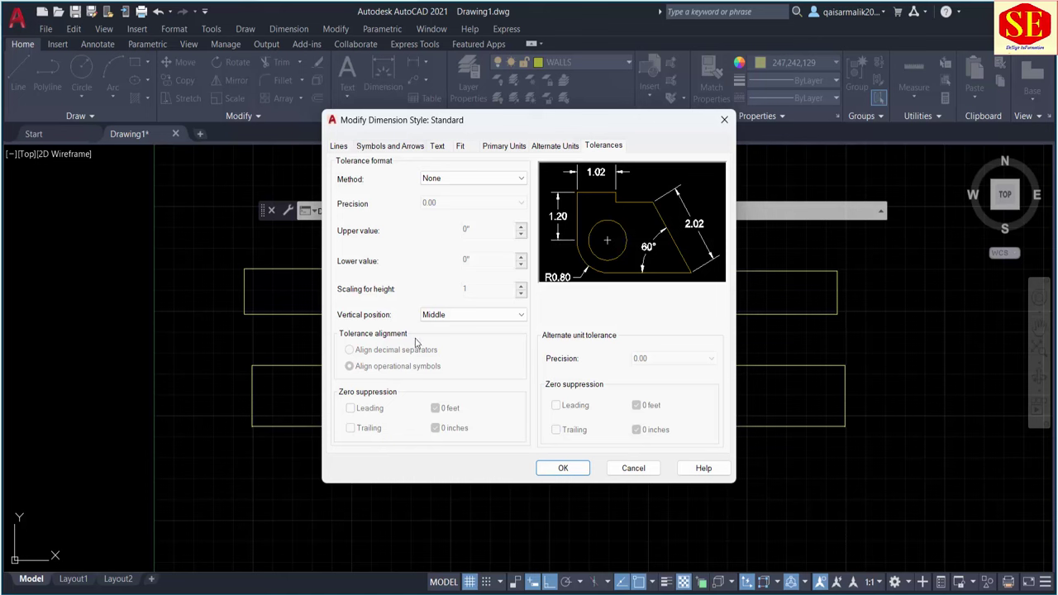
pyautogui.click(341, 149)
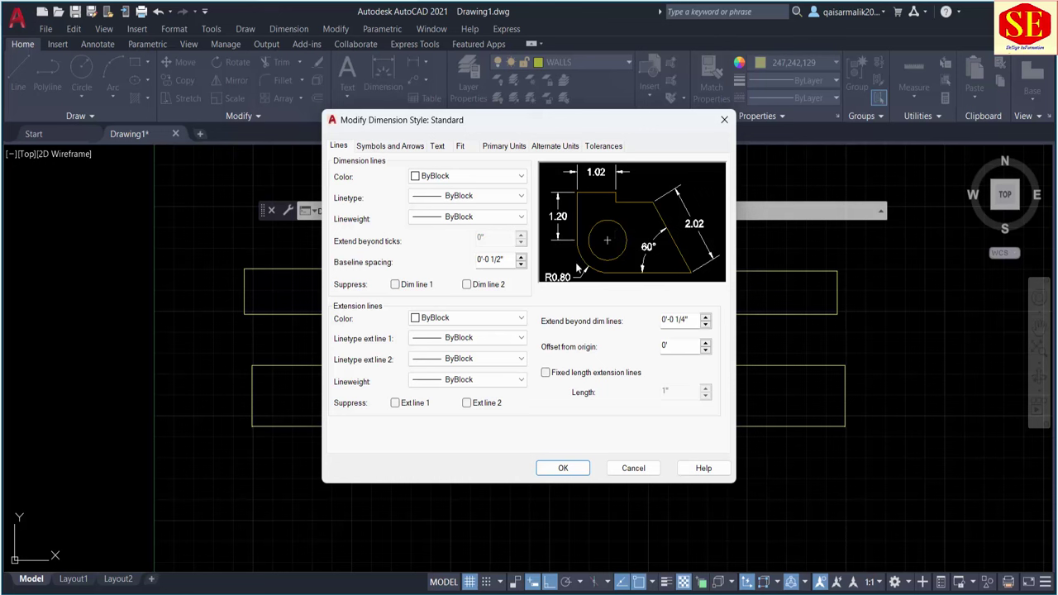
pyautogui.click(503, 150)
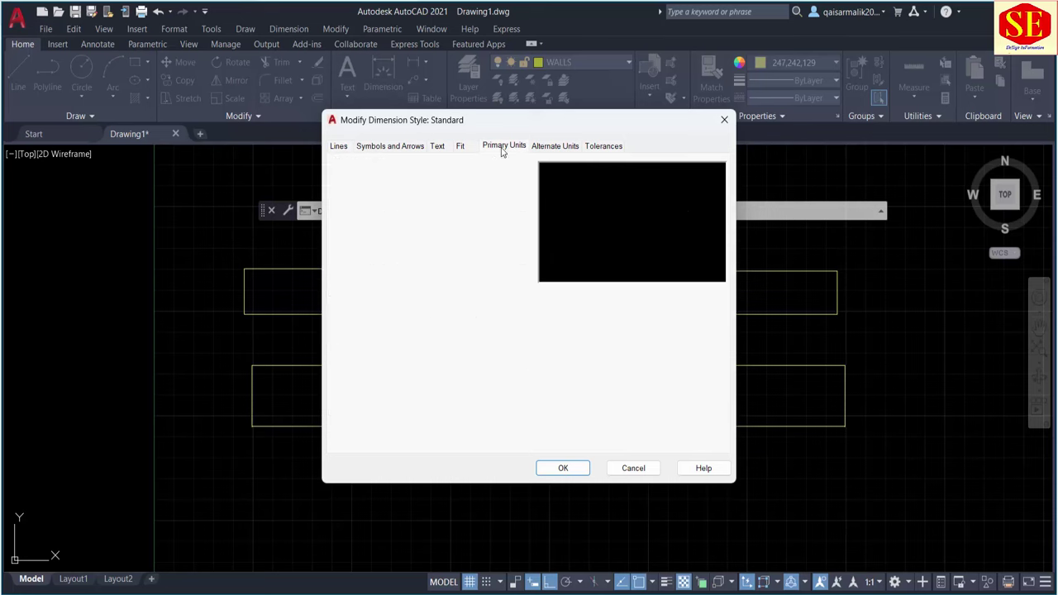
pyautogui.click(343, 147)
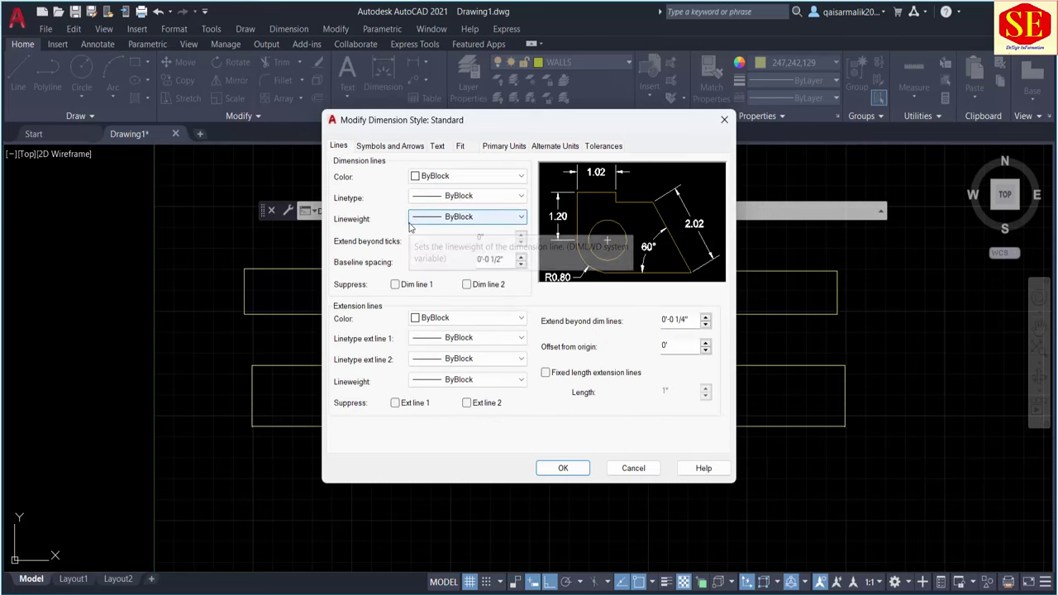
pyautogui.click(519, 149)
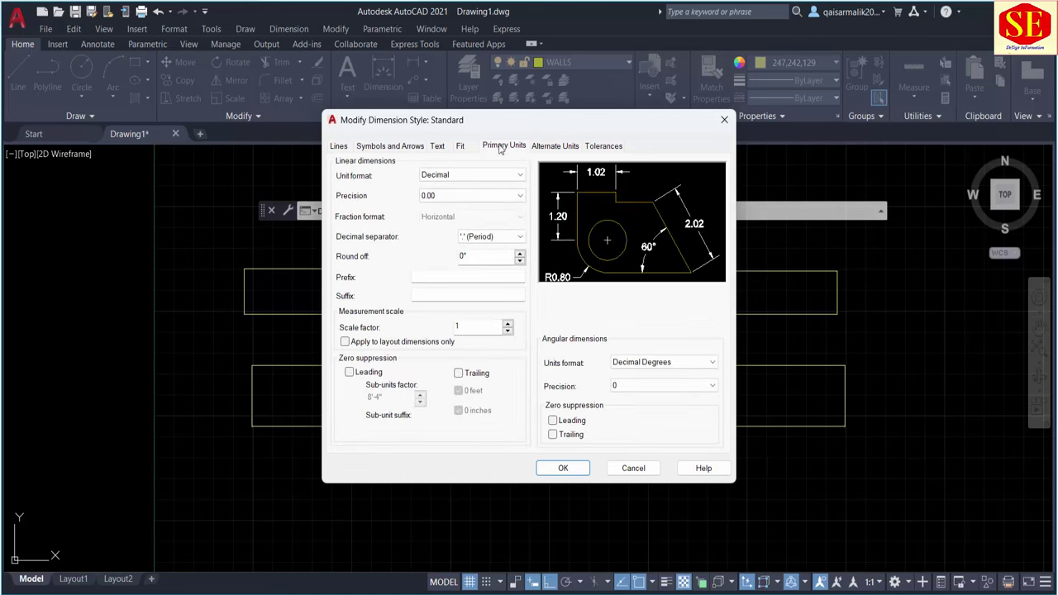
# Close the style dialogs, check the Architectural units under Format > Units, then reopen the style manager
pyautogui.press('Return')
pyautogui.press('Escape')
pyautogui.click(171, 29)
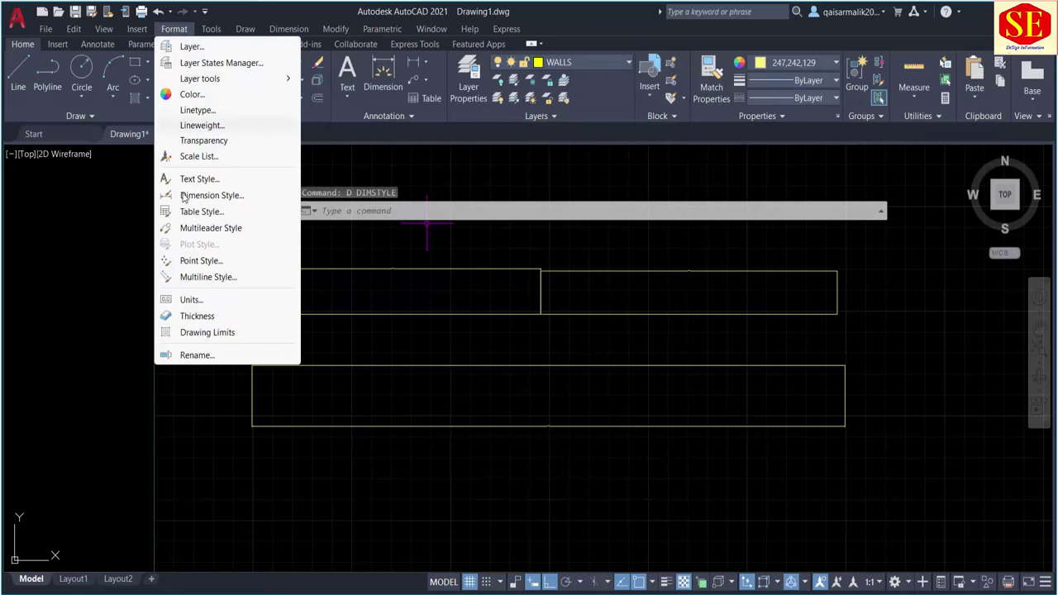
pyautogui.click(201, 301)
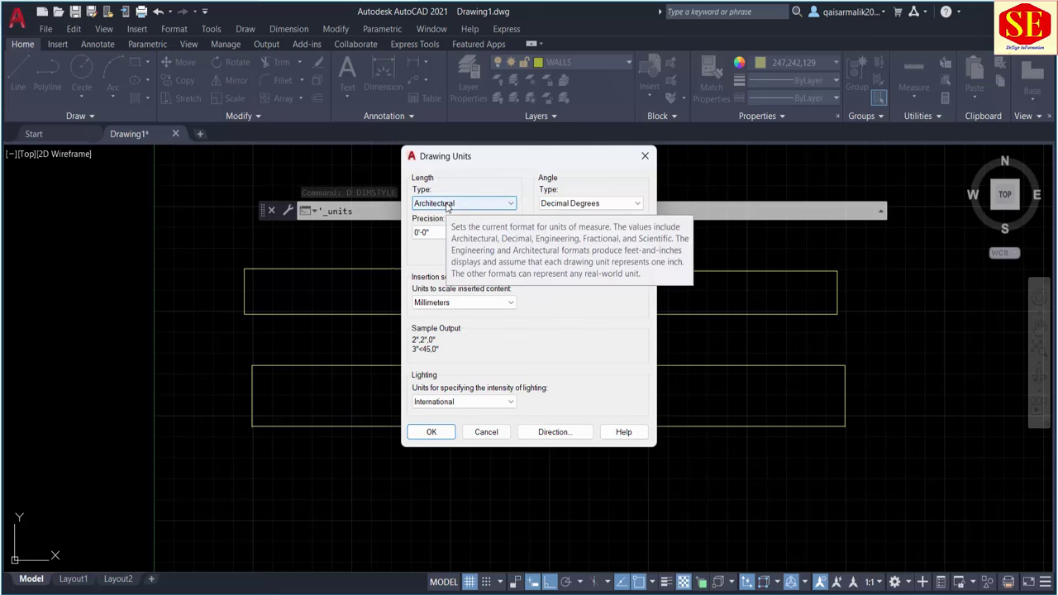
pyautogui.press('Escape')
pyautogui.write('d')
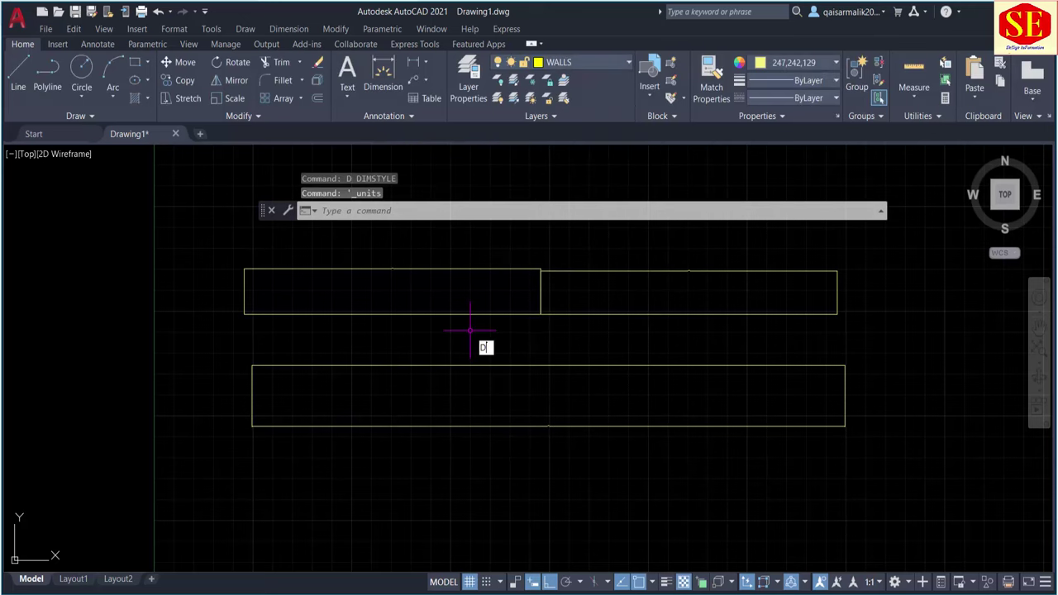
pyautogui.press('Return')
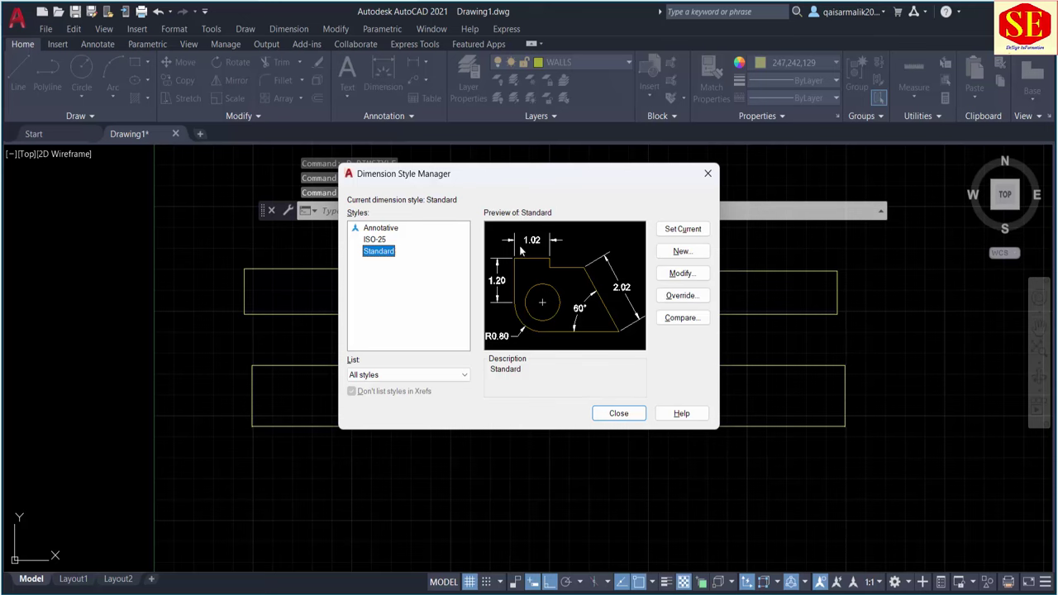
# Give Standard Architectural primary units at 0'-0" precision, make it current, and close the manager
pyautogui.click(683, 274)
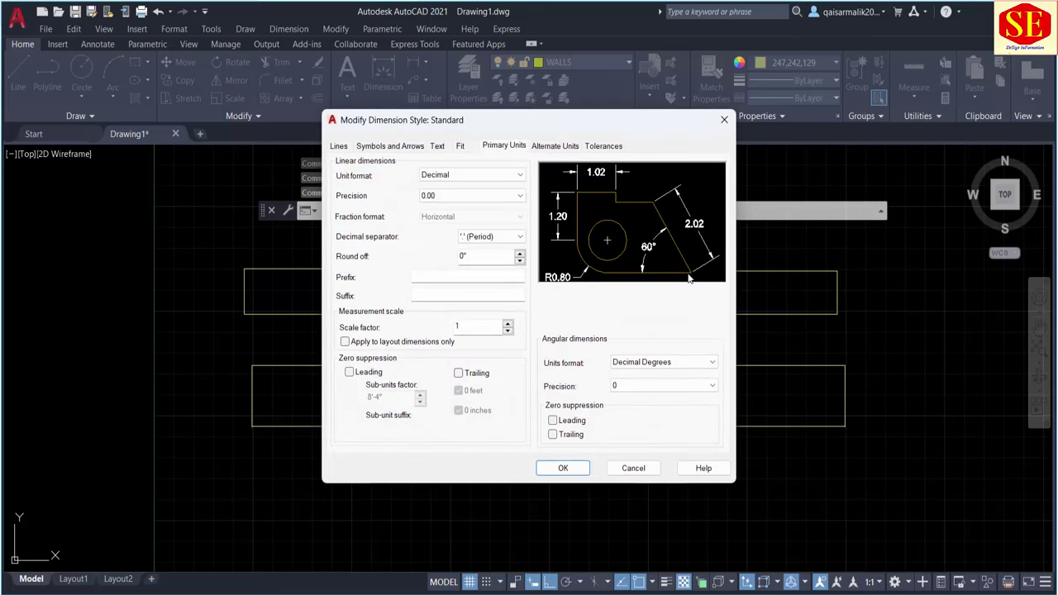
pyautogui.click(447, 178)
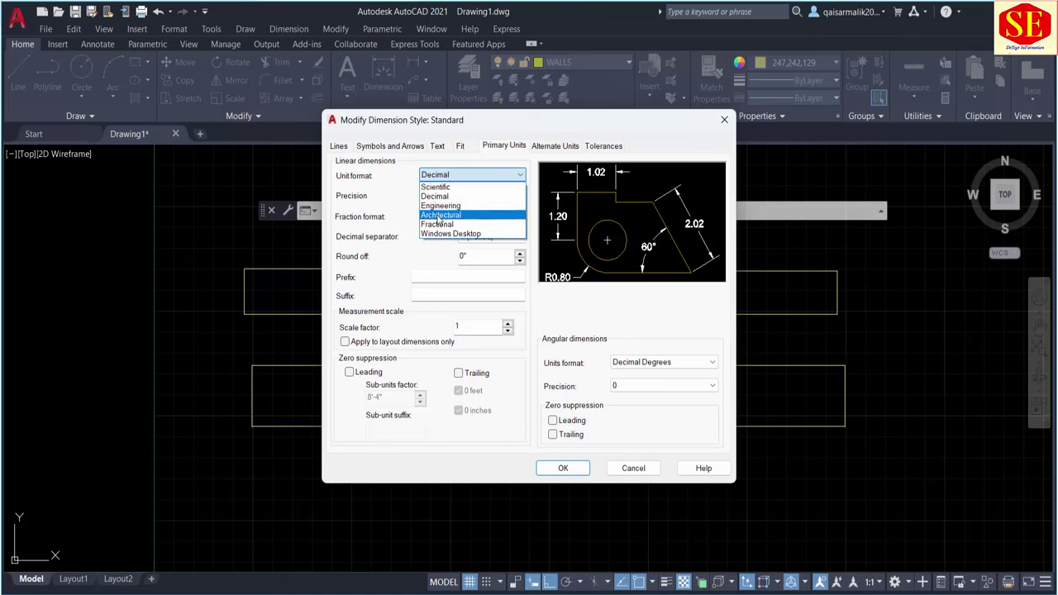
pyautogui.click(438, 215)
pyautogui.click(450, 195)
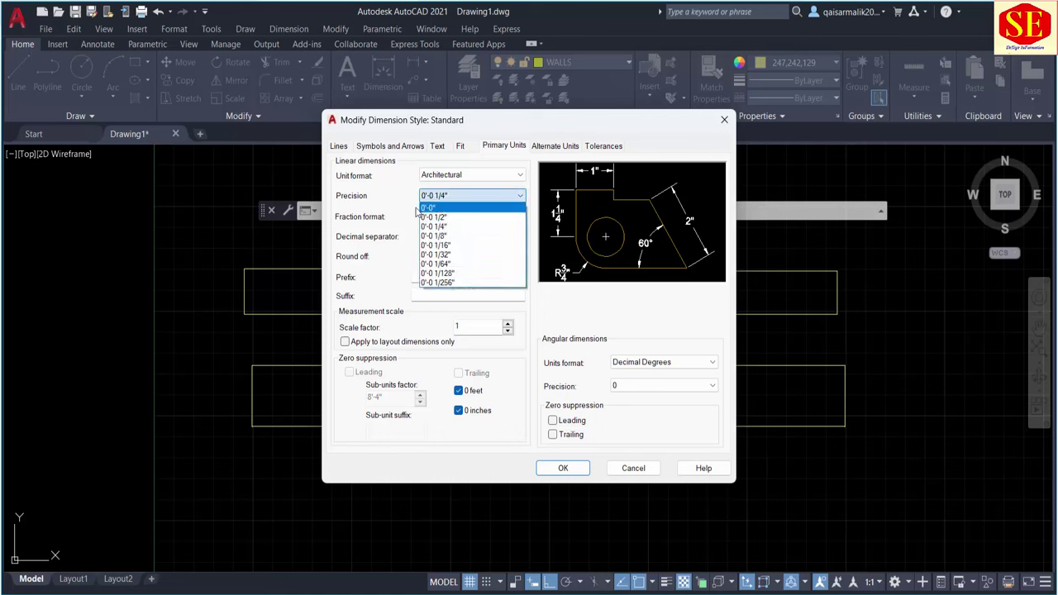
pyautogui.click(431, 208)
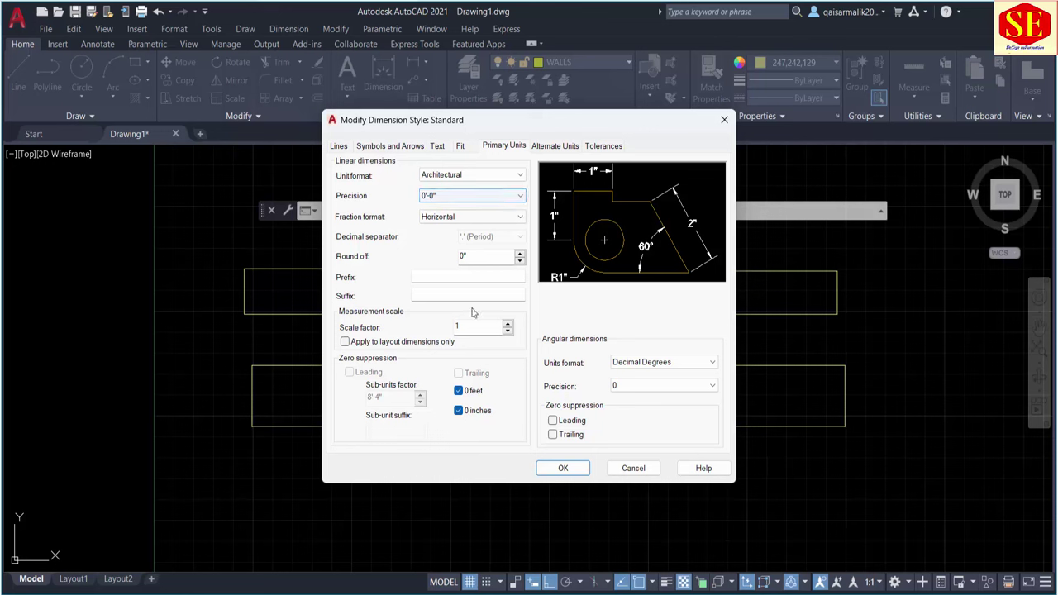
pyautogui.click(561, 469)
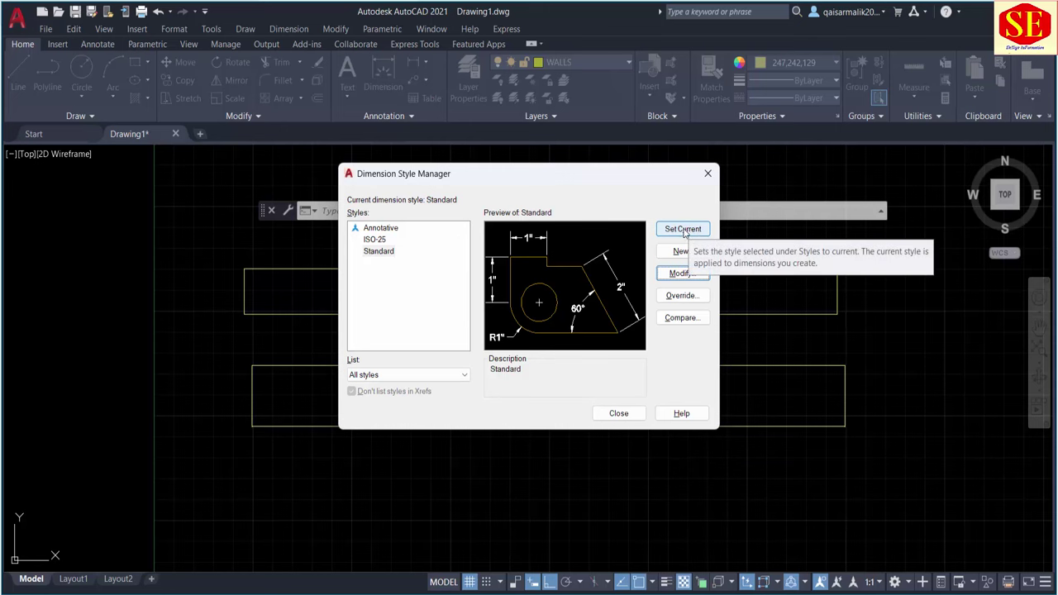
pyautogui.click(671, 230)
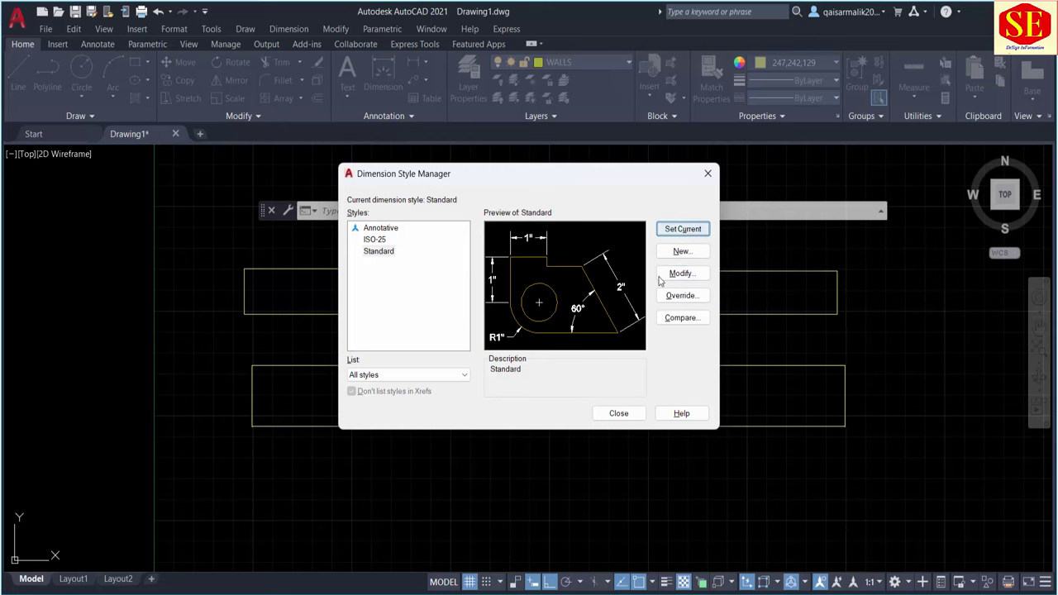
pyautogui.click(622, 417)
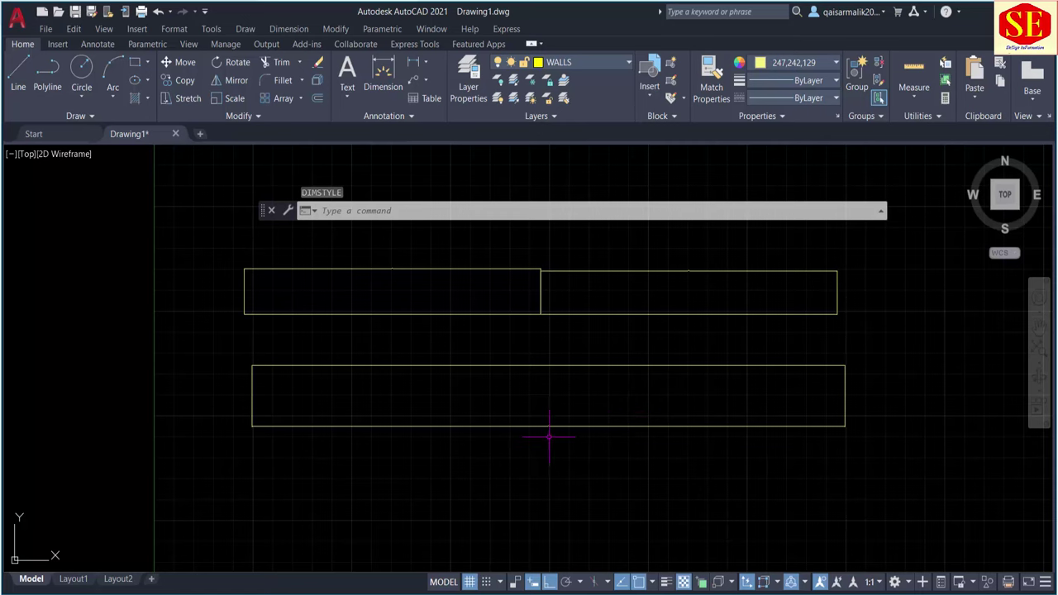
# Zoom in and out to inspect the dimensions now reading 25' and 12'-6"
pyautogui.scroll(5, 549, 437)
pyautogui.scroll(2, 548, 420)
pyautogui.scroll(2, 547, 400)
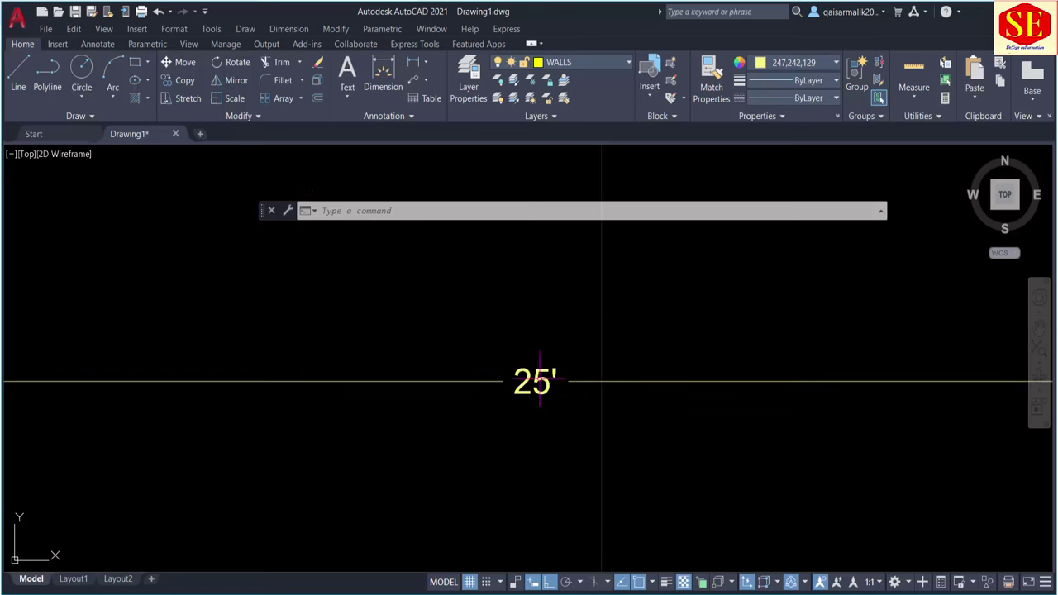
pyautogui.scroll(-2, 565, 411)
pyautogui.scroll(-3, 566, 413)
pyautogui.scroll(-2, 566, 413)
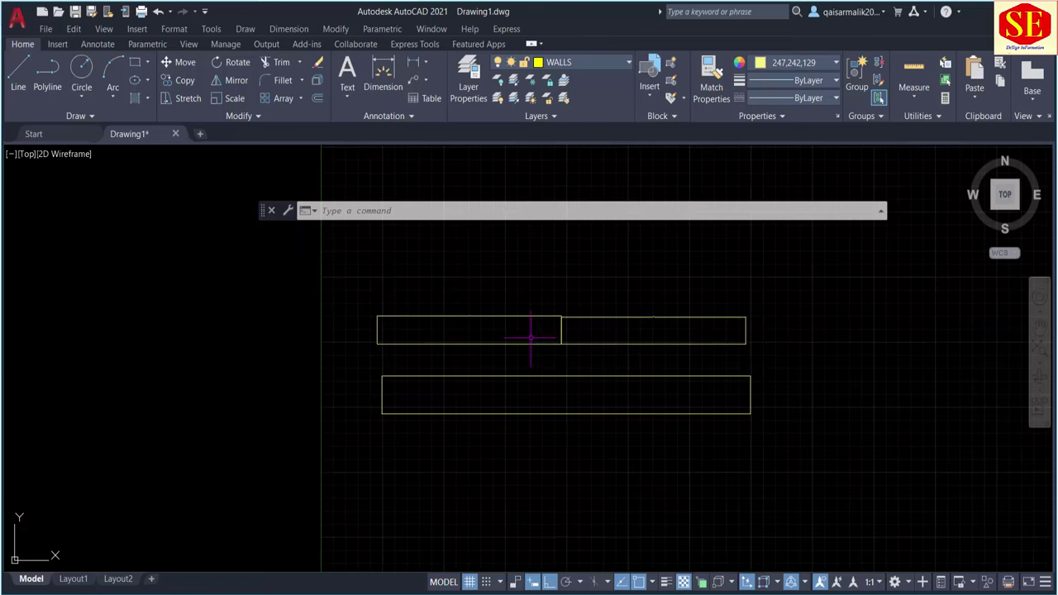
pyautogui.scroll(5, 538, 331)
pyautogui.scroll(3, 472, 314)
pyautogui.scroll(-3, 467, 423)
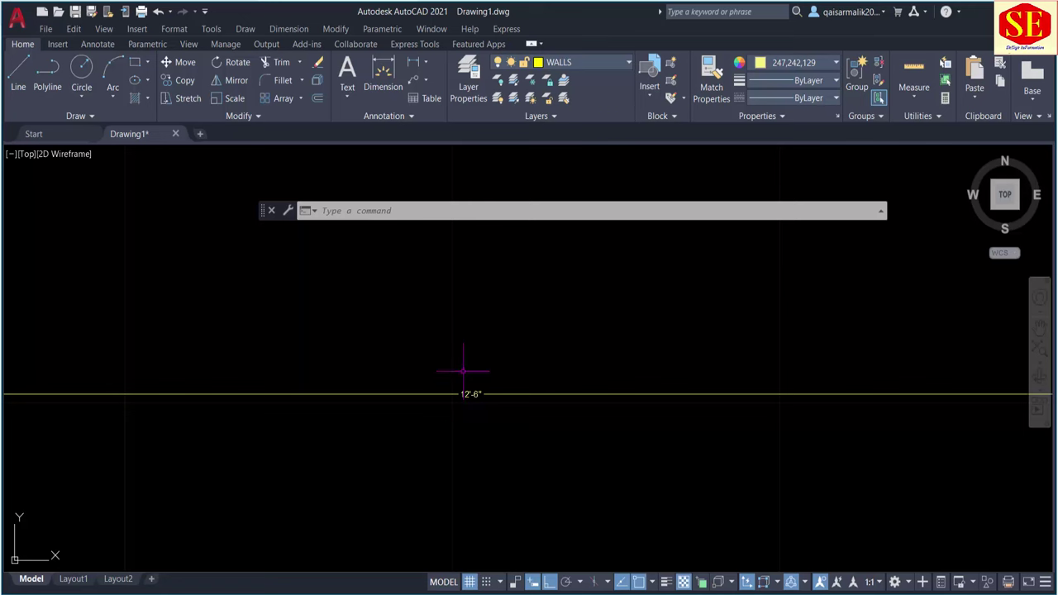
pyautogui.scroll(-1, 199, 300)
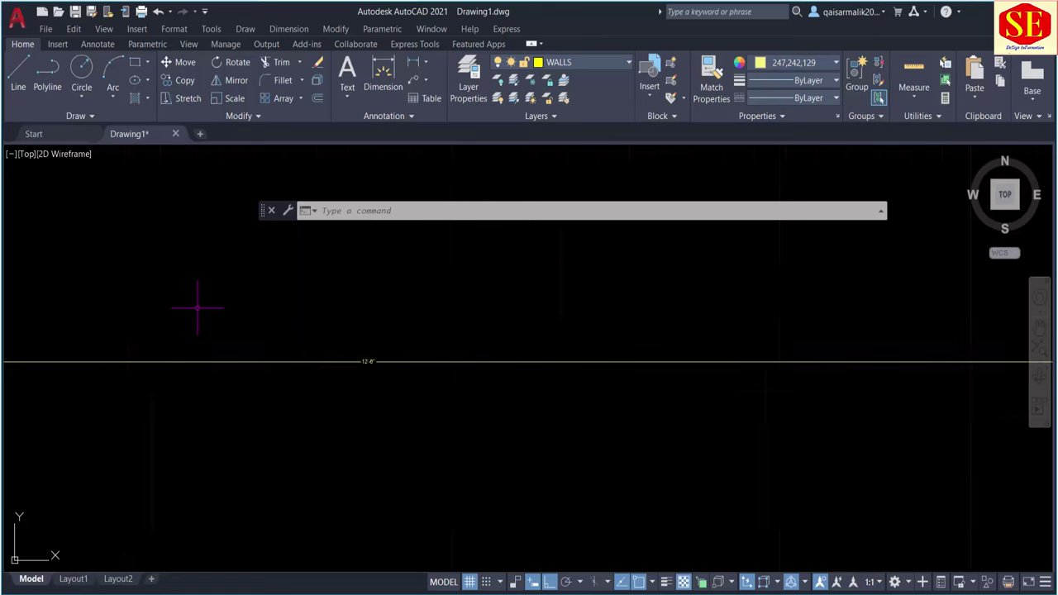
pyautogui.scroll(-2, 198, 300)
pyautogui.scroll(3, 566, 341)
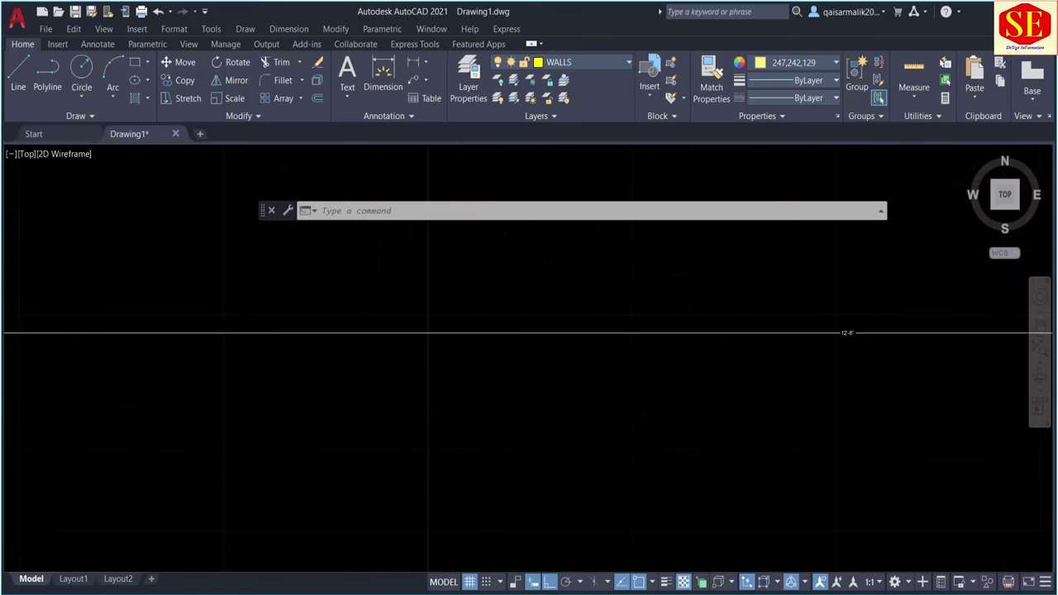
pyautogui.scroll(-3, 808, 324)
pyautogui.press('Return')
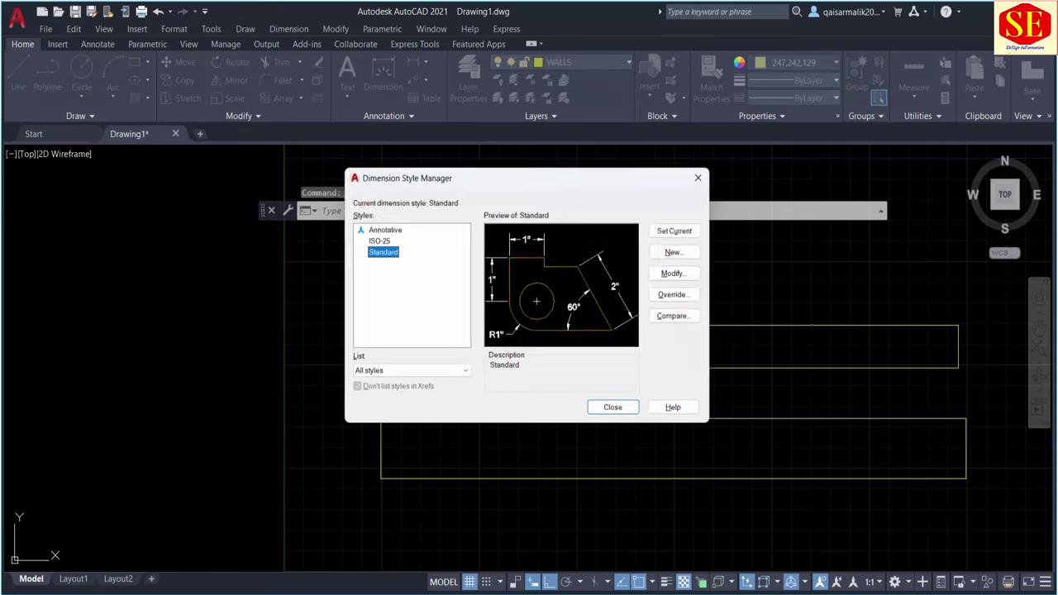
pyautogui.click(683, 274)
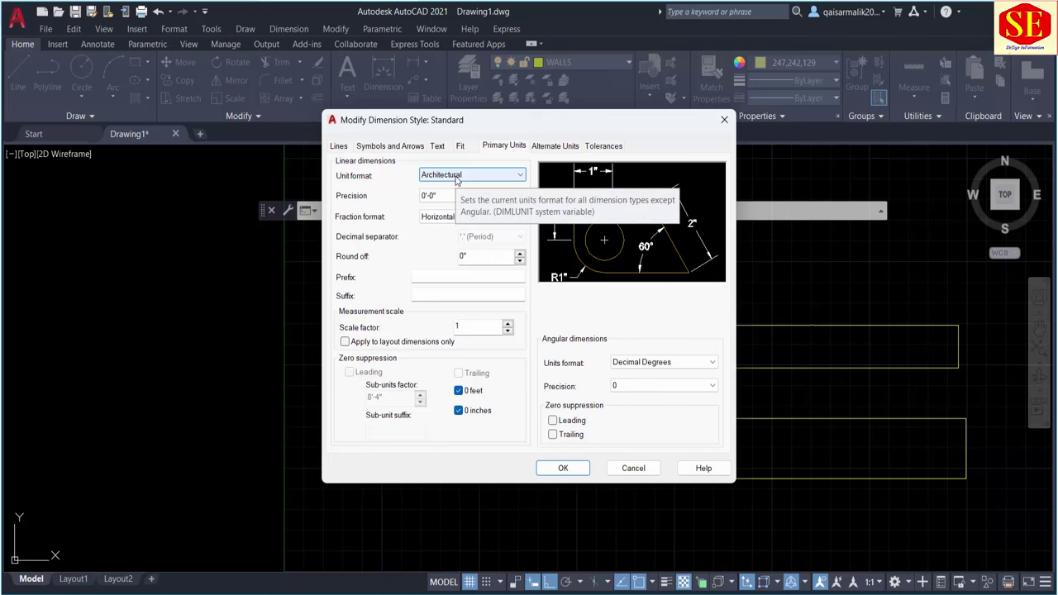
pyautogui.press('Escape')
pyautogui.scroll(5, 523, 322)
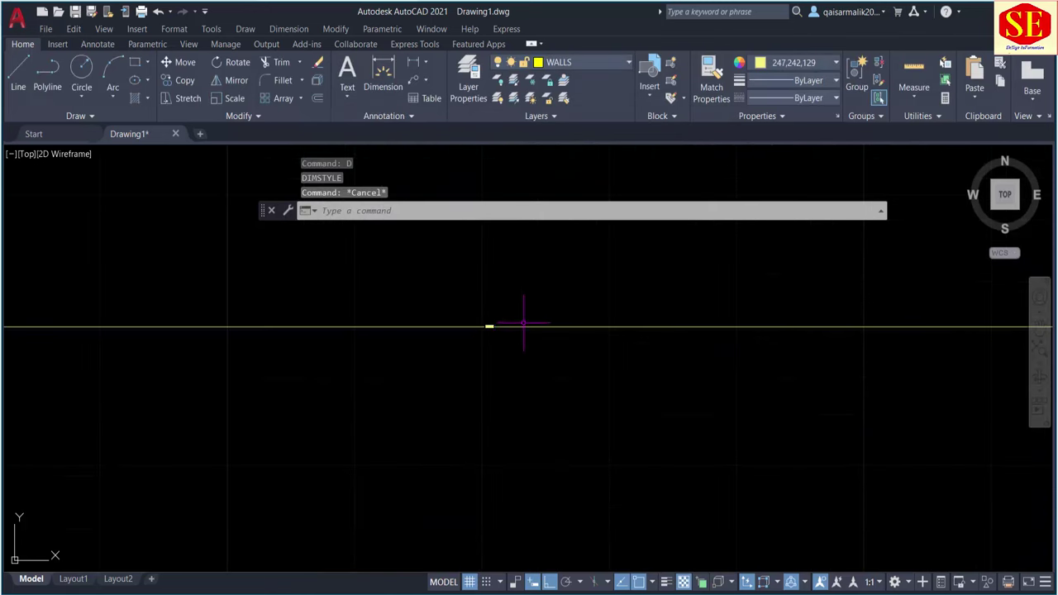
pyautogui.scroll(-5, 472, 303)
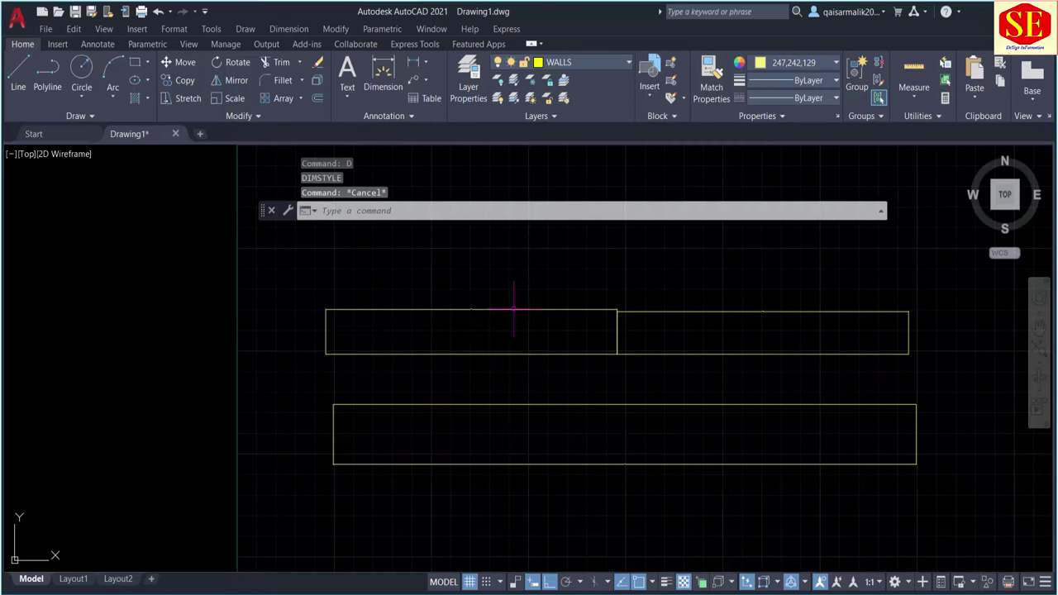
pyautogui.scroll(6, 621, 347)
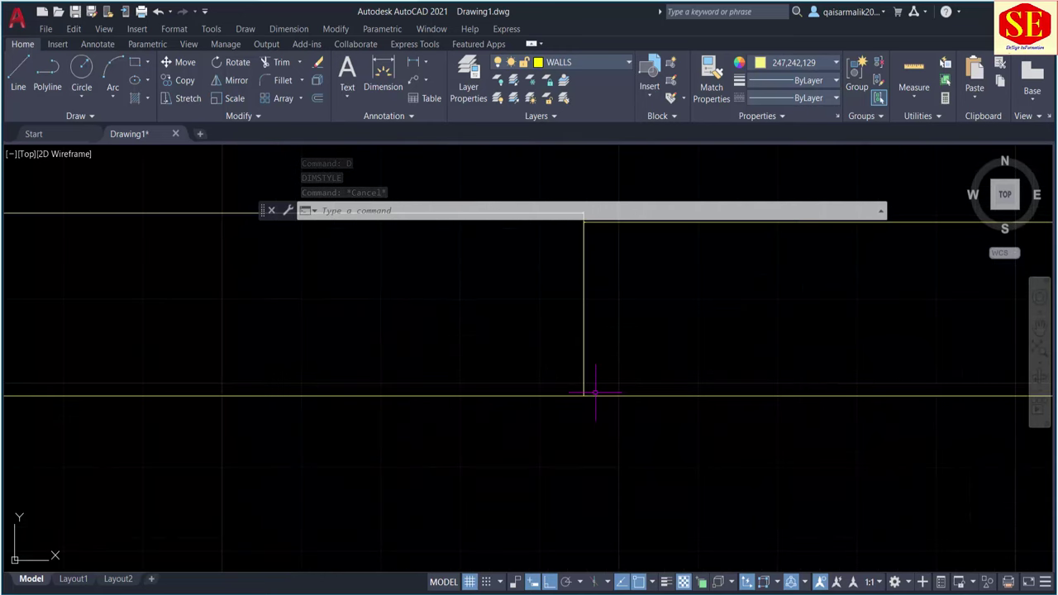
pyautogui.scroll(-5, 595, 337)
pyautogui.write('D')
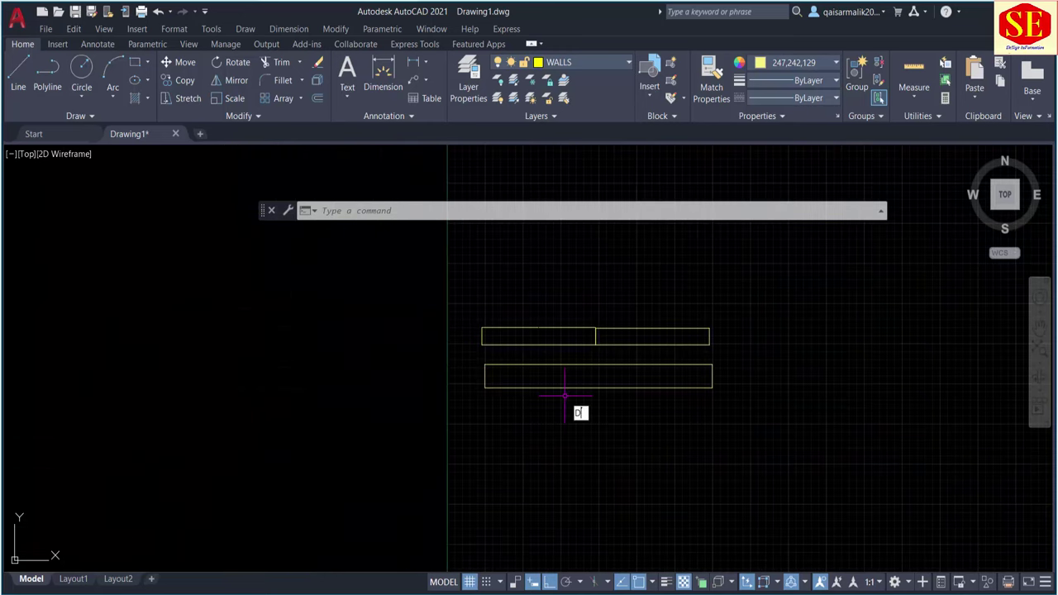
pyautogui.press('Return')
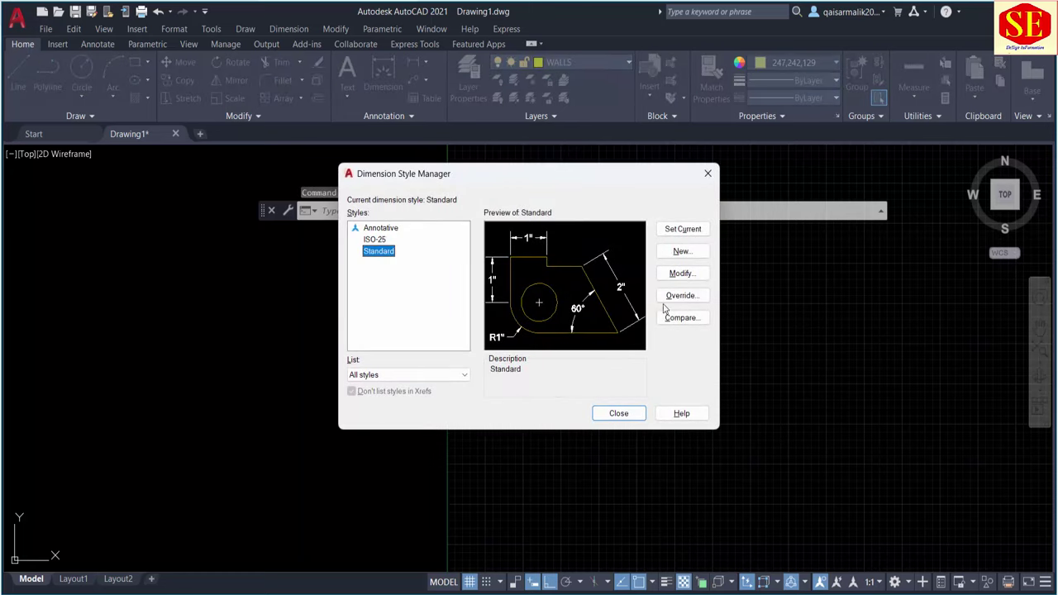
# Set Standard's text height to 6", make it current, and reopen the manager with D
pyautogui.click(682, 276)
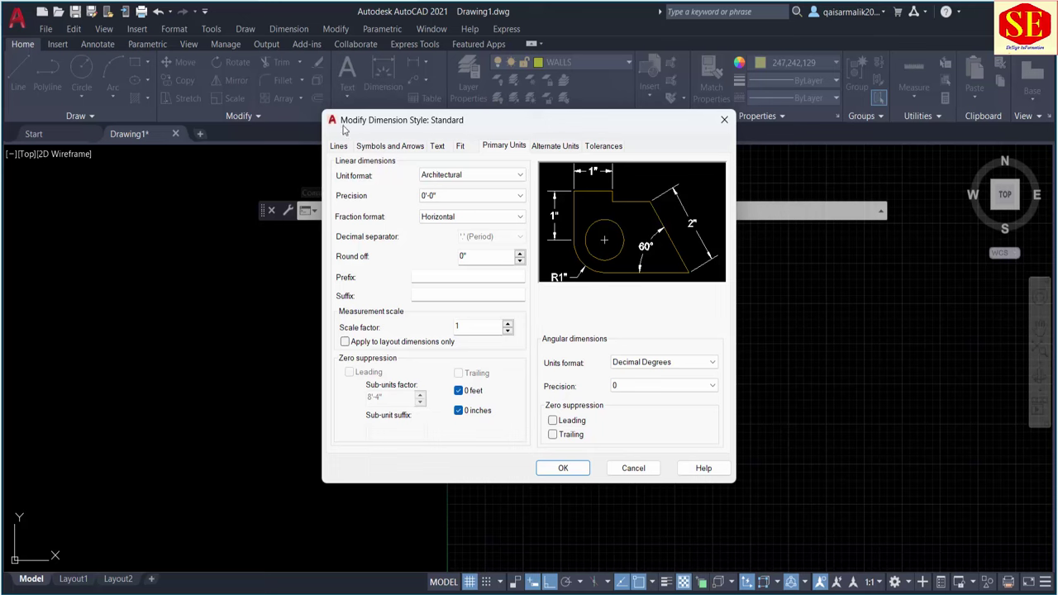
pyautogui.click(435, 147)
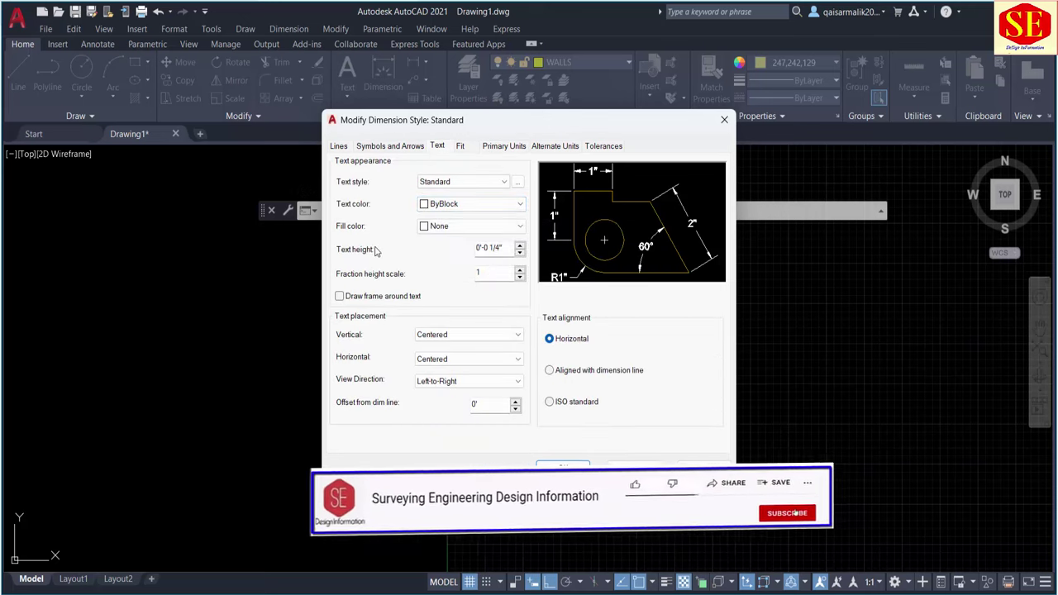
pyautogui.moveTo(504, 248); pyautogui.dragTo(317, 247)
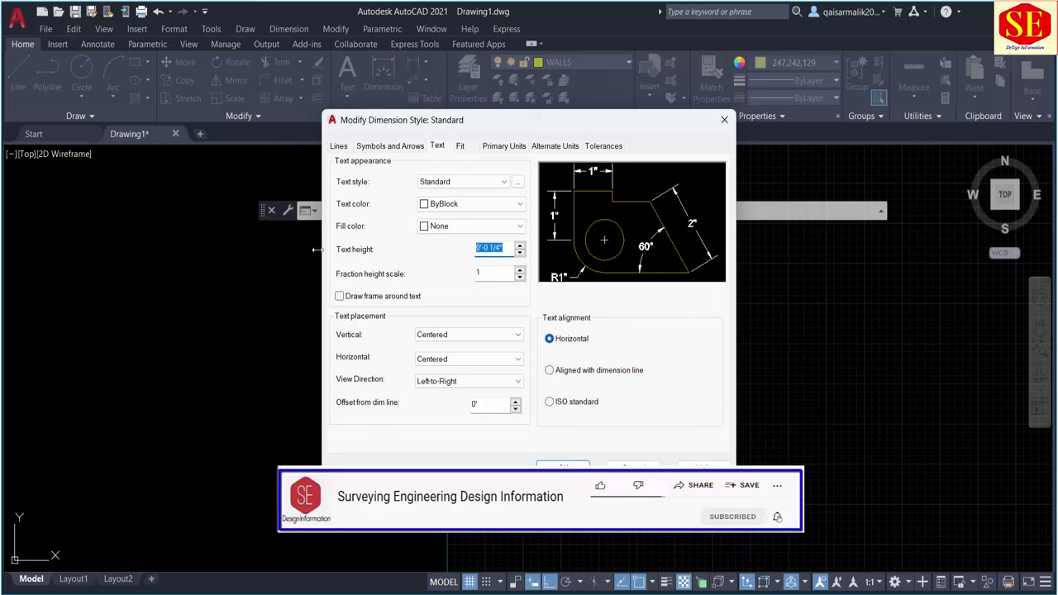
pyautogui.write('6')
pyautogui.click(488, 276)
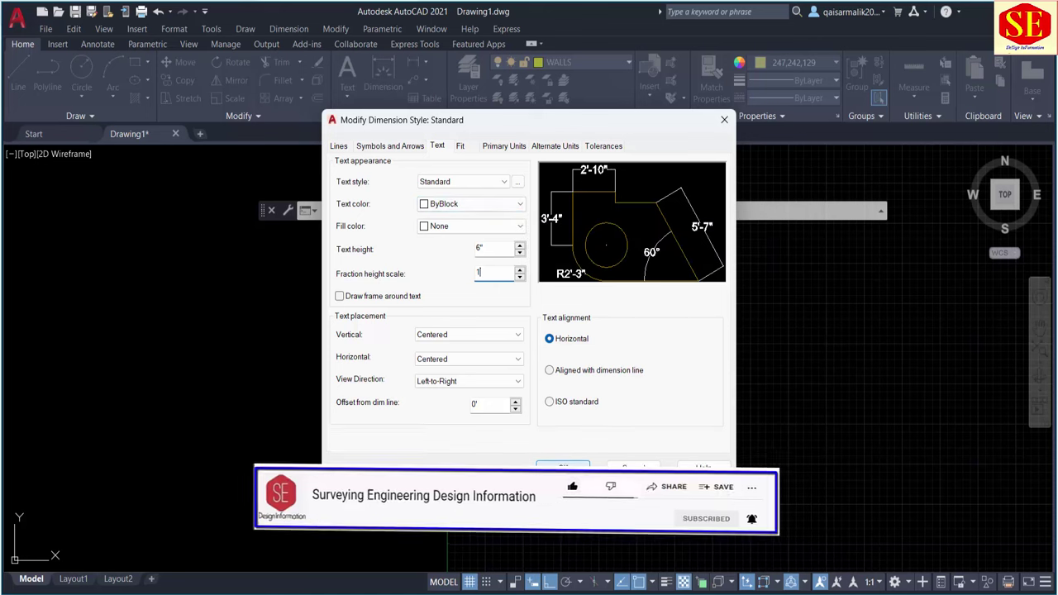
pyautogui.click(562, 467)
pyautogui.click(688, 231)
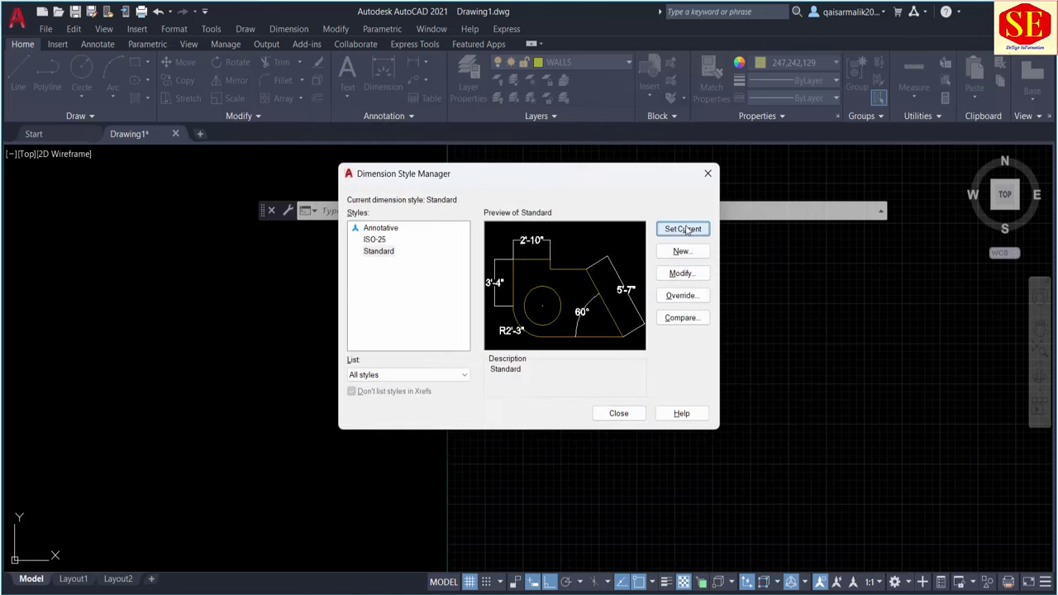
pyautogui.click(618, 415)
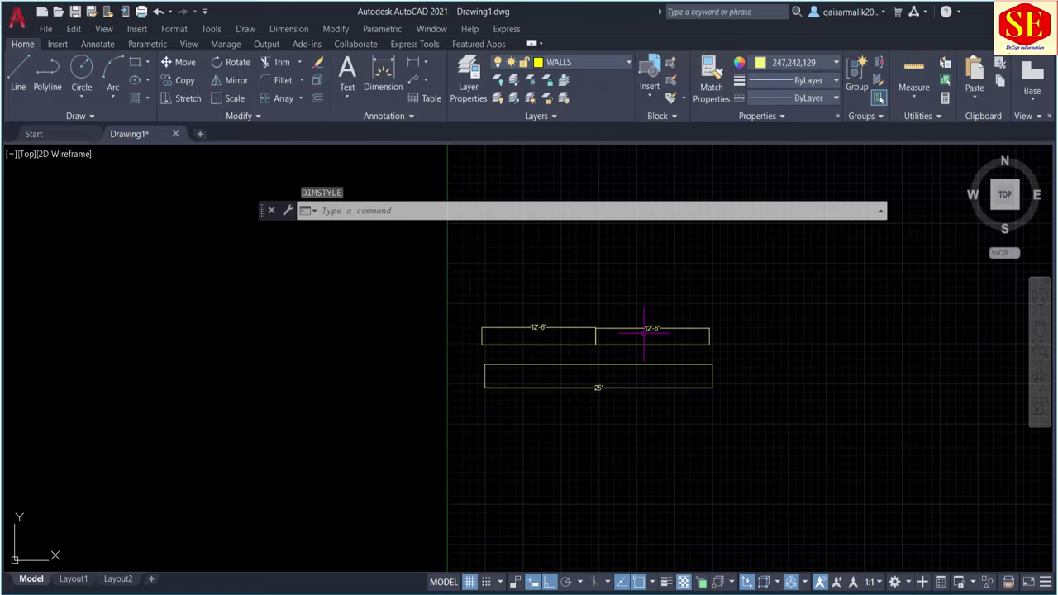
pyautogui.scroll(2, 535, 318)
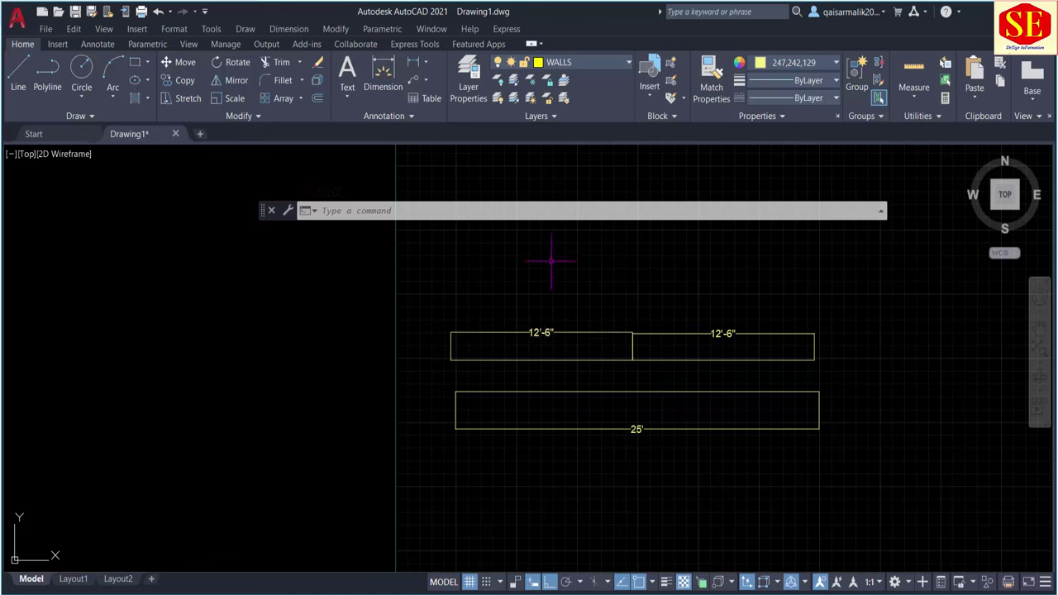
pyautogui.write('d')
pyautogui.press('Return')
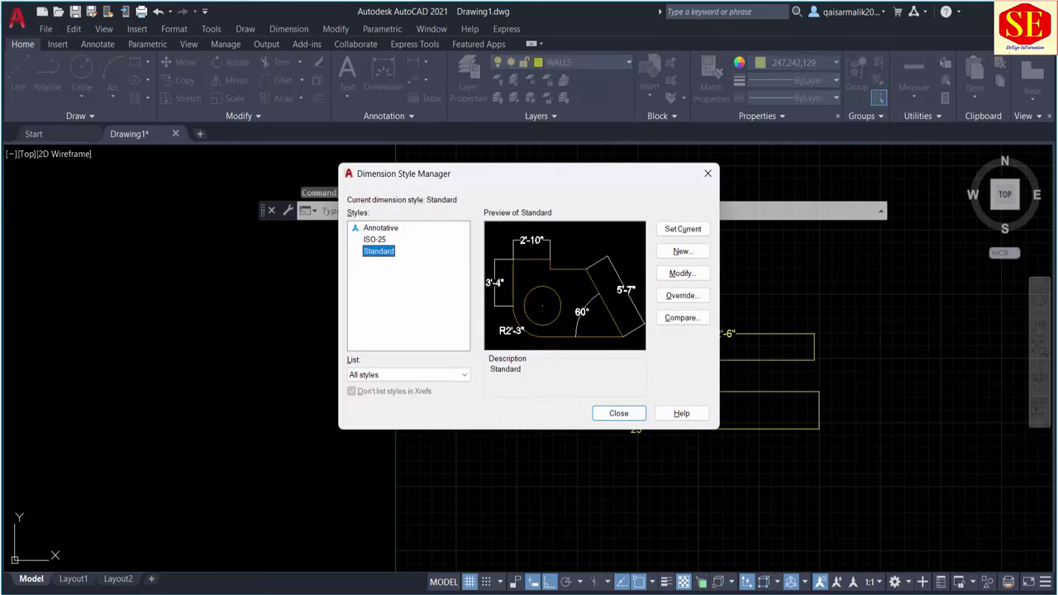
# Set Standard's arrow size to 6, make it current, and close the style manager
pyautogui.click(681, 275)
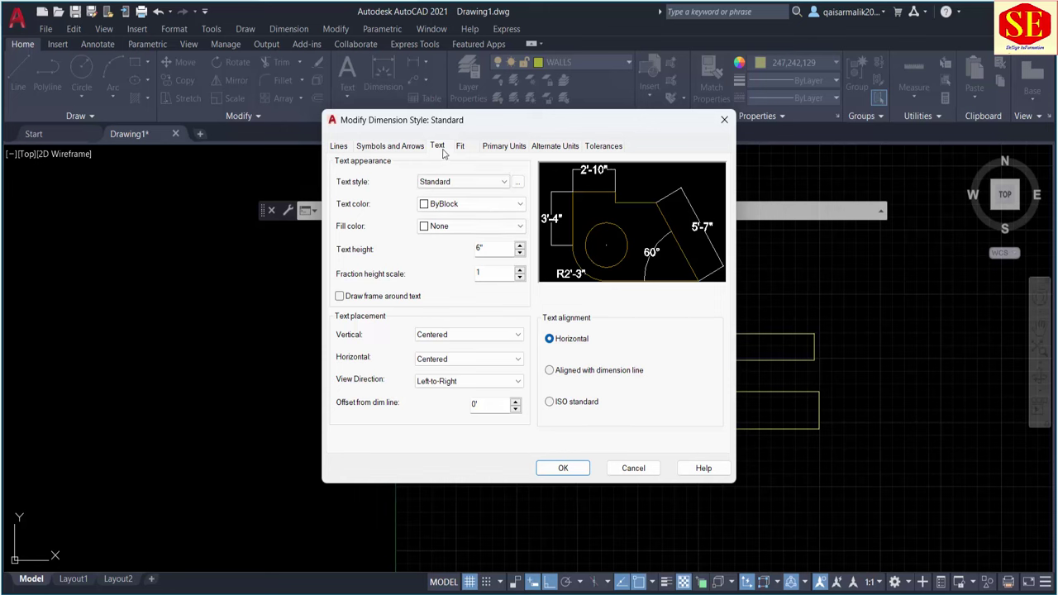
pyautogui.click(392, 147)
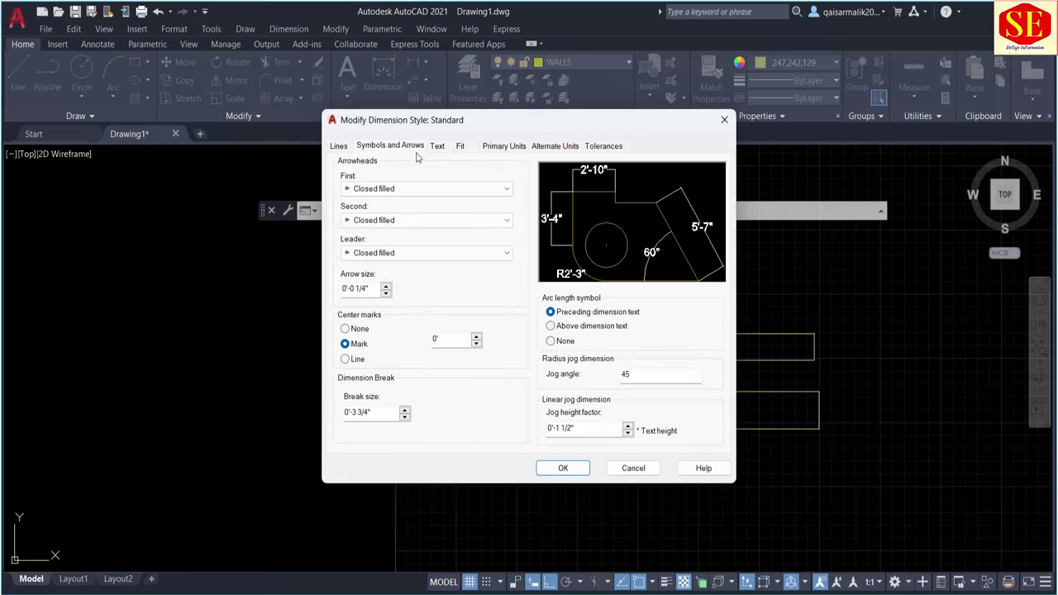
pyautogui.doubleClick(362, 288)
pyautogui.write('6')
pyautogui.click(561, 468)
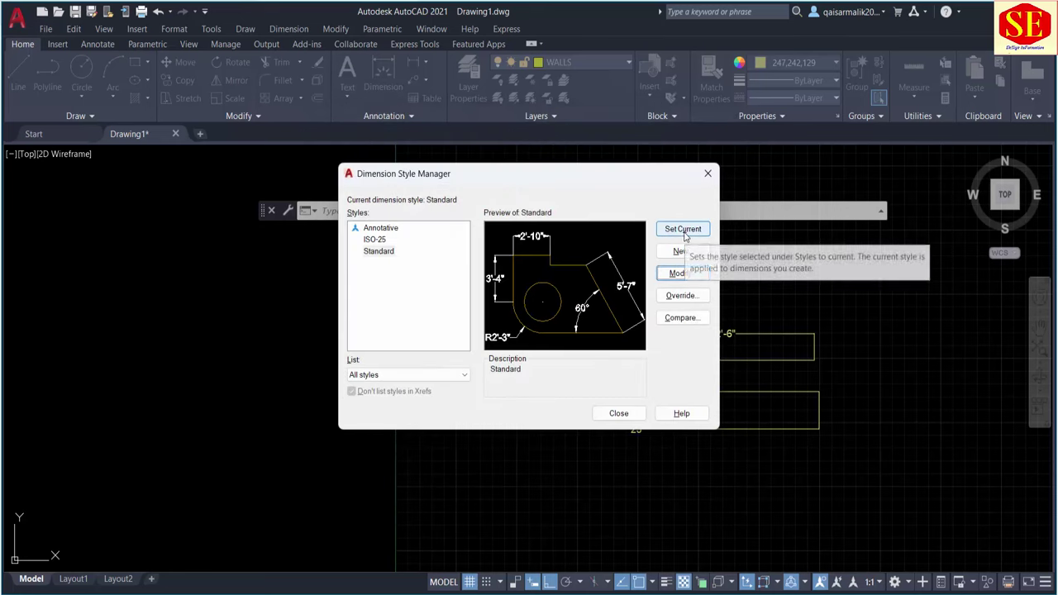
pyautogui.click(687, 237)
pyautogui.click(625, 416)
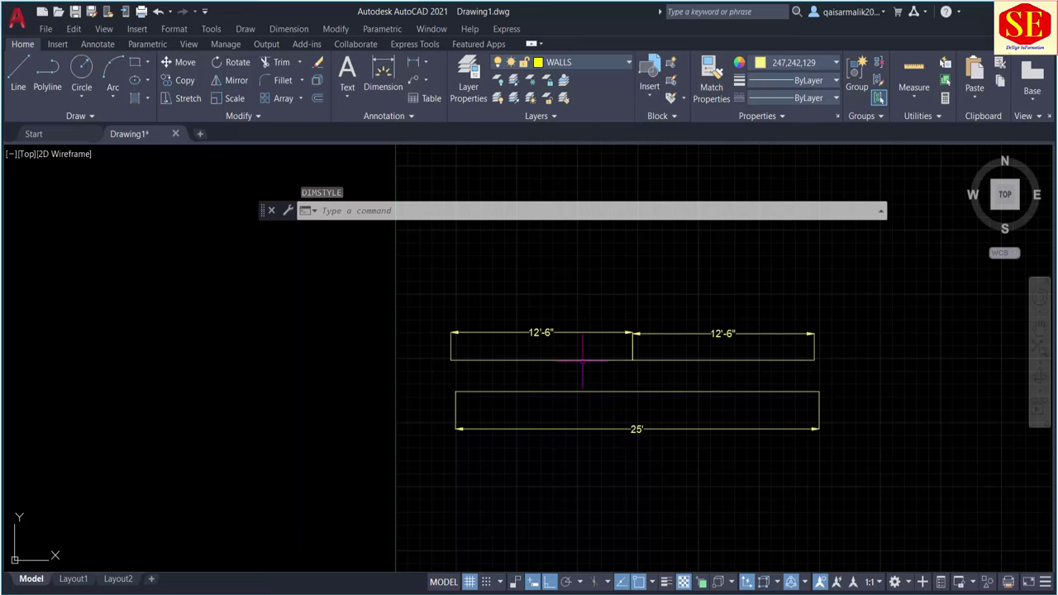
# Grip-stretch the second 12'-6" dimension line up so it sits level with the first
pyautogui.scroll(3, 432, 331)
pyautogui.scroll(2, 483, 326)
pyautogui.scroll(-2, 477, 318)
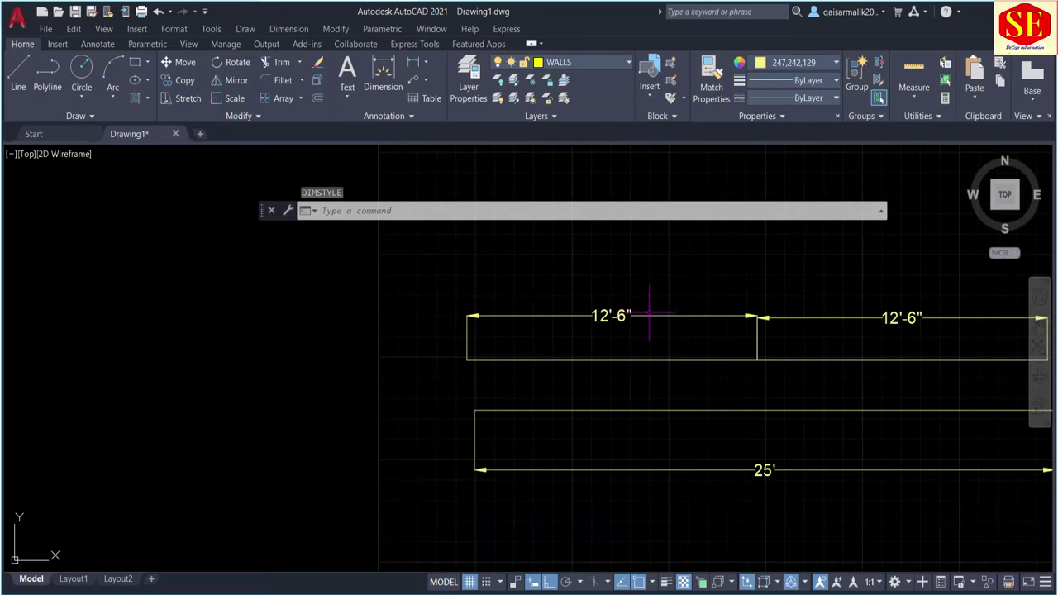
pyautogui.moveTo(650, 311); pyautogui.dragTo(359, 314, button='middle')
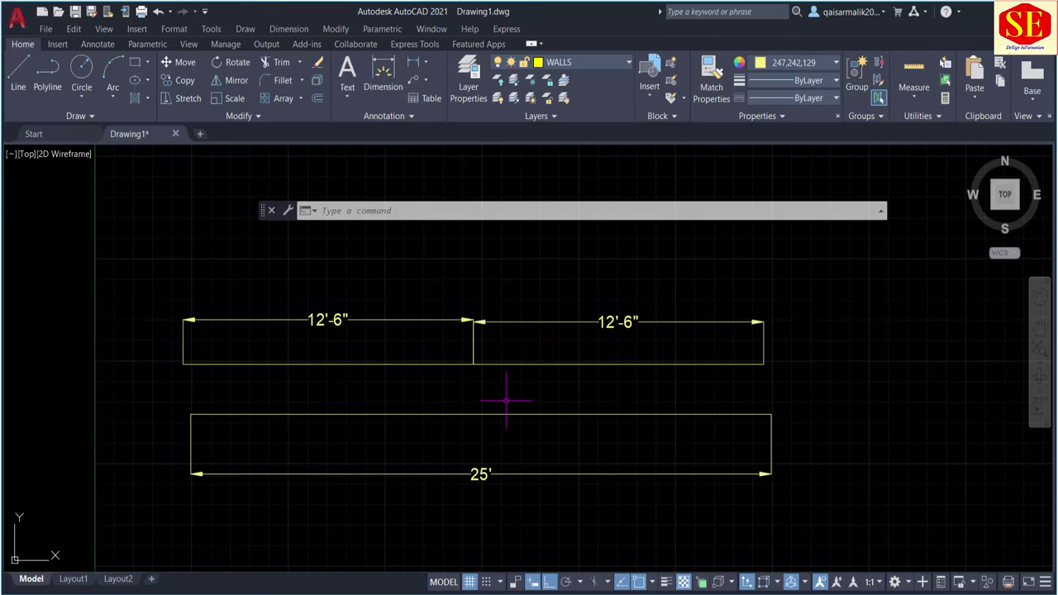
pyautogui.scroll(4, 461, 358)
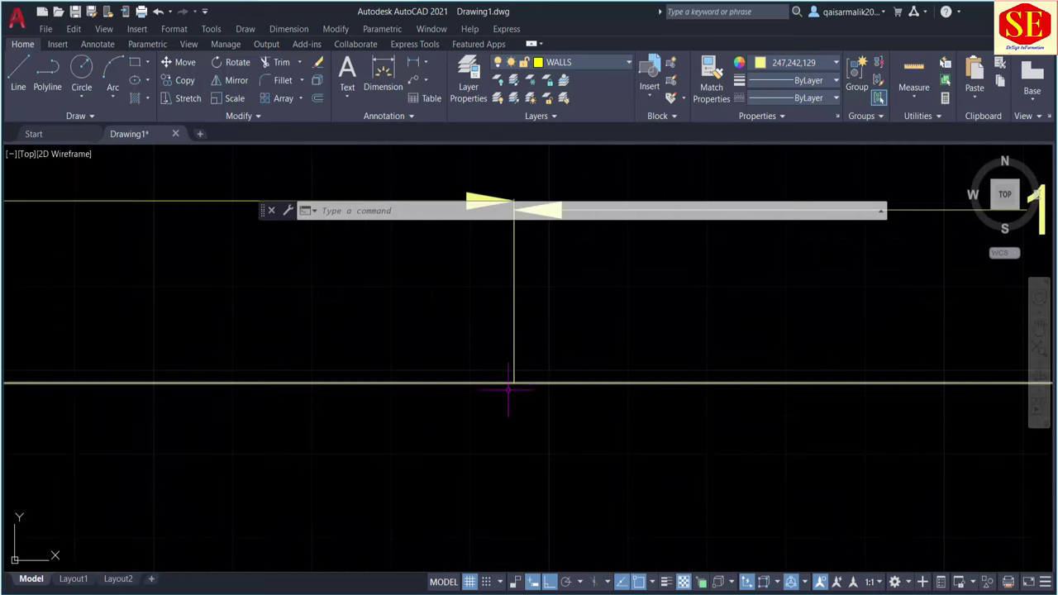
pyautogui.scroll(-4, 508, 372)
pyautogui.scroll(4, 529, 322)
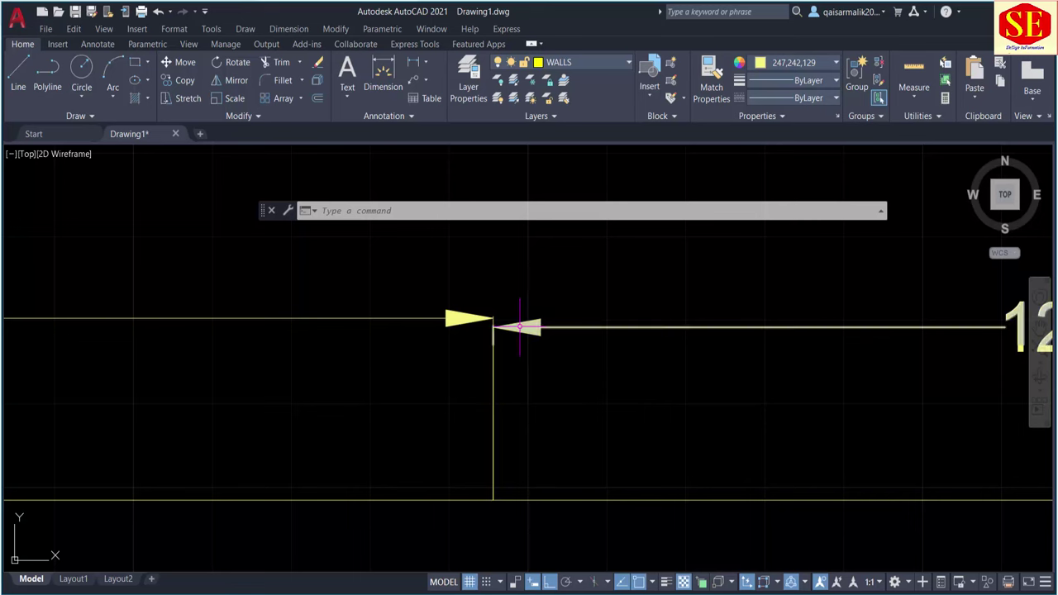
pyautogui.moveTo(623, 350); pyautogui.dragTo(350, 372, button='middle')
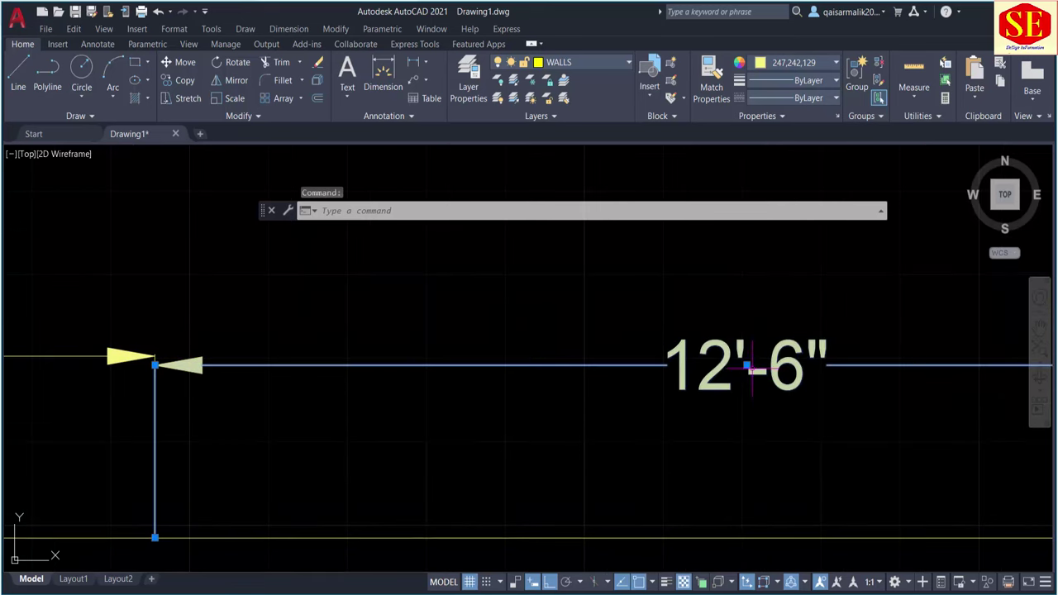
pyautogui.click(746, 364)
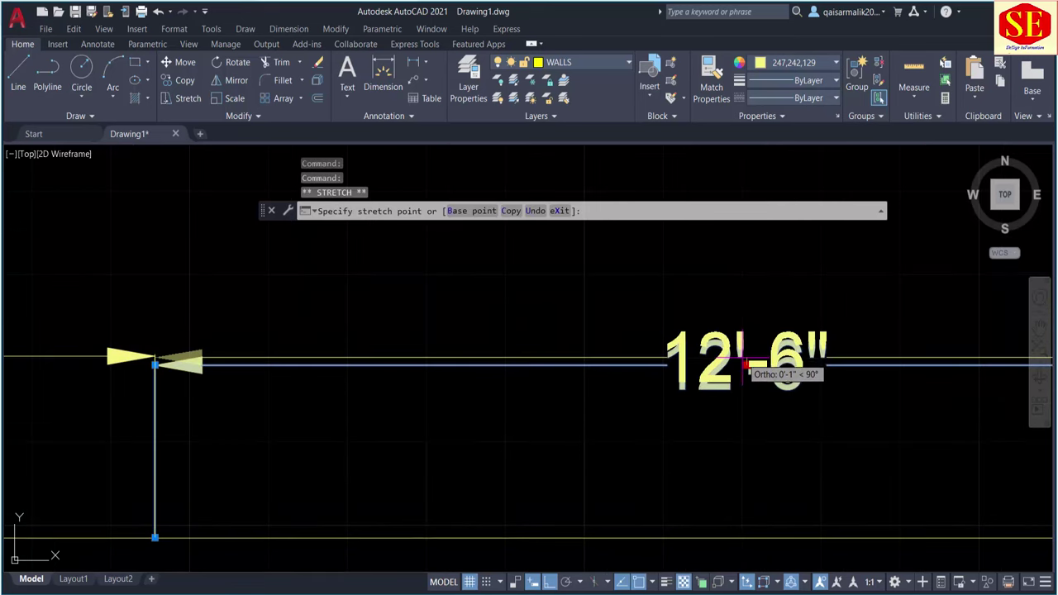
pyautogui.click(746, 357)
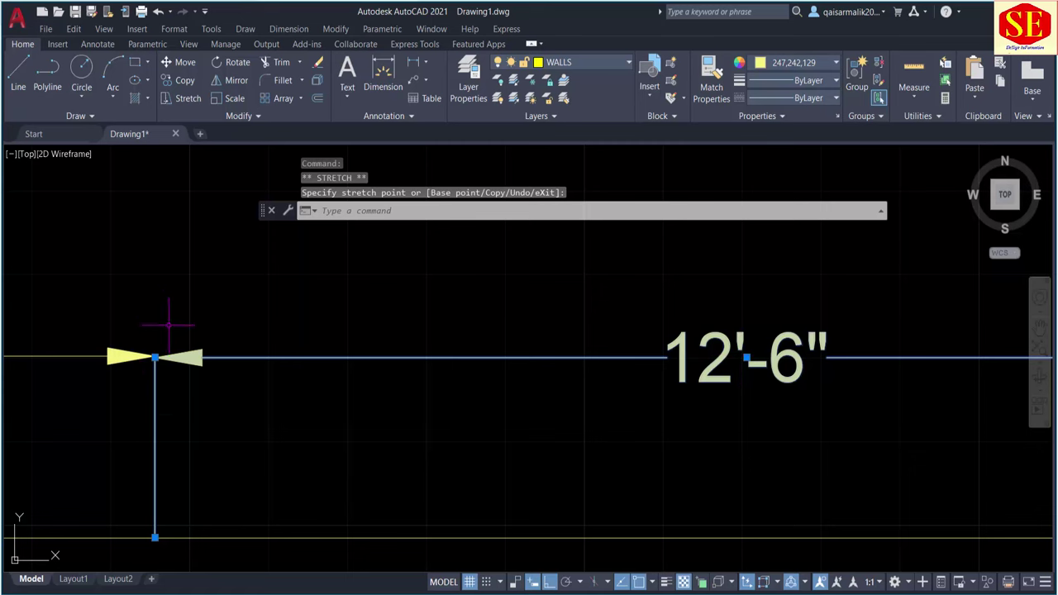
# Pan to compare both 12'-6" dimensions, then open the Dimension Style Manager with D
pyautogui.moveTo(171, 527); pyautogui.dragTo(393, 356, button='middle')
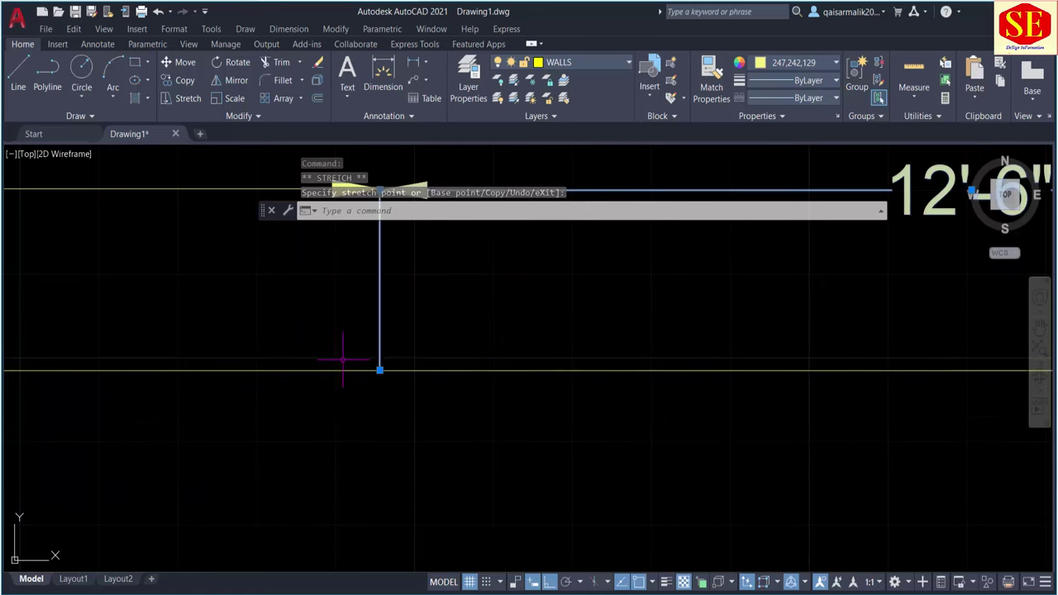
pyautogui.scroll(-2, 382, 363)
pyautogui.scroll(-2, 382, 364)
pyautogui.scroll(4, 843, 361)
pyautogui.scroll(1, 878, 378)
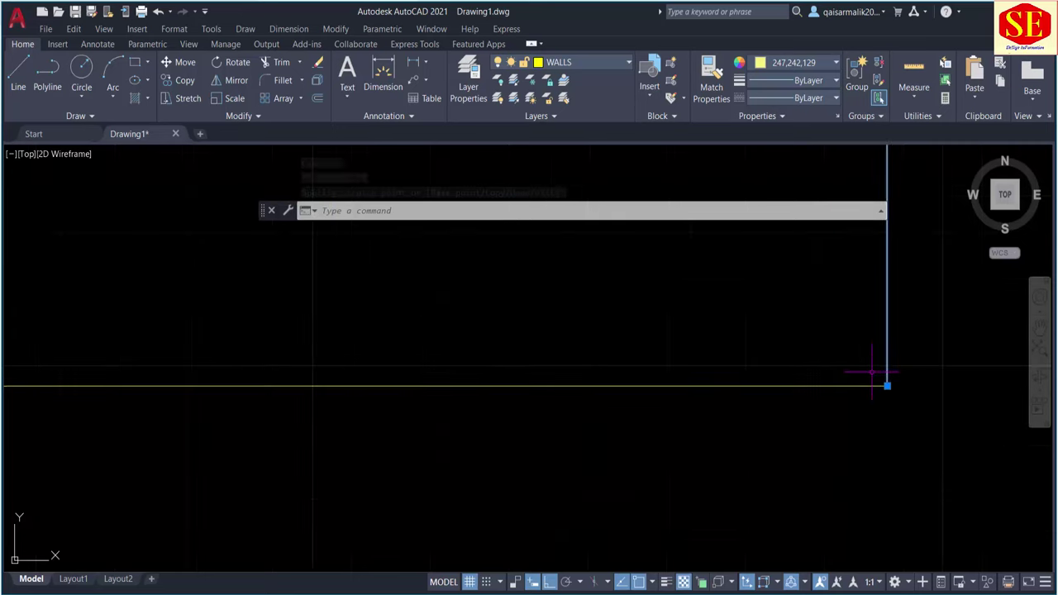
pyautogui.scroll(-5, 874, 376)
pyautogui.moveTo(873, 376); pyautogui.dragTo(867, 414, button='middle')
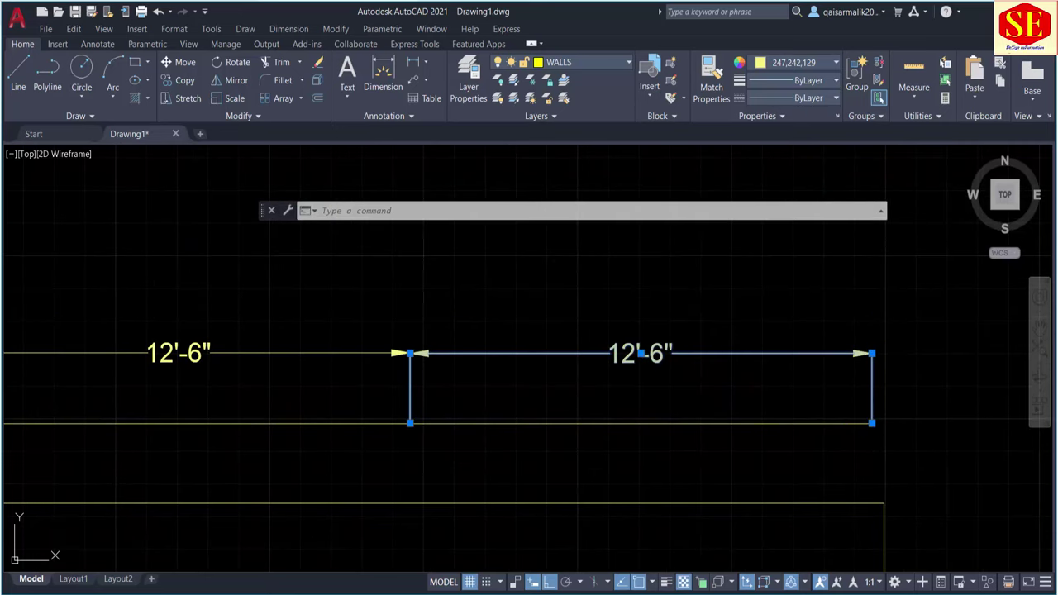
pyautogui.write('d')
pyautogui.press('Return')
# Set the Standard style's extension lines to extend 6" beyond the dimension lines
pyautogui.click(681, 273)
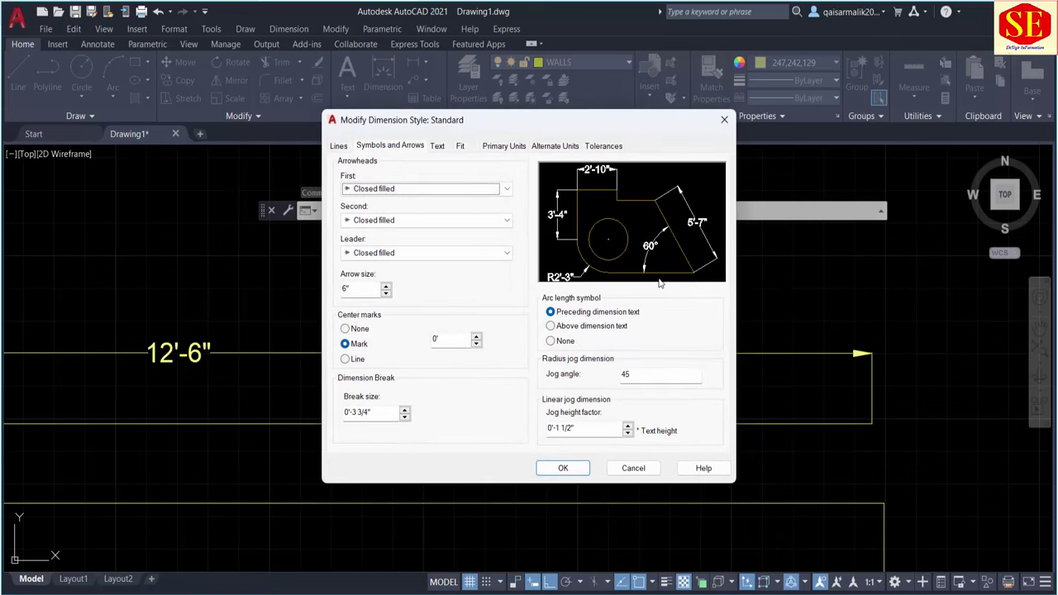
pyautogui.click(335, 147)
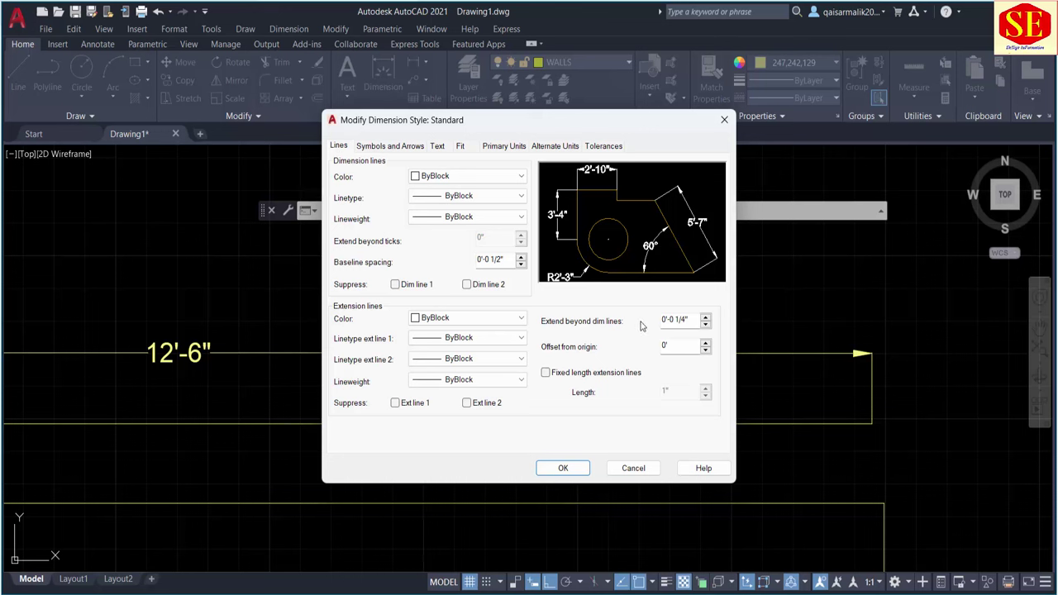
pyautogui.moveTo(693, 320); pyautogui.dragTo(608, 321)
pyautogui.click(704, 319)
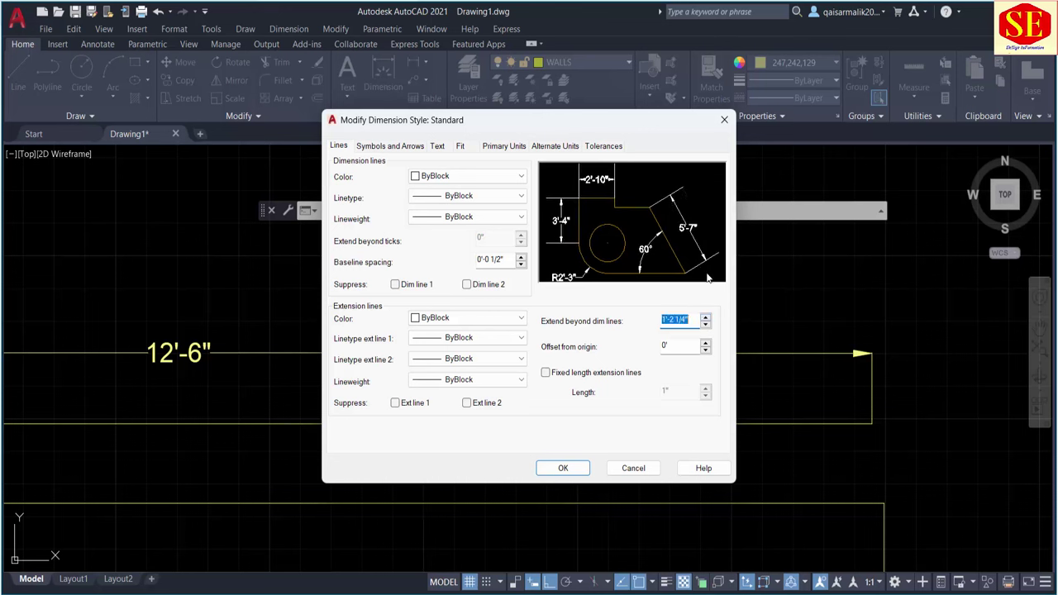
pyautogui.moveTo(705, 320); pyautogui.dragTo(706, 223)
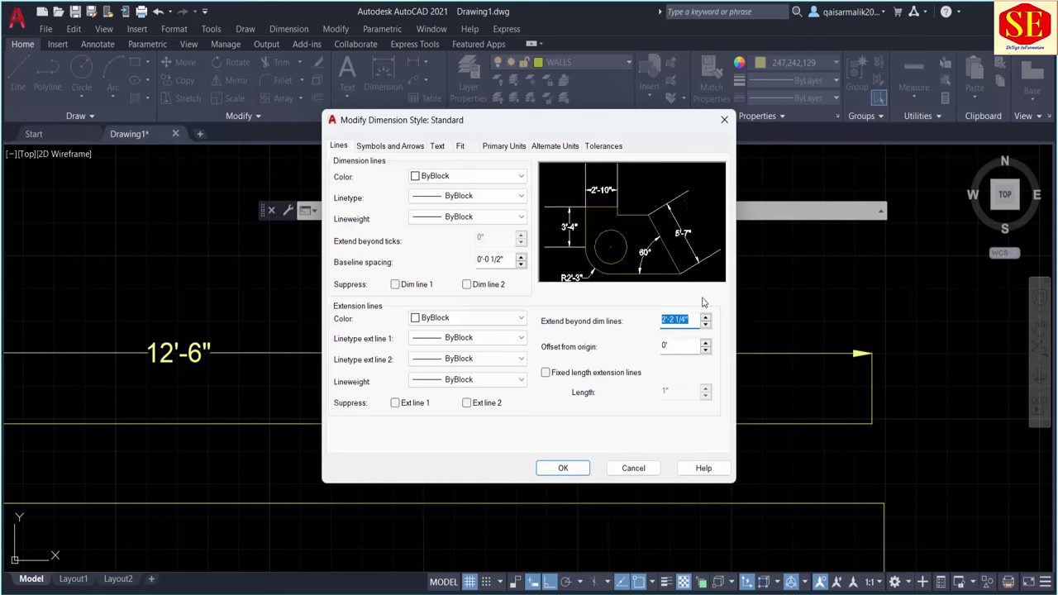
pyautogui.click(705, 326)
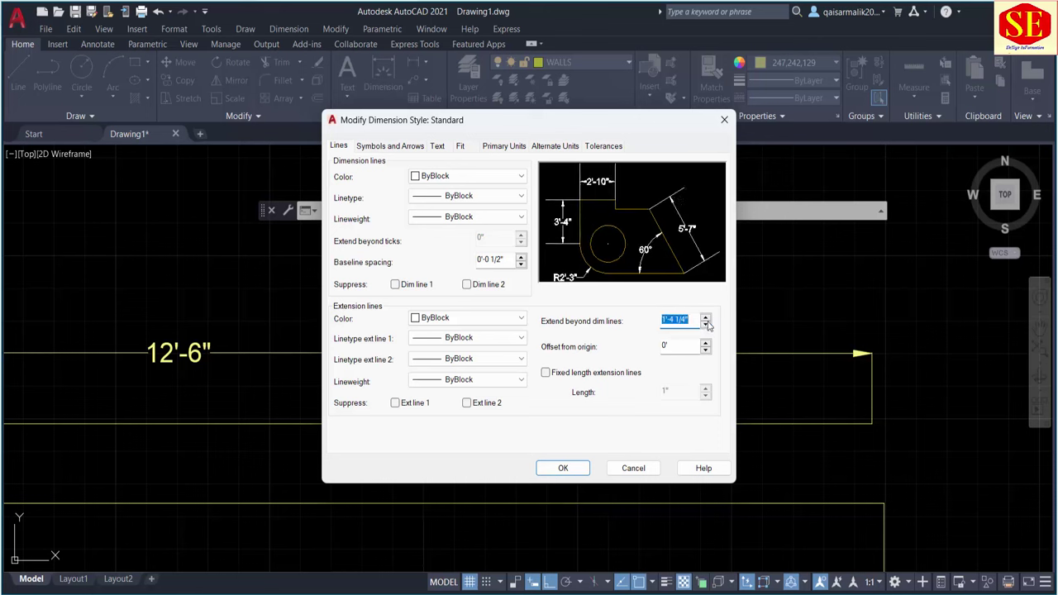
pyautogui.click(707, 326)
pyautogui.write('6')
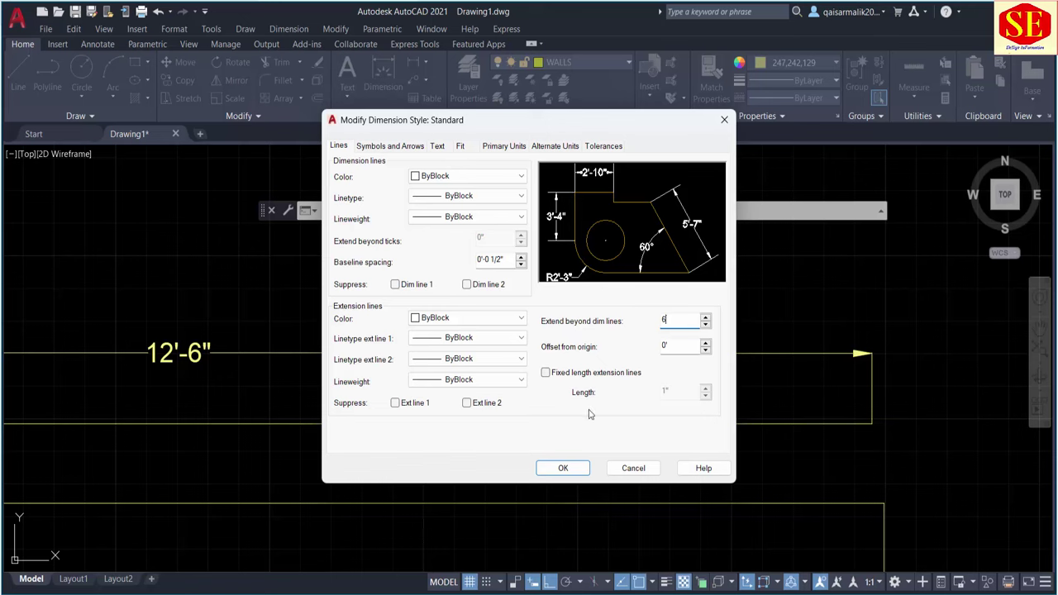
pyautogui.click(574, 470)
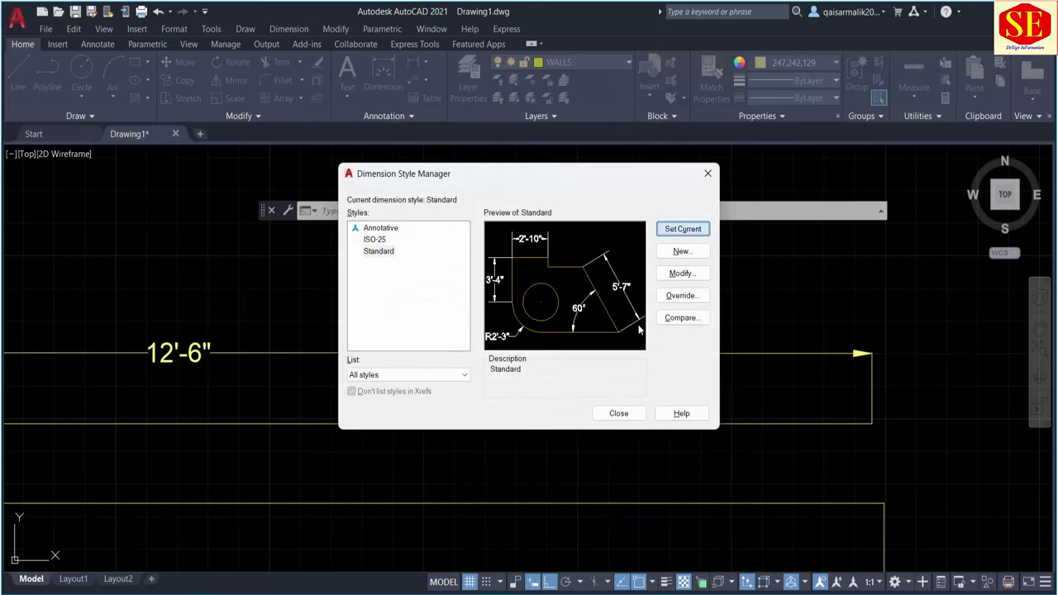
pyautogui.click(619, 413)
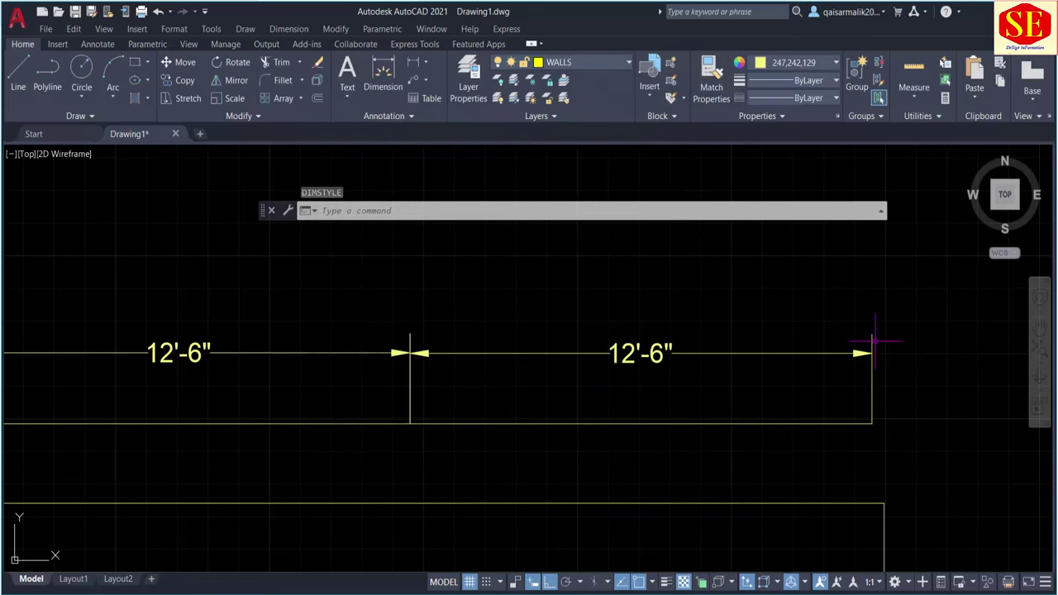
pyautogui.moveTo(413, 307); pyautogui.dragTo(789, 314, button='middle')
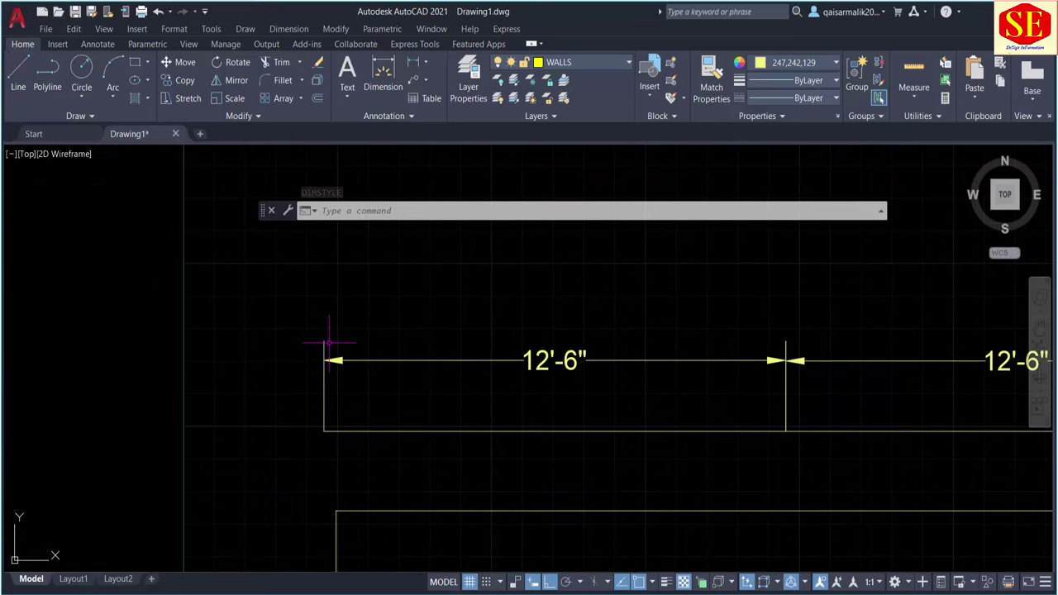
pyautogui.write('D')
# Set Standard's baseline spacing to 2" and extension-line offset from origin to 5"
pyautogui.press('Return')
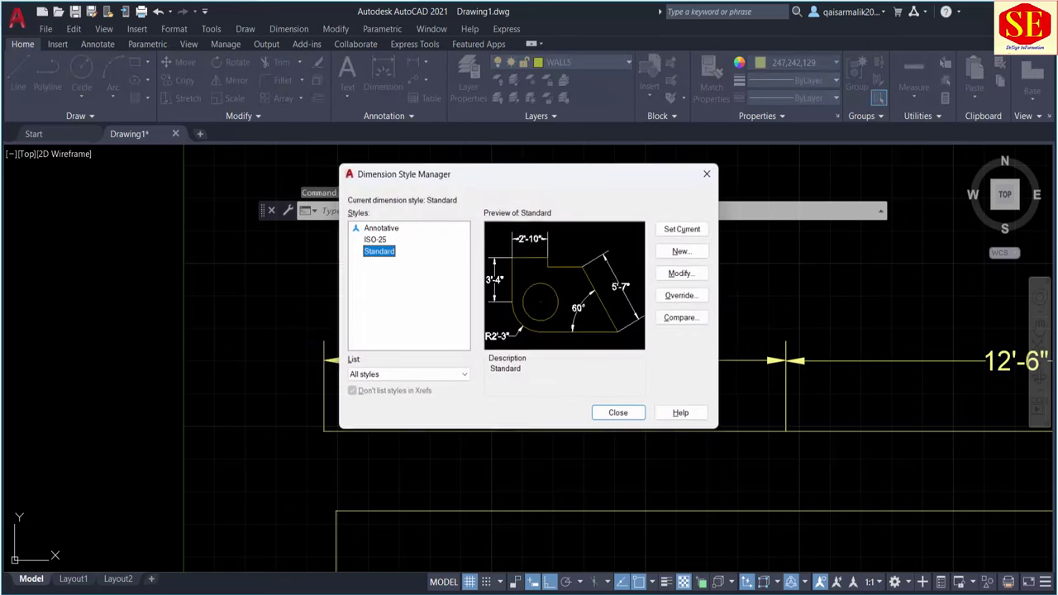
pyautogui.click(677, 273)
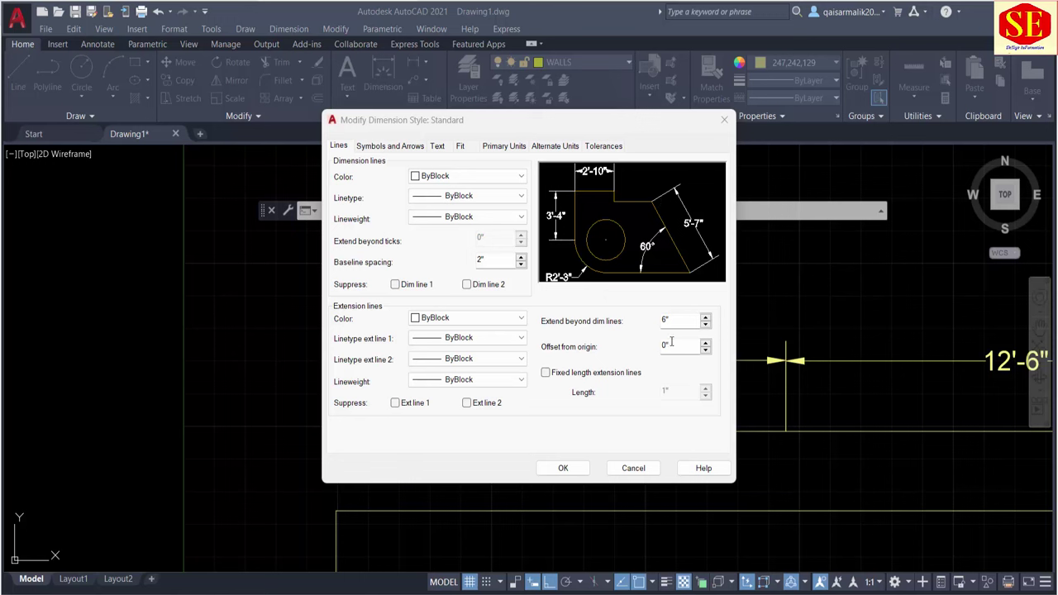
pyautogui.click(706, 347)
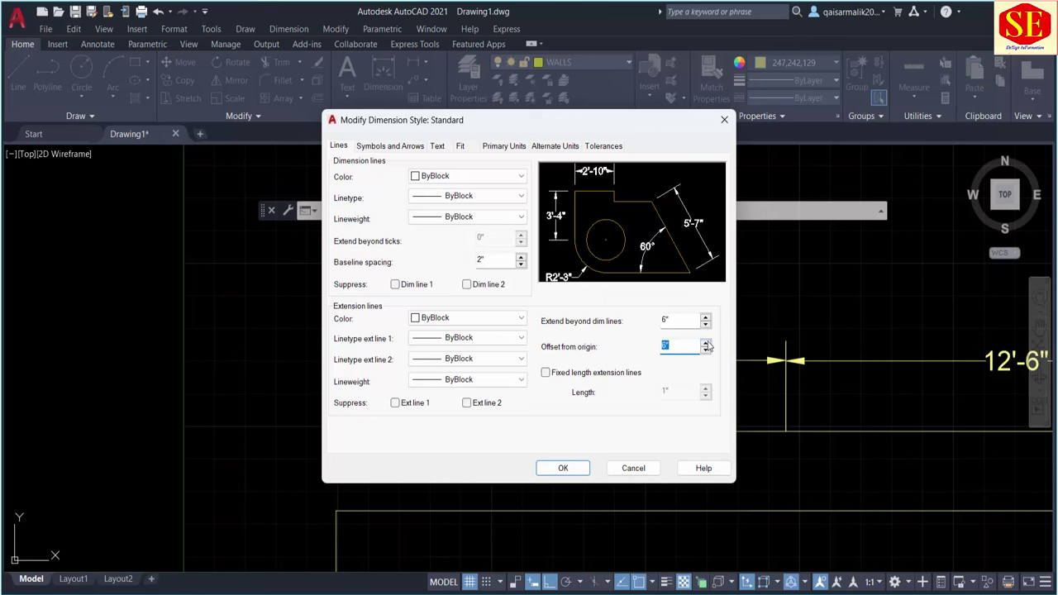
pyautogui.click(707, 344)
pyautogui.click(706, 351)
pyautogui.click(563, 468)
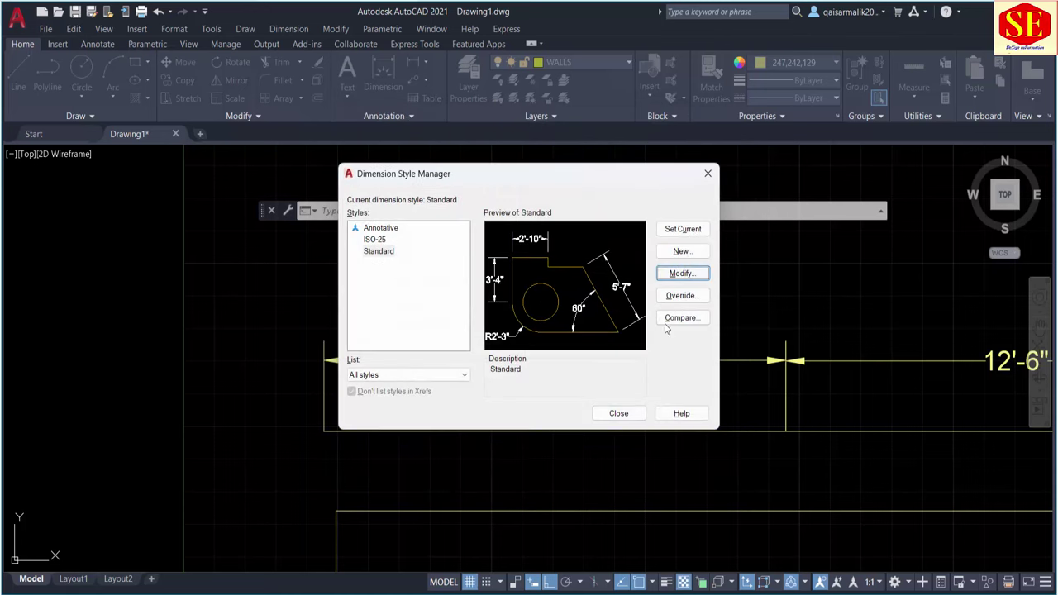
pyautogui.click(622, 417)
pyautogui.scroll(-2, 428, 323)
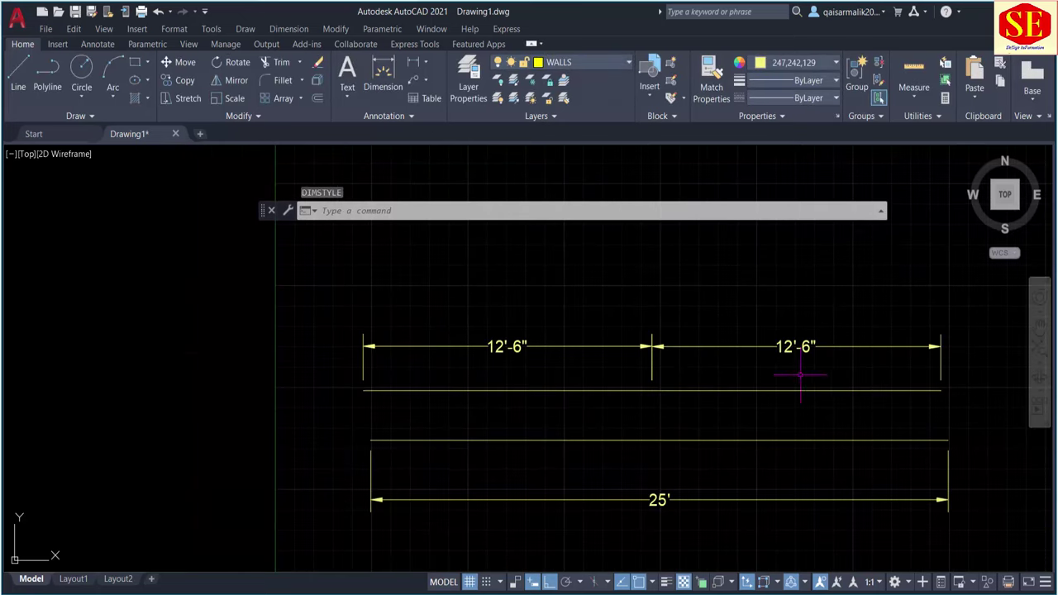
pyautogui.scroll(2, 653, 376)
pyautogui.scroll(1, 653, 376)
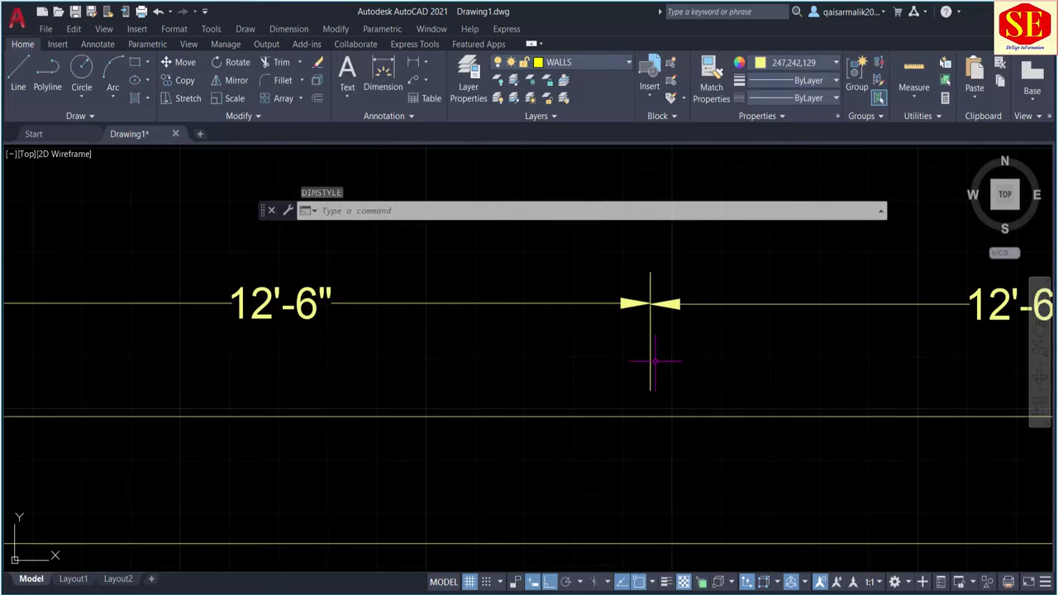
pyautogui.click(662, 305)
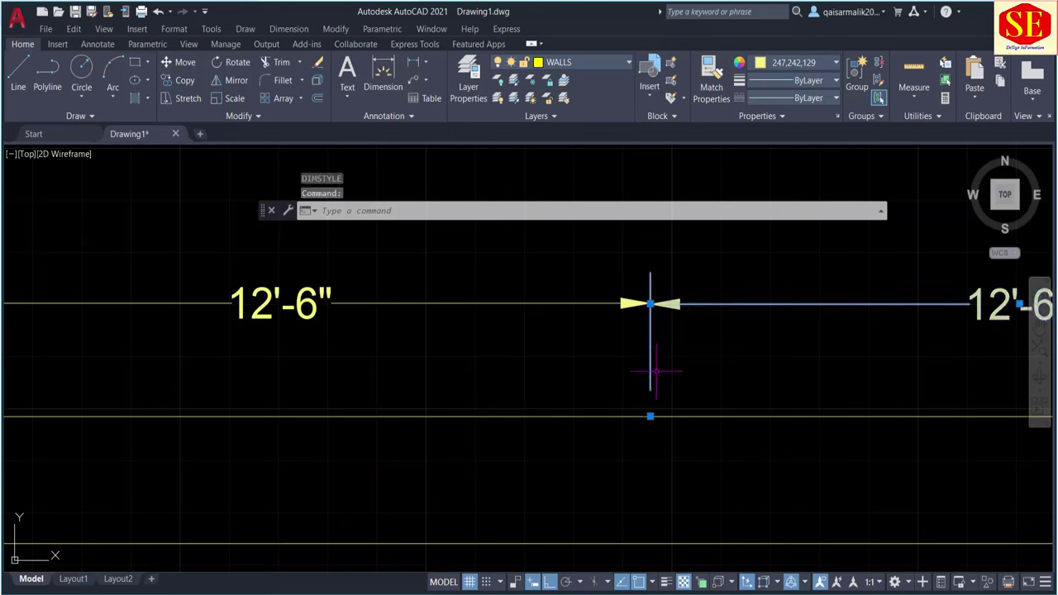
pyautogui.press('Escape')
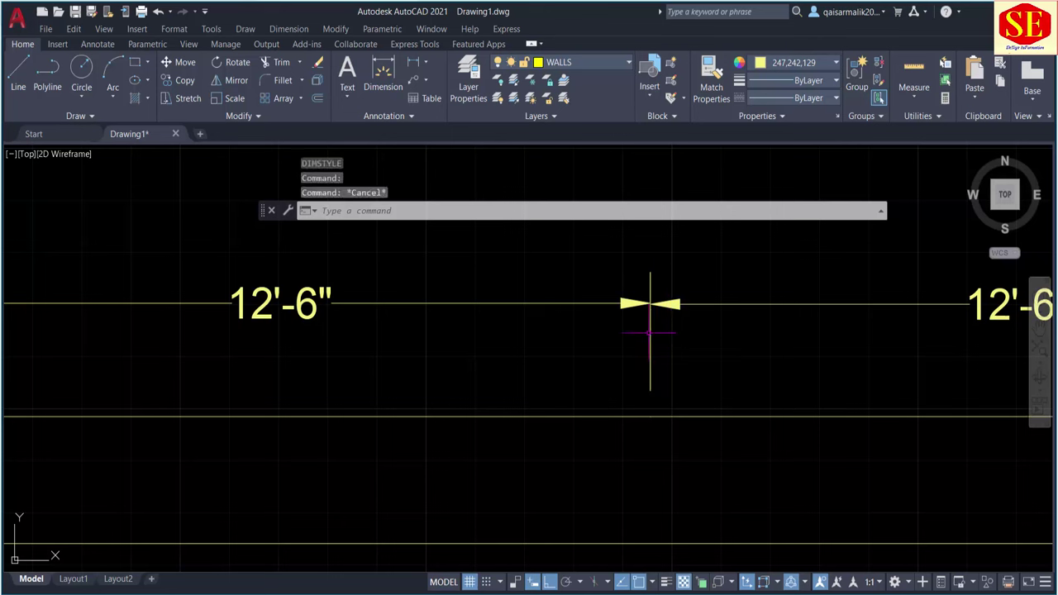
pyautogui.scroll(-2, 648, 314)
pyautogui.scroll(-2, 661, 335)
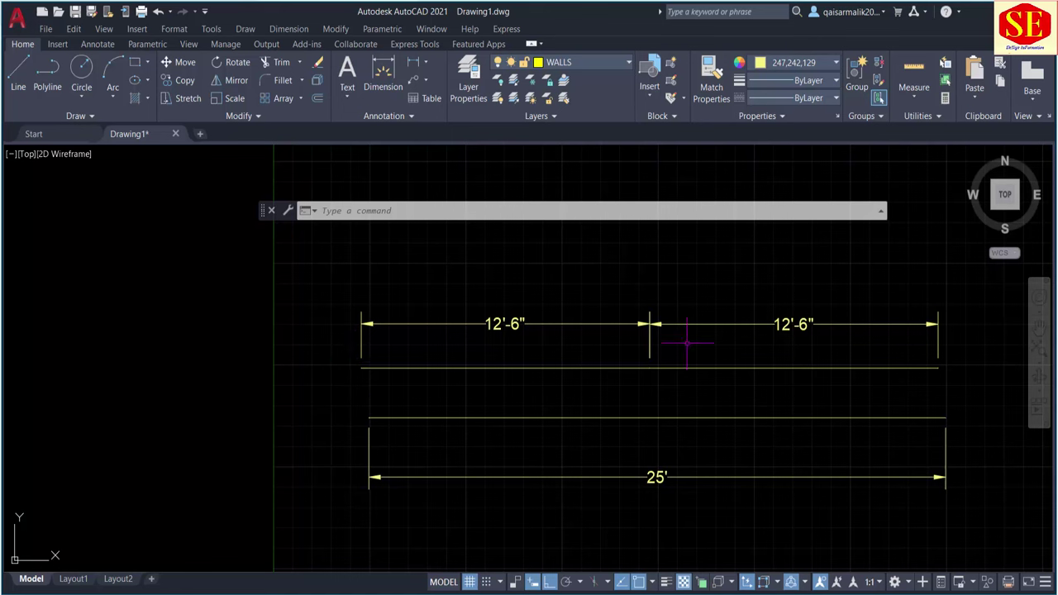
pyautogui.write('d')
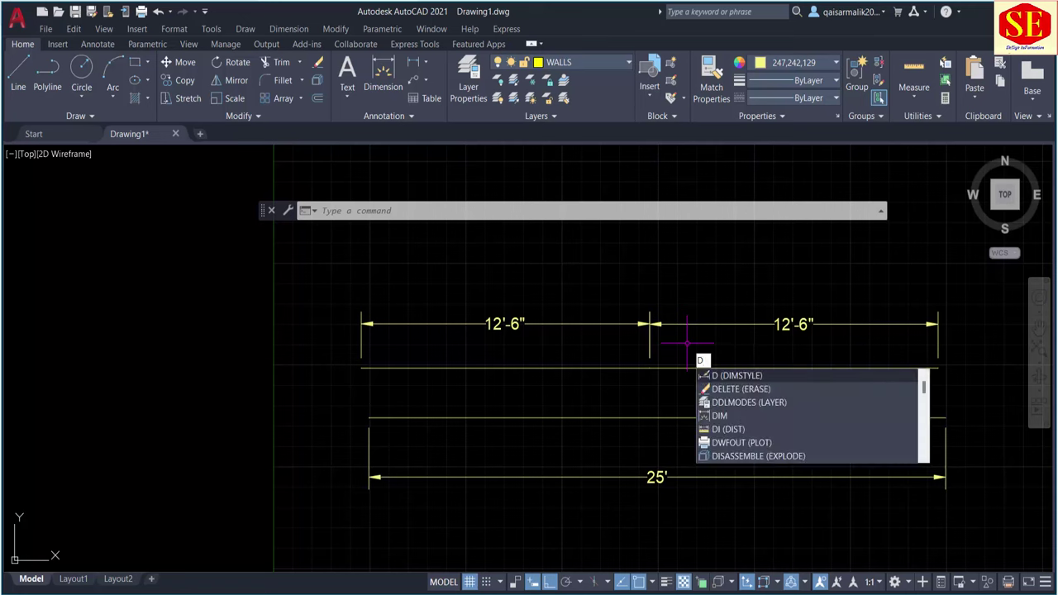
# Set the Standard style's dimension line colour to Red and make Standard current
pyautogui.press('Return')
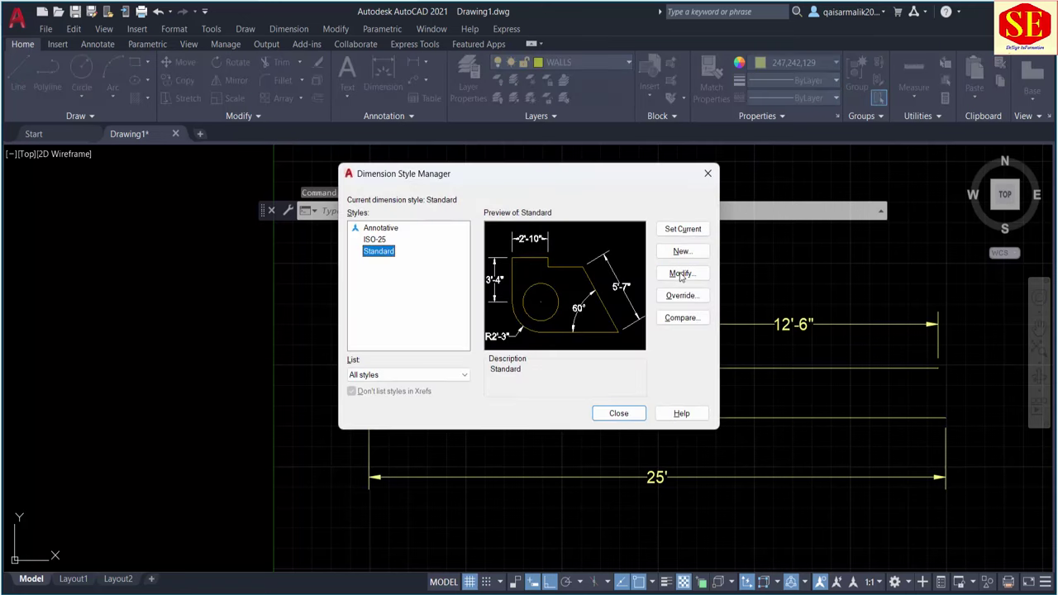
pyautogui.click(680, 274)
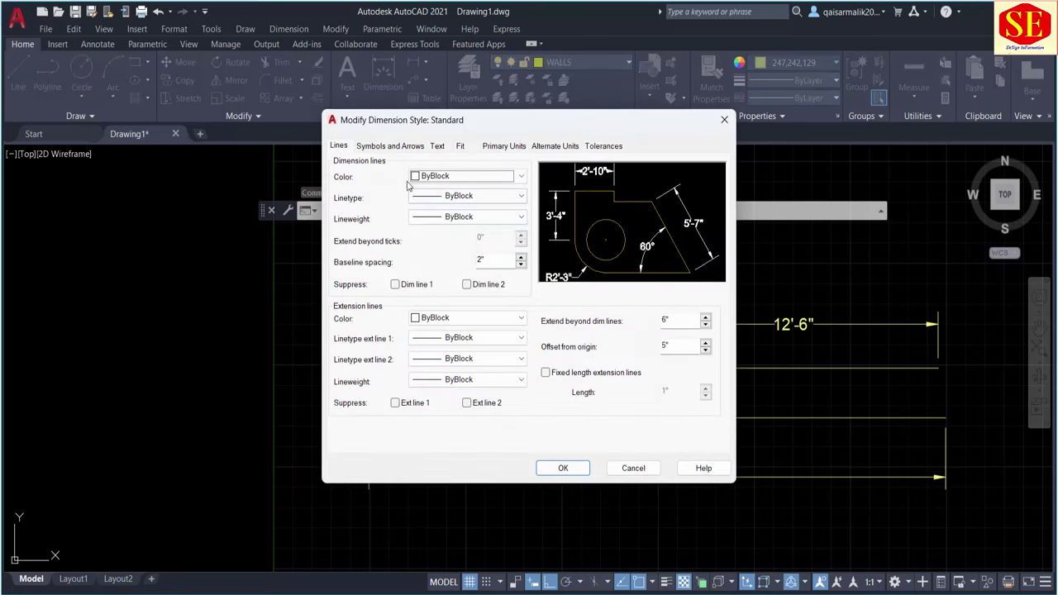
pyautogui.click(342, 147)
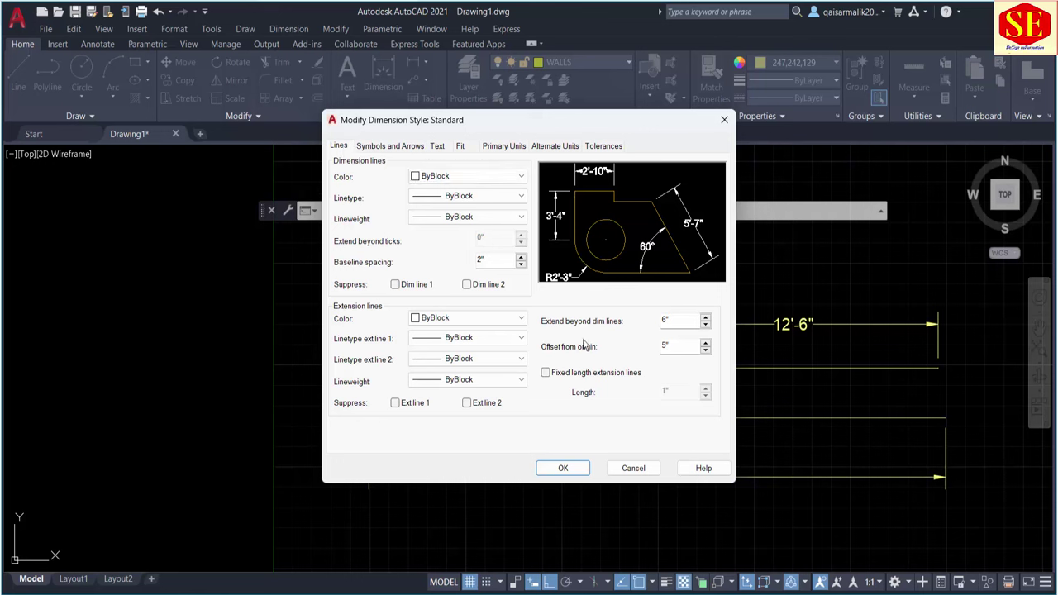
pyautogui.click(458, 176)
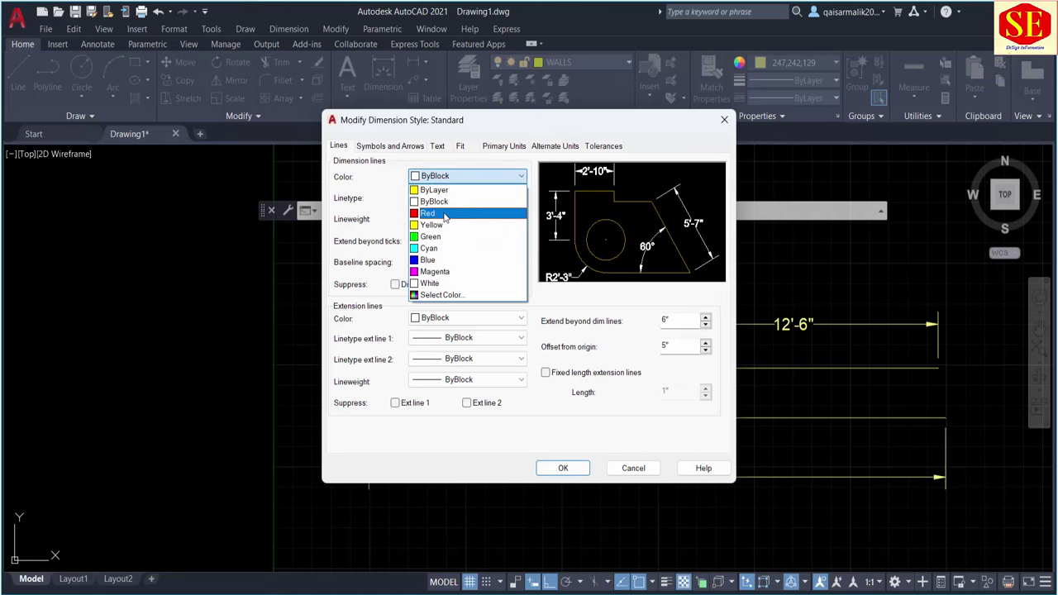
pyautogui.click(445, 214)
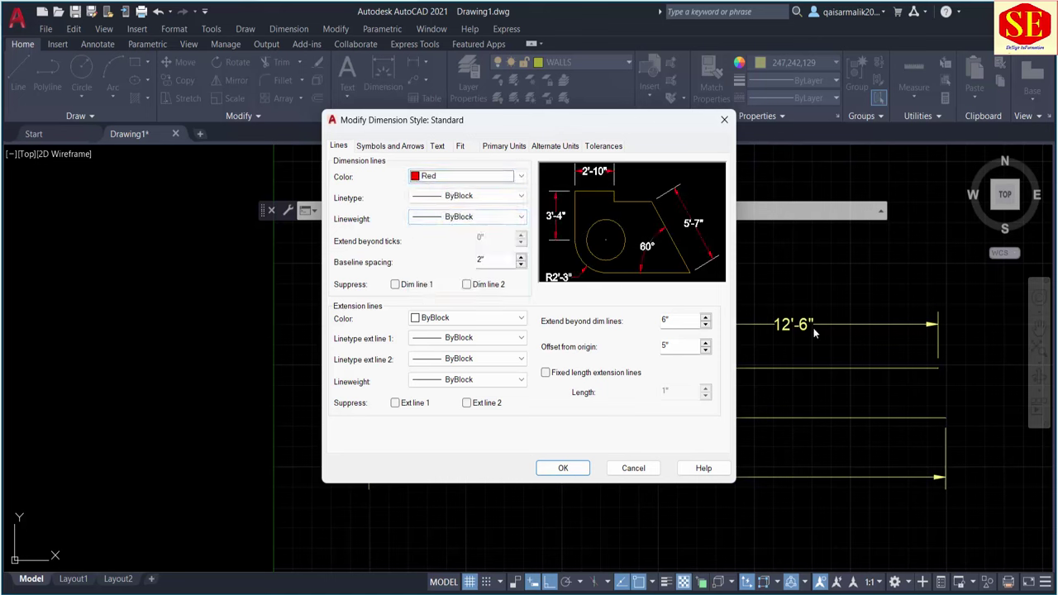
pyautogui.click(570, 467)
pyautogui.click(665, 230)
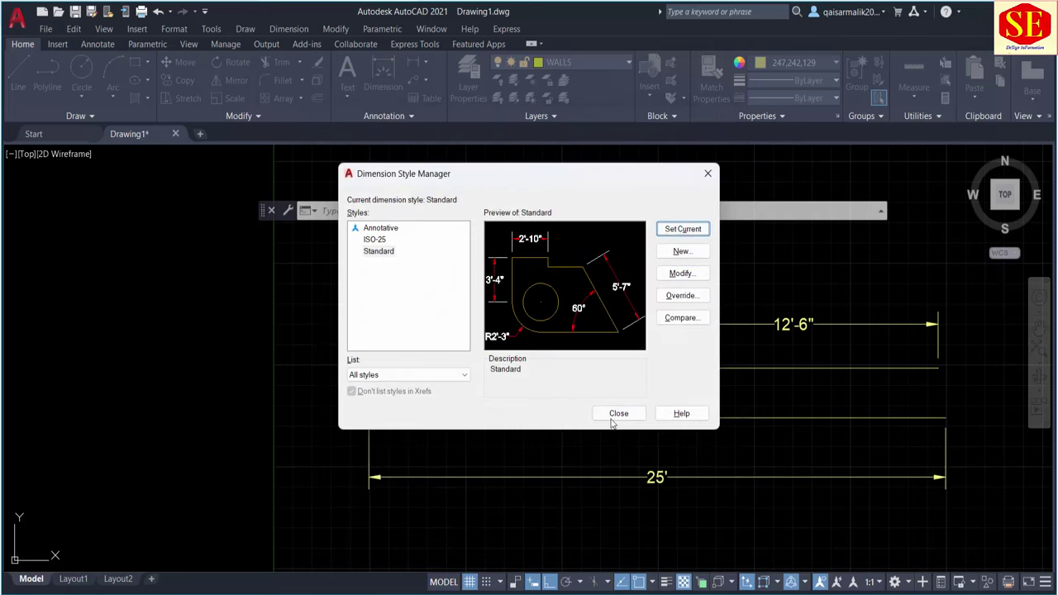
pyautogui.click(615, 413)
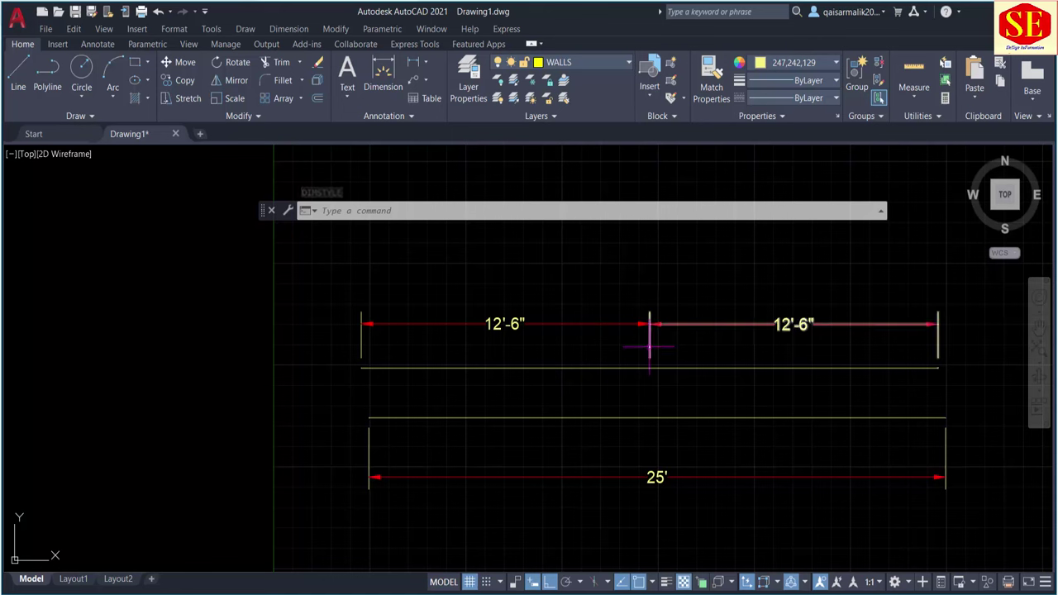
# Change the Standard style's extension line colour to Magenta
pyautogui.write('d')
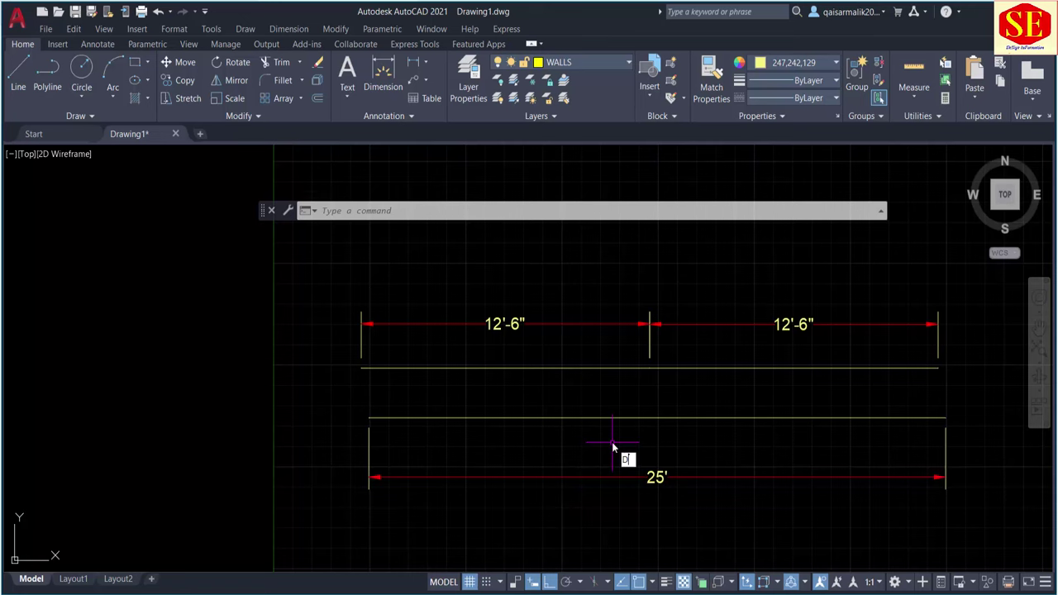
pyautogui.press('Return')
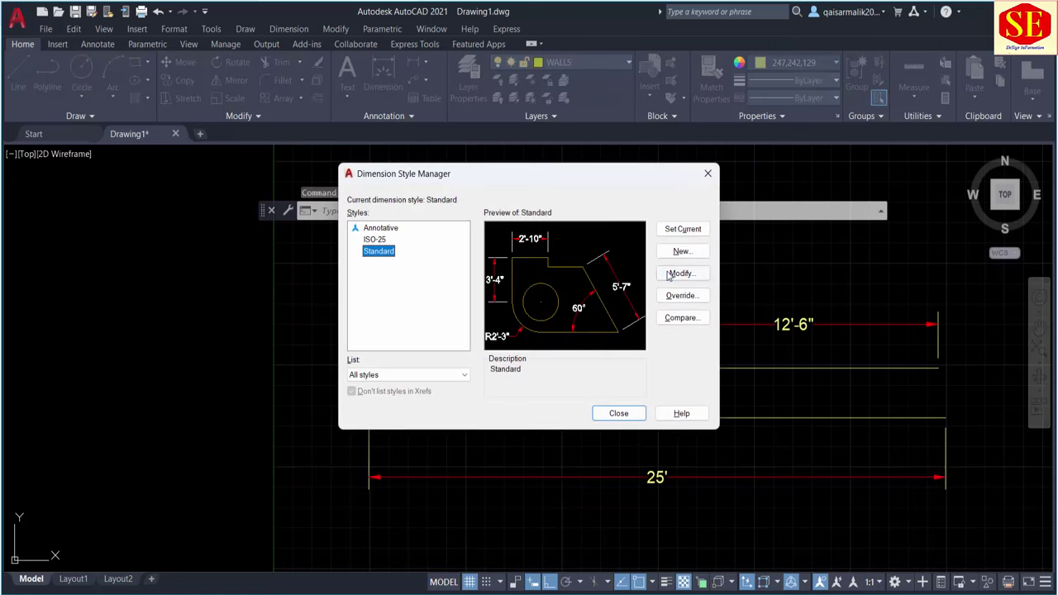
pyautogui.click(669, 276)
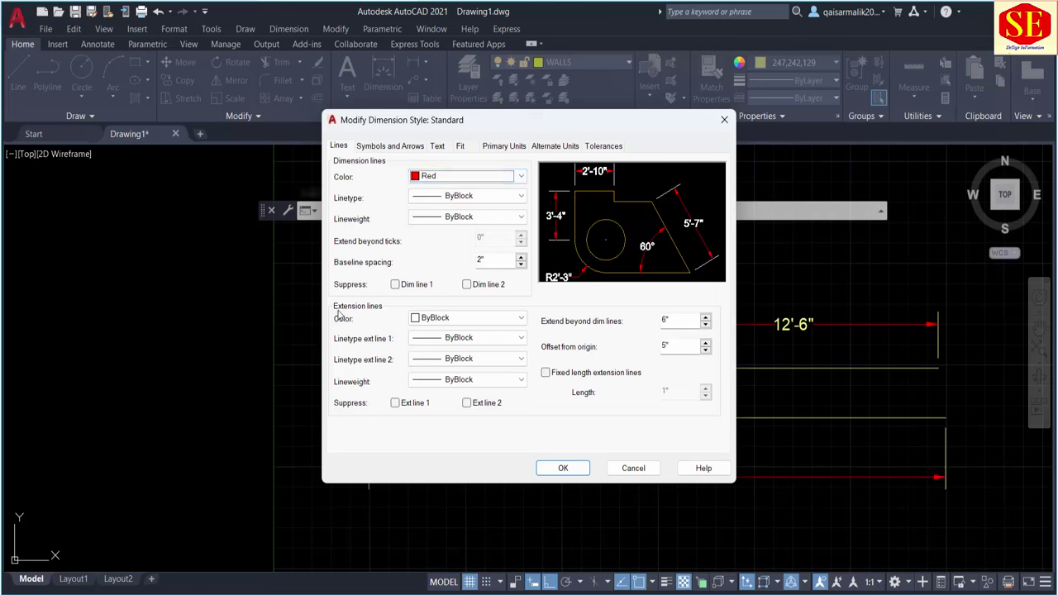
pyautogui.click(461, 321)
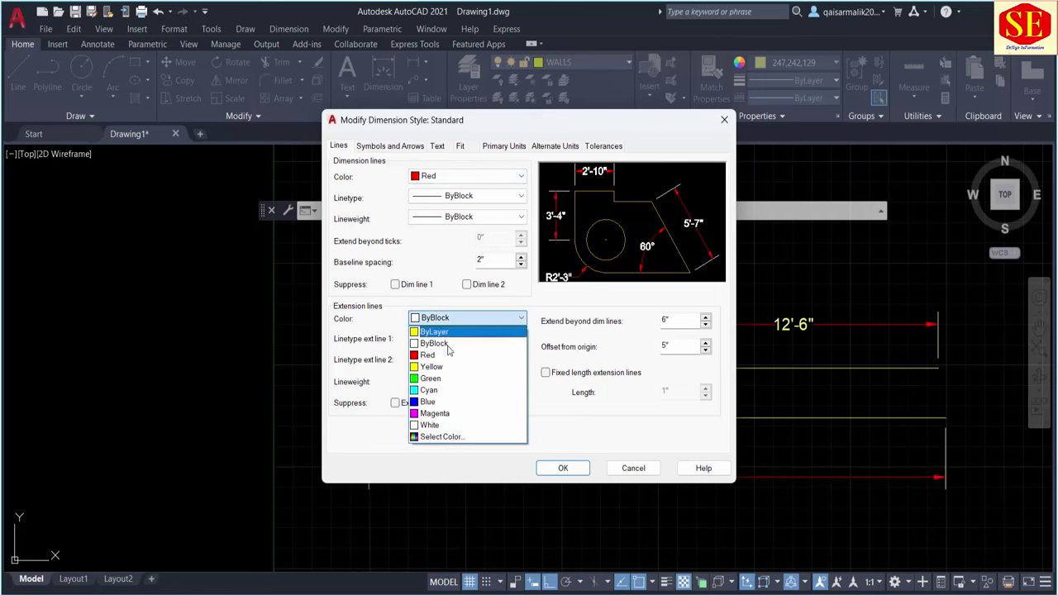
pyautogui.click(429, 415)
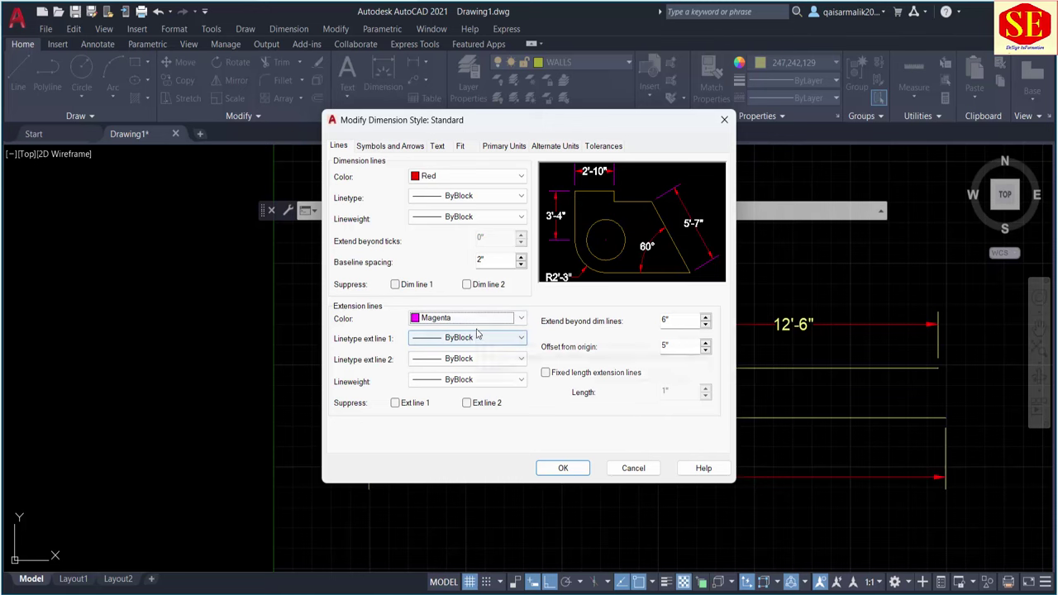
pyautogui.click(560, 469)
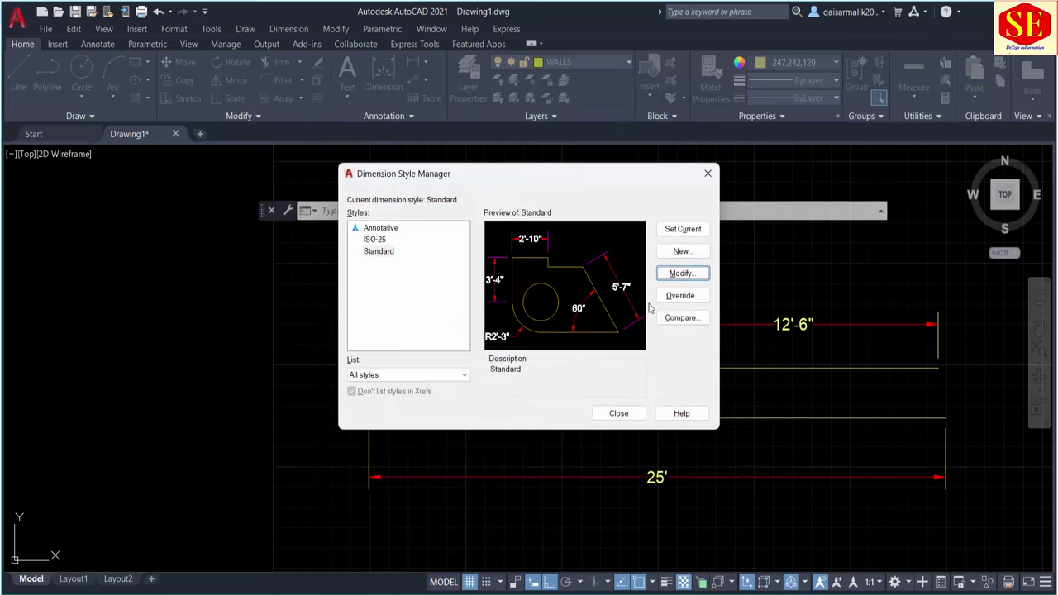
pyautogui.click(619, 413)
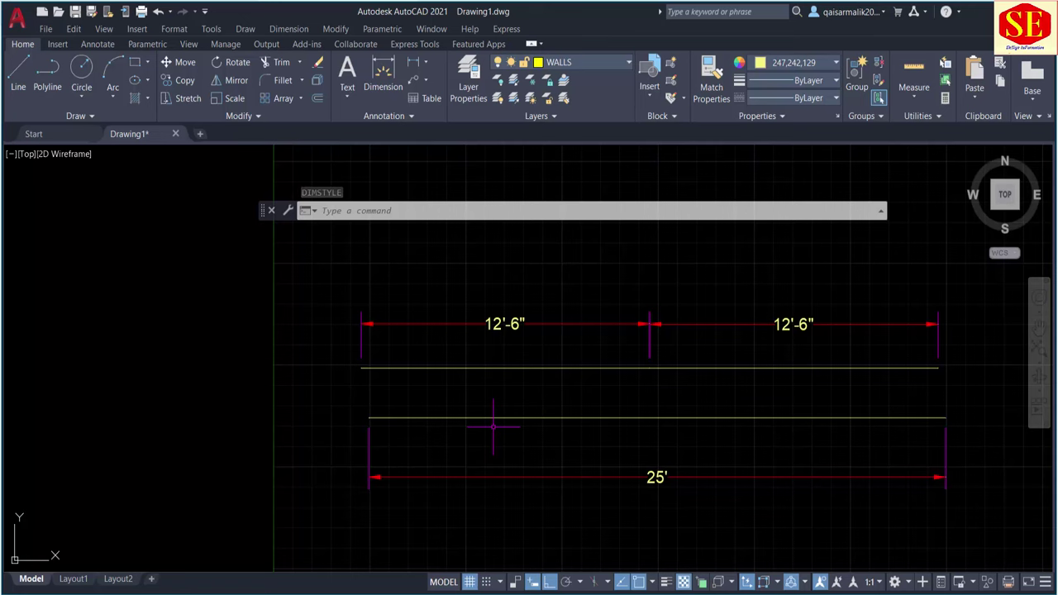
# Set Standard's extension line lineweight to 0.30 mm, keeping both extension linetypes unchanged
pyautogui.write('d')
pyautogui.press('Return')
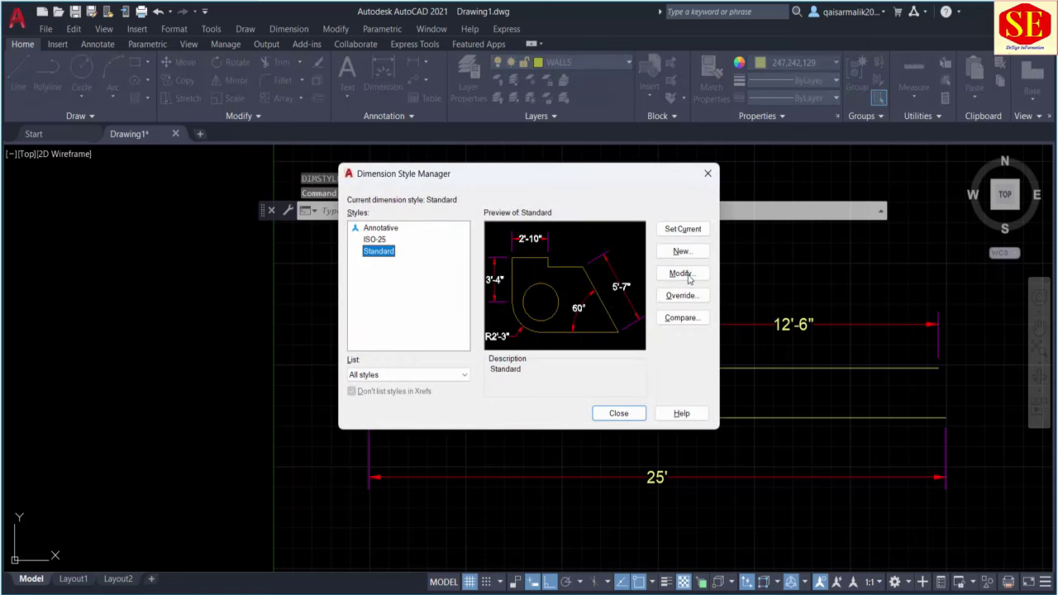
pyautogui.click(681, 274)
pyautogui.click(520, 338)
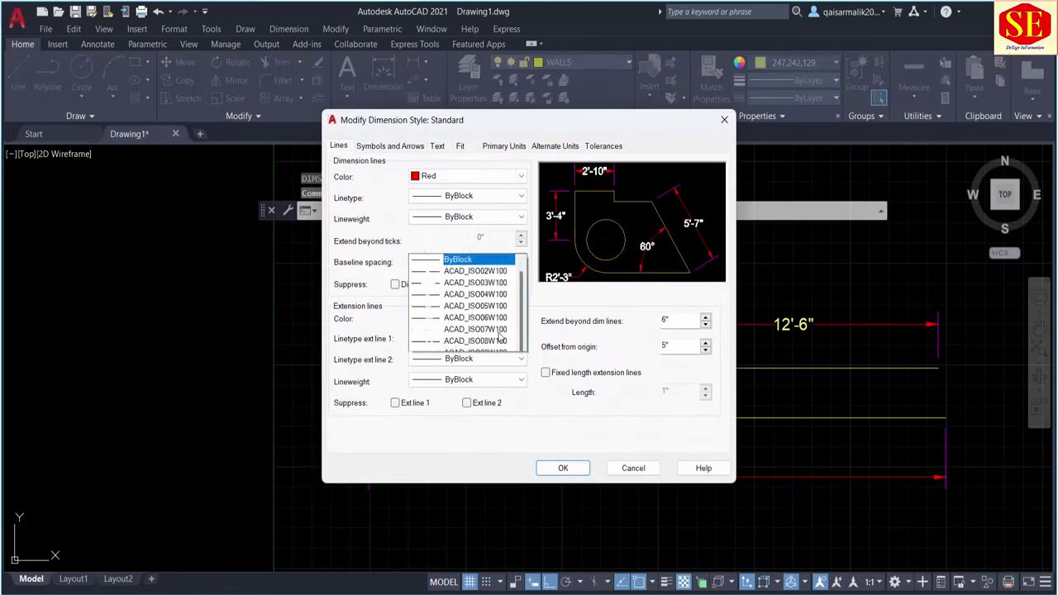
pyautogui.scroll(1, 487, 75)
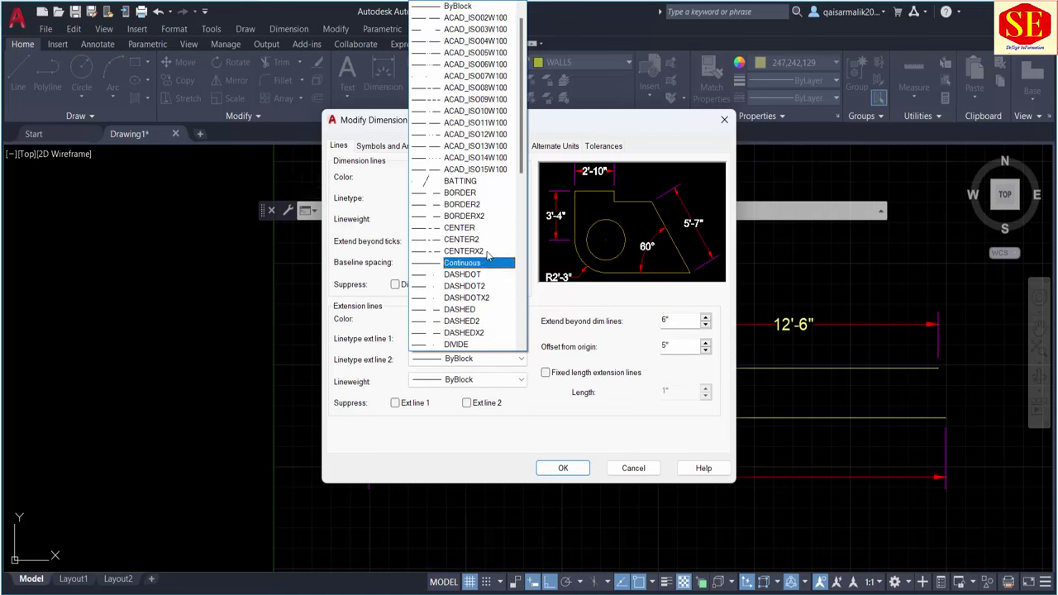
pyautogui.scroll(1, 471, 309)
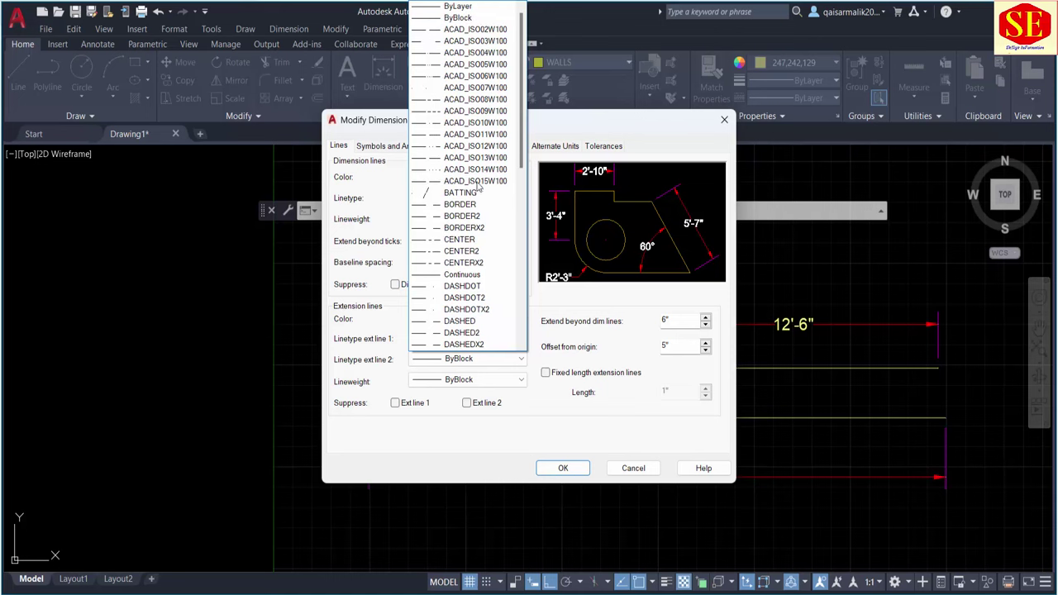
pyautogui.click(429, 346)
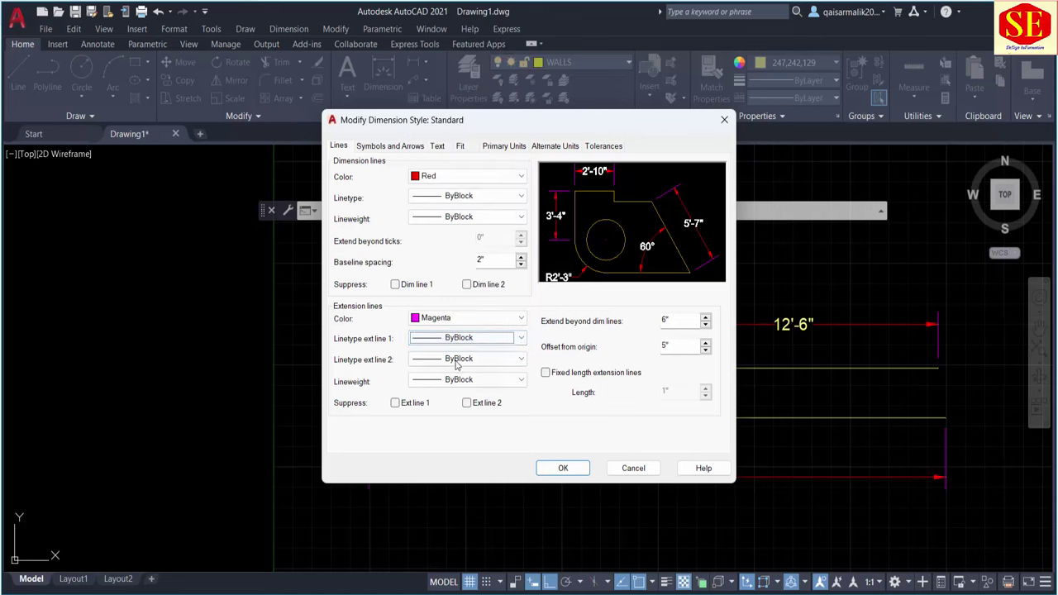
pyautogui.click(457, 361)
pyautogui.click(457, 361)
pyautogui.click(456, 380)
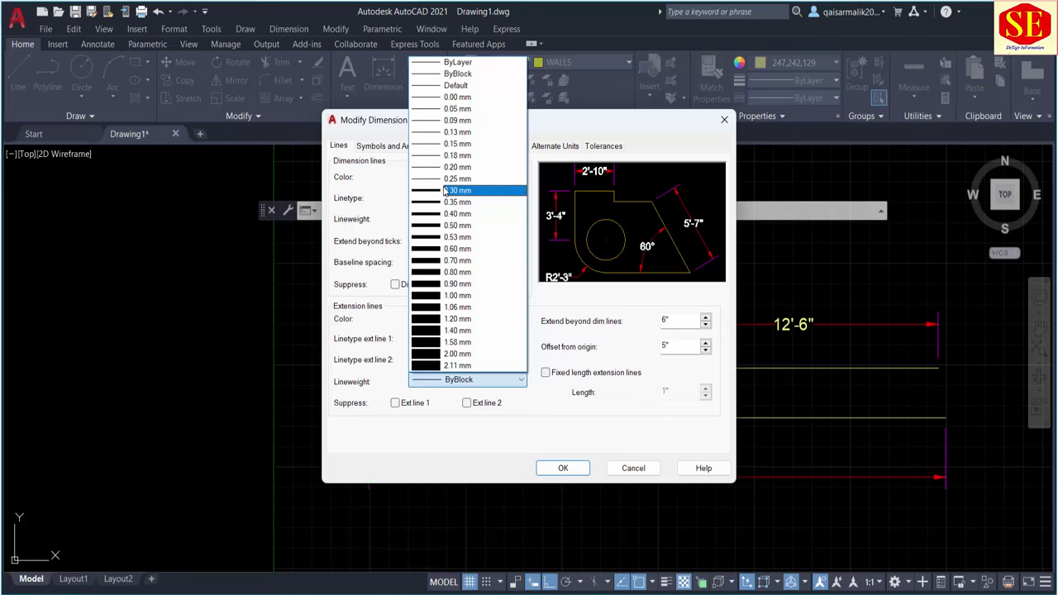
pyautogui.click(444, 190)
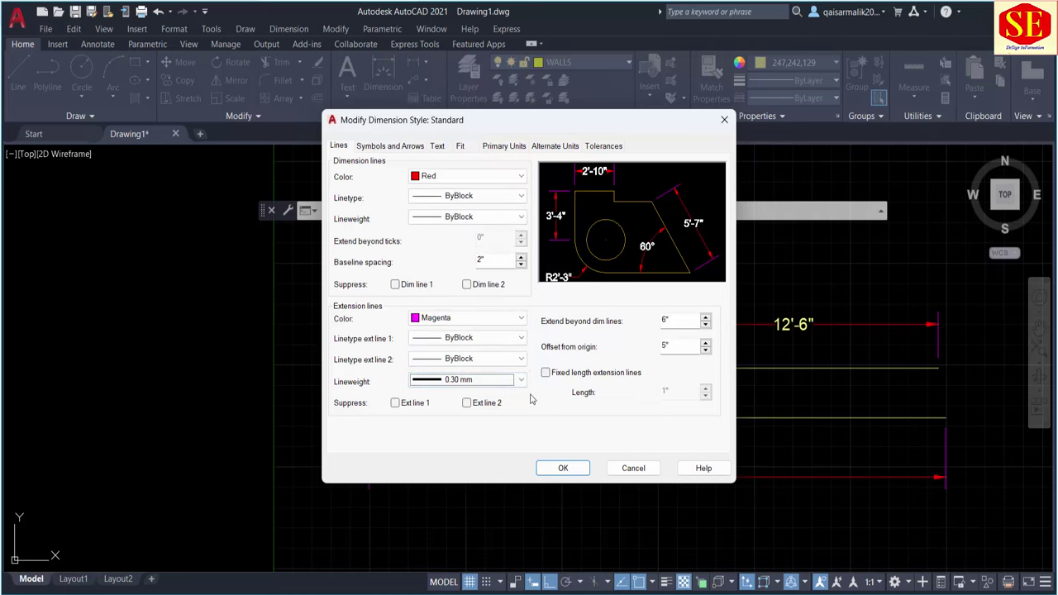
pyautogui.click(568, 474)
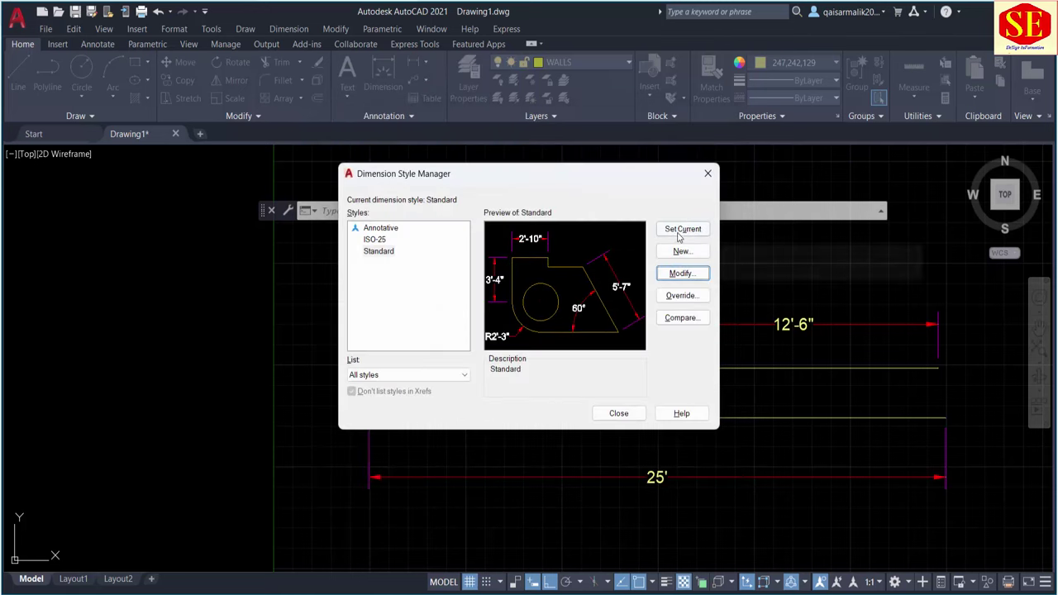
pyautogui.click(618, 414)
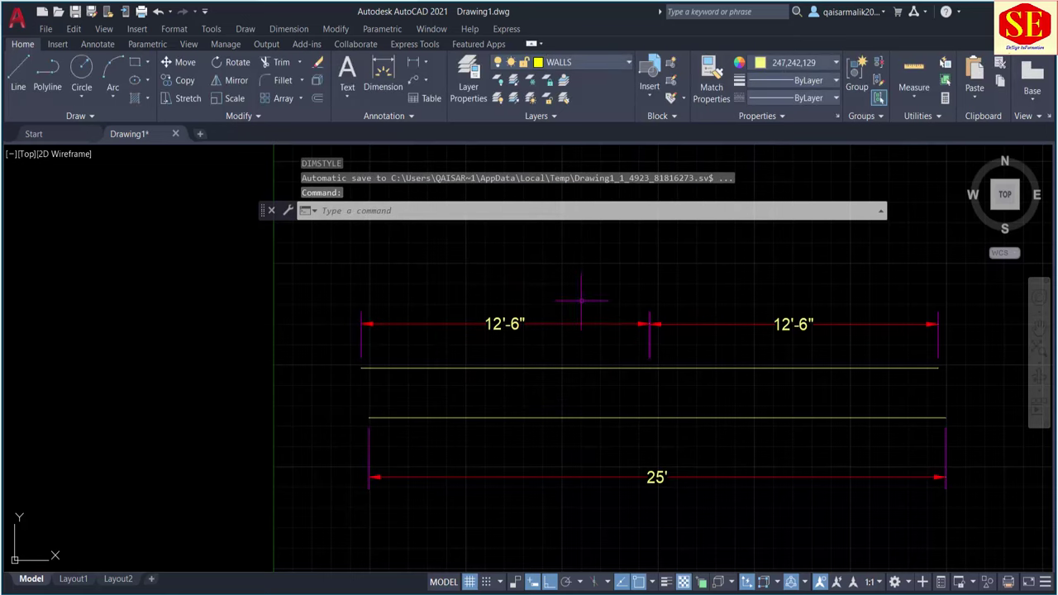
# Turn on lineweight display so the 0.30 mm magenta extension lines show thick
pyautogui.scroll(5, 638, 375)
pyautogui.scroll(-8, 552, 267)
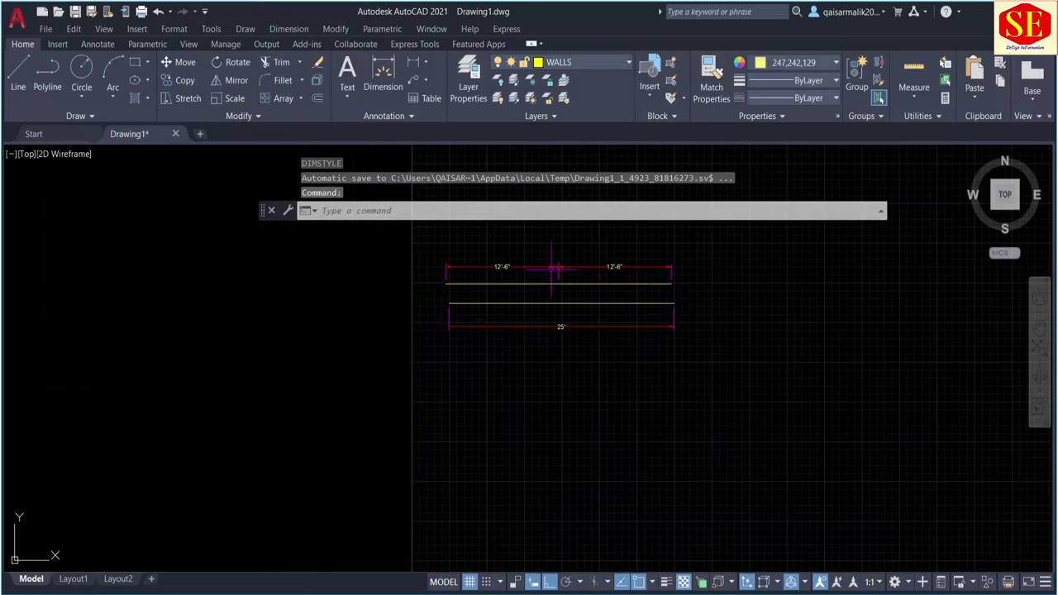
pyautogui.moveTo(564, 297); pyautogui.dragTo(513, 336, button='middle')
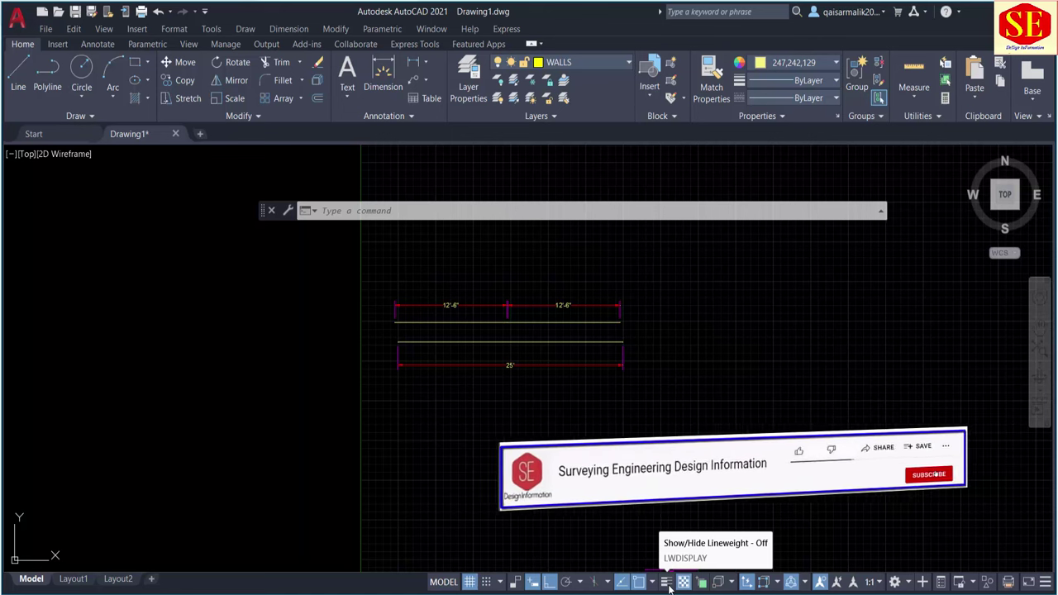
pyautogui.click(666, 581)
pyautogui.scroll(2, 398, 304)
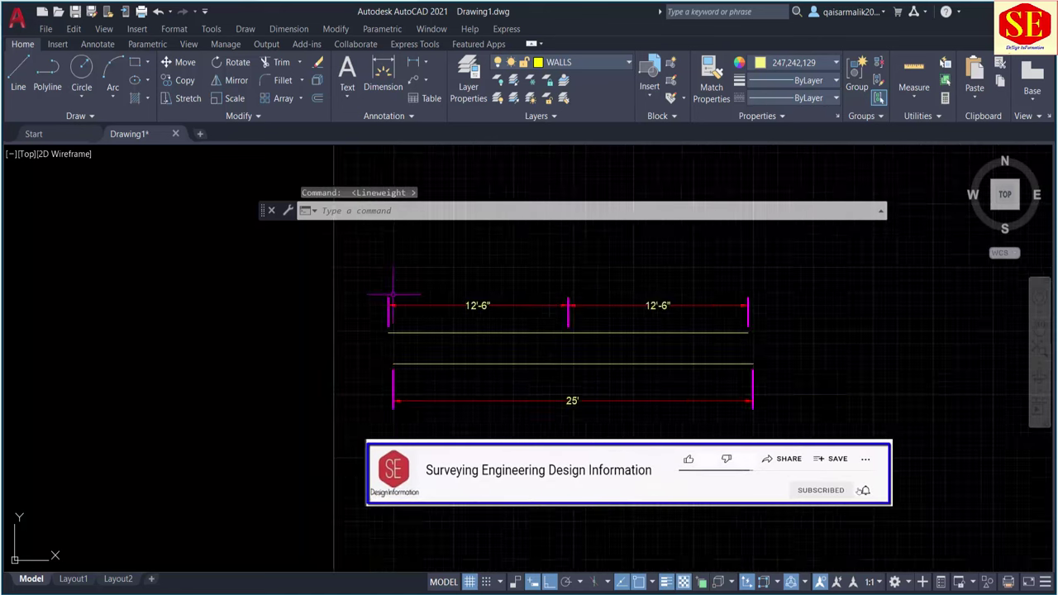
pyautogui.scroll(4, 399, 304)
pyautogui.scroll(-2, 381, 331)
pyautogui.scroll(-2, 382, 332)
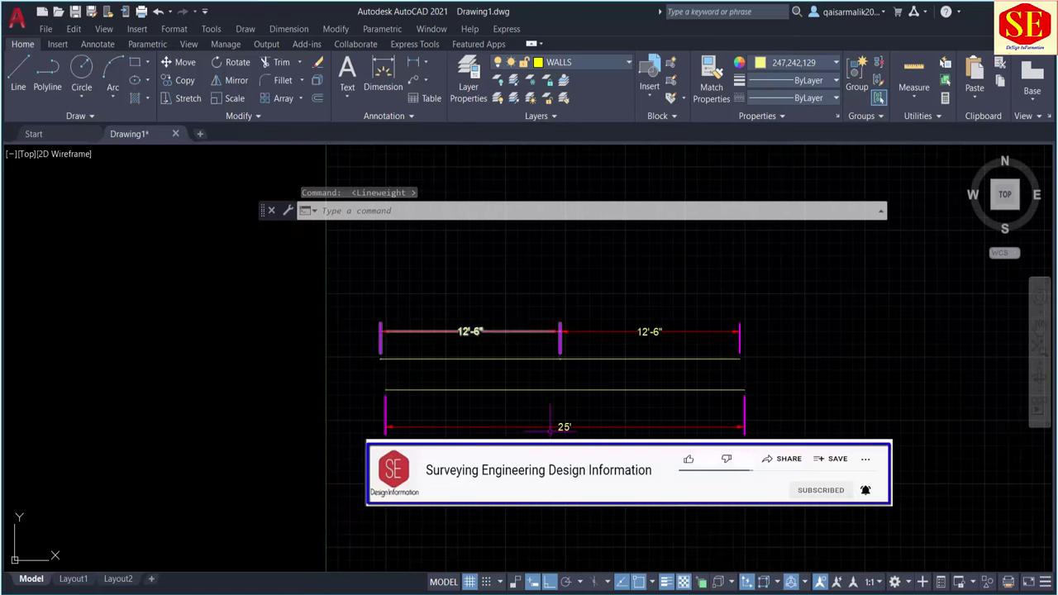
pyautogui.click(668, 583)
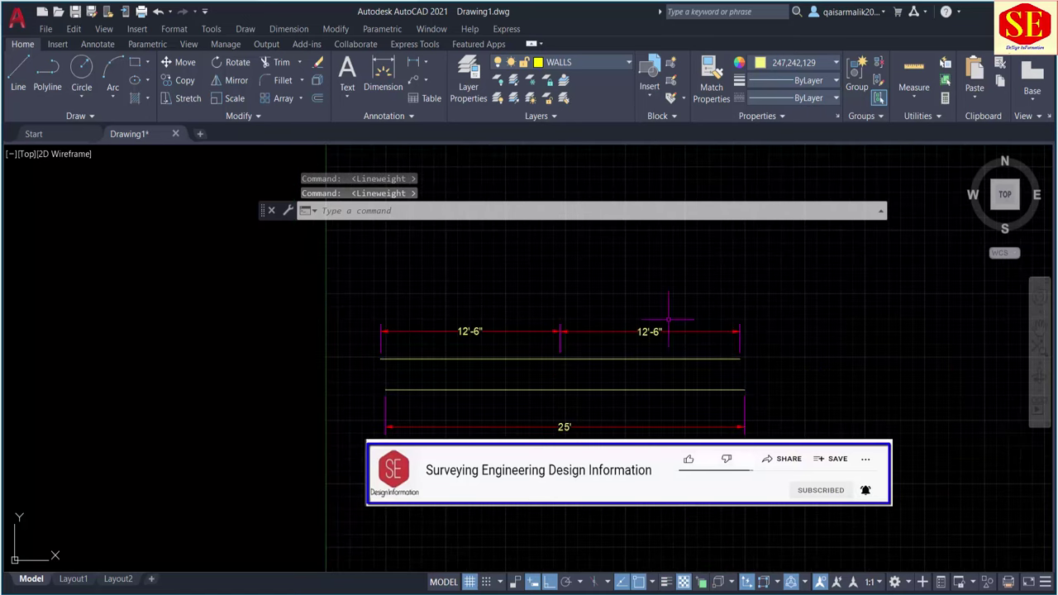
pyautogui.click(667, 583)
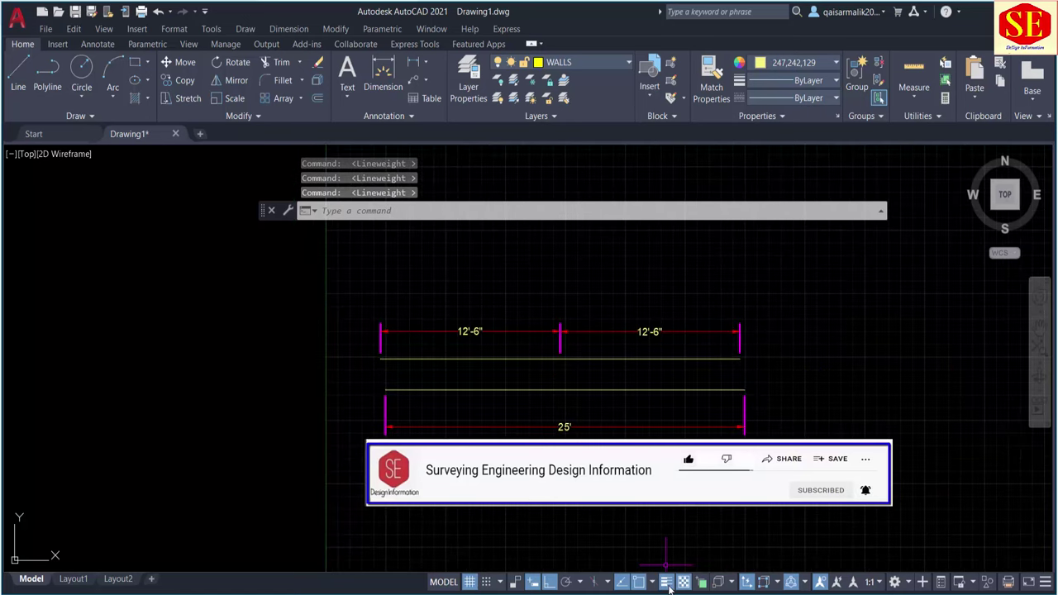
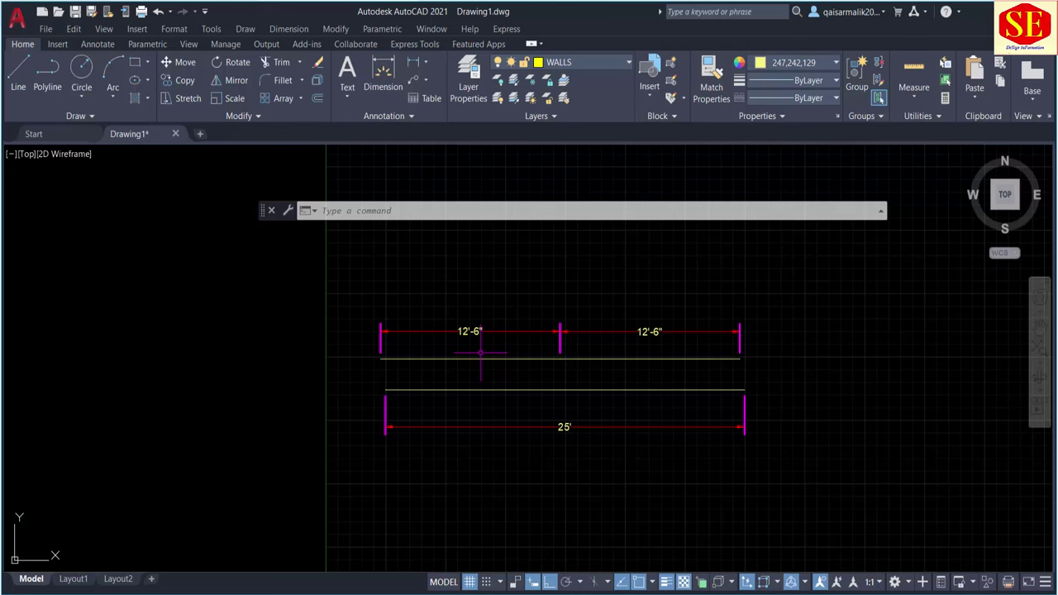
# Give the Standard dimension style 0.30 mm dimension-line lineweight and turn on lineweight display
pyautogui.click(666, 581)
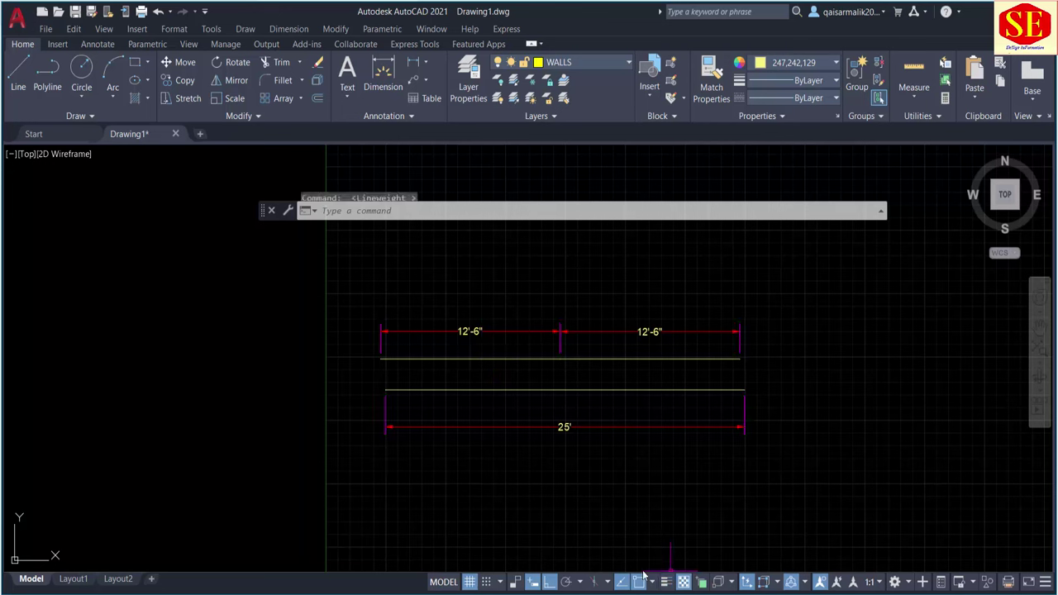
pyautogui.write('d')
pyautogui.press('Return')
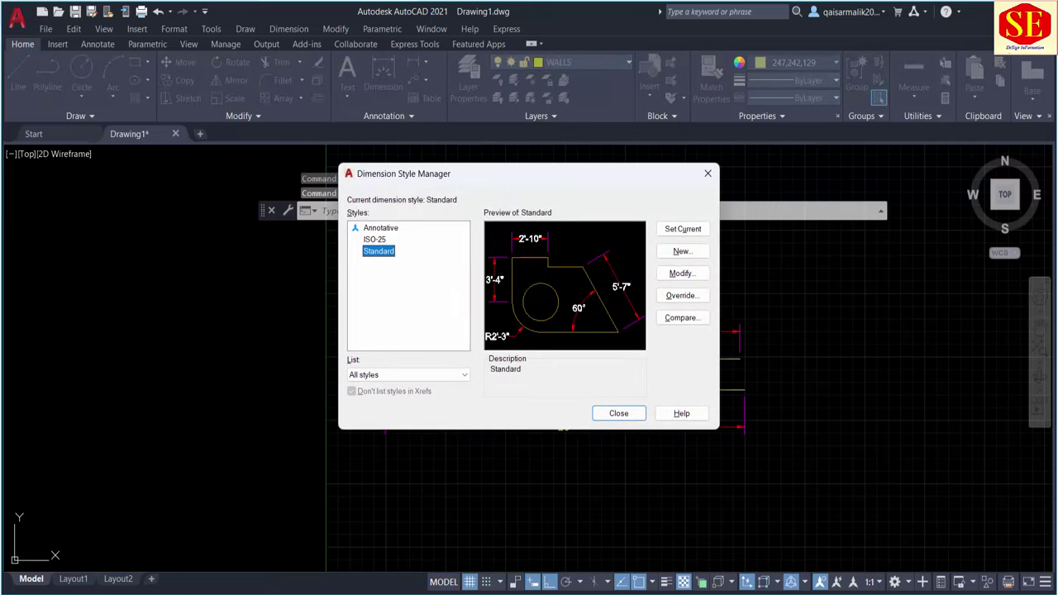
pyautogui.click(683, 272)
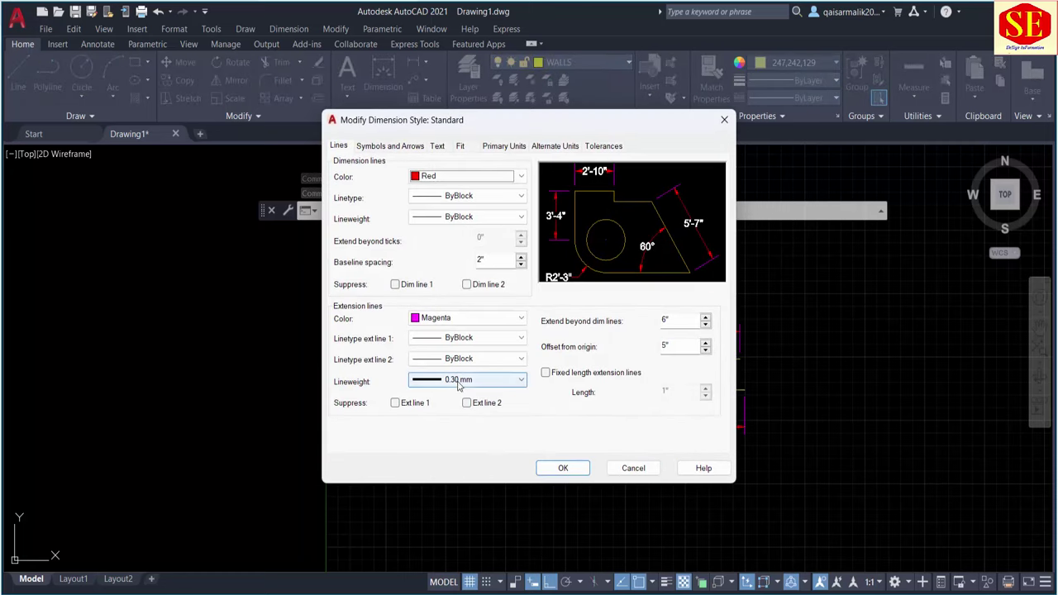
pyautogui.click(459, 218)
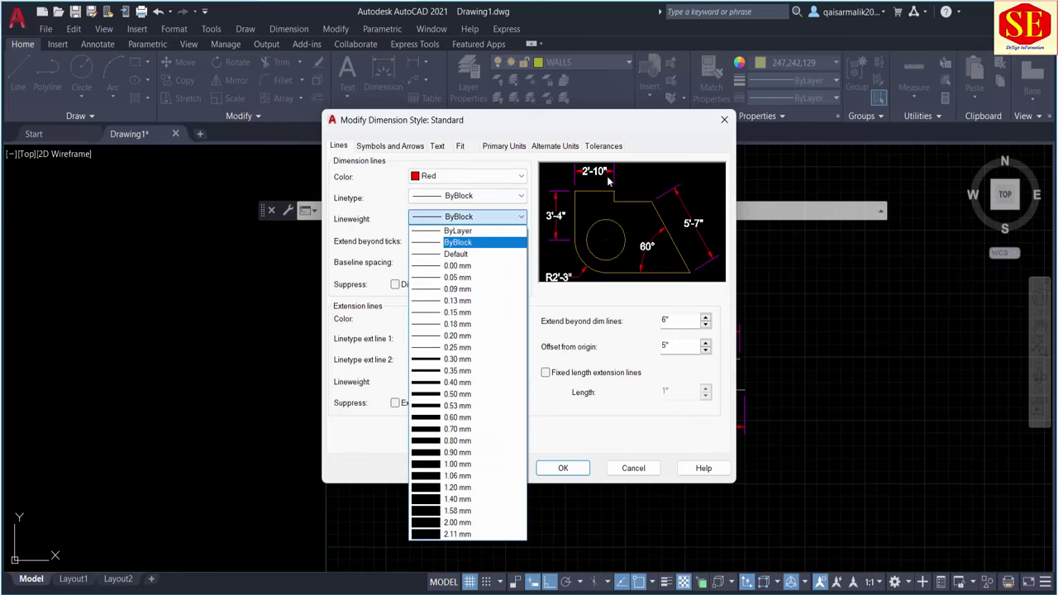
pyautogui.click(486, 359)
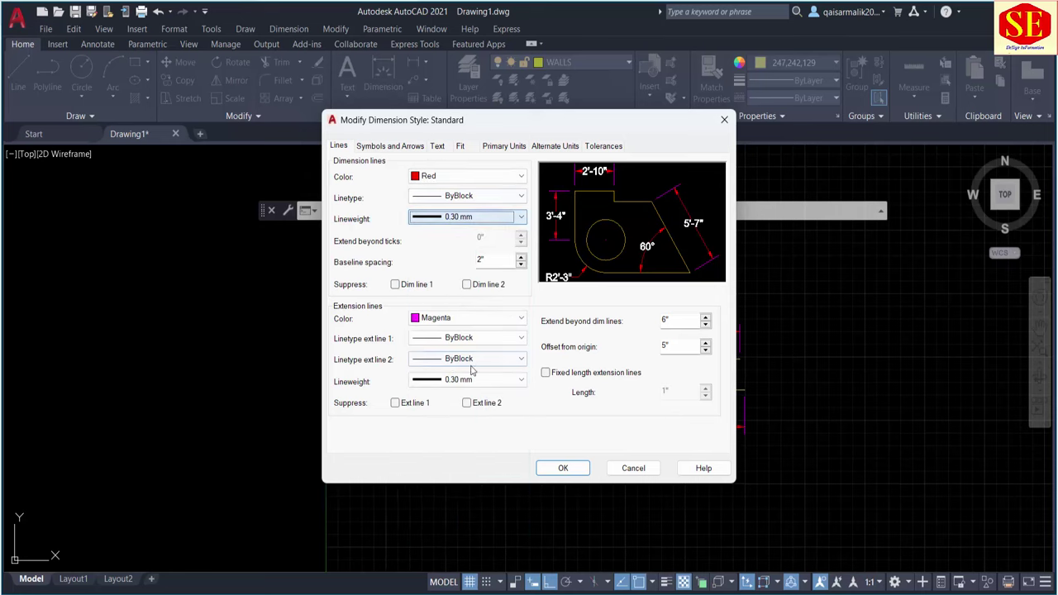
pyautogui.click(560, 469)
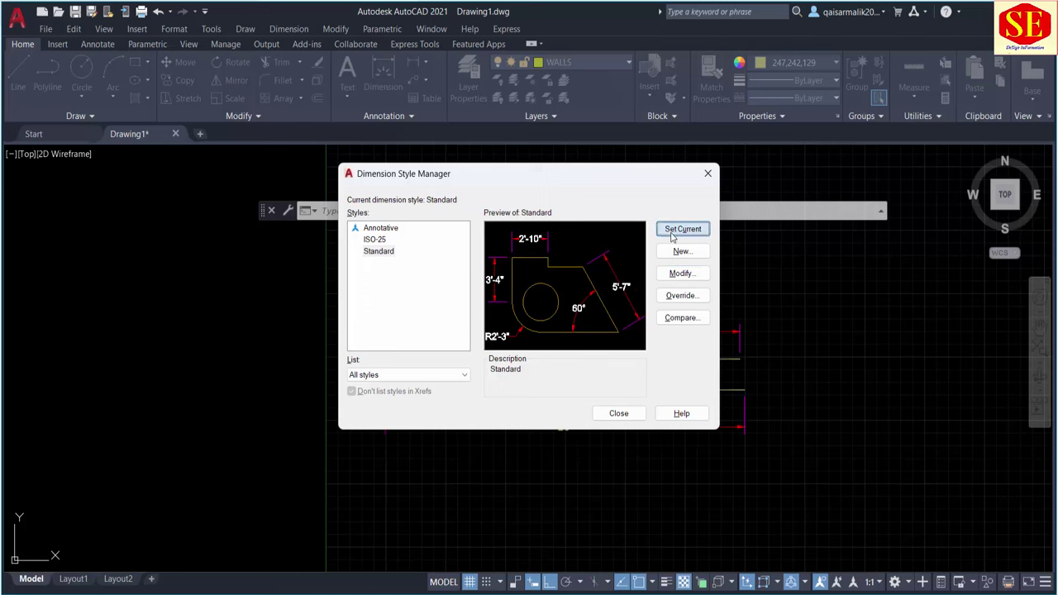
pyautogui.click(618, 413)
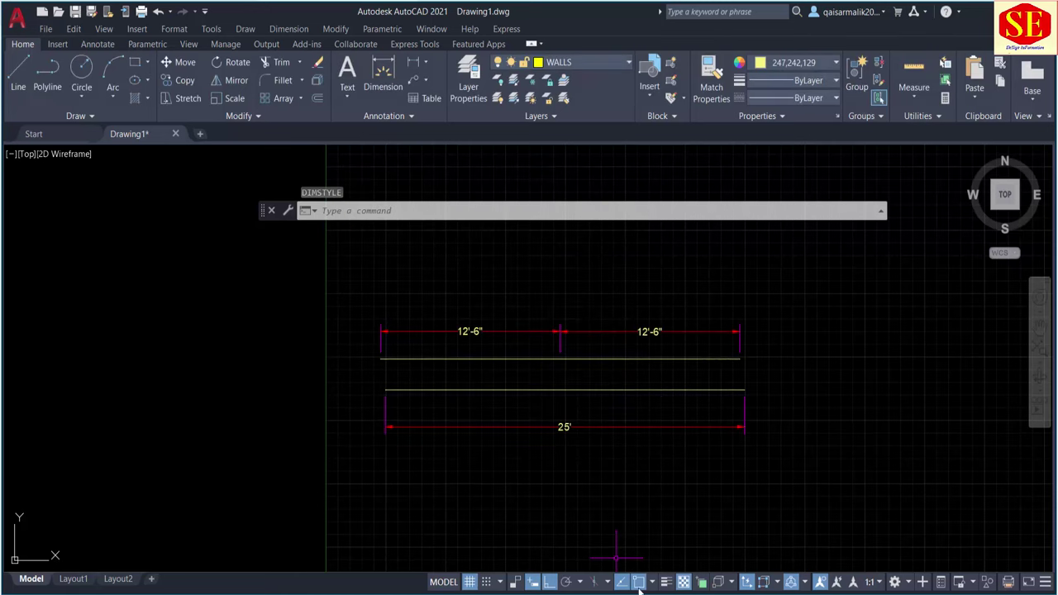
pyautogui.click(666, 583)
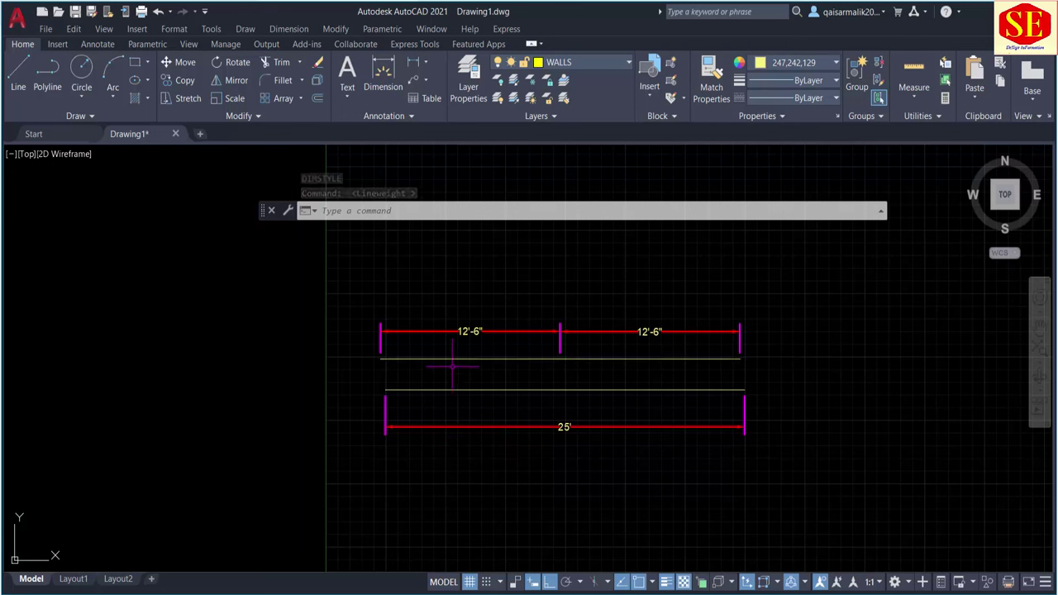
# Reset the Standard style's dimension-line and extension-line lineweights to ByLayer
pyautogui.write('D')
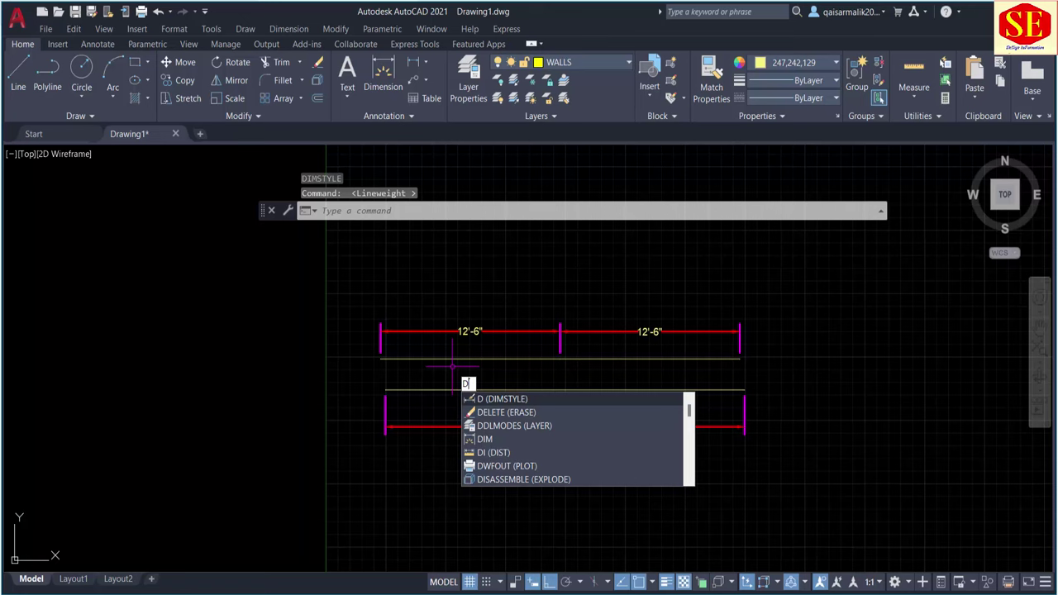
pyautogui.press('Return')
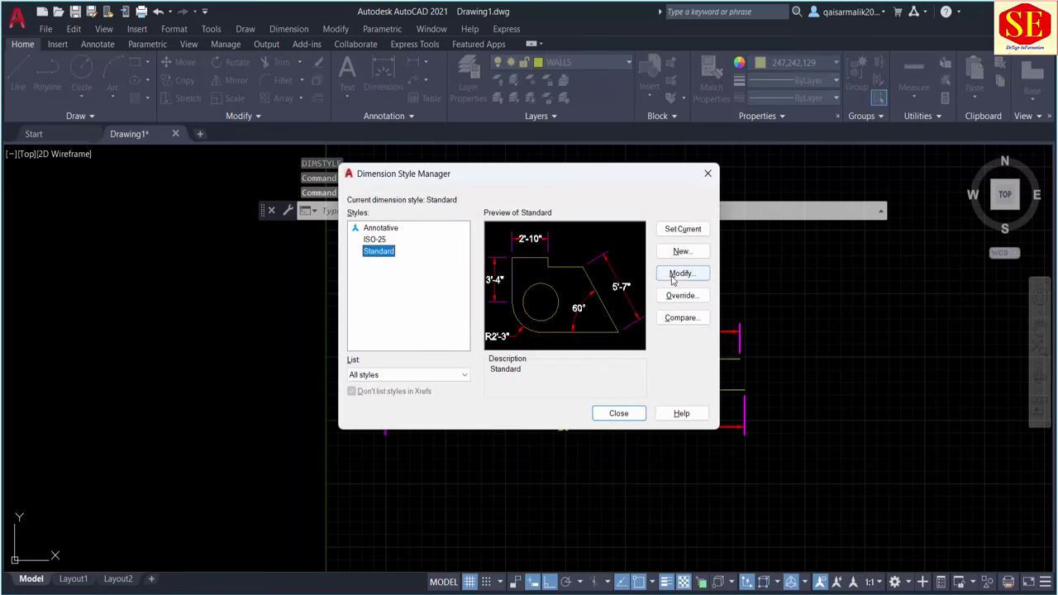
pyautogui.click(668, 278)
pyautogui.click(463, 216)
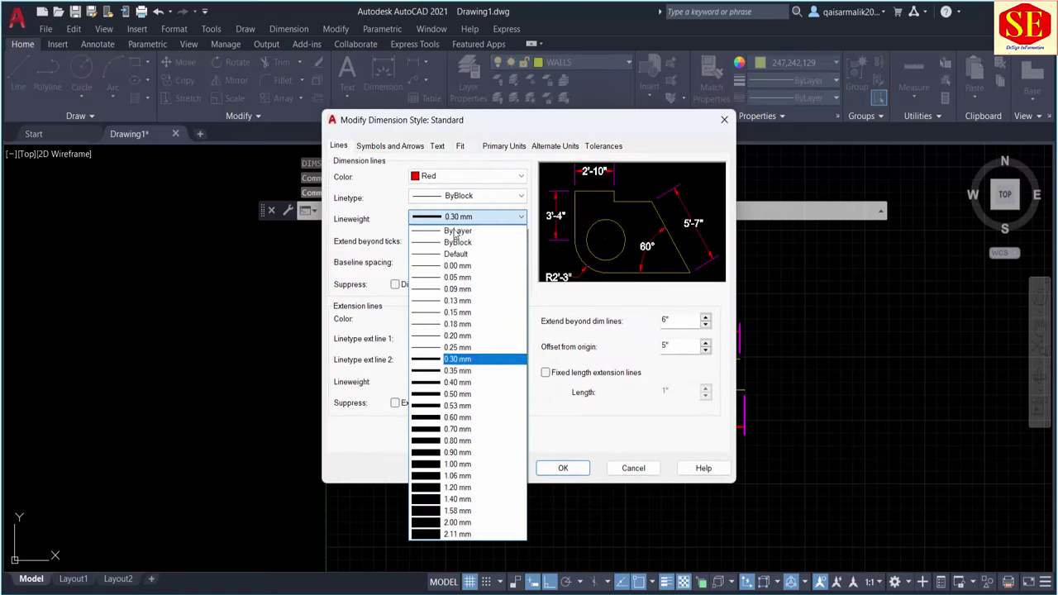
pyautogui.click(455, 231)
pyautogui.click(464, 379)
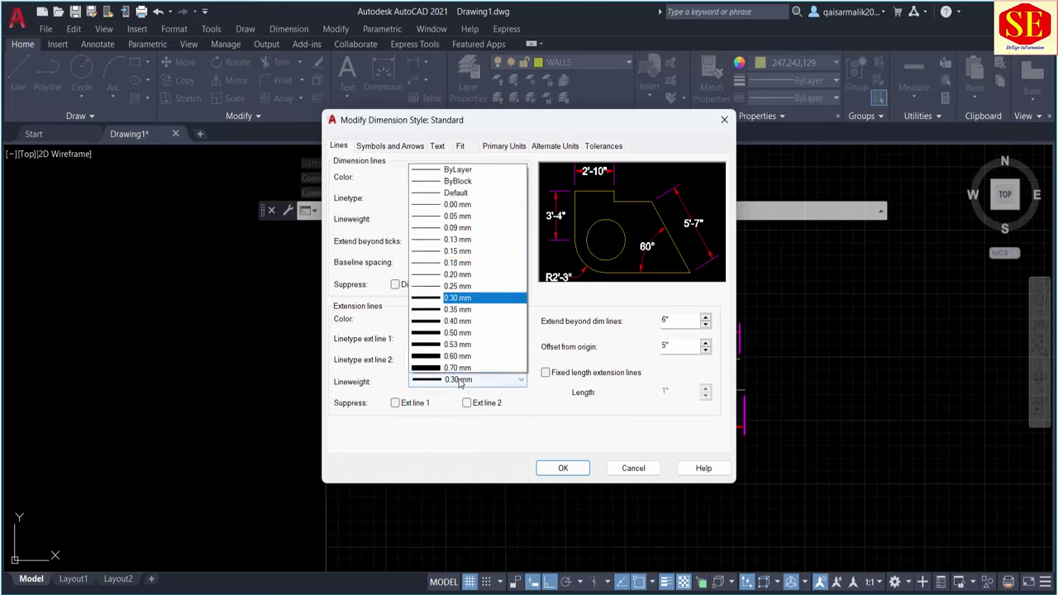
pyautogui.click(494, 63)
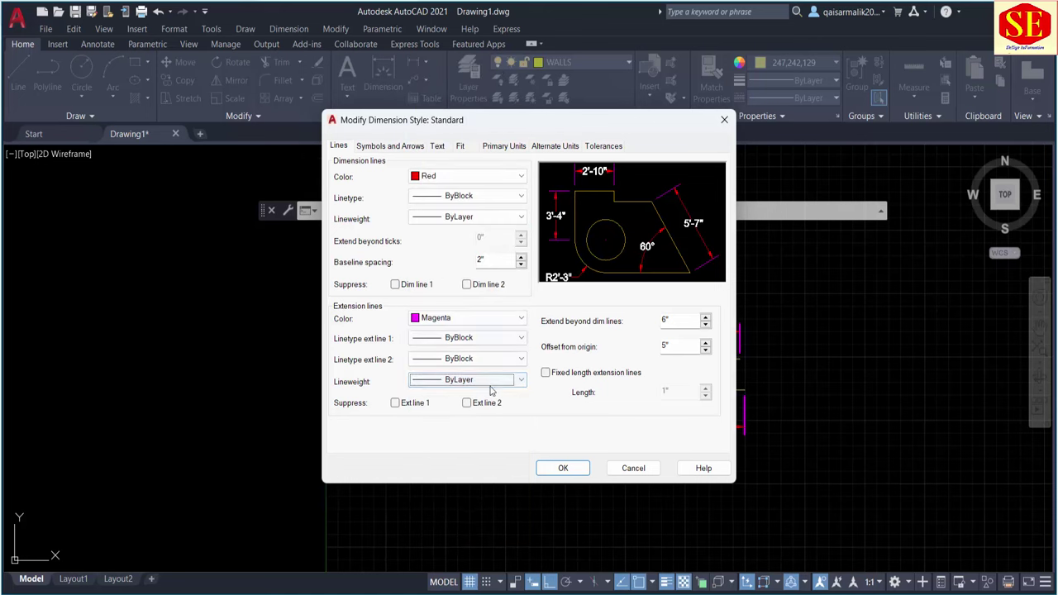
pyautogui.click(568, 471)
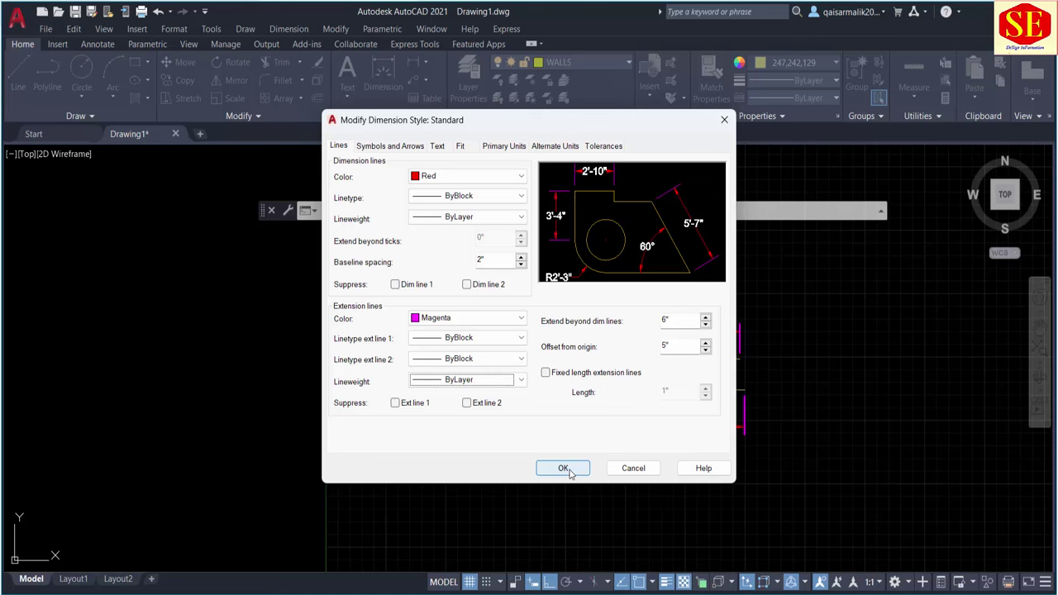
pyautogui.click(394, 148)
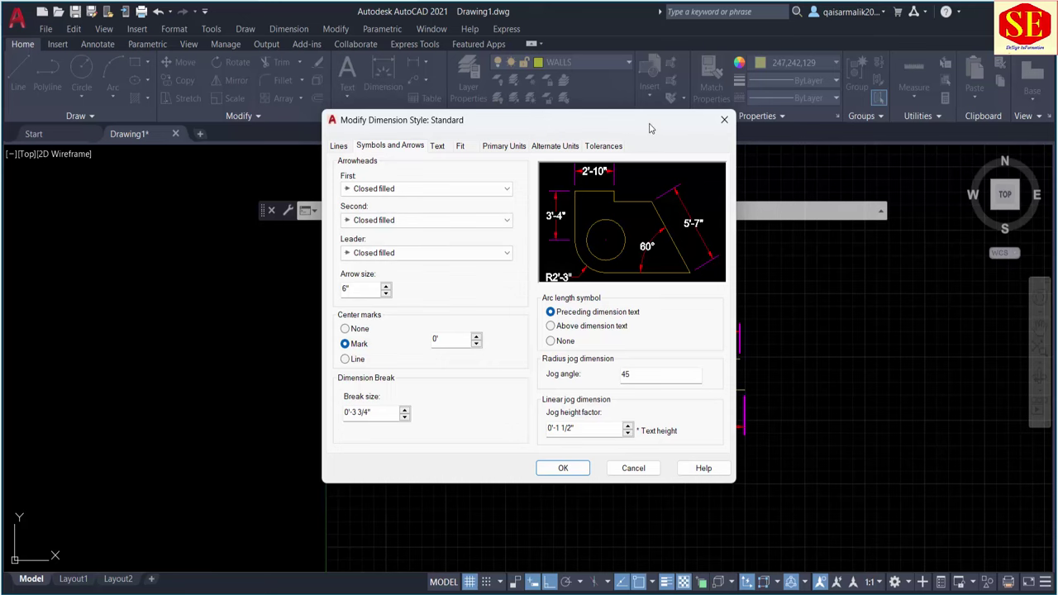
# Set both Standard-style arrowheads to Architectural tick and close the style manager
pyautogui.moveTo(650, 128); pyautogui.dragTo(386, 158)
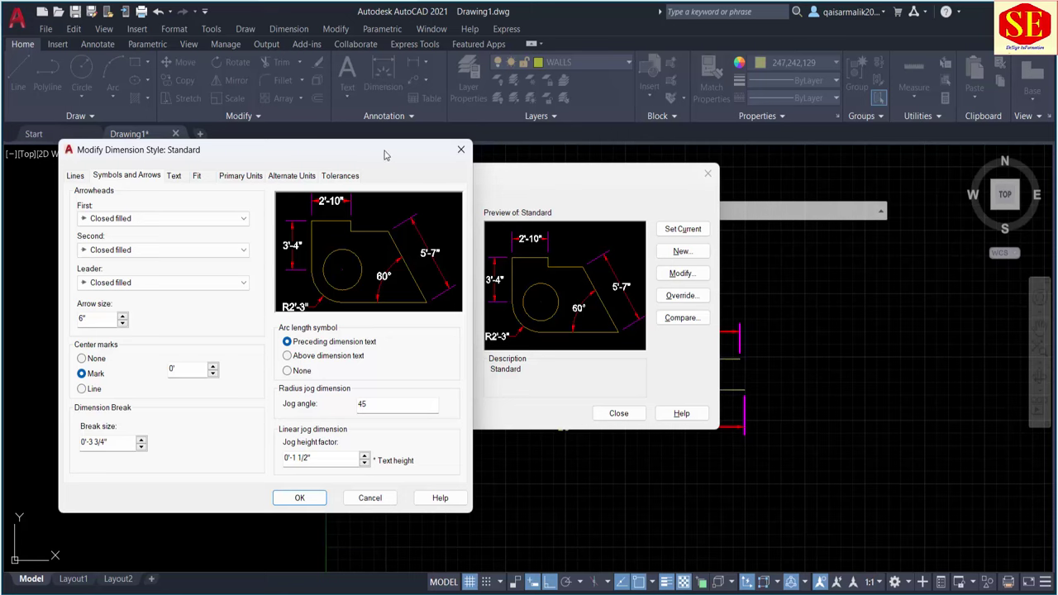
pyautogui.moveTo(384, 154); pyautogui.dragTo(602, 158)
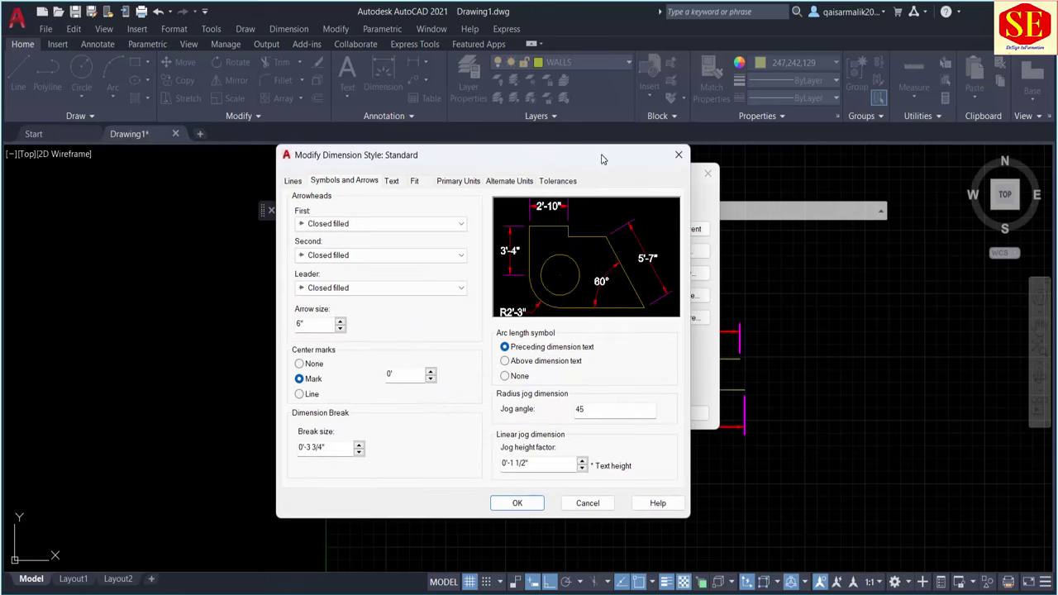
pyautogui.click(365, 223)
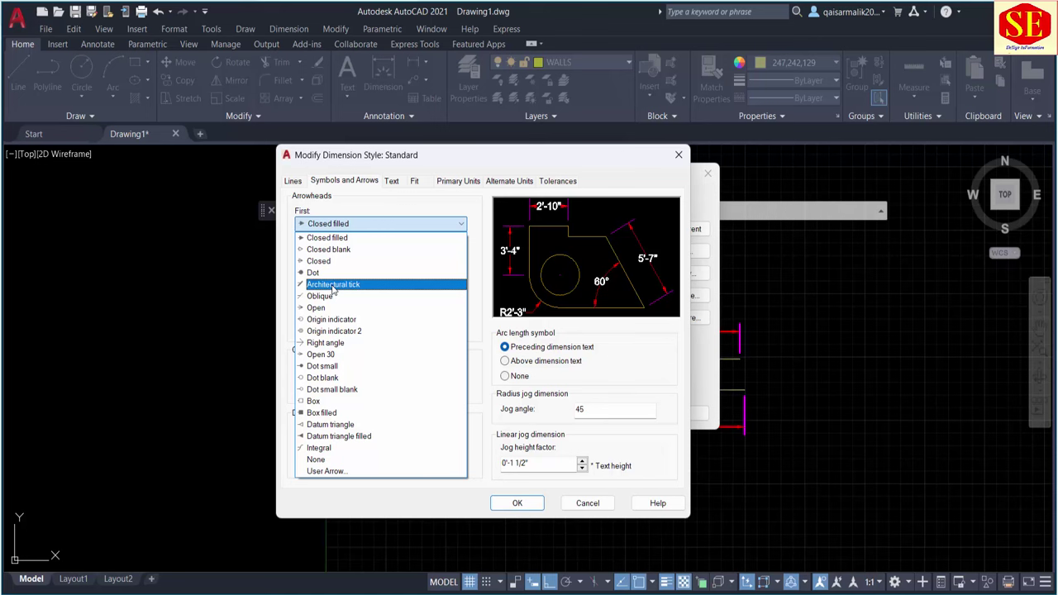
pyautogui.click(333, 285)
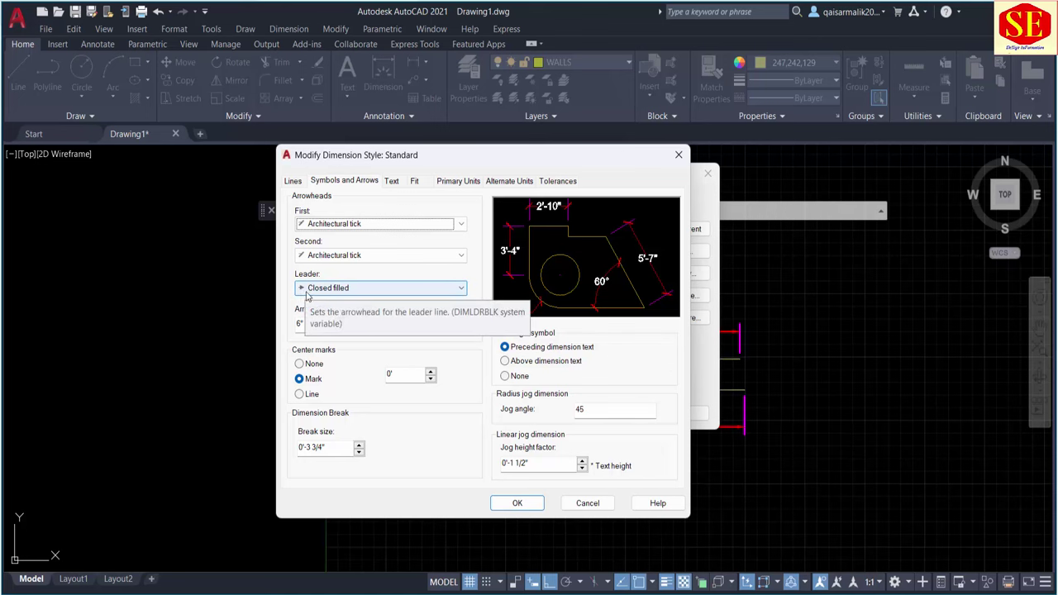
pyautogui.click(512, 506)
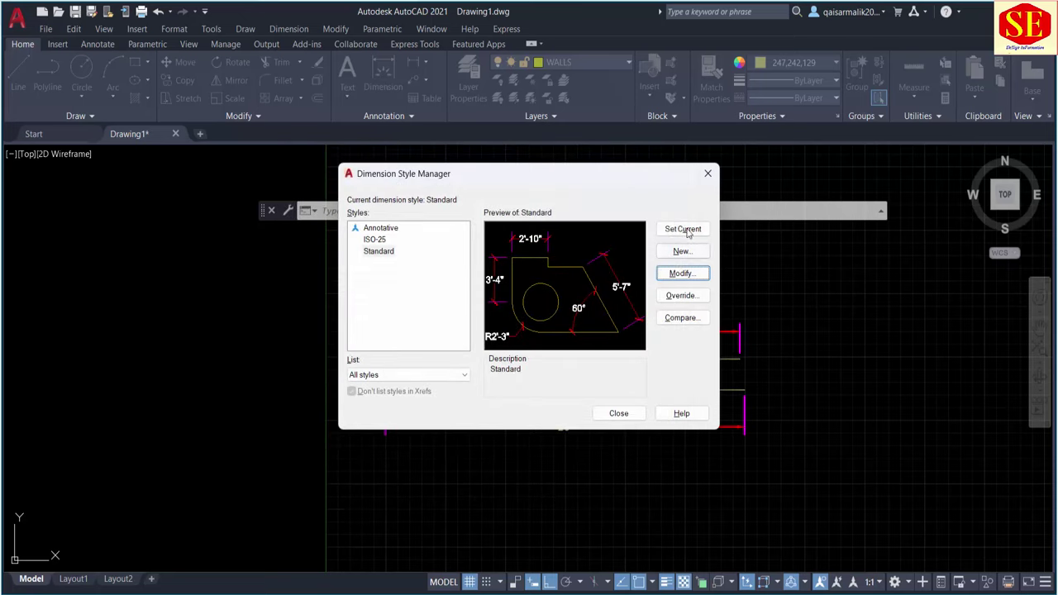
pyautogui.click(618, 413)
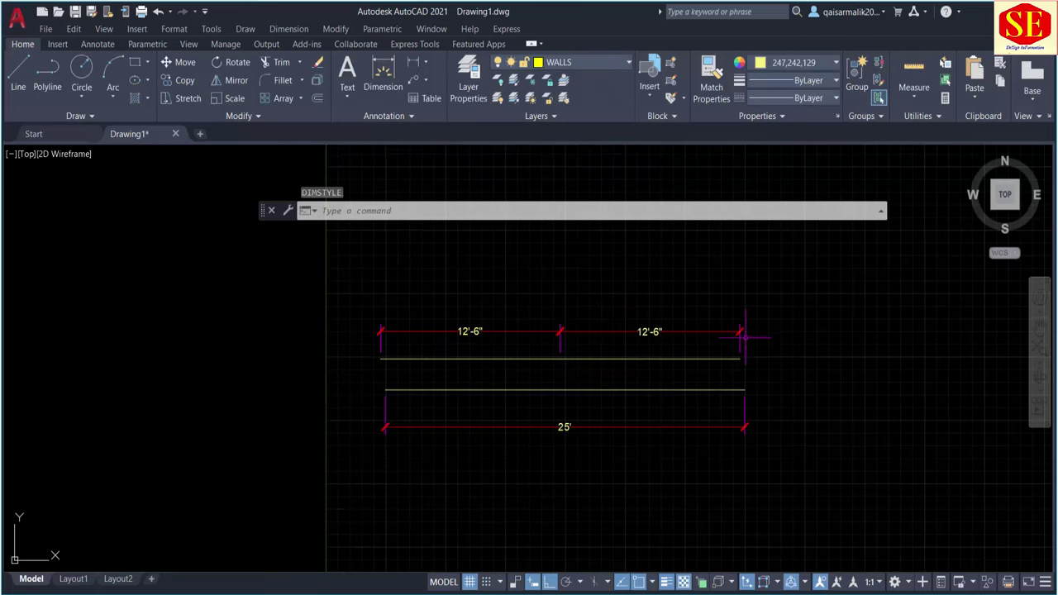
# Zoom and pan to review the 12'-6" and 25' dimensions with their tick ends
pyautogui.scroll(5, 744, 313)
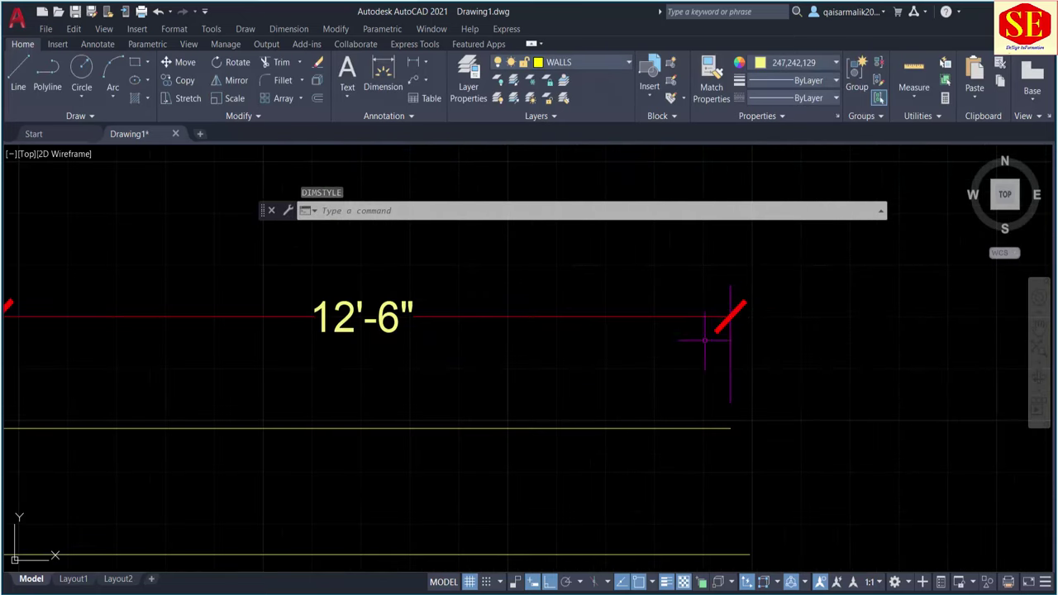
pyautogui.scroll(-4, 798, 318)
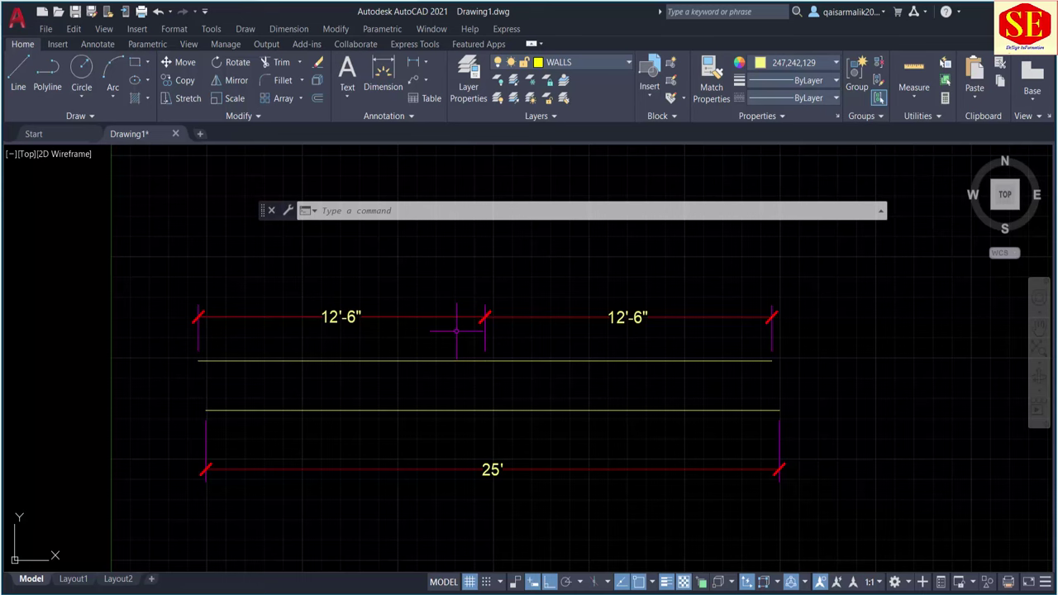
pyautogui.scroll(-4, 457, 331)
pyautogui.moveTo(465, 329)
pyautogui.mouseDown(button='middle')
pyautogui.moveTo(373, 347)
pyautogui.moveTo(285, 347)
pyautogui.mouseUp(button='middle')
pyautogui.write('D')
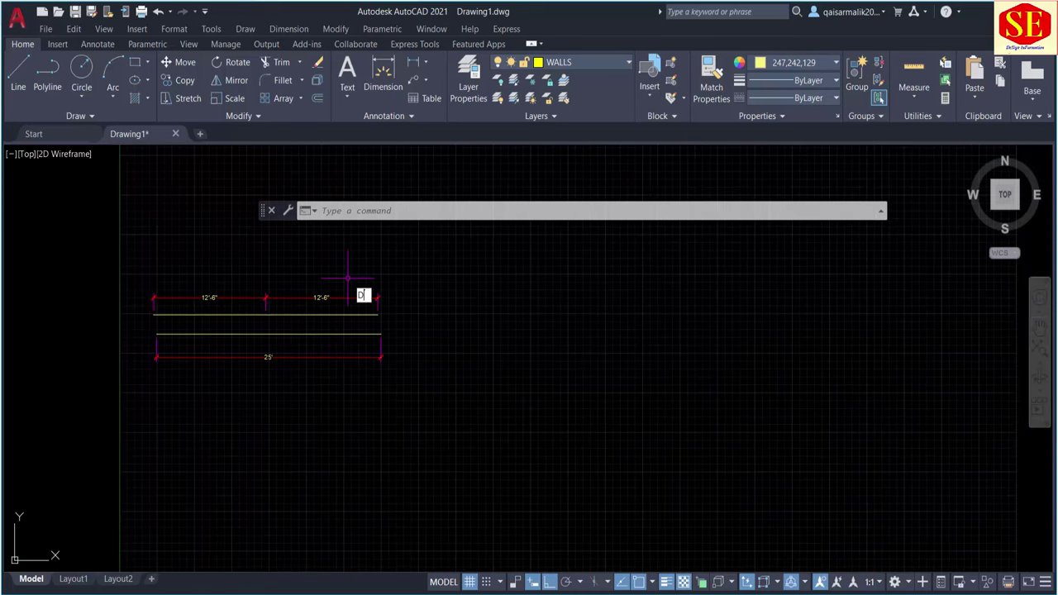
pyautogui.press('Return')
pyautogui.click(695, 279)
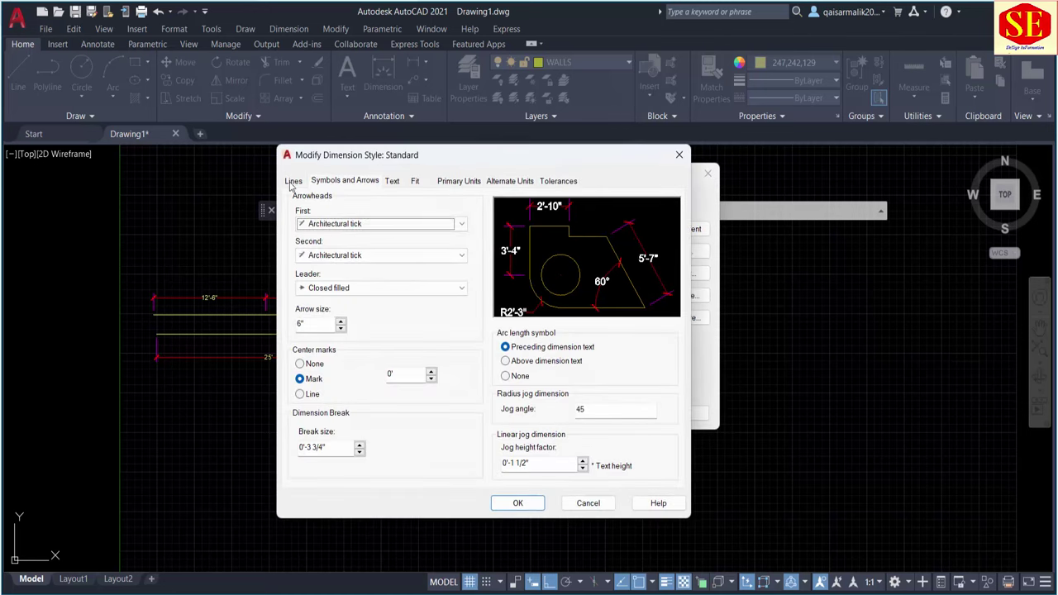
pyautogui.click(293, 182)
pyautogui.click(354, 184)
pyautogui.click(395, 184)
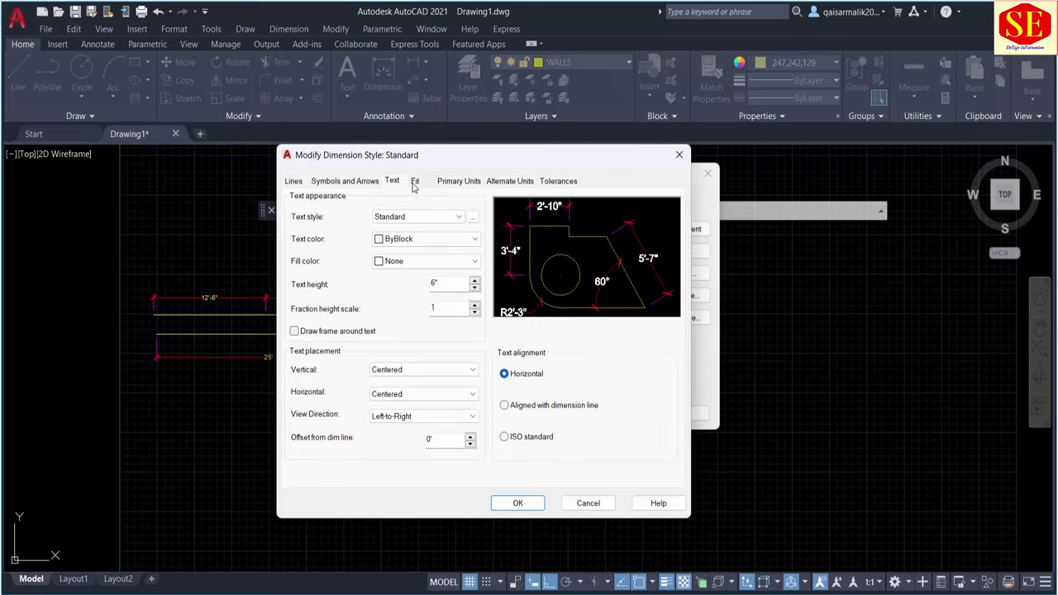
pyautogui.click(415, 184)
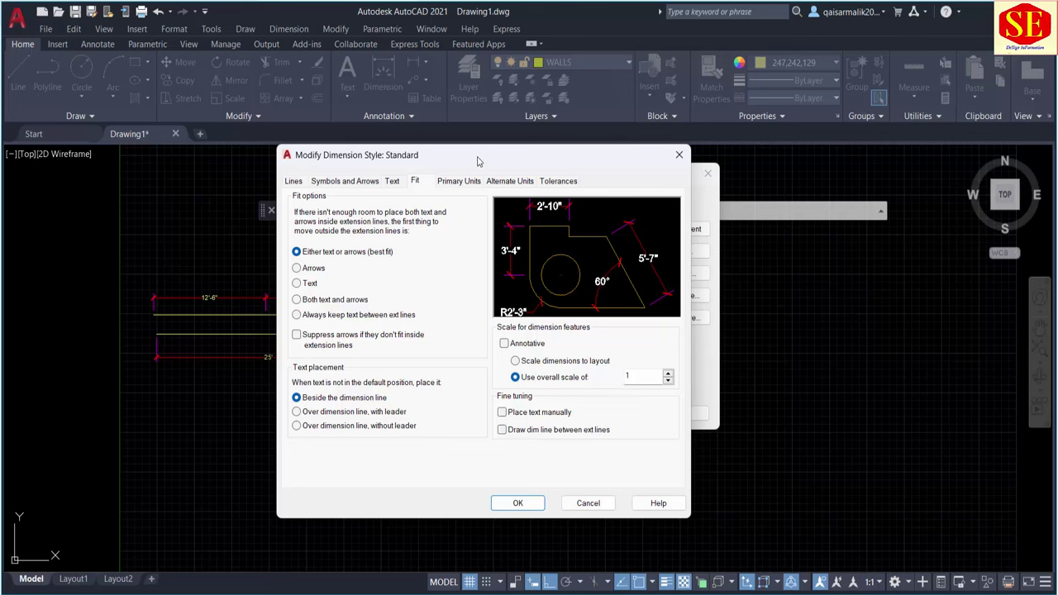
pyautogui.click(459, 184)
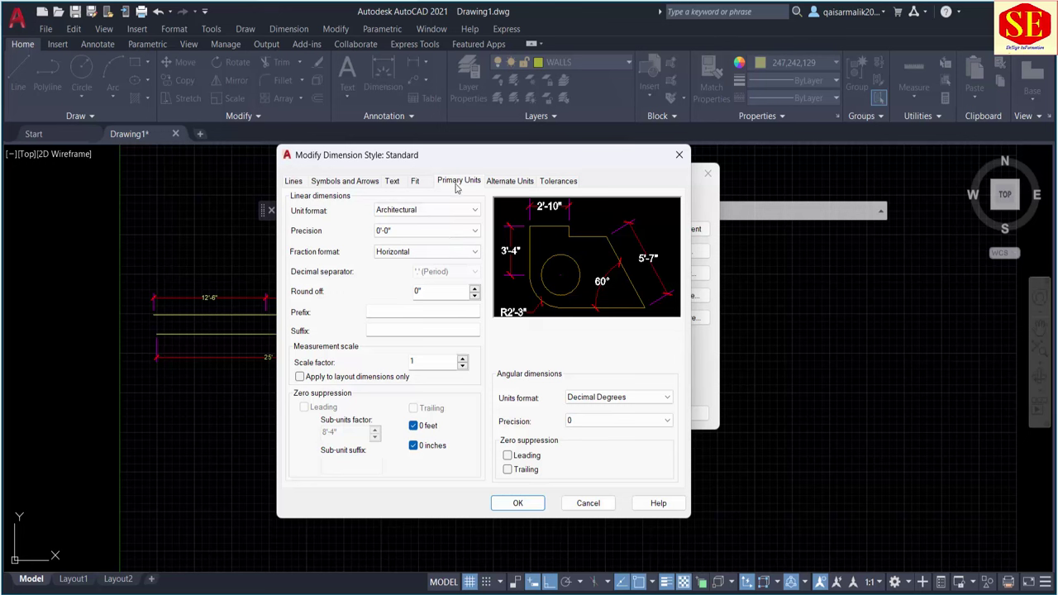
pyautogui.click(517, 503)
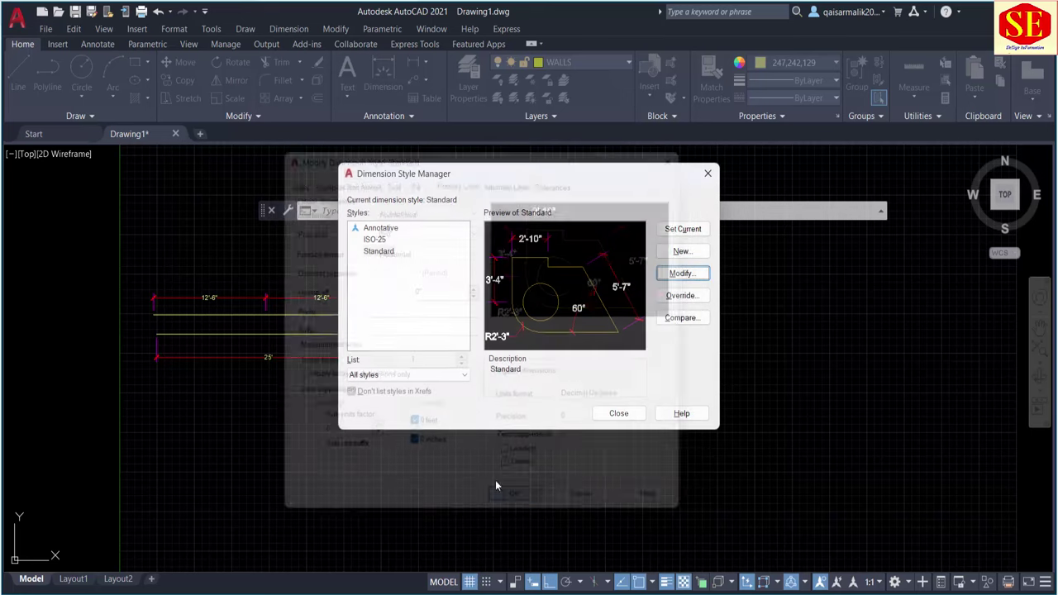
pyautogui.click(619, 413)
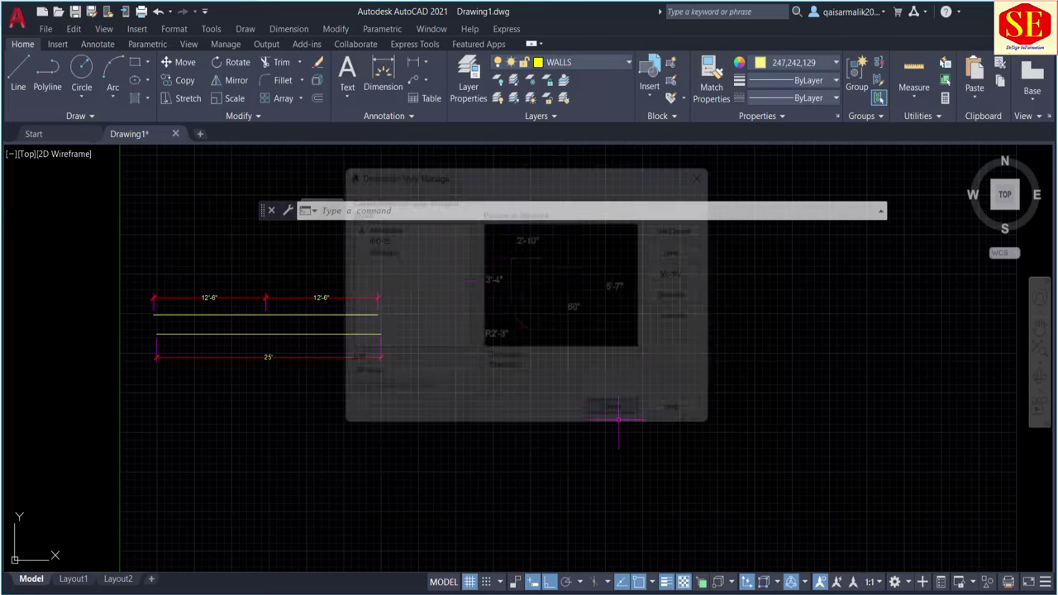
# Select the left and right 12'-6" dimensions and the bottom 25' dimension, then erase them
pyautogui.scroll(-5, 524, 303)
pyautogui.scroll(2, 443, 310)
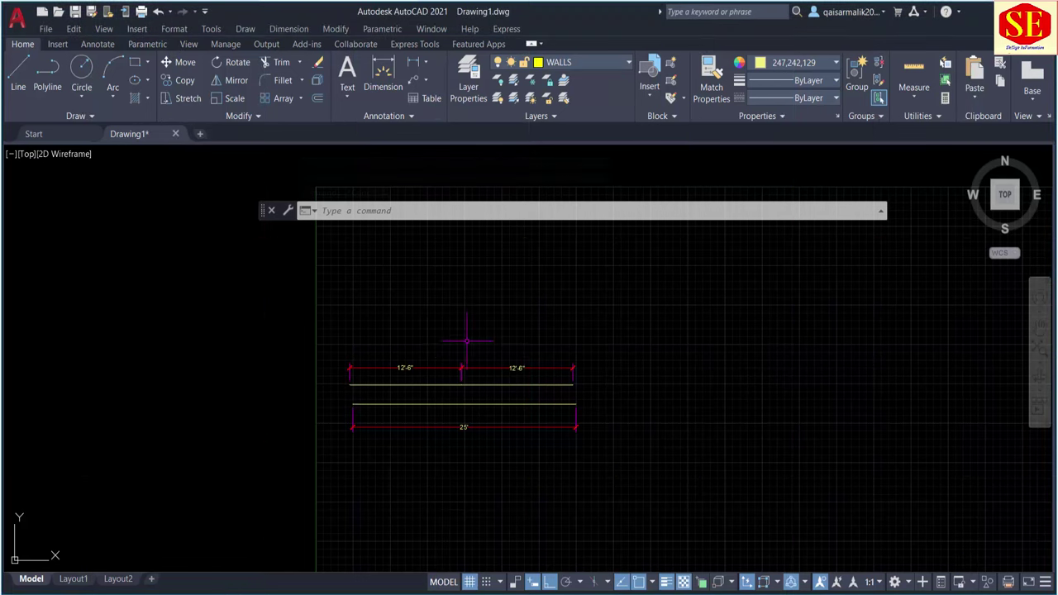
pyautogui.click(405, 368)
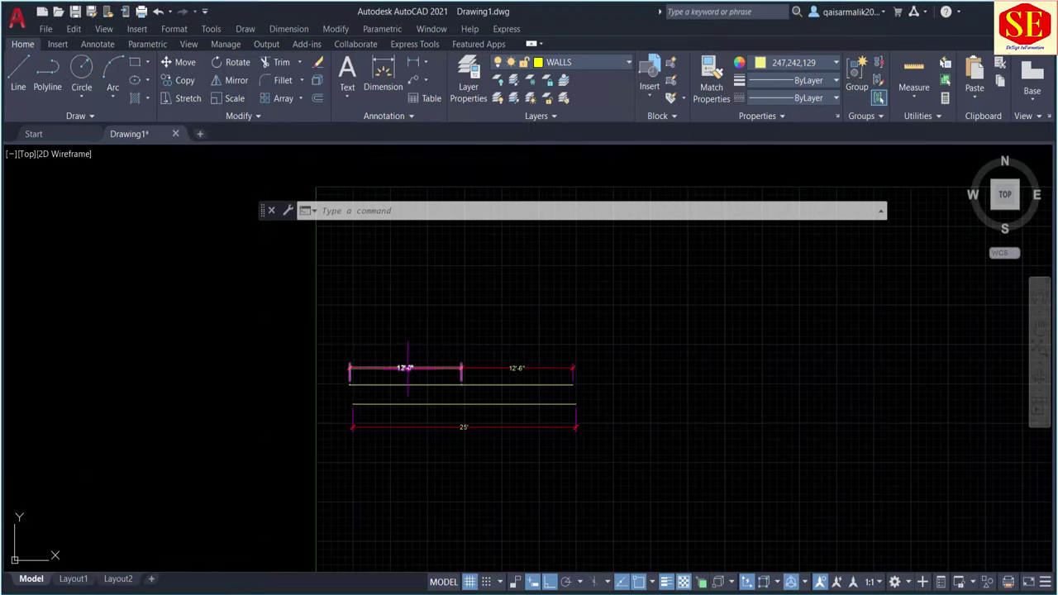
pyautogui.click(505, 367)
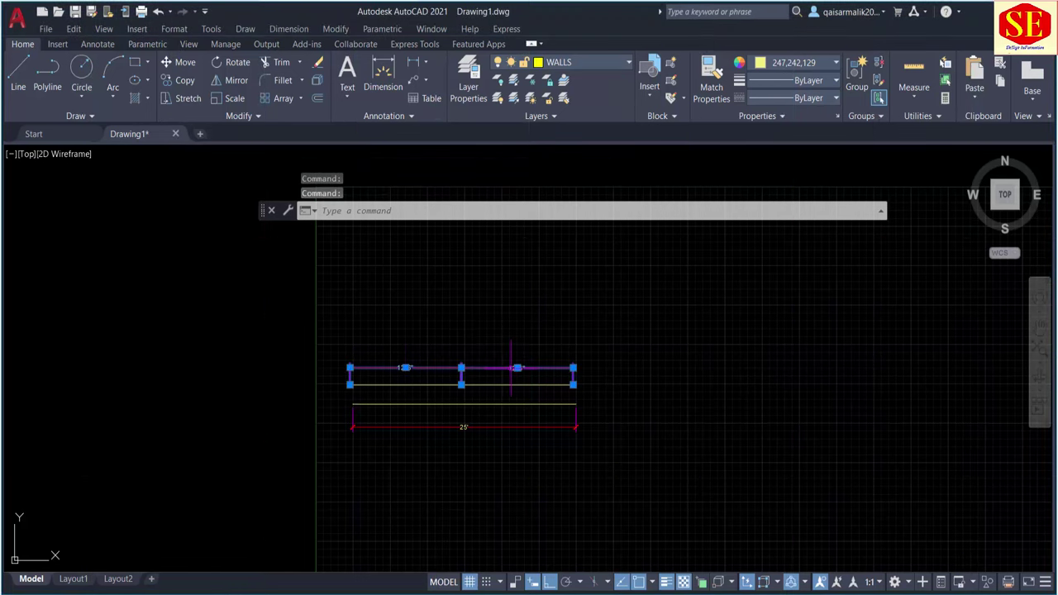
pyautogui.click(455, 426)
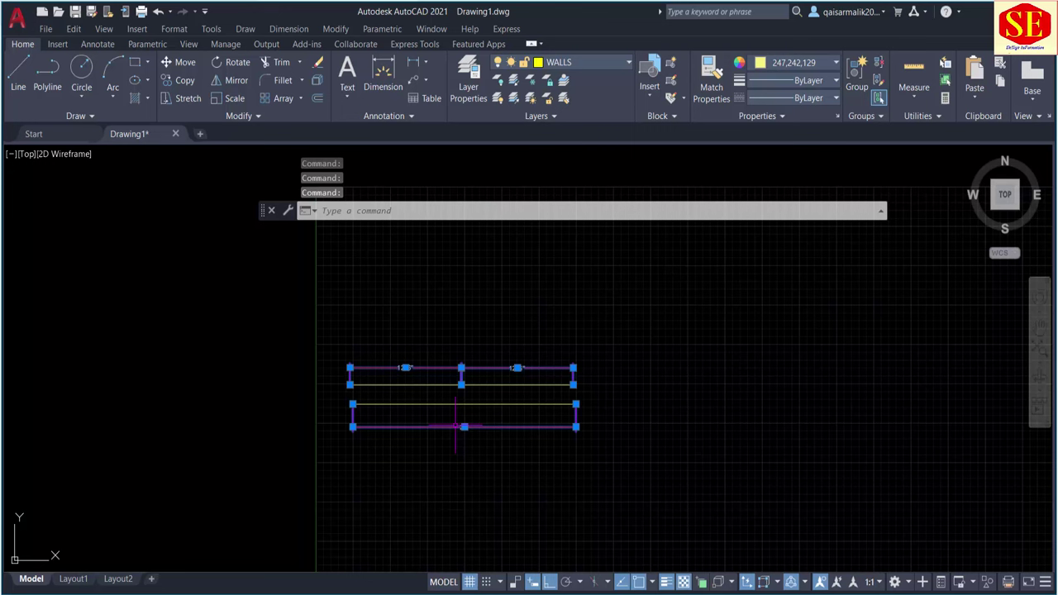
pyautogui.press('Return')
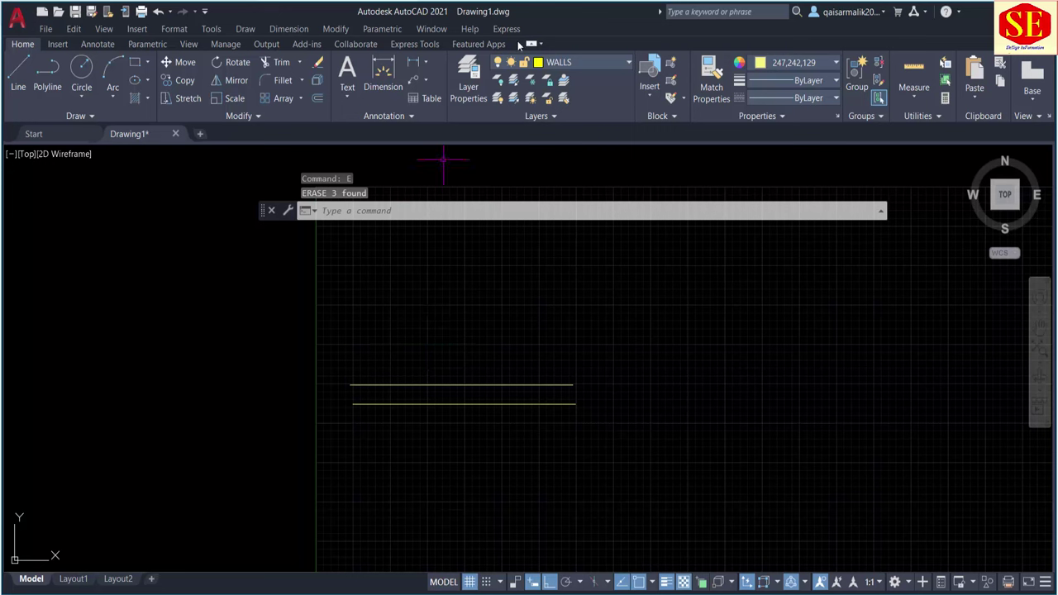
# Make DIM the current layer with colour set to ByLayer
pyautogui.click(549, 66)
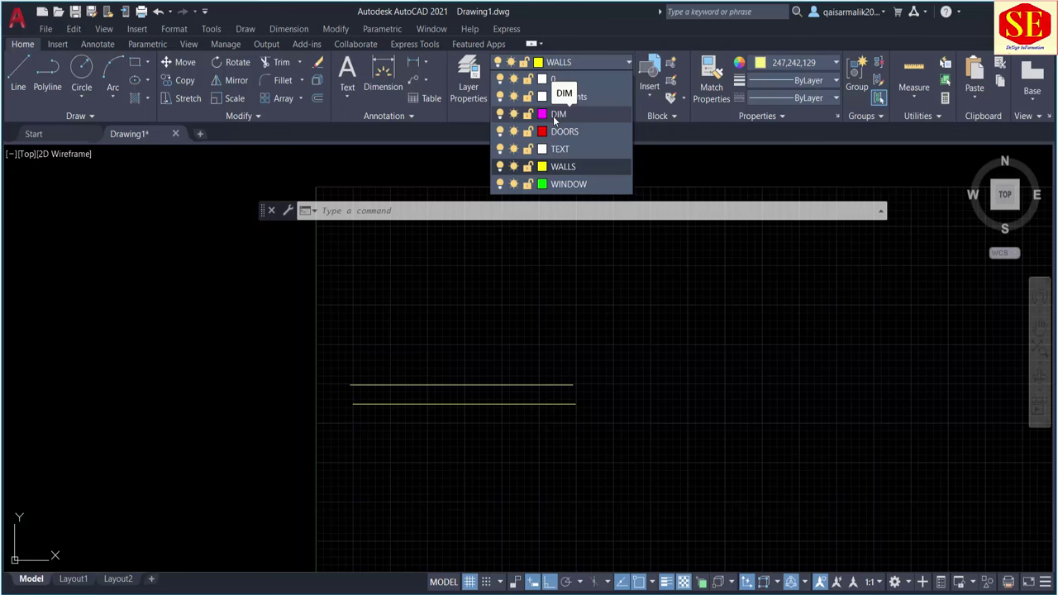
pyautogui.click(553, 115)
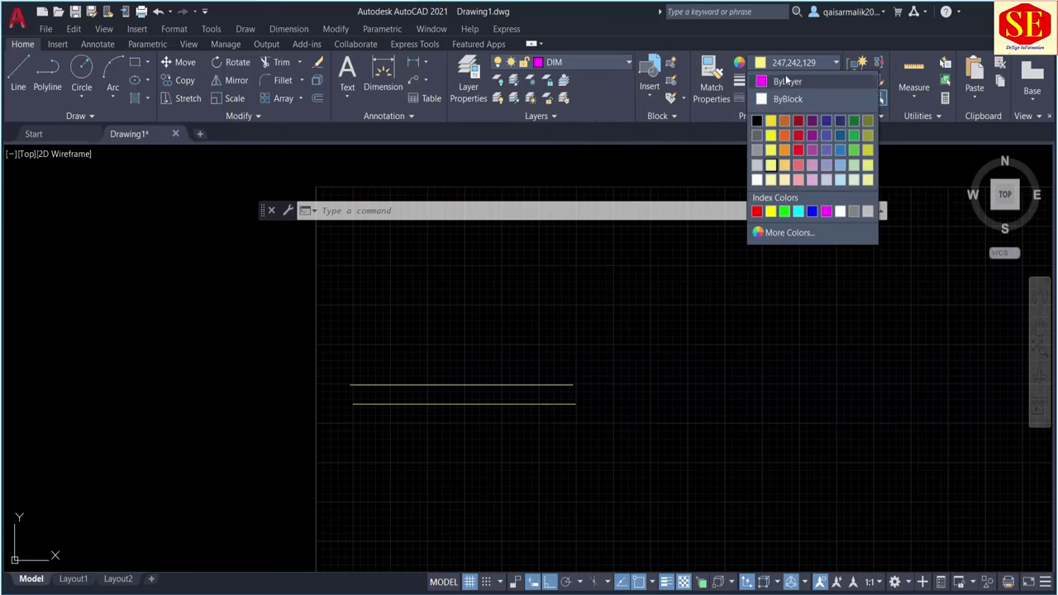
pyautogui.click(786, 80)
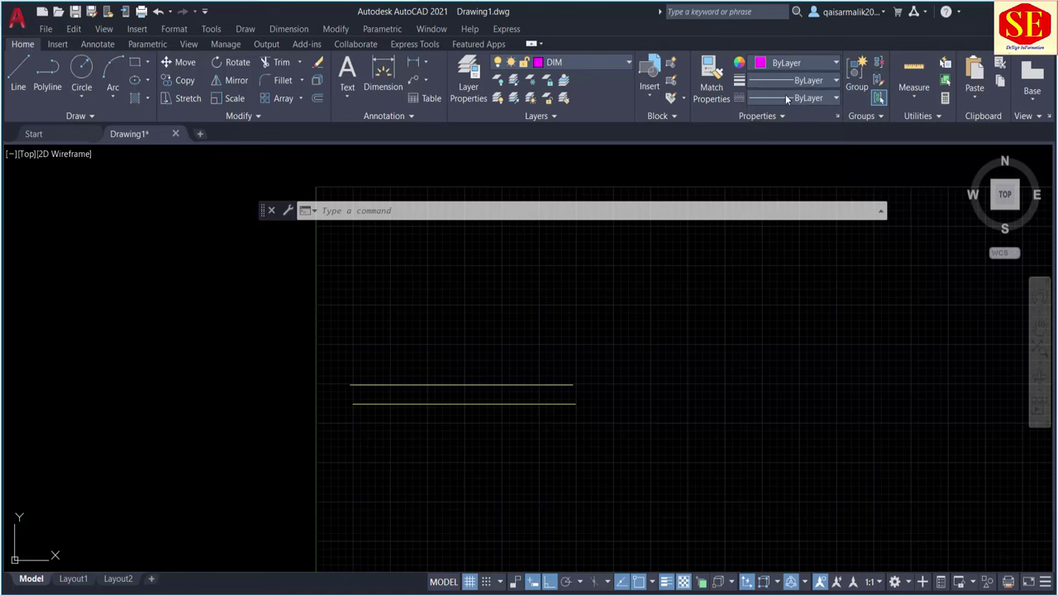
# Place a 25' linear dimension above the upper wall line, between its two endpoints
pyautogui.click(415, 64)
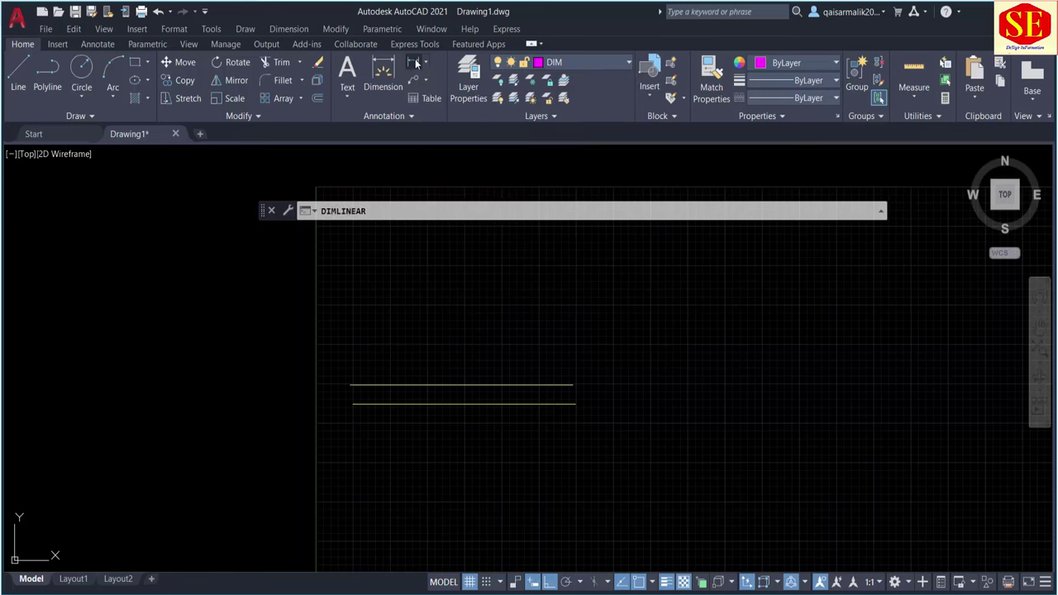
pyautogui.click(352, 385)
pyautogui.click(573, 385)
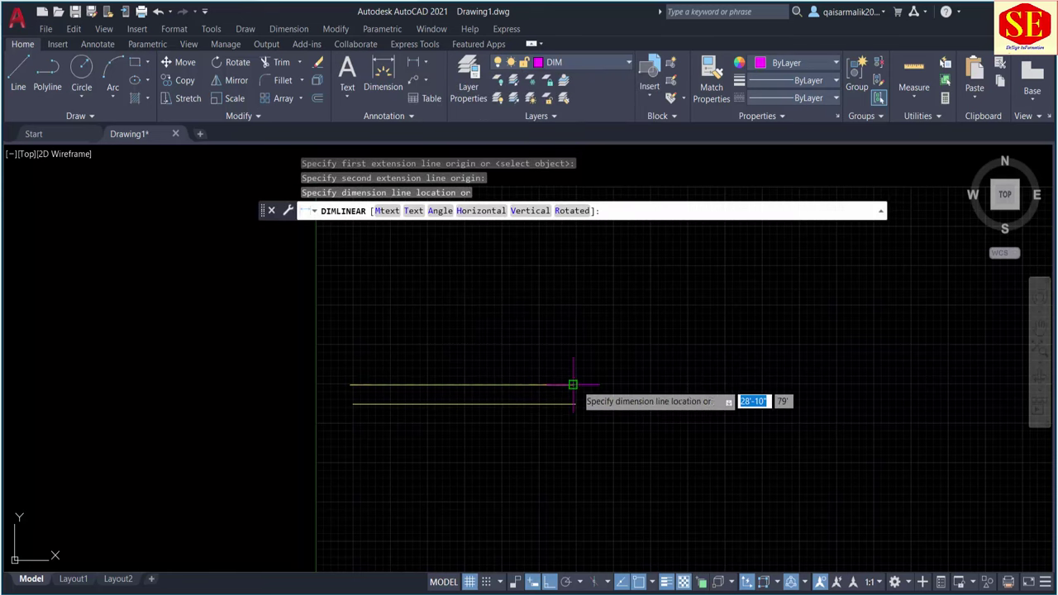
pyautogui.scroll(4, 549, 376)
pyautogui.click(541, 357)
pyautogui.scroll(-2, 757, 291)
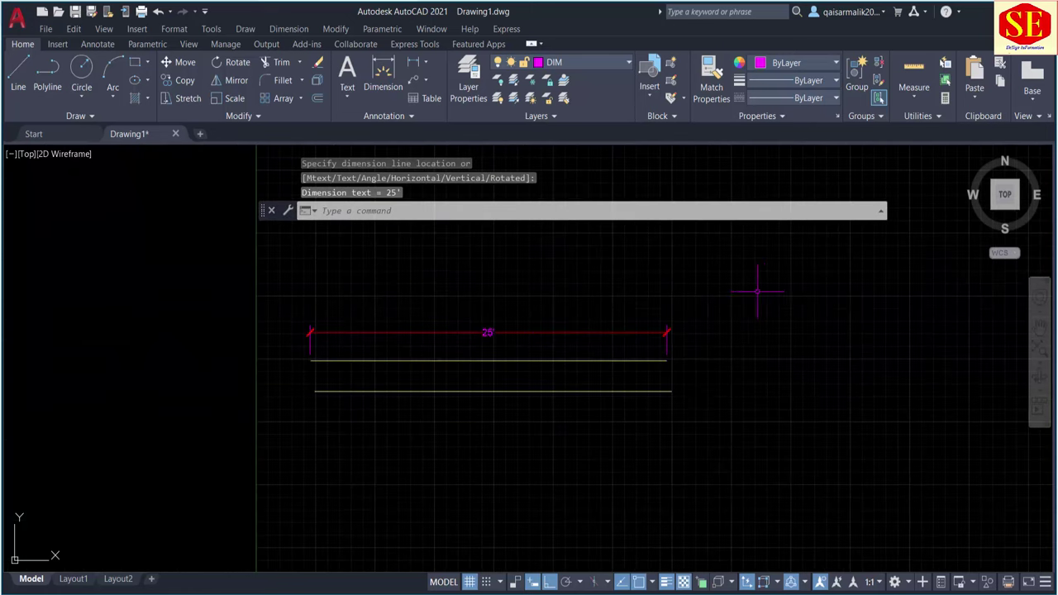
pyautogui.click(427, 359)
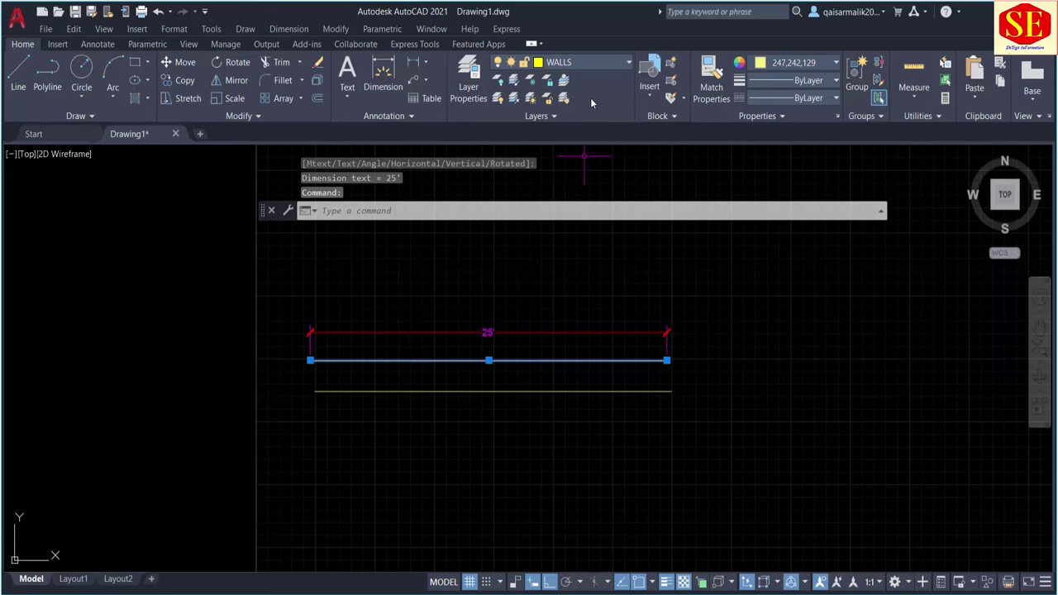
pyautogui.press('Escape')
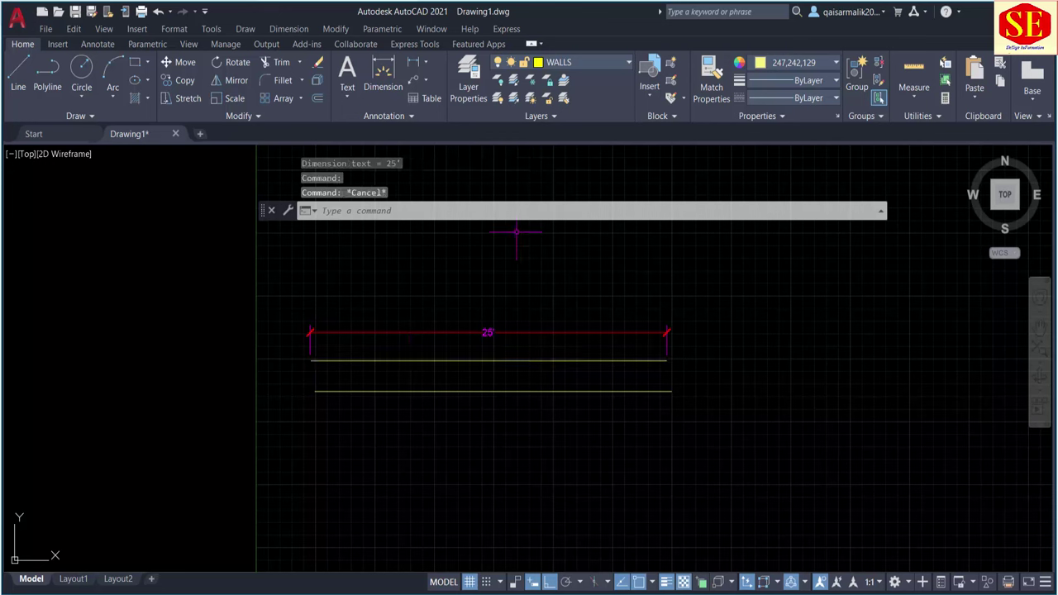
pyautogui.click(484, 332)
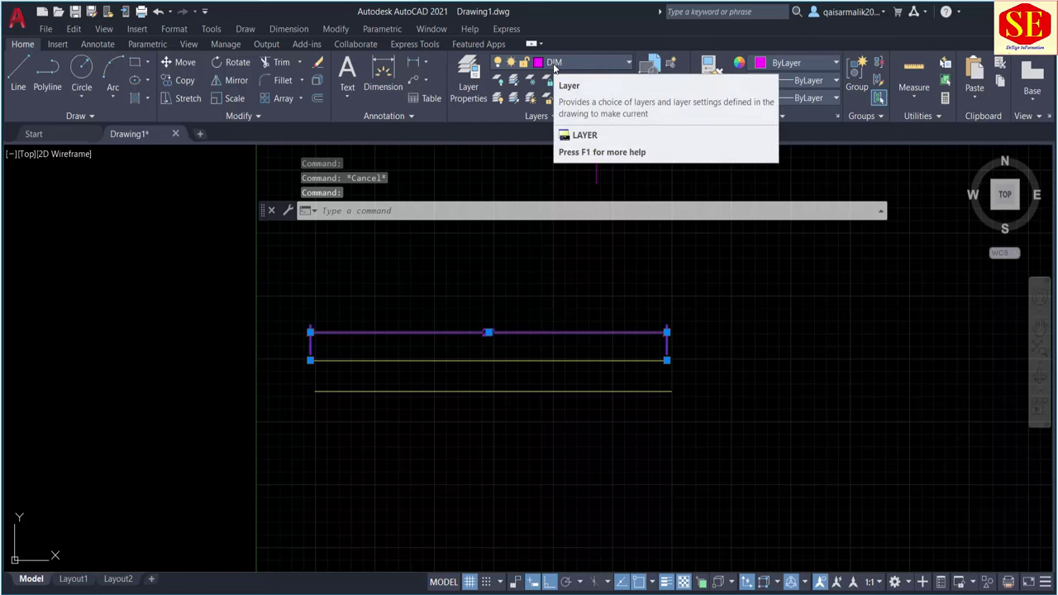
pyautogui.click(553, 65)
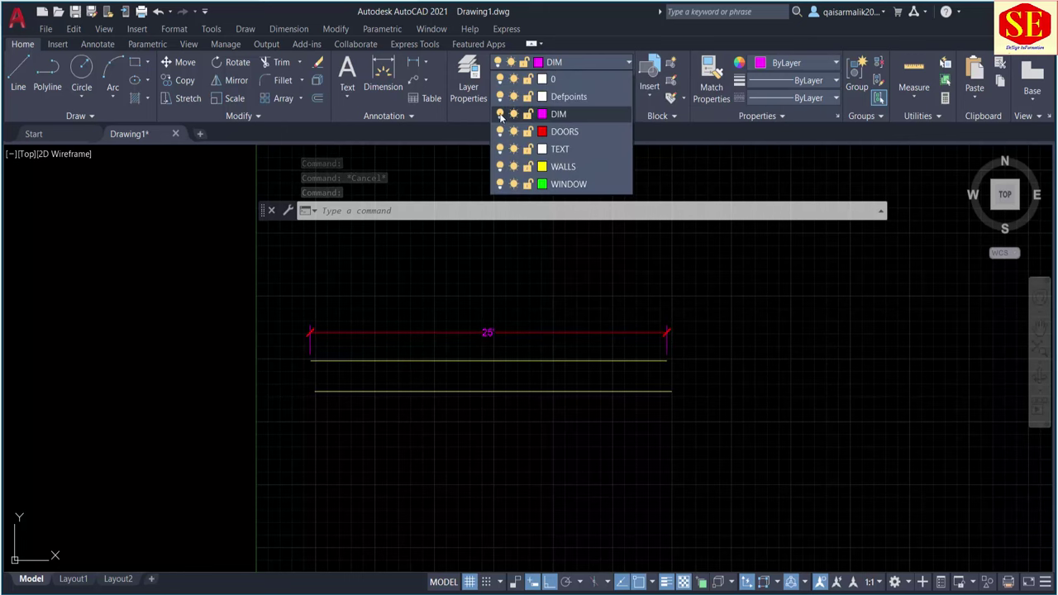
pyautogui.click(499, 115)
pyautogui.click(460, 295)
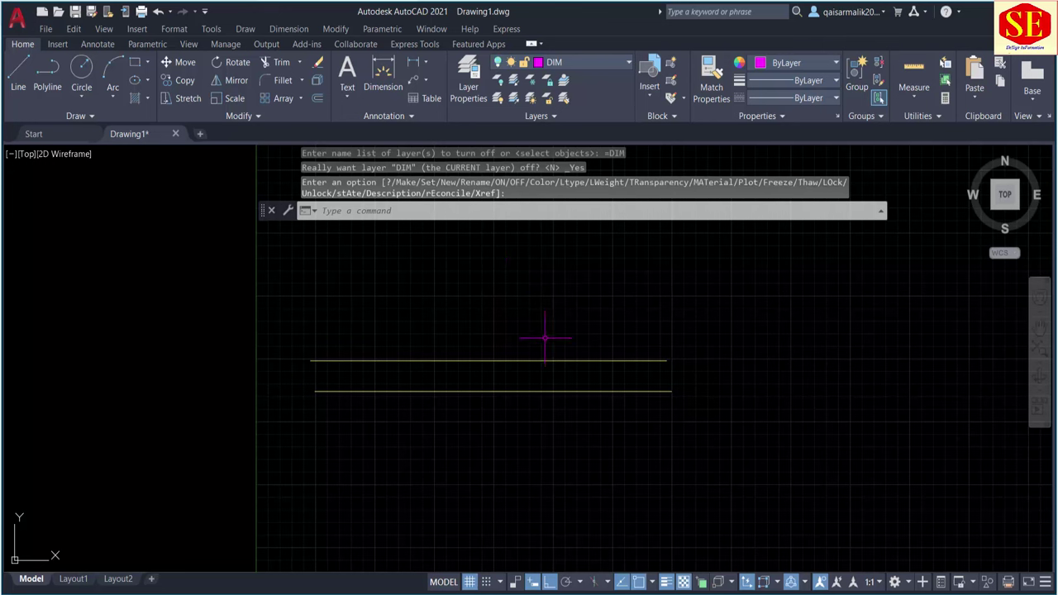
pyautogui.click(564, 64)
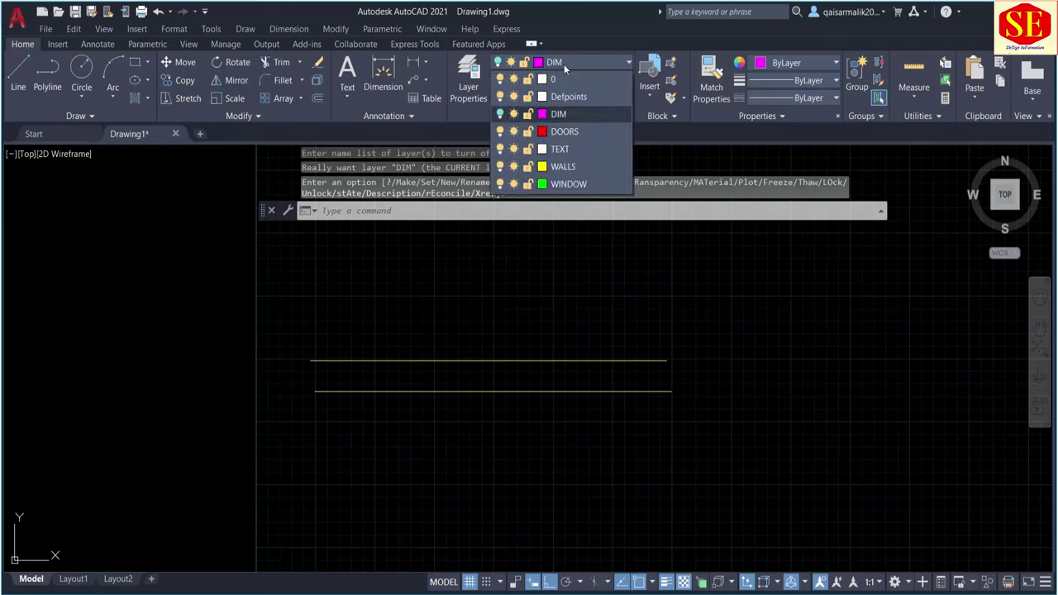
pyautogui.click(501, 169)
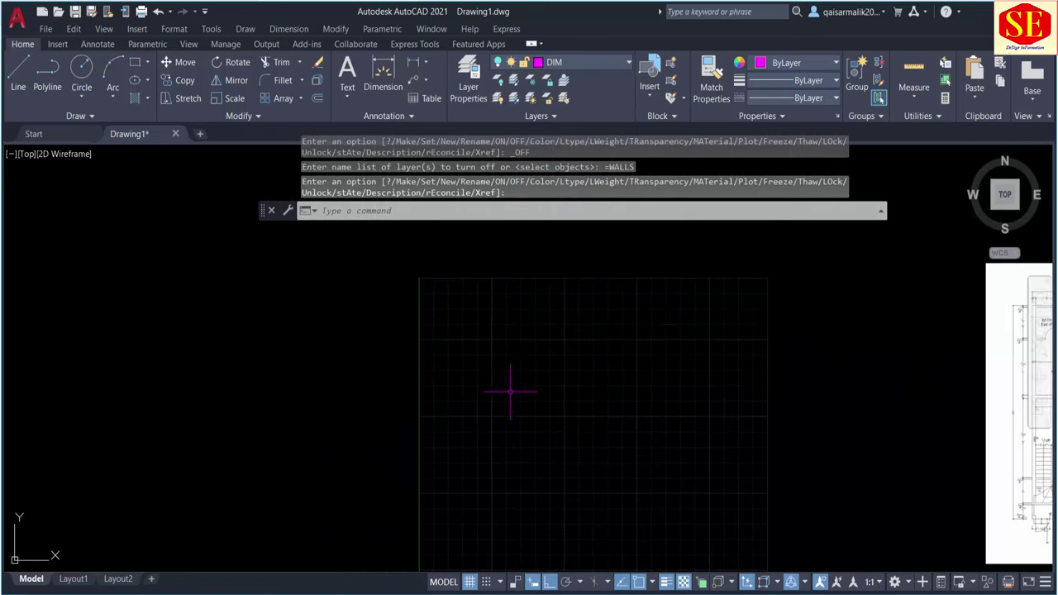
pyautogui.click(570, 63)
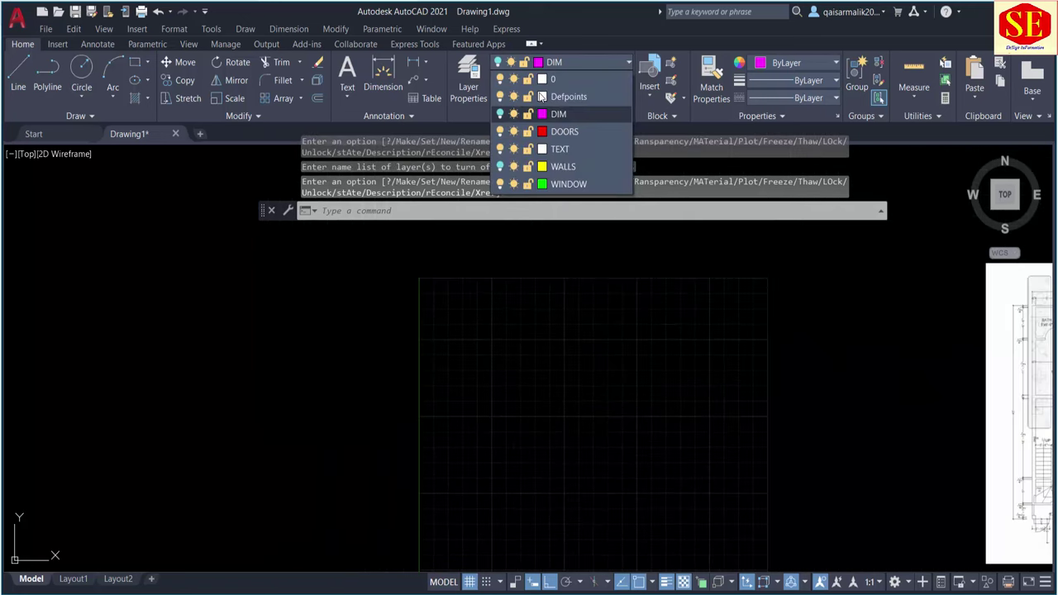
pyautogui.click(504, 116)
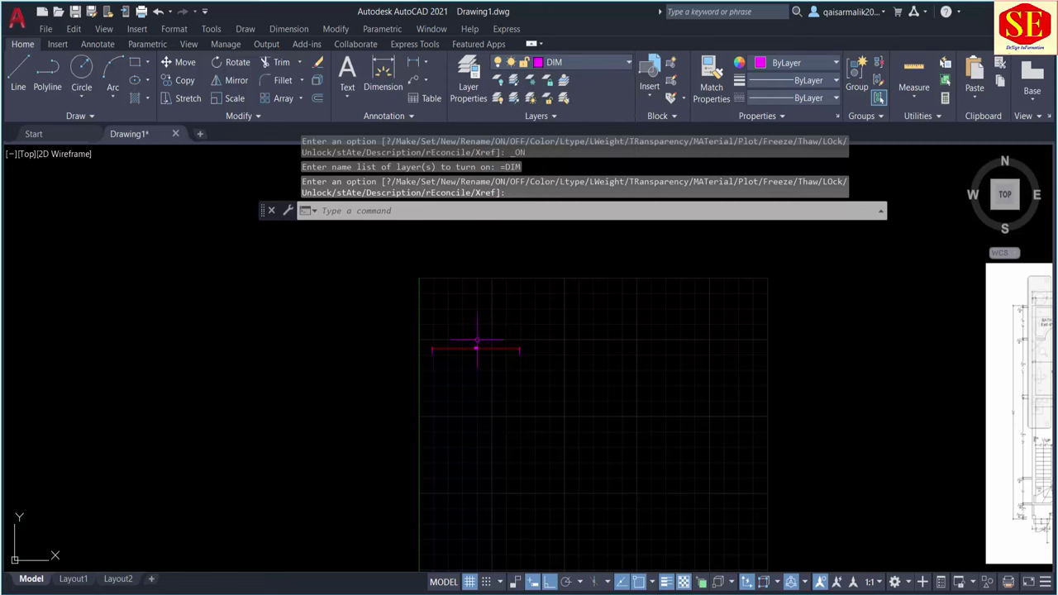
pyautogui.scroll(2, 503, 354)
pyautogui.click(574, 62)
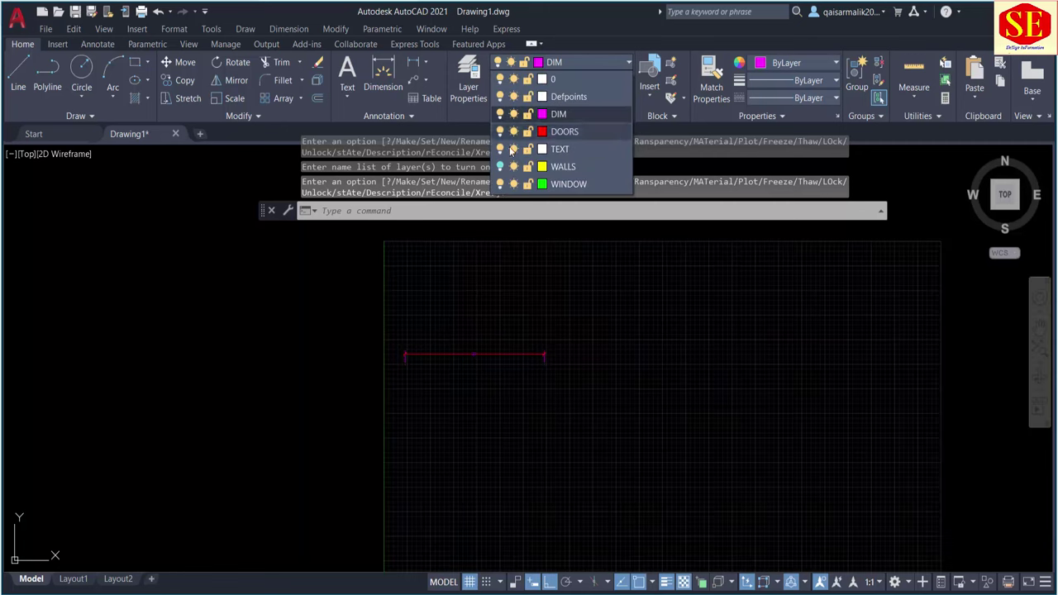
pyautogui.click(501, 166)
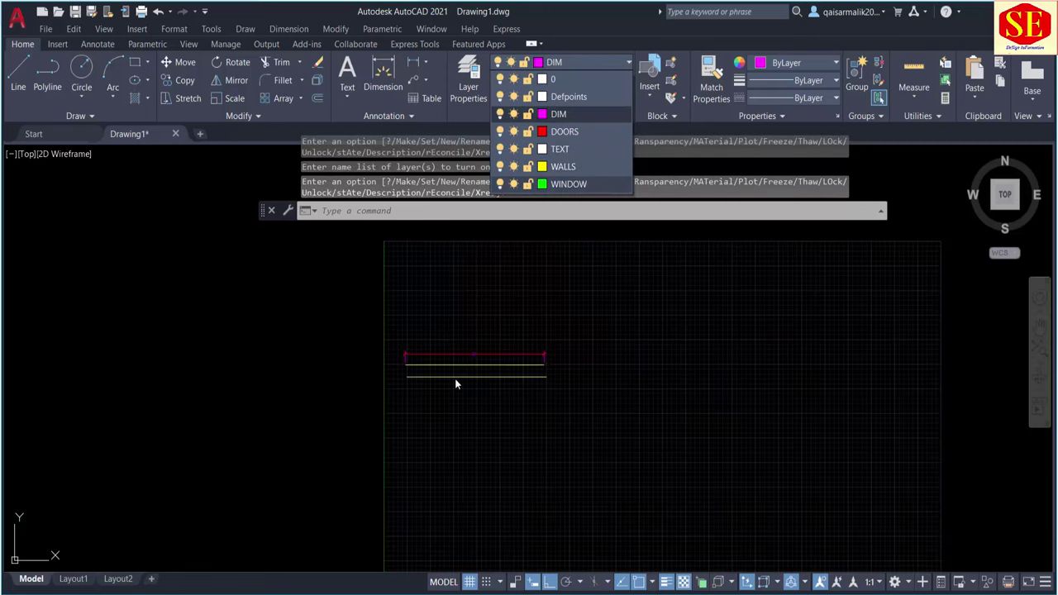
pyautogui.scroll(3, 455, 380)
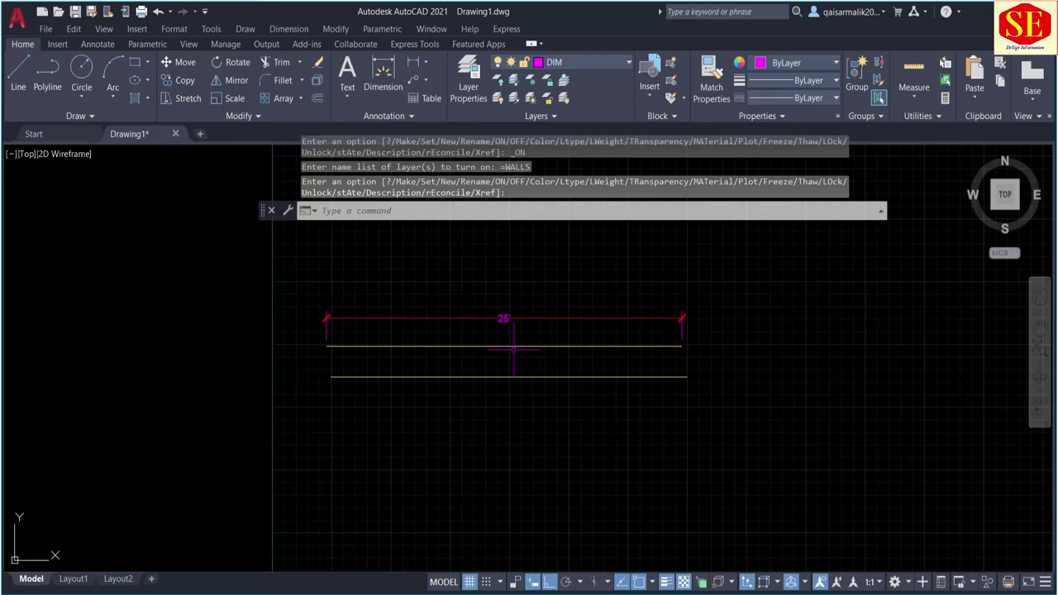
pyautogui.scroll(-3, 513, 349)
pyautogui.moveTo(554, 349); pyautogui.dragTo(372, 354, button='middle')
pyautogui.scroll(-3, 368, 346)
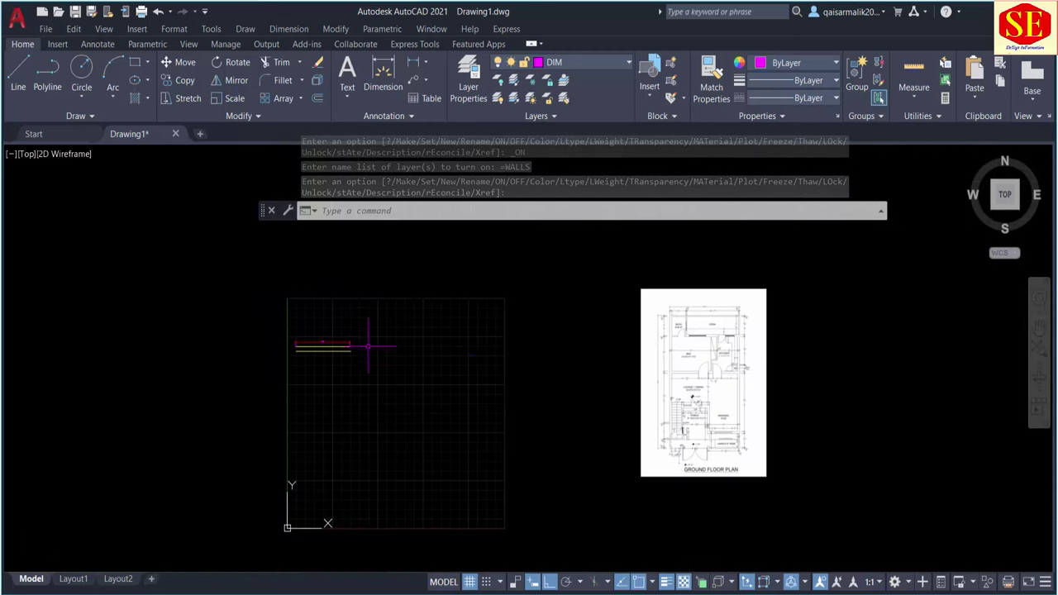
pyautogui.scroll(5, 307, 353)
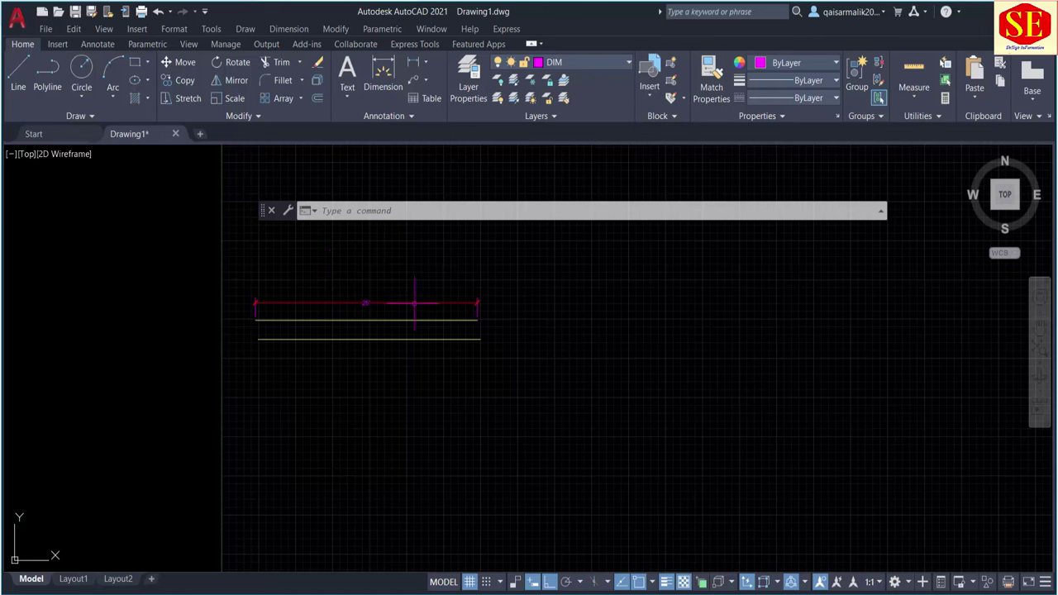
# Crossing-select the dimension and both wall lines and erase them
pyautogui.click(524, 257)
pyautogui.click(226, 372)
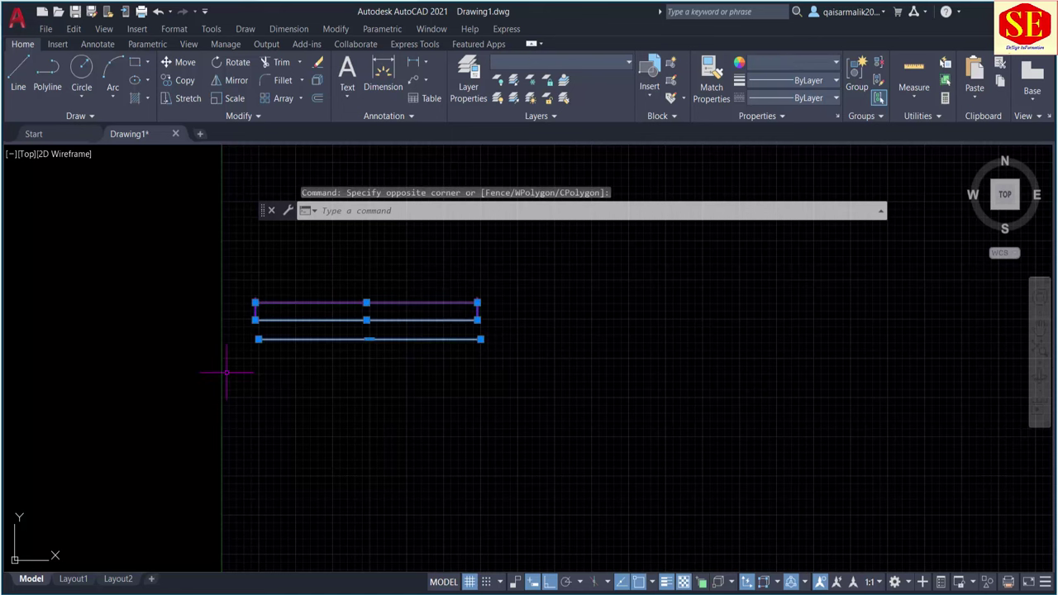
pyautogui.write('e')
pyautogui.press('Return')
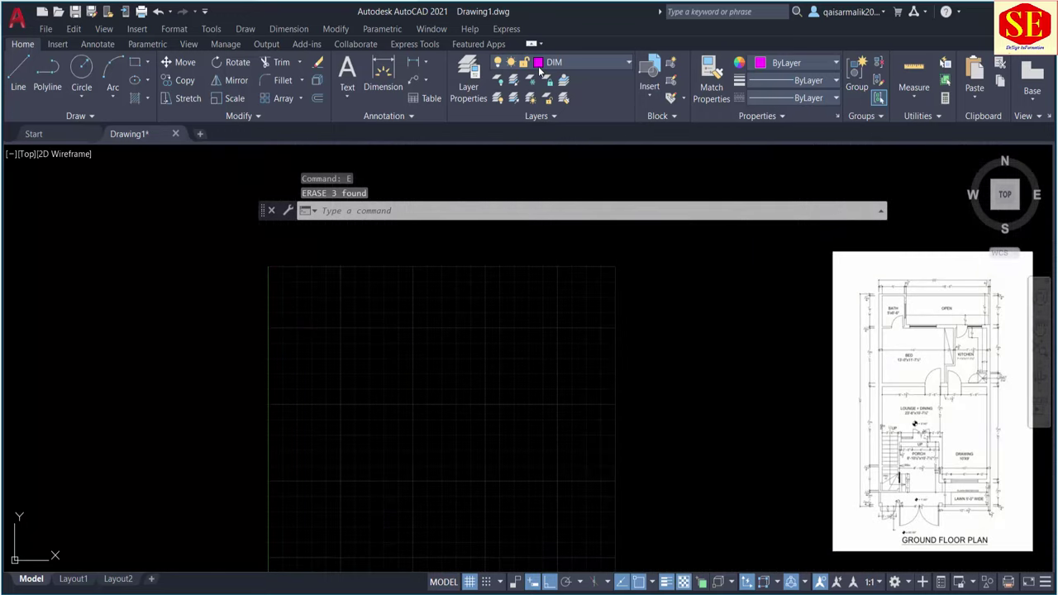
# Make WALLS the current layer and pan to an empty drawing area
pyautogui.click(541, 66)
pyautogui.click(526, 174)
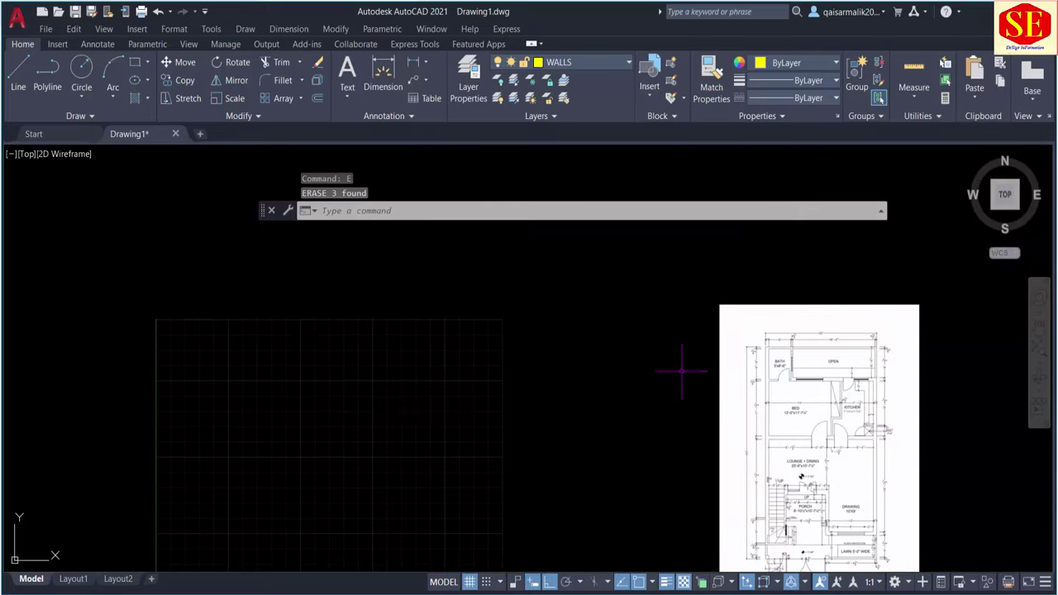
pyautogui.moveTo(402, 403); pyautogui.dragTo(627, 364, button='middle')
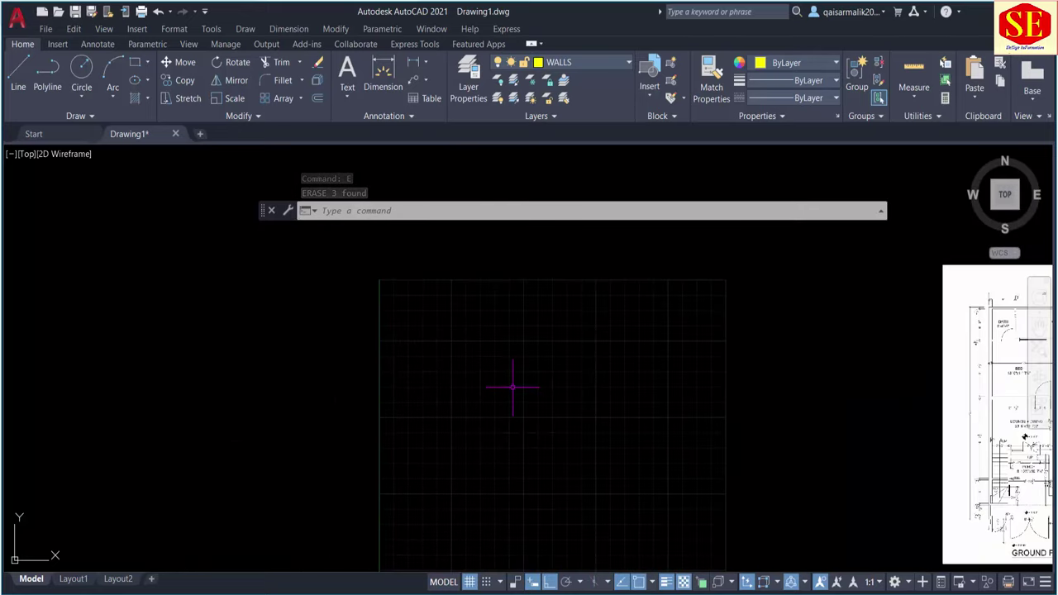
pyautogui.write('PL')
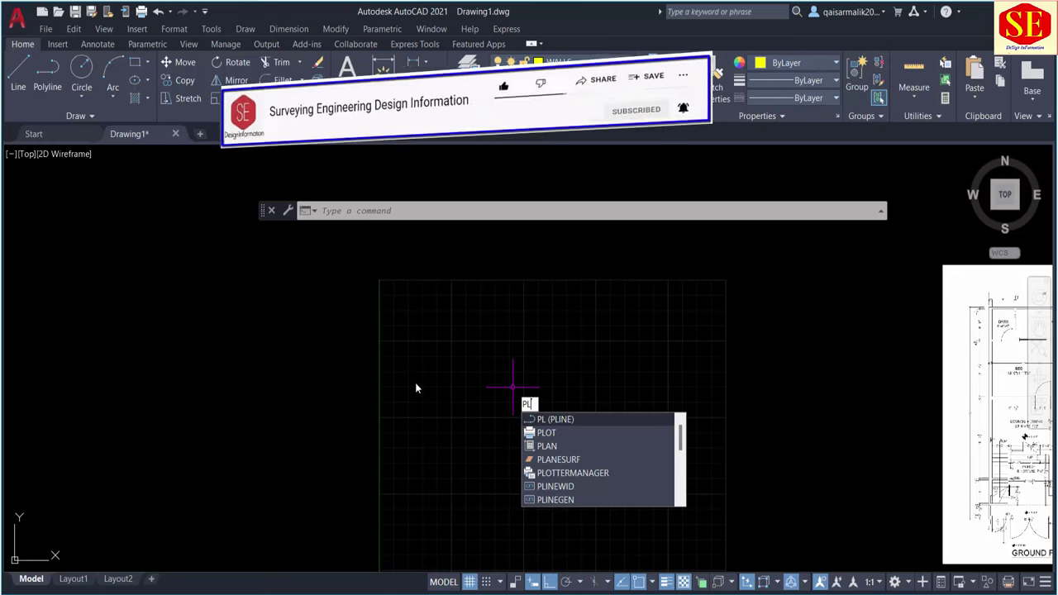
pyautogui.press('Escape')
pyautogui.write('l')
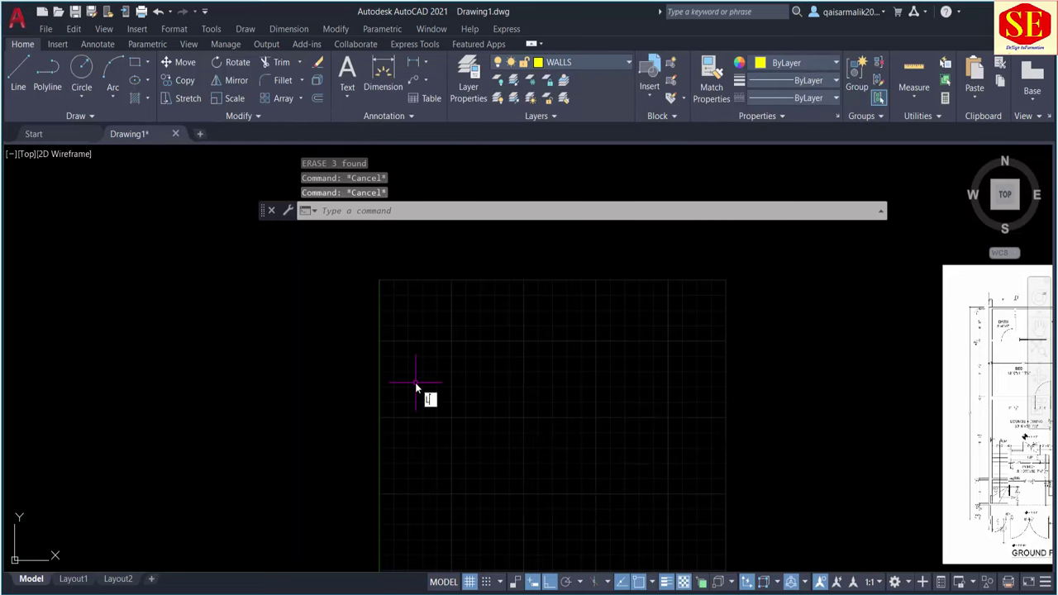
pyautogui.press('Return')
# Draw the 25' horizontal top wall line with Ortho on
pyautogui.click(407, 353)
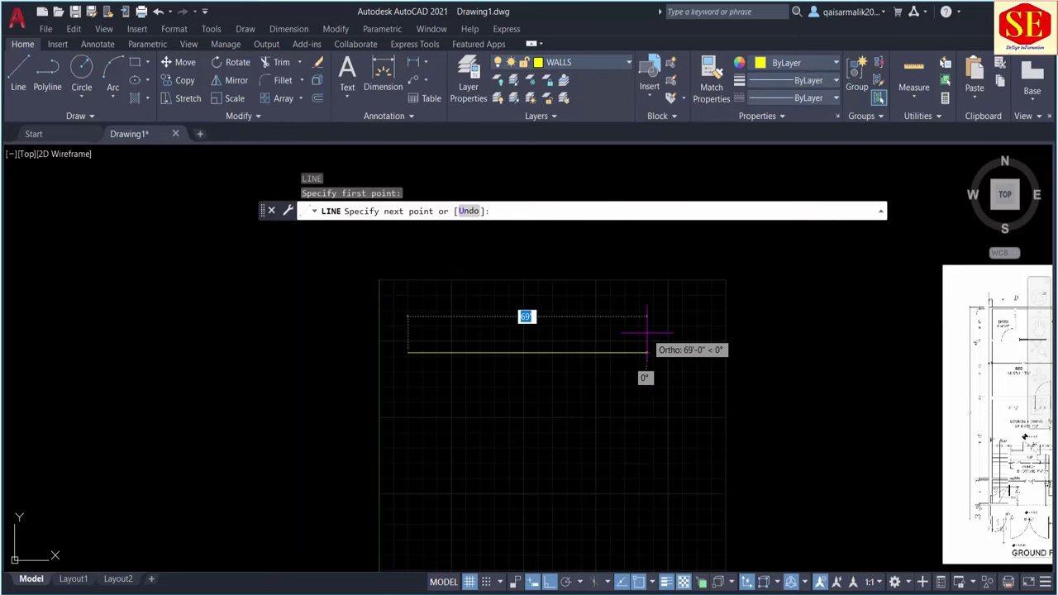
pyautogui.press('F8')
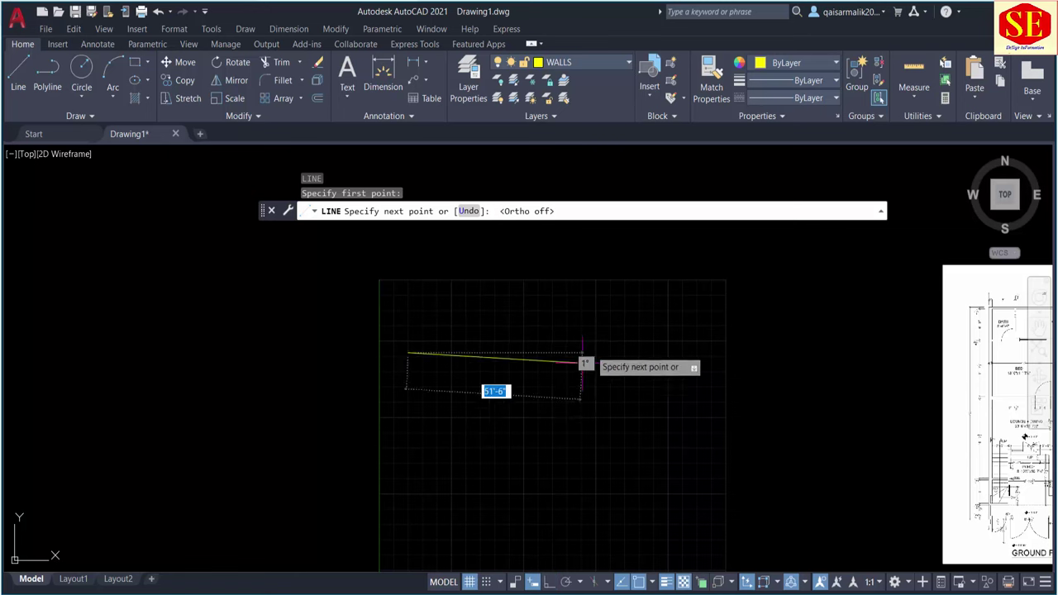
pyautogui.press('F8')
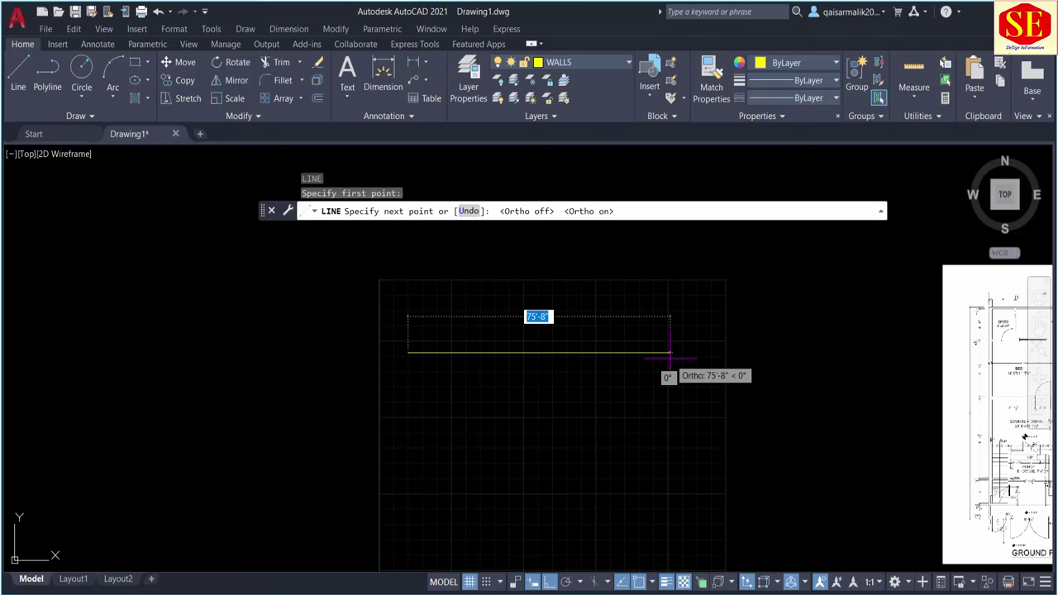
pyautogui.write('25')
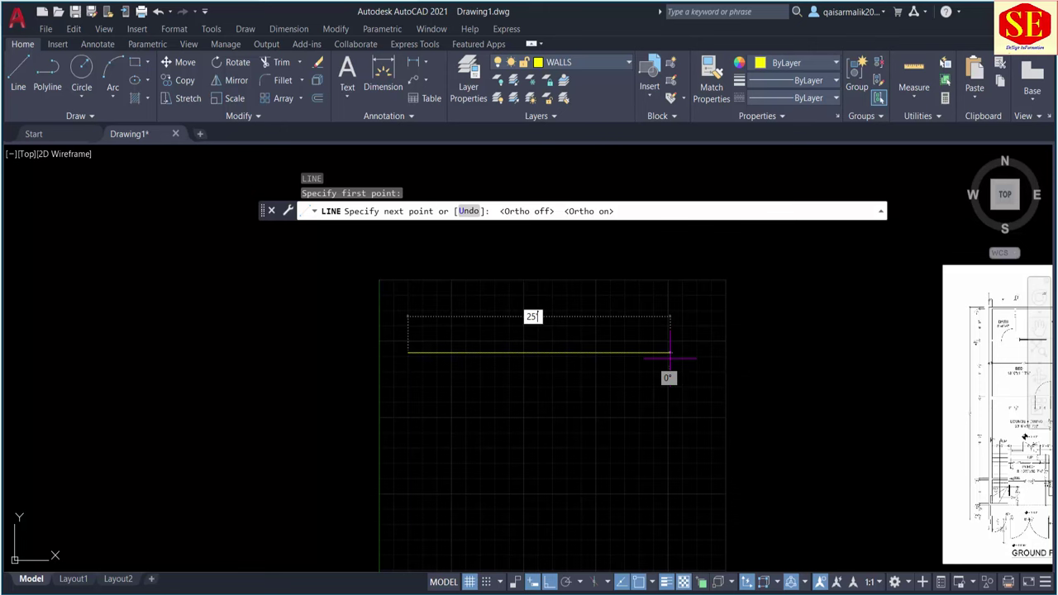
pyautogui.write("'")
pyautogui.scroll(-2, 669, 357)
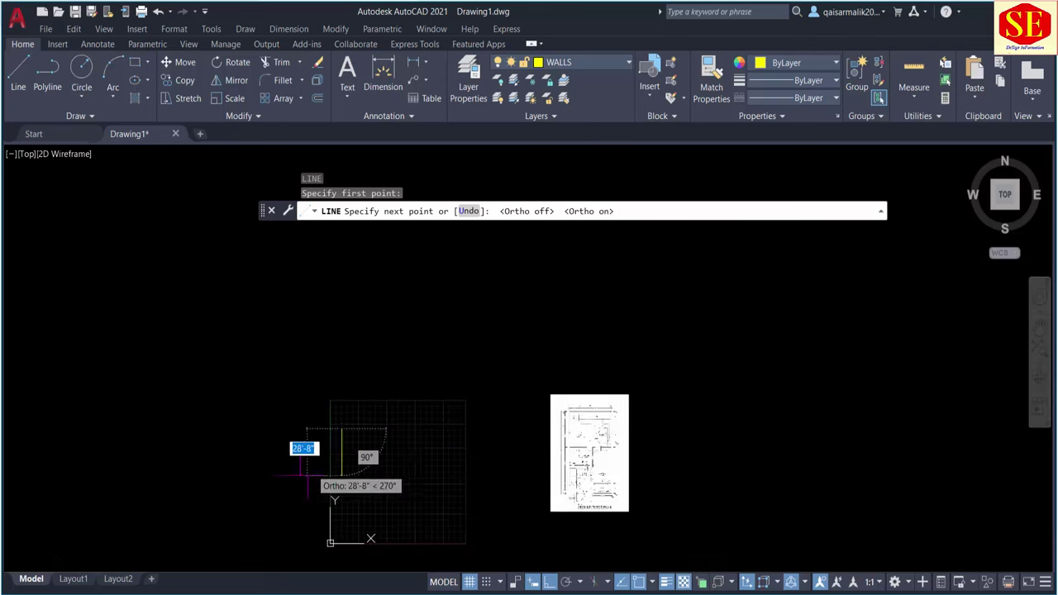
pyautogui.scroll(3, 573, 402)
pyautogui.scroll(2, 634, 430)
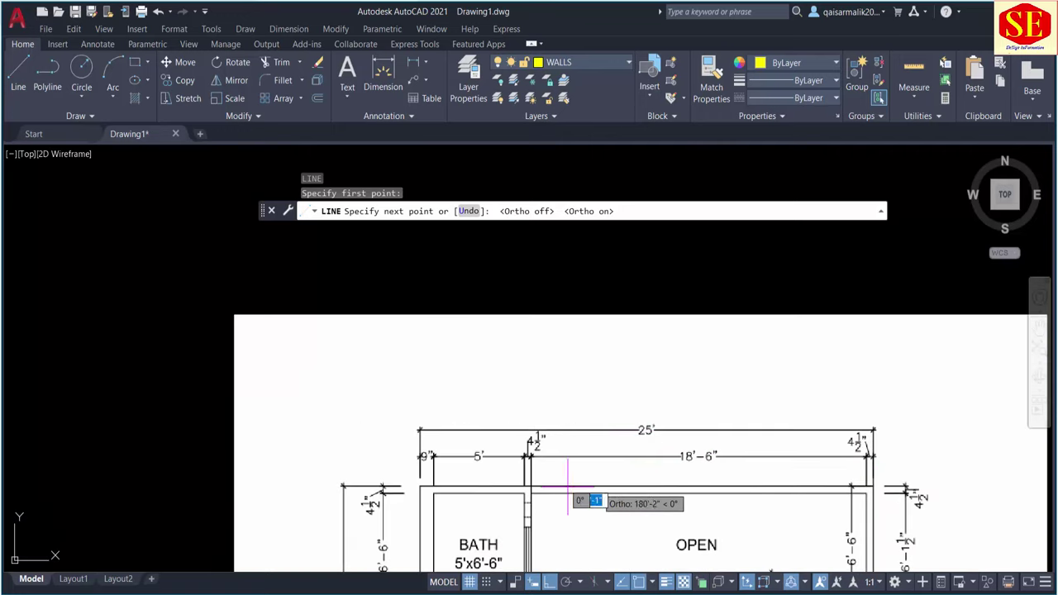
pyautogui.scroll(-3, 736, 335)
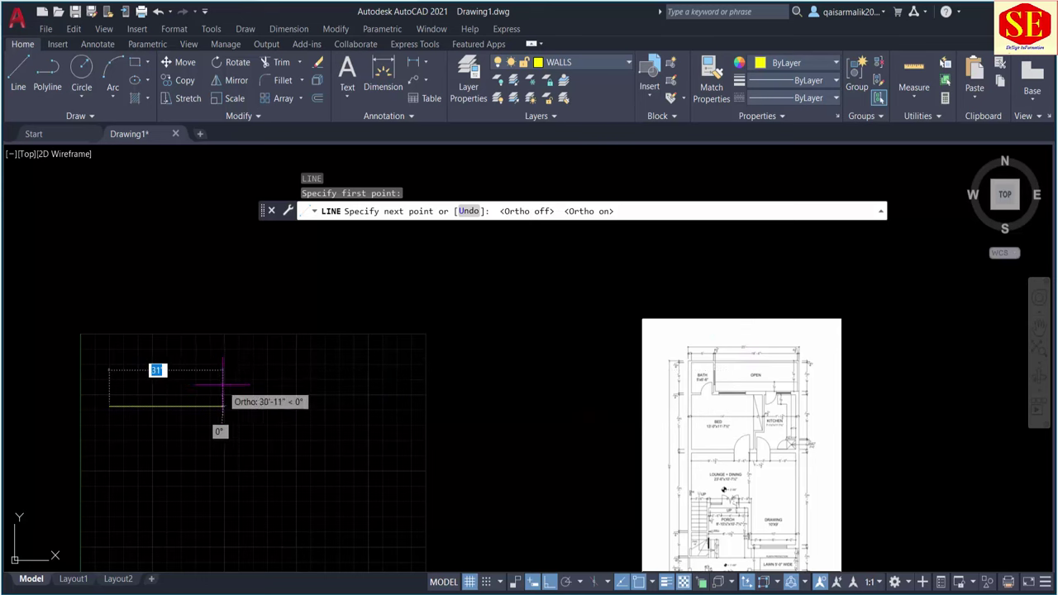
pyautogui.moveTo(243, 427); pyautogui.dragTo(515, 416, button='middle')
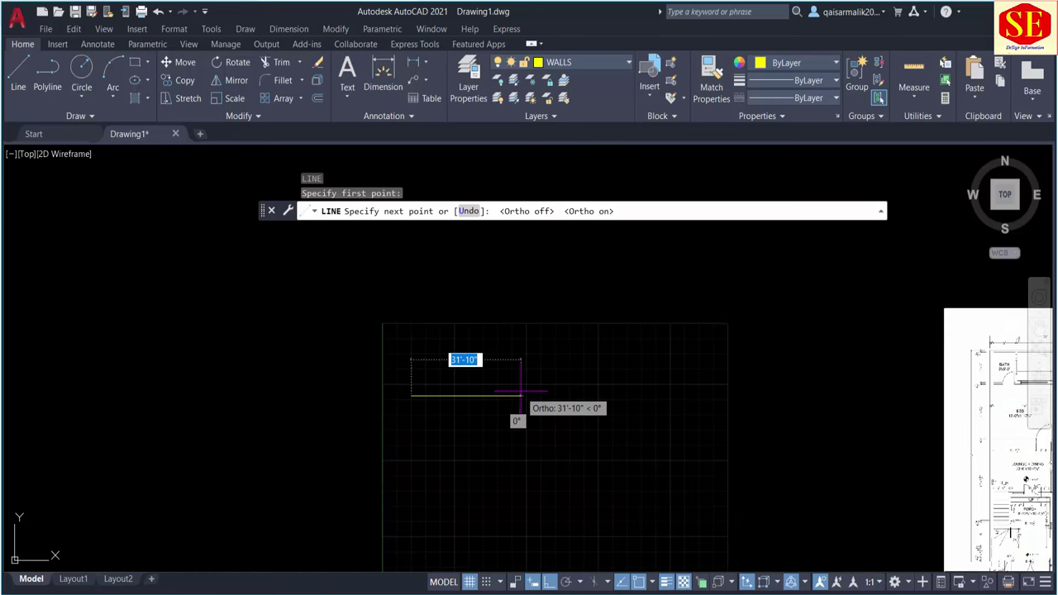
pyautogui.write('25')
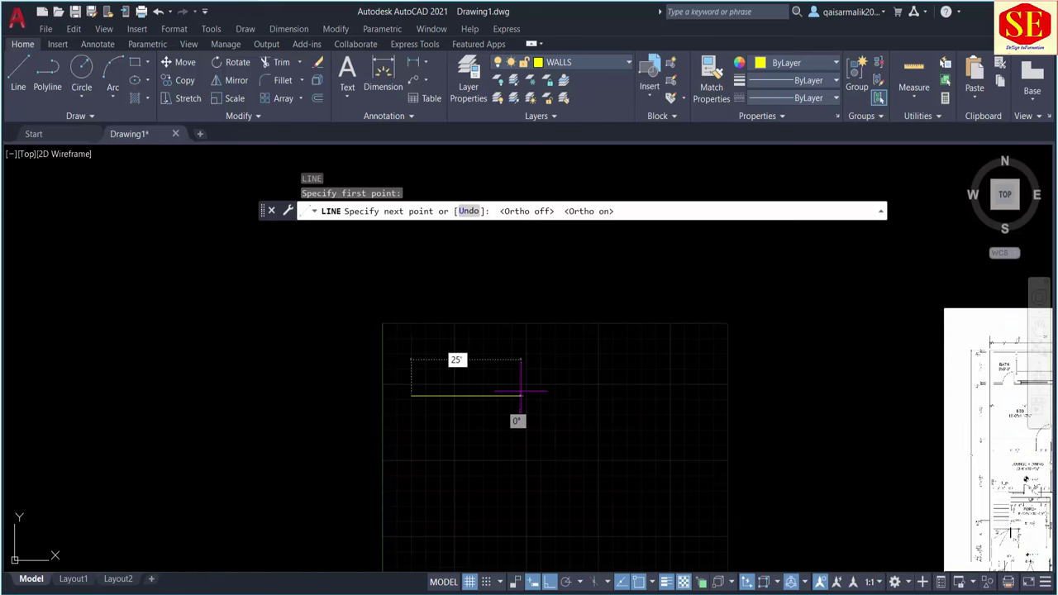
pyautogui.press('Return')
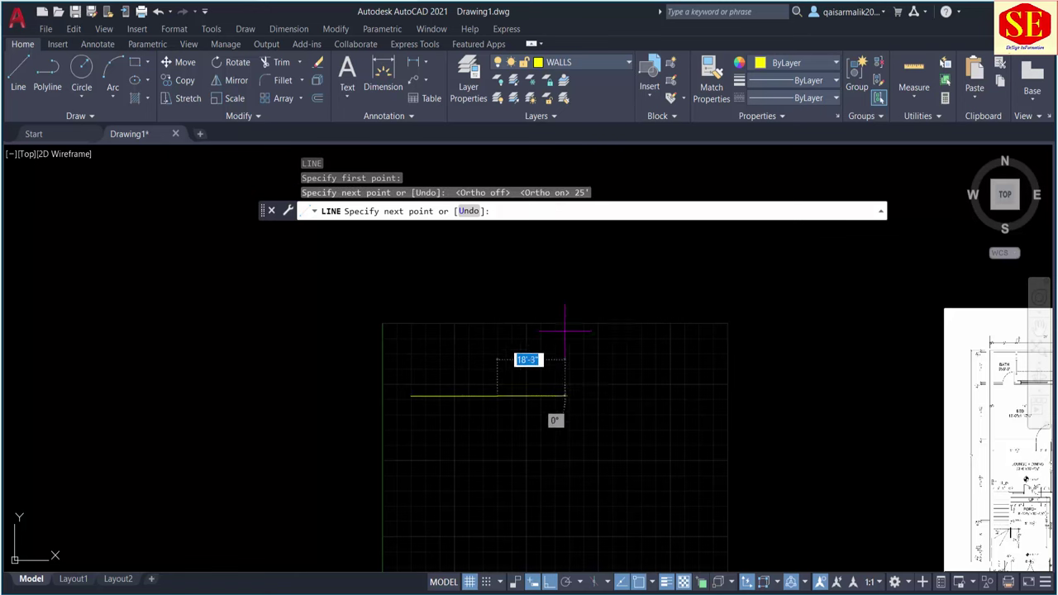
# Bring the reference floor plan into view and draw the 45' vertical wall line
pyautogui.scroll(2, 472, 366)
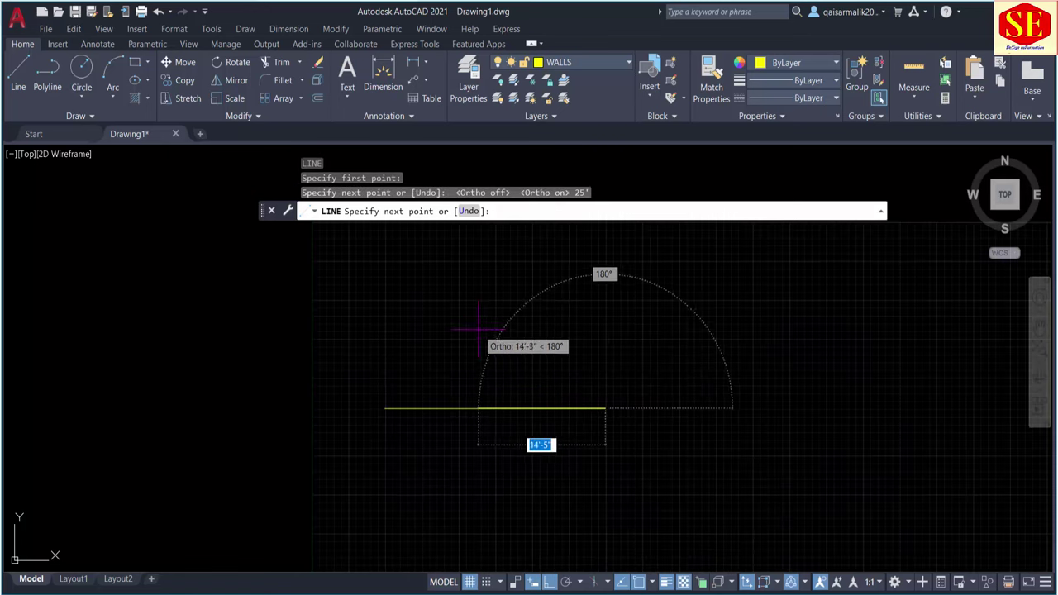
pyautogui.scroll(-3, 314, 266)
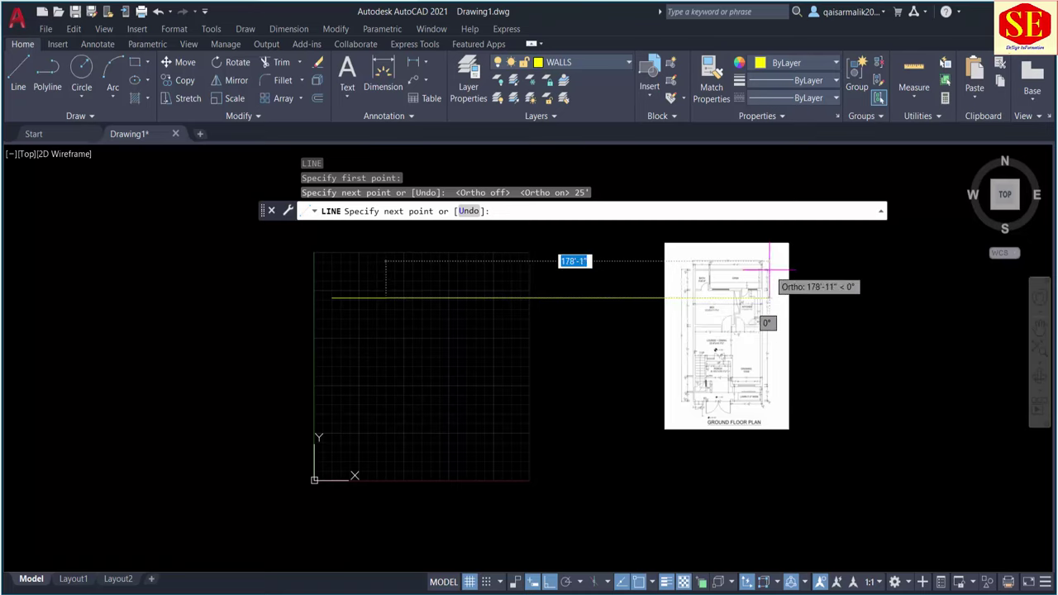
pyautogui.scroll(3, 769, 268)
pyautogui.scroll(-3, 755, 266)
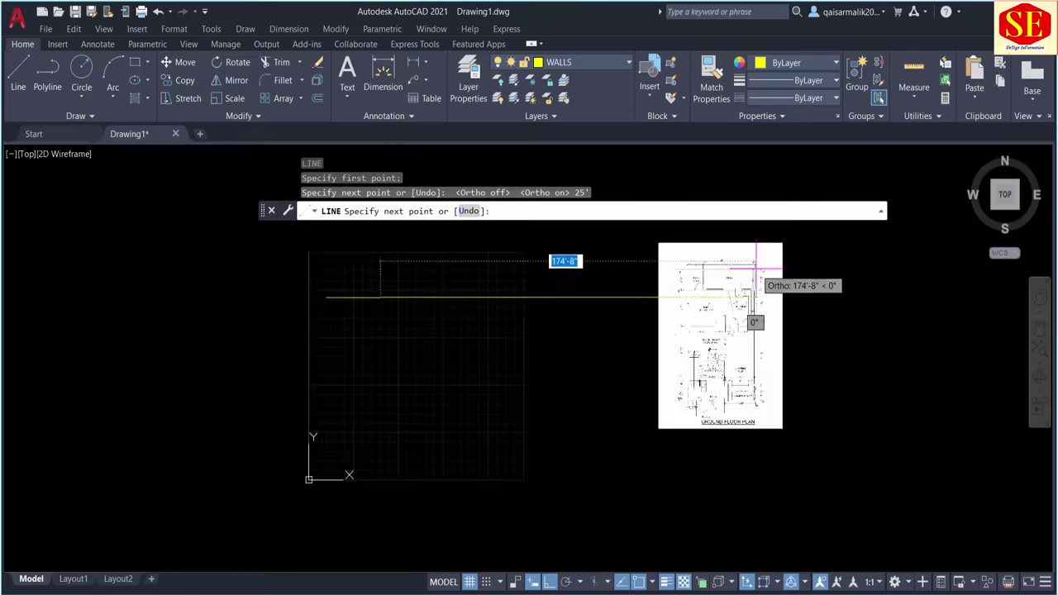
pyautogui.scroll(3, 760, 363)
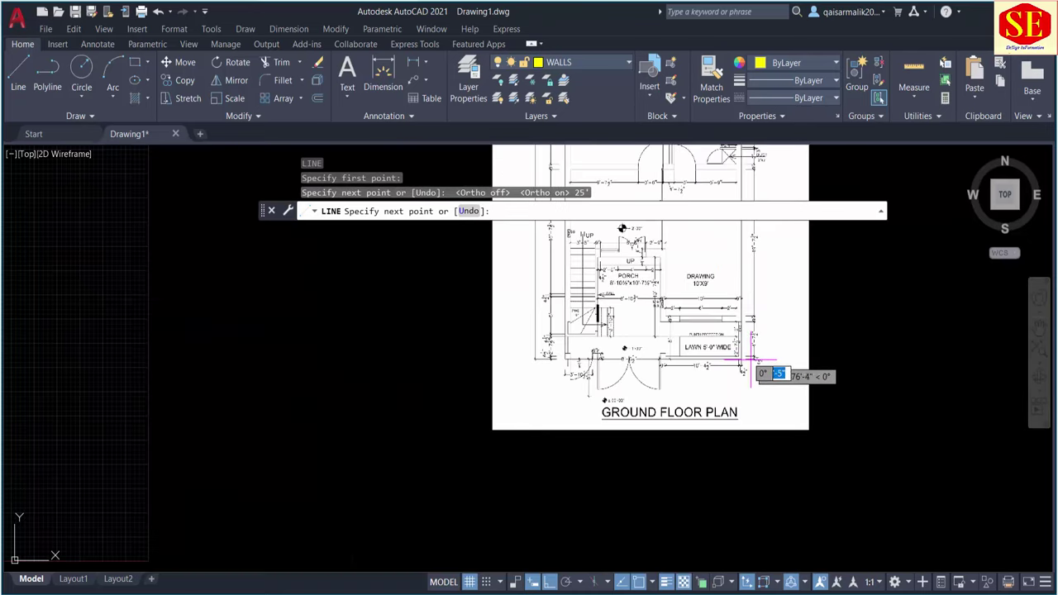
pyautogui.scroll(2, 752, 361)
pyautogui.scroll(-3, 756, 366)
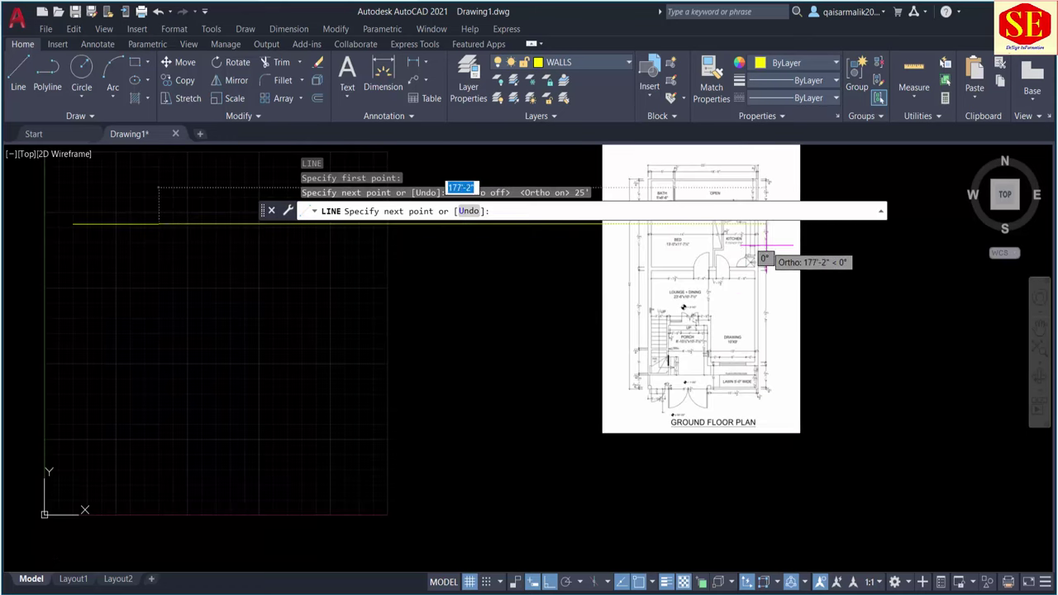
pyautogui.moveTo(765, 263); pyautogui.dragTo(768, 430, button='middle')
pyautogui.scroll(2, 769, 426)
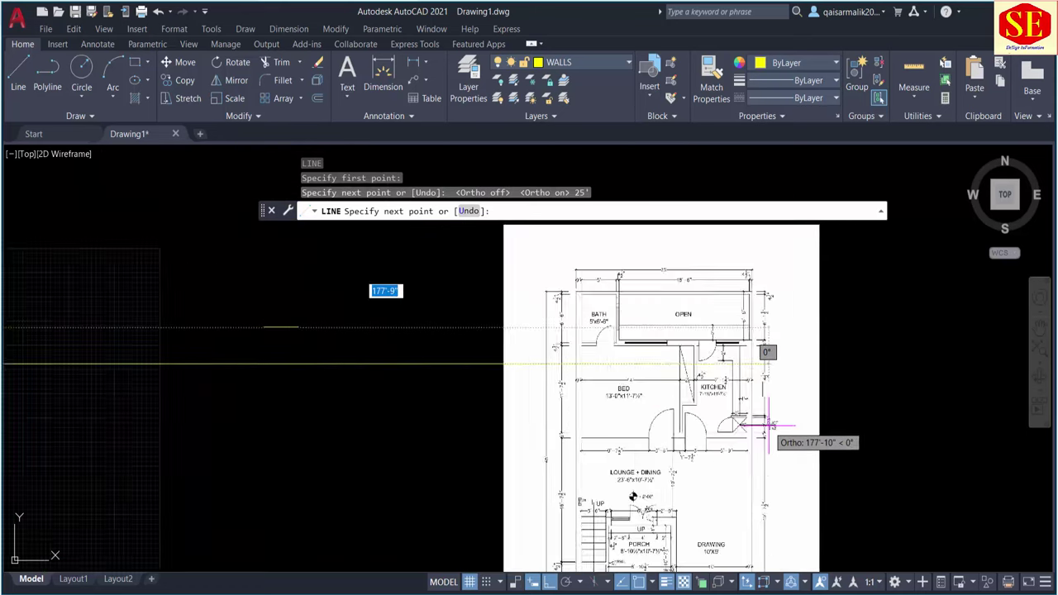
pyautogui.scroll(1, 768, 426)
pyautogui.scroll(-1, 767, 418)
pyautogui.scroll(3, 547, 431)
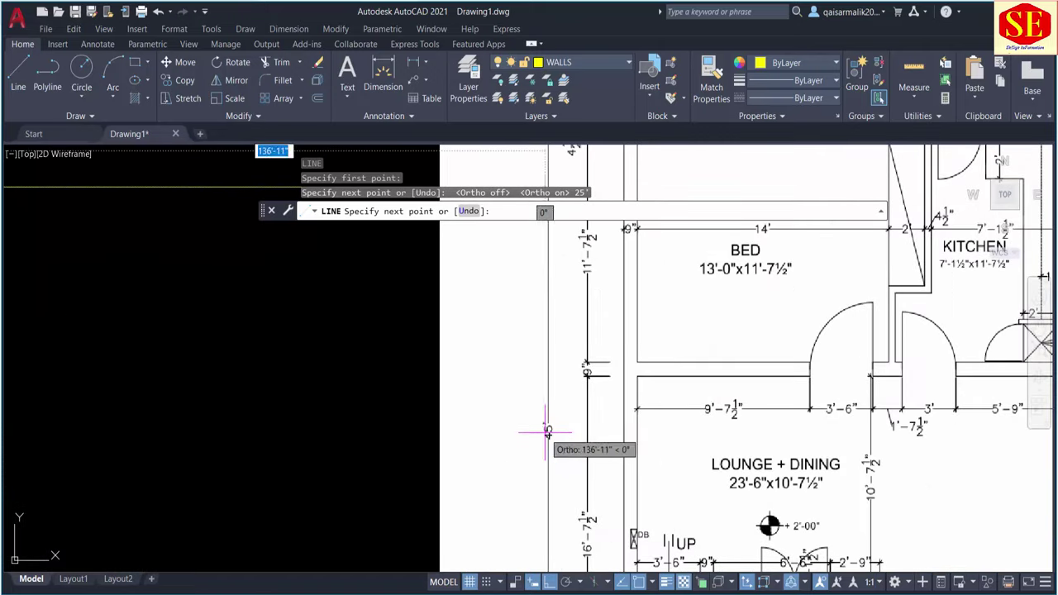
pyautogui.scroll(-3, 547, 431)
pyautogui.scroll(3, 613, 299)
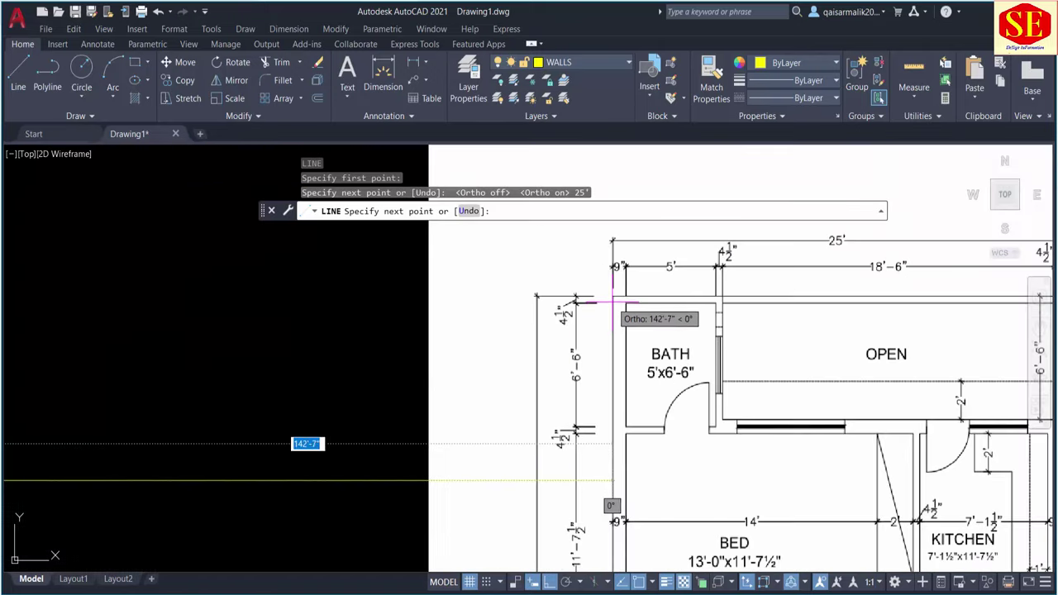
pyautogui.scroll(-4, 613, 297)
pyautogui.scroll(2, 607, 347)
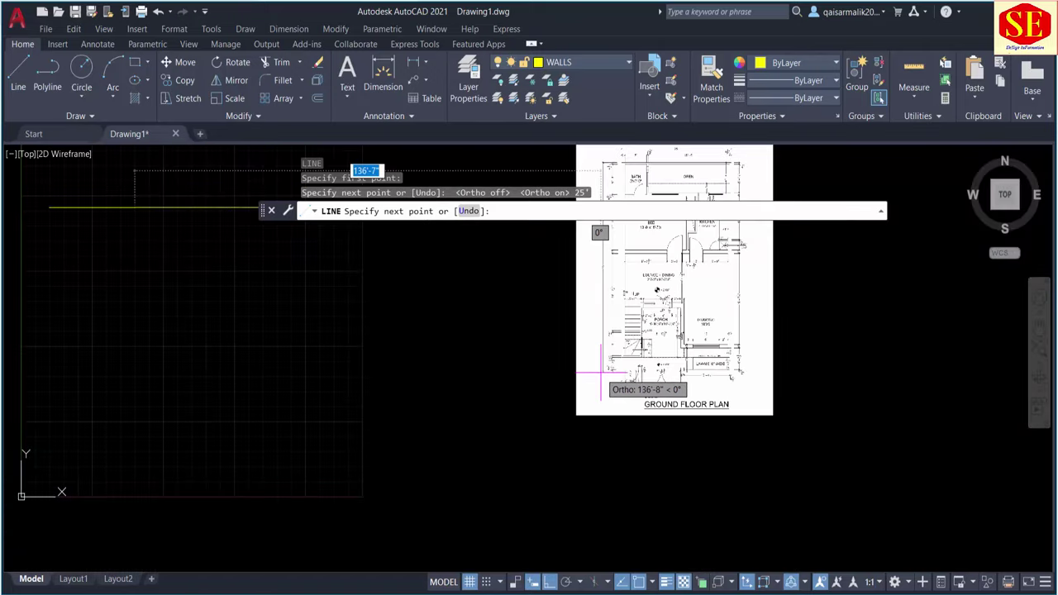
pyautogui.scroll(4, 601, 372)
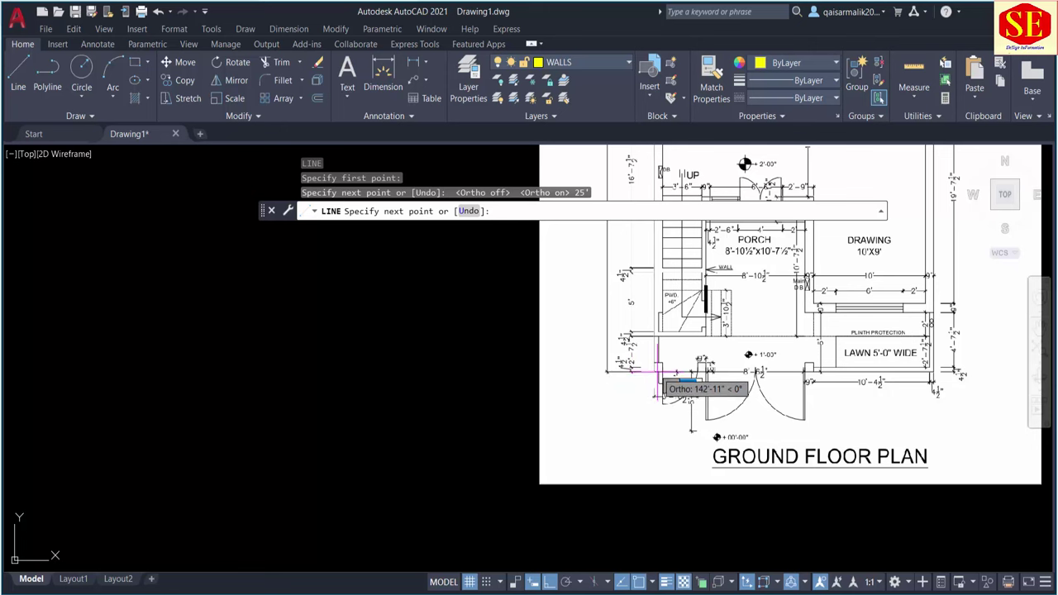
pyautogui.scroll(-5, 856, 388)
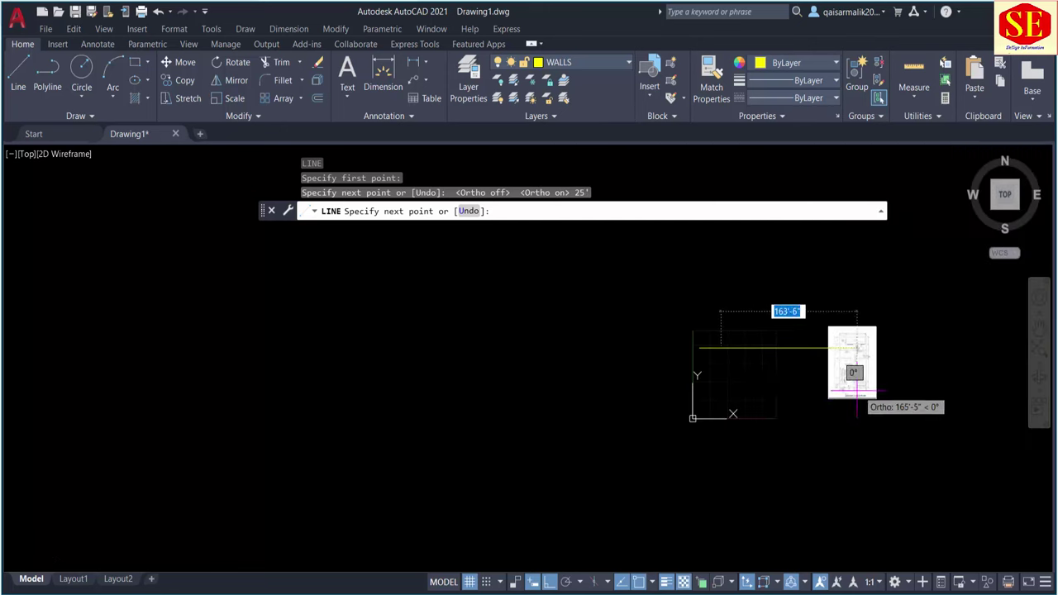
pyautogui.scroll(5, 732, 388)
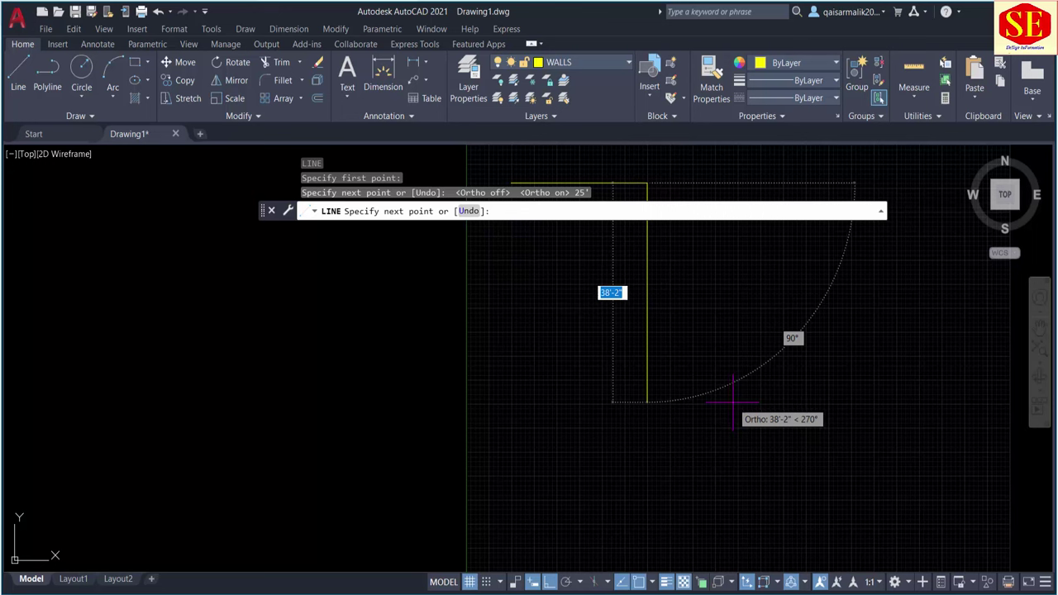
pyautogui.write('45')
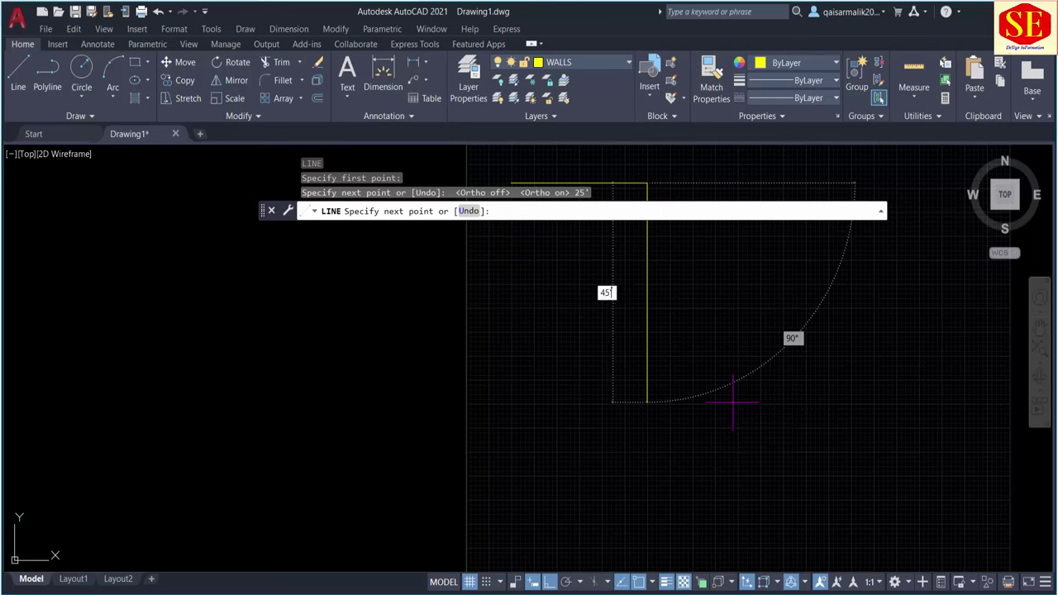
pyautogui.press('Return')
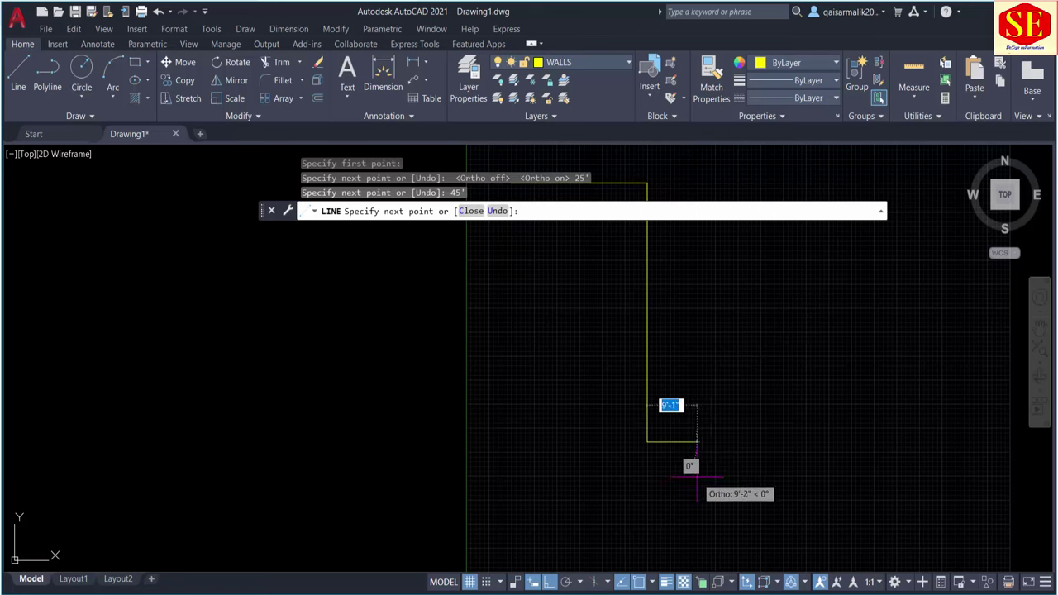
# Draw the 25' bottom wall line and close the rectangle back to its start
pyautogui.scroll(-3, 472, 468)
pyautogui.scroll(5, 859, 463)
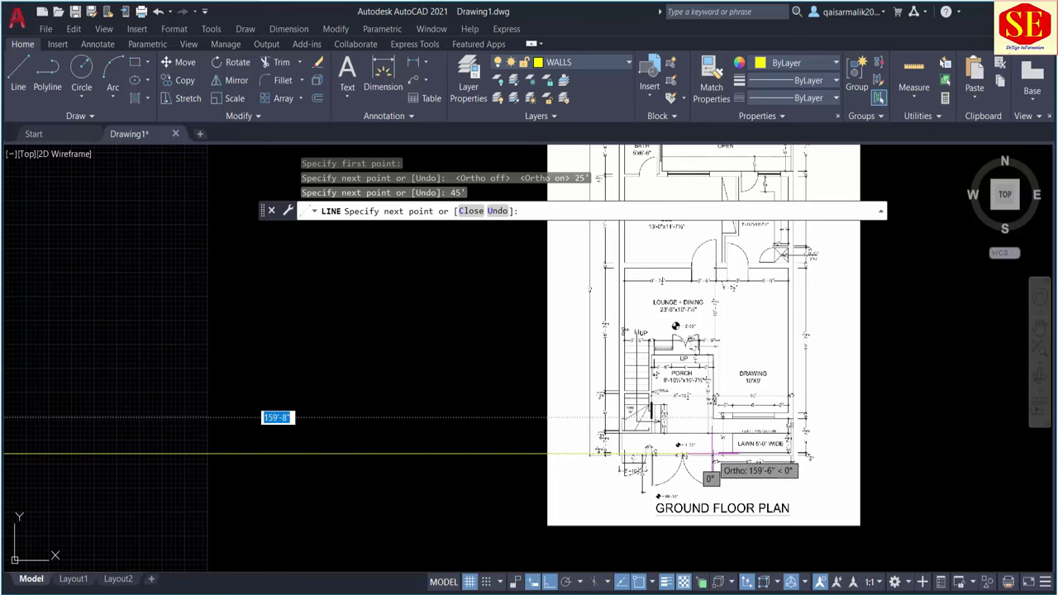
pyautogui.scroll(-2, 923, 483)
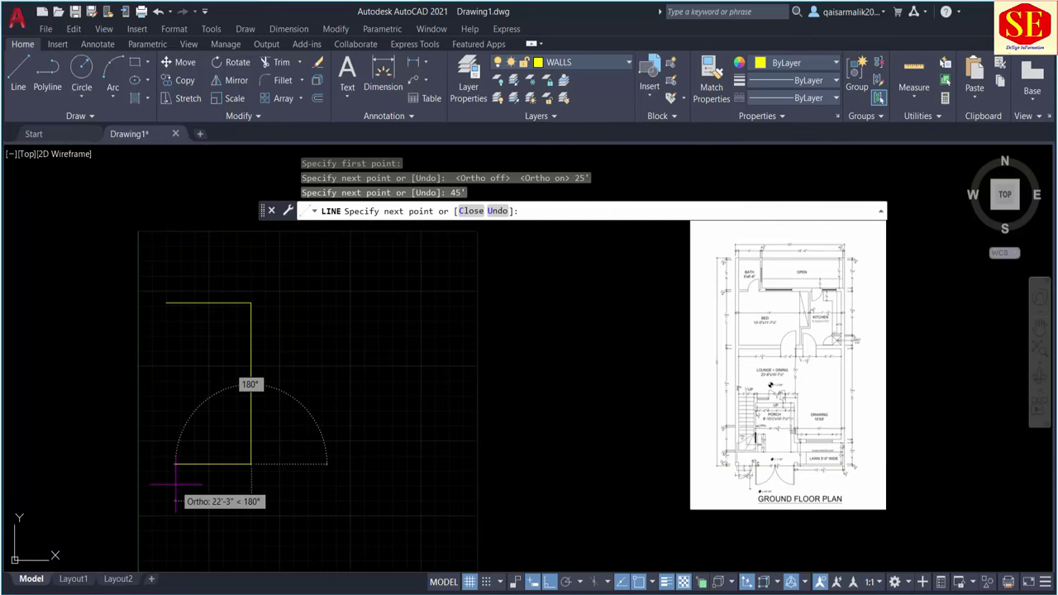
pyautogui.write('25')
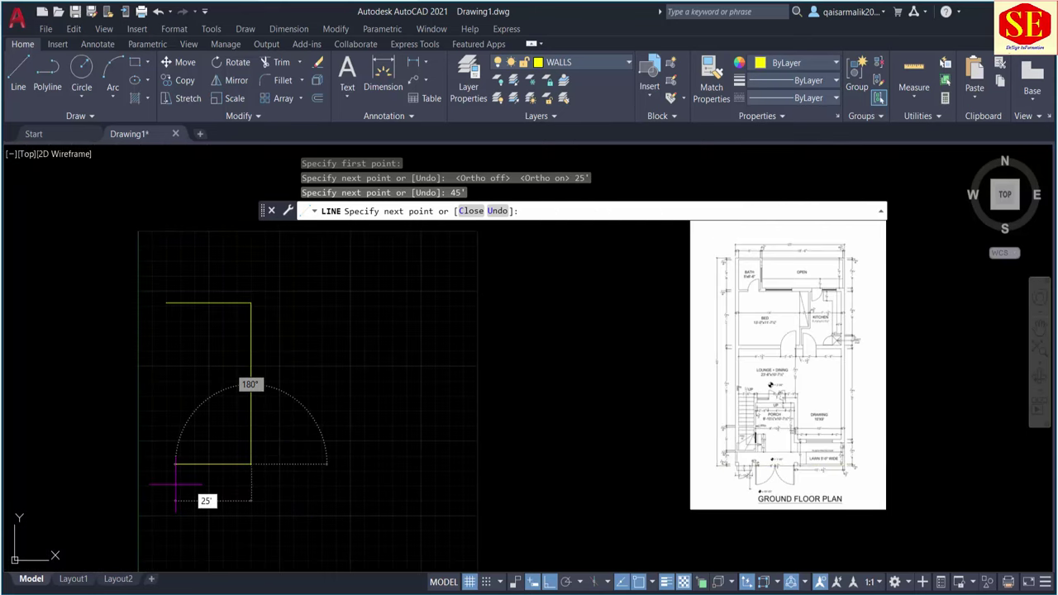
pyautogui.press('Return')
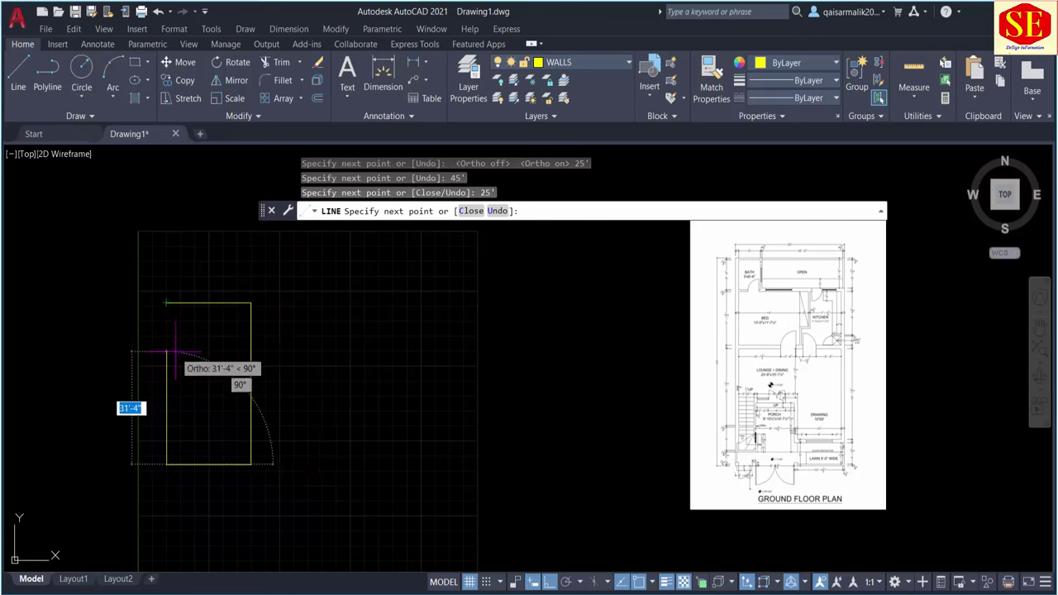
pyautogui.write('C')
pyautogui.press('Return')
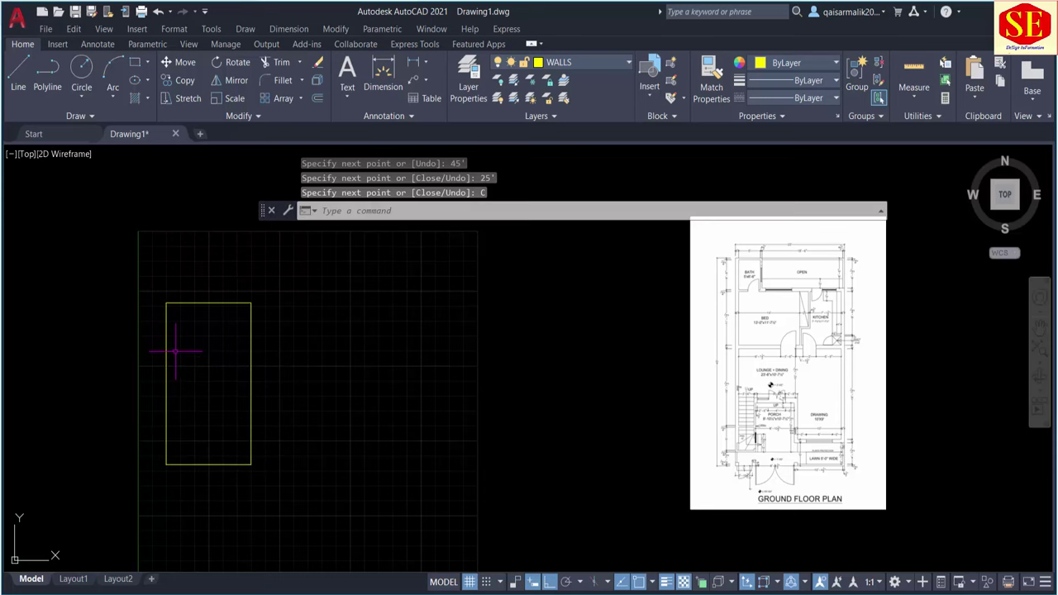
pyautogui.moveTo(154, 331); pyautogui.dragTo(260, 347, button='middle')
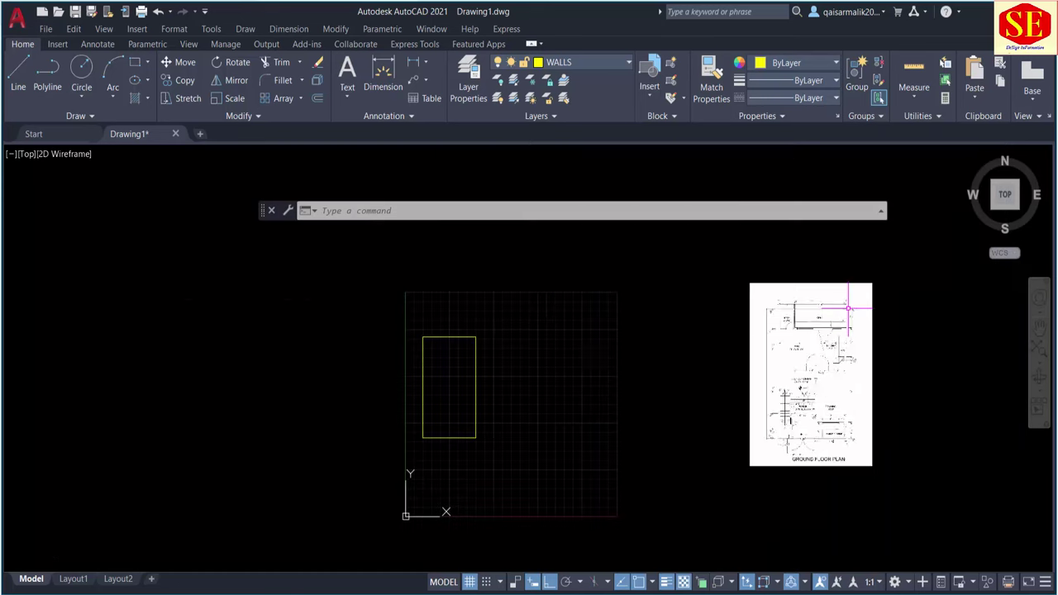
pyautogui.scroll(5, 405, 343)
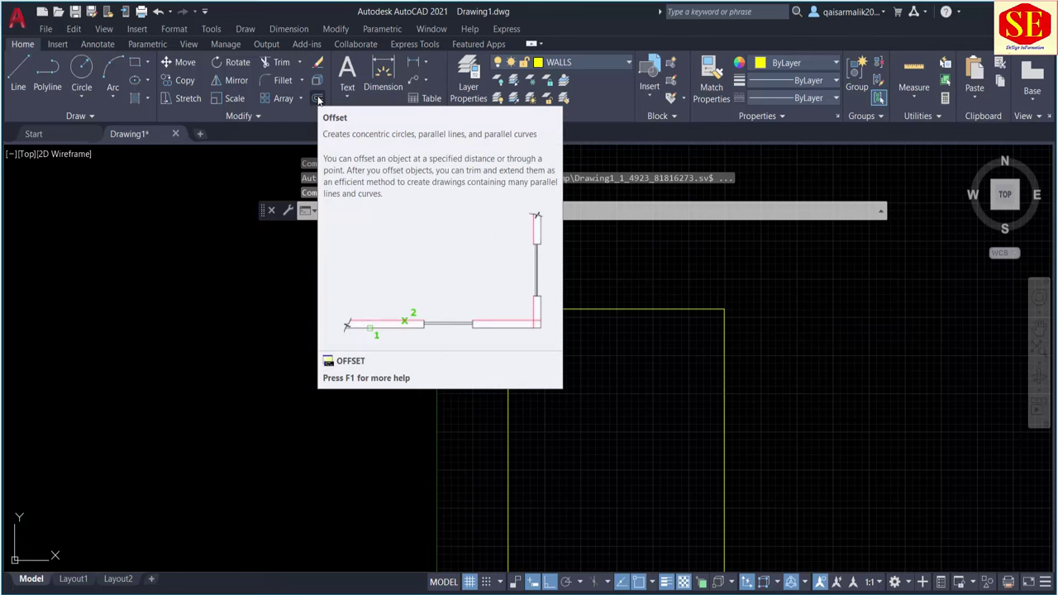
# Show the classic menu bar from the Quick Access Toolbar dropdown and open the Modify menu
pyautogui.click(205, 11)
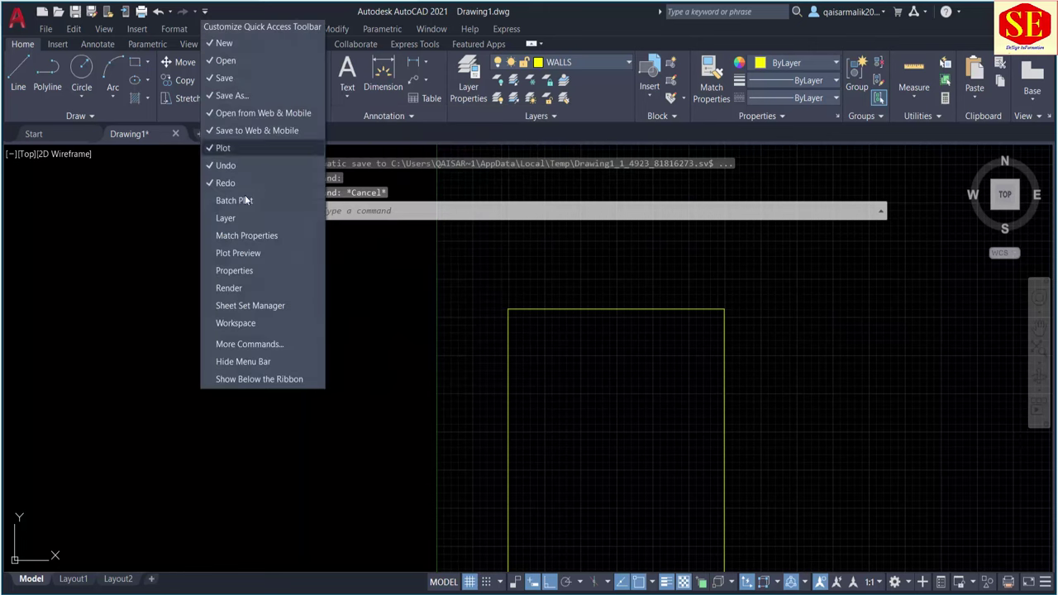
pyautogui.click(250, 361)
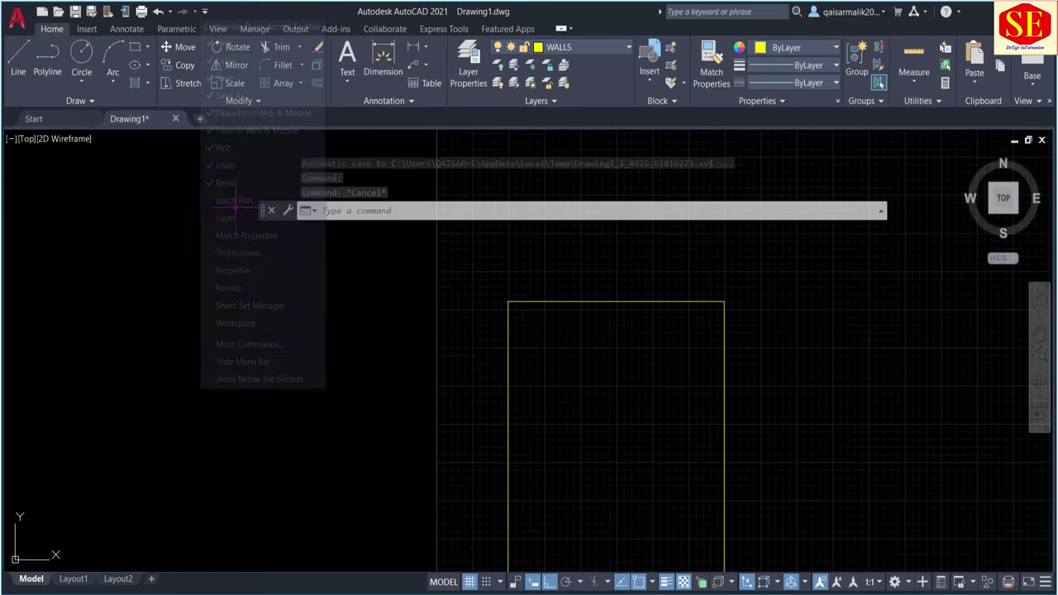
pyautogui.click(207, 11)
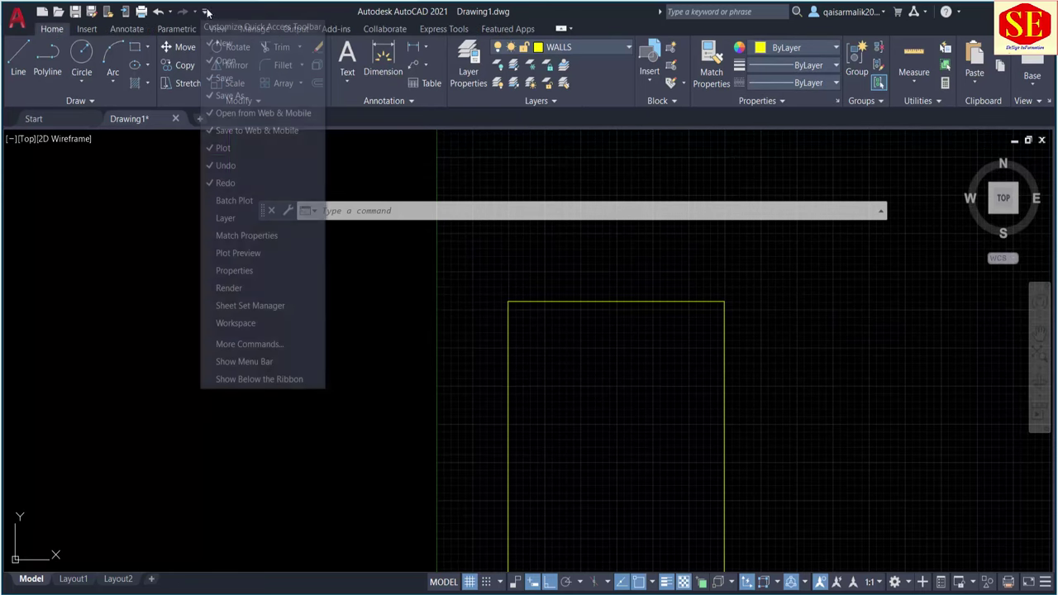
pyautogui.click(255, 364)
pyautogui.click(255, 364)
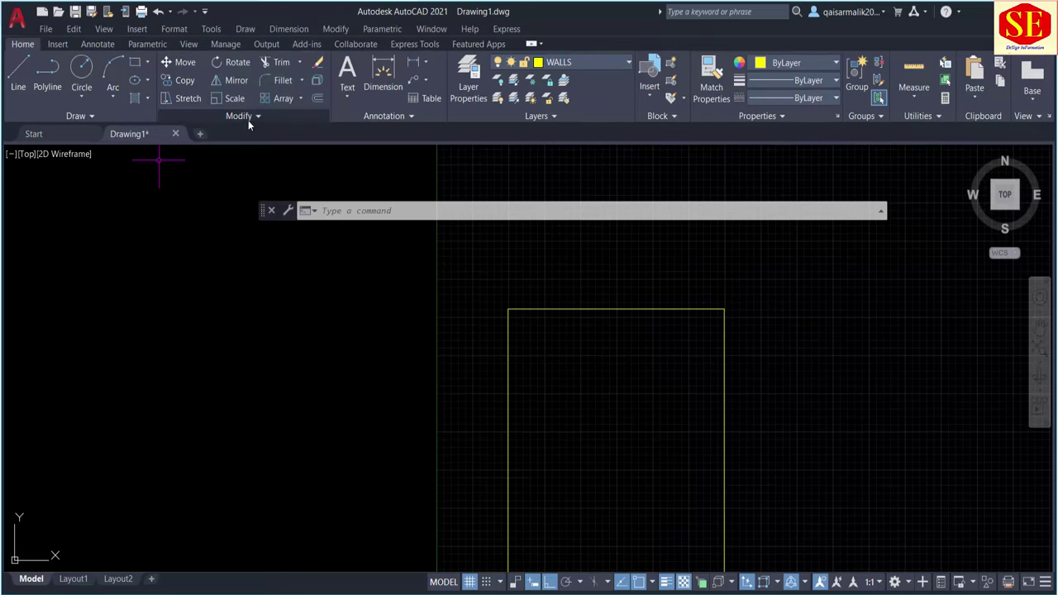
pyautogui.click(337, 30)
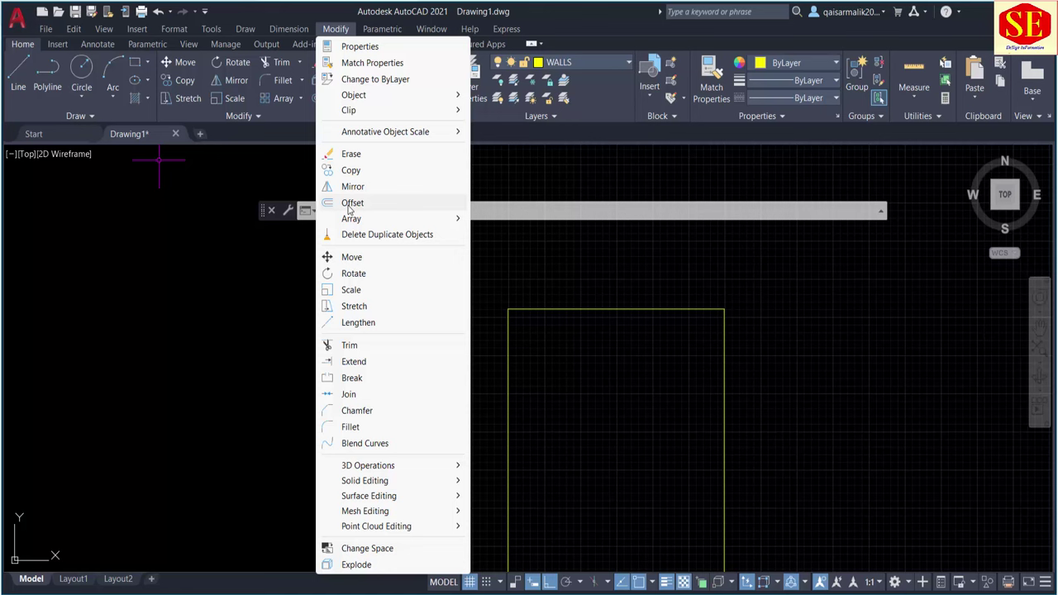
# Start OFFSET with the O alias after several cancelled attempts from the Modify menu
pyautogui.click(349, 205)
pyautogui.click(364, 211)
pyautogui.write('o')
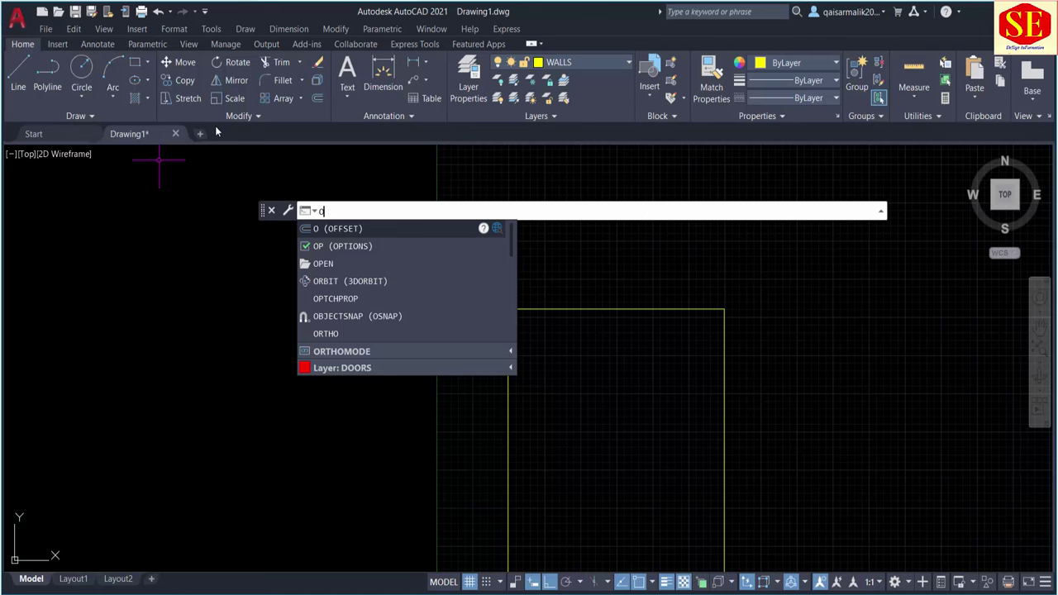
pyautogui.press('Return')
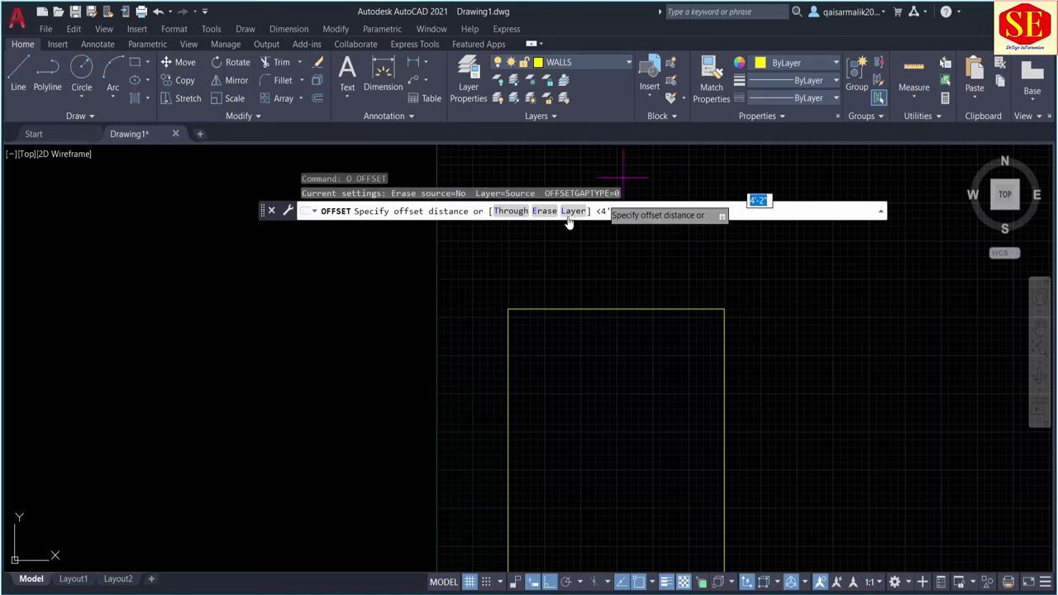
pyautogui.press('Escape')
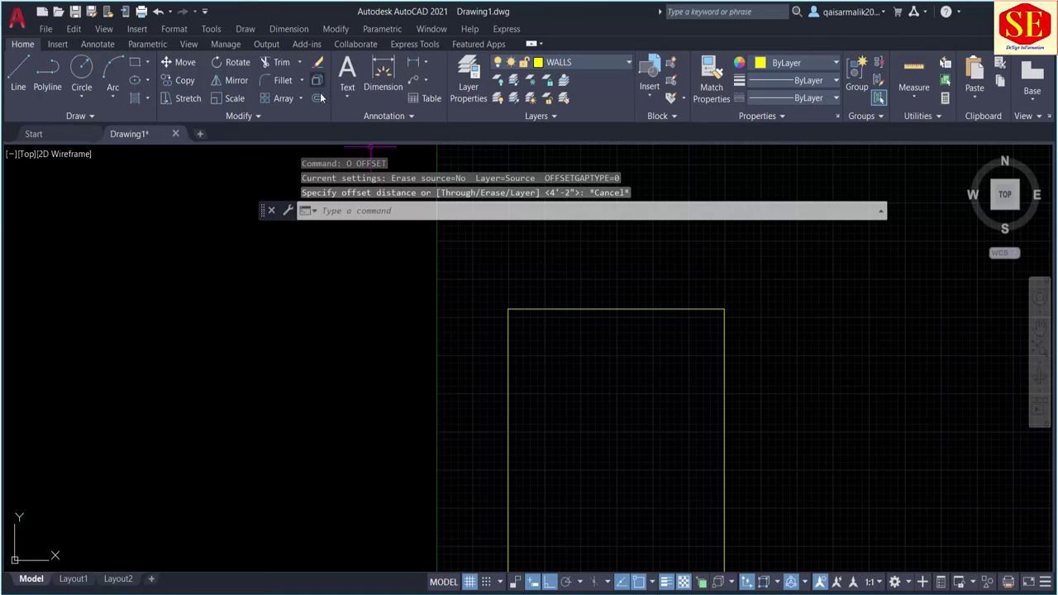
pyautogui.click(319, 98)
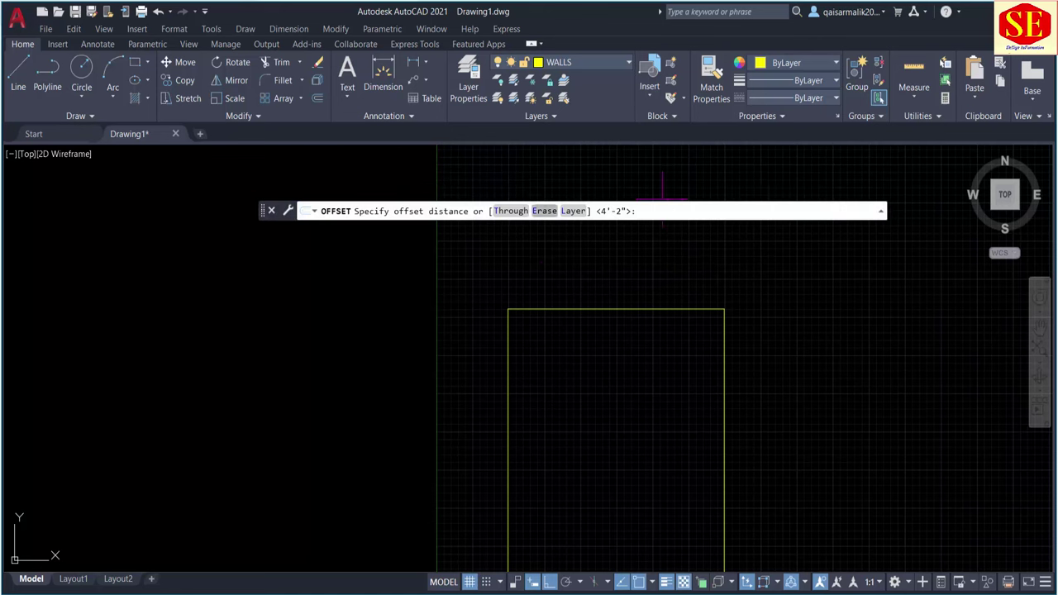
pyautogui.press('Escape')
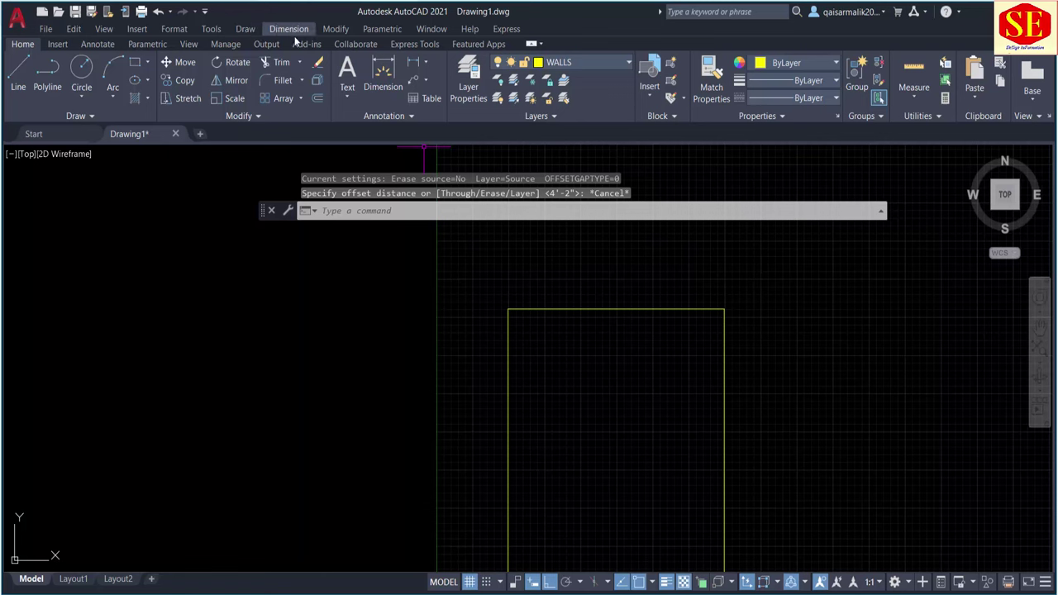
pyautogui.click(342, 35)
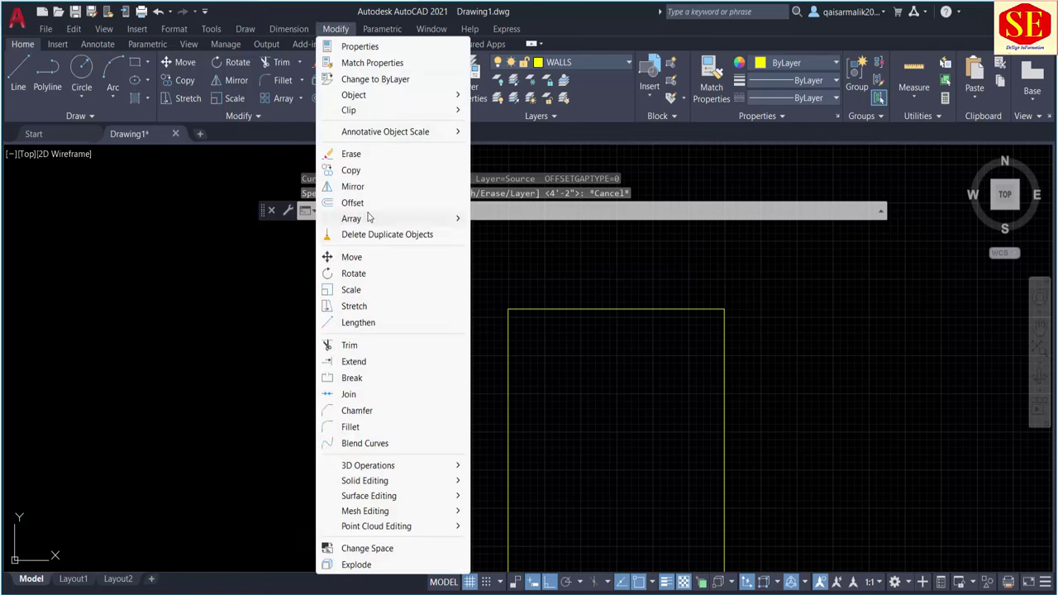
pyautogui.click(366, 207)
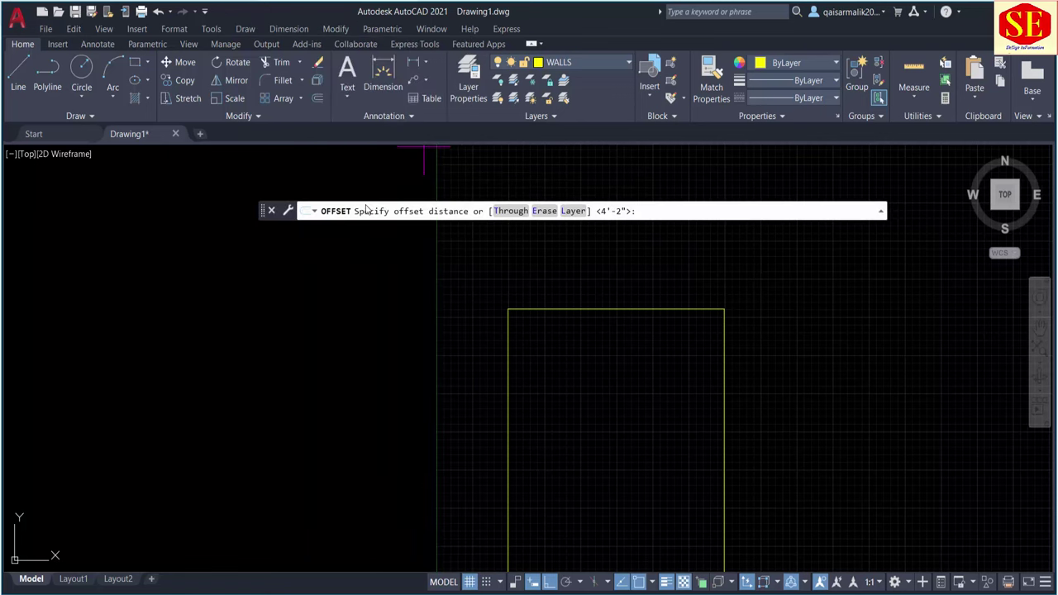
pyautogui.press('Escape')
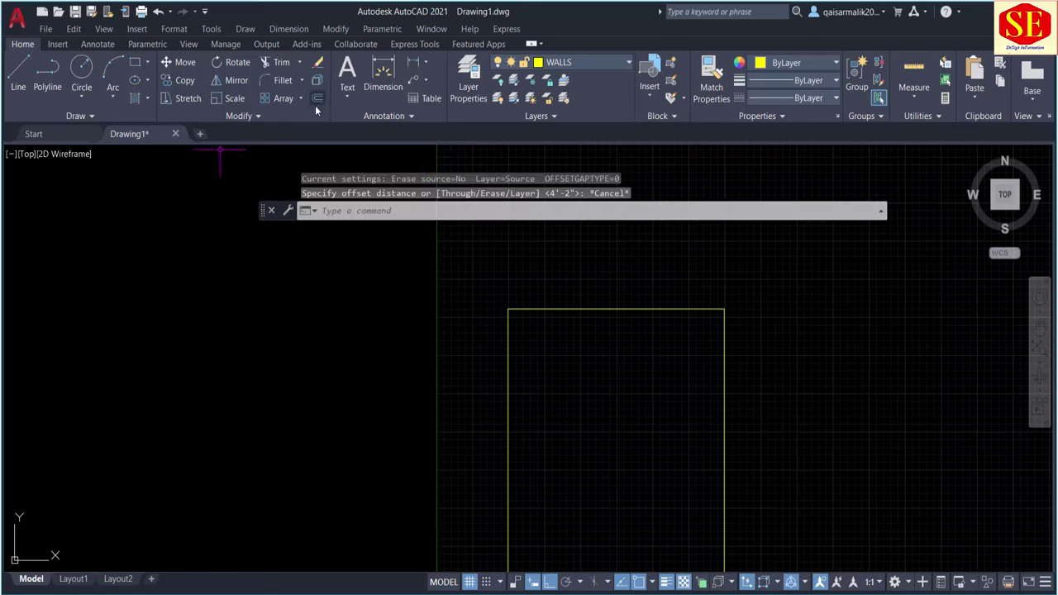
pyautogui.write('o')
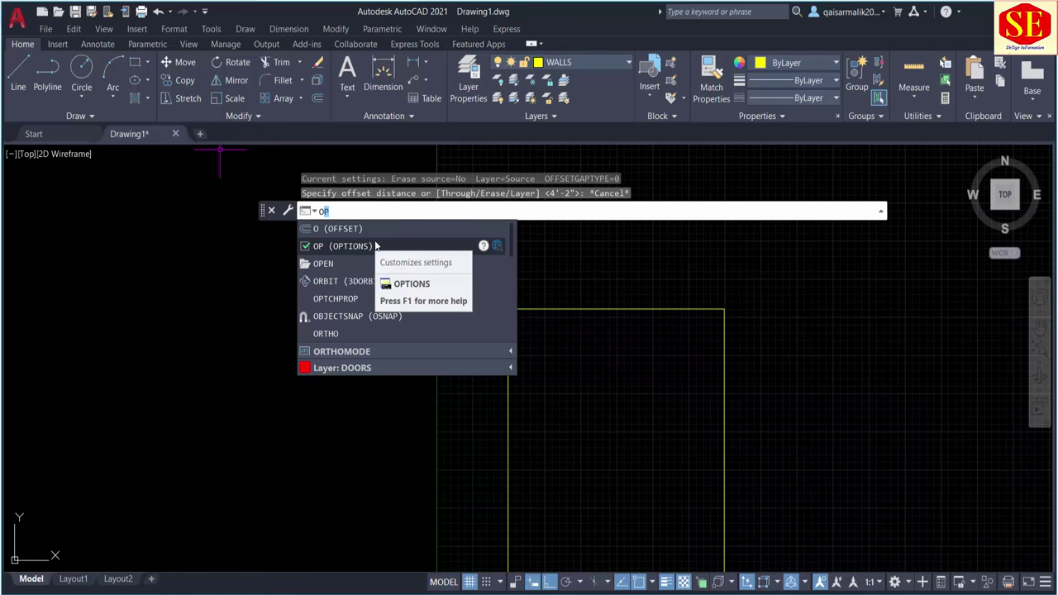
pyautogui.press('Return')
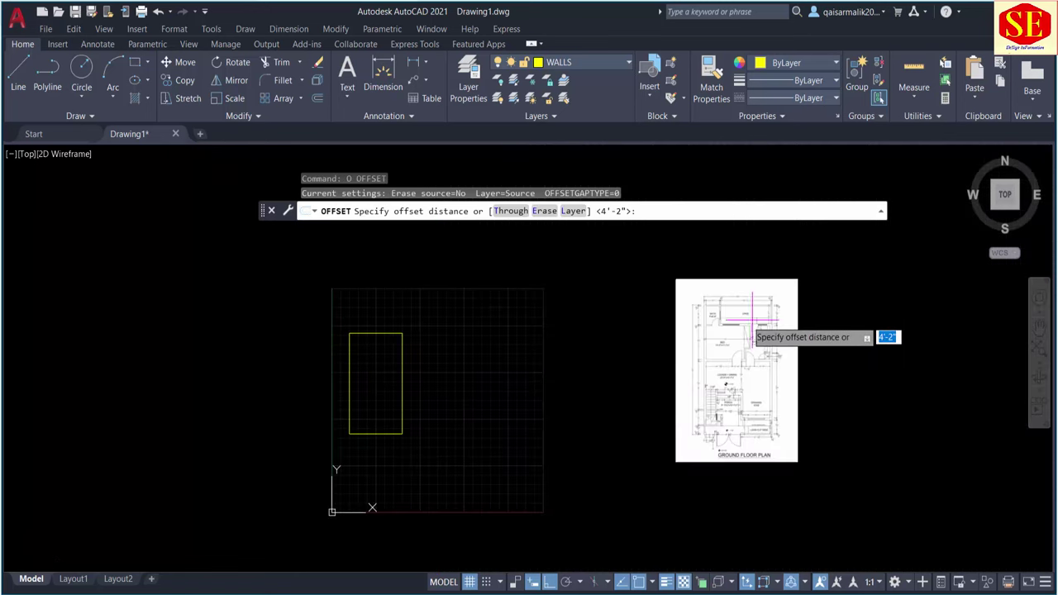
# Enter 4.5 as the offset distance for the wall rectangle
pyautogui.scroll(4, 768, 323)
pyautogui.scroll(5, 806, 297)
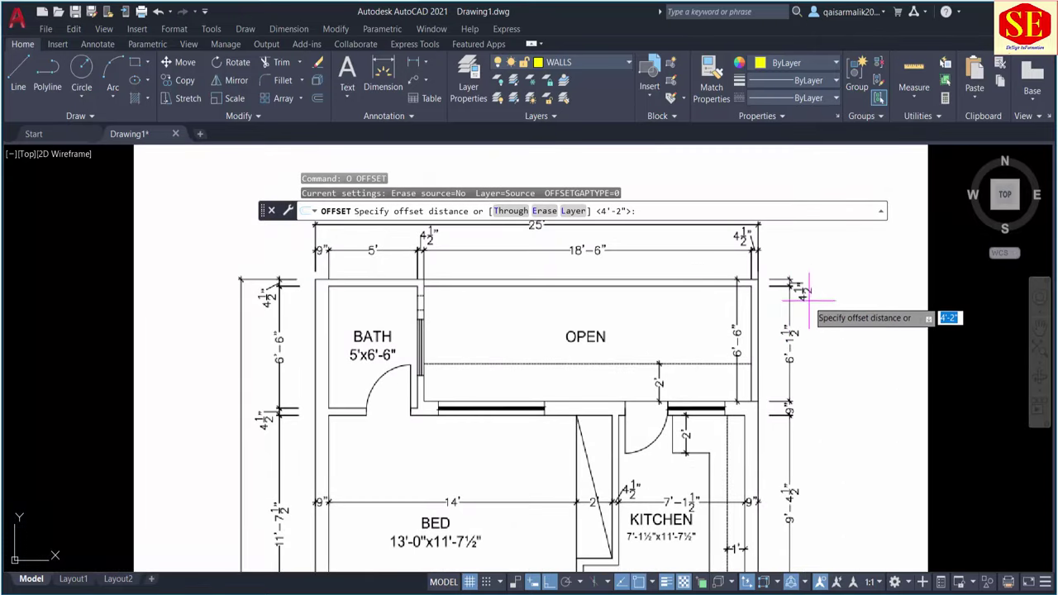
pyautogui.scroll(-2, 826, 304)
pyautogui.scroll(-4, 827, 314)
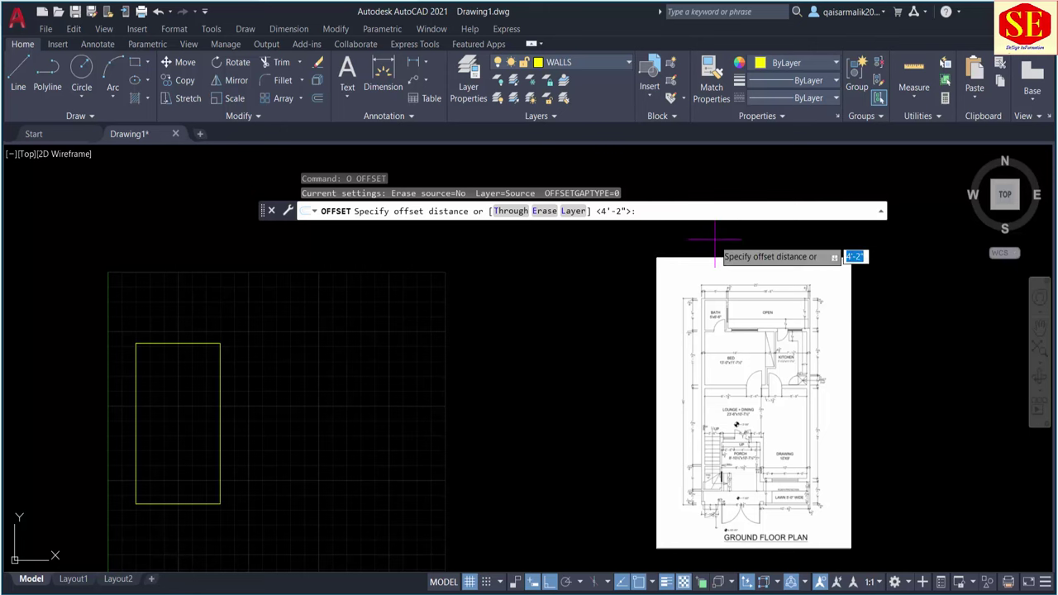
pyautogui.write('4.5')
pyautogui.scroll(-1, 403, 304)
pyautogui.scroll(-1, 397, 314)
pyautogui.scroll(3, 309, 343)
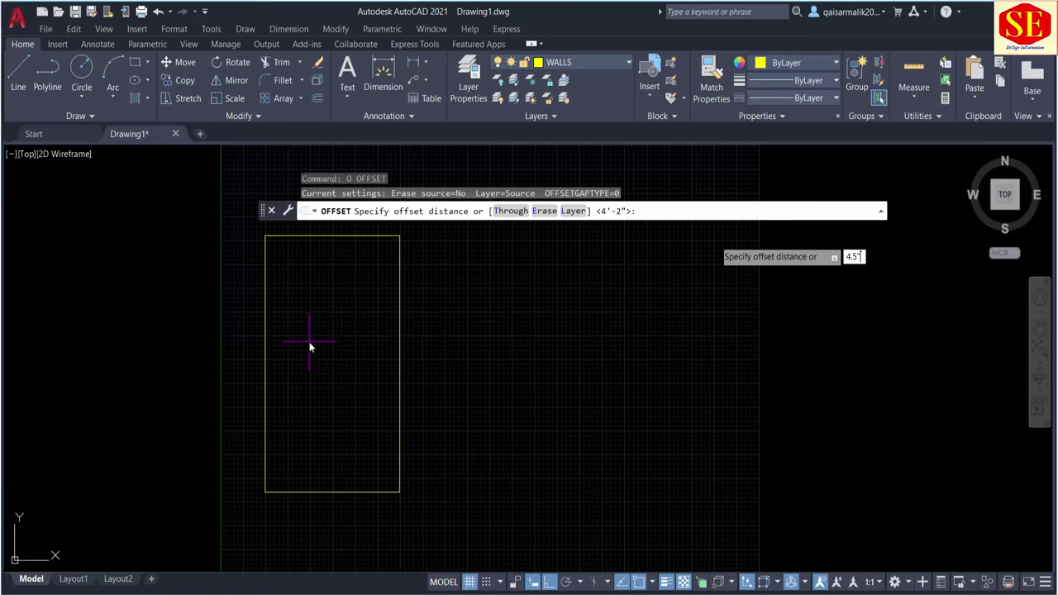
# Offset the rectangle's top edge 4.5" inward
pyautogui.press('Return')
pyautogui.scroll(2, 320, 233)
pyautogui.scroll(2, 320, 233)
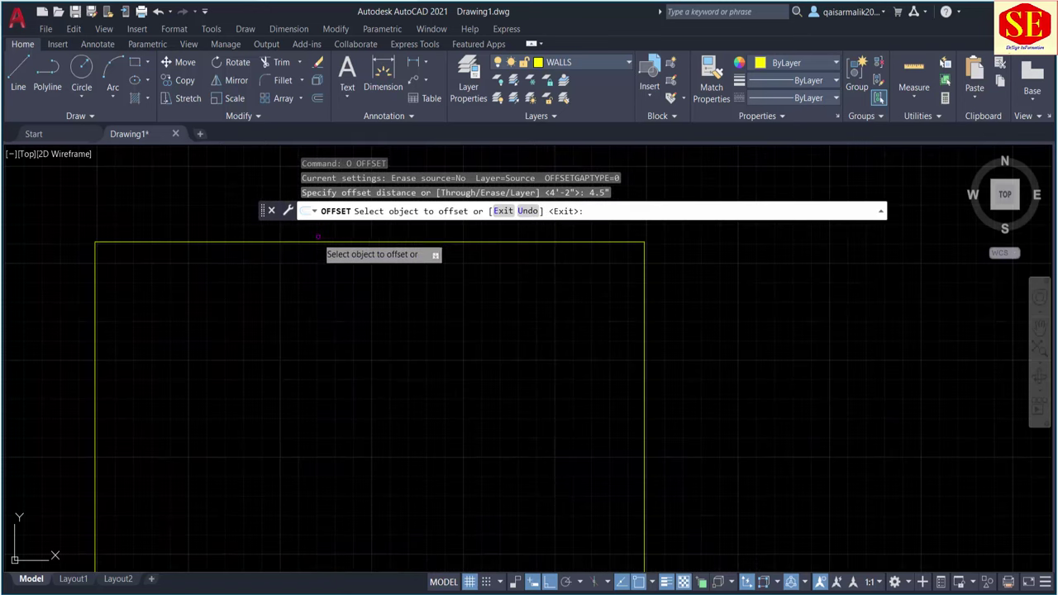
pyautogui.click(304, 245)
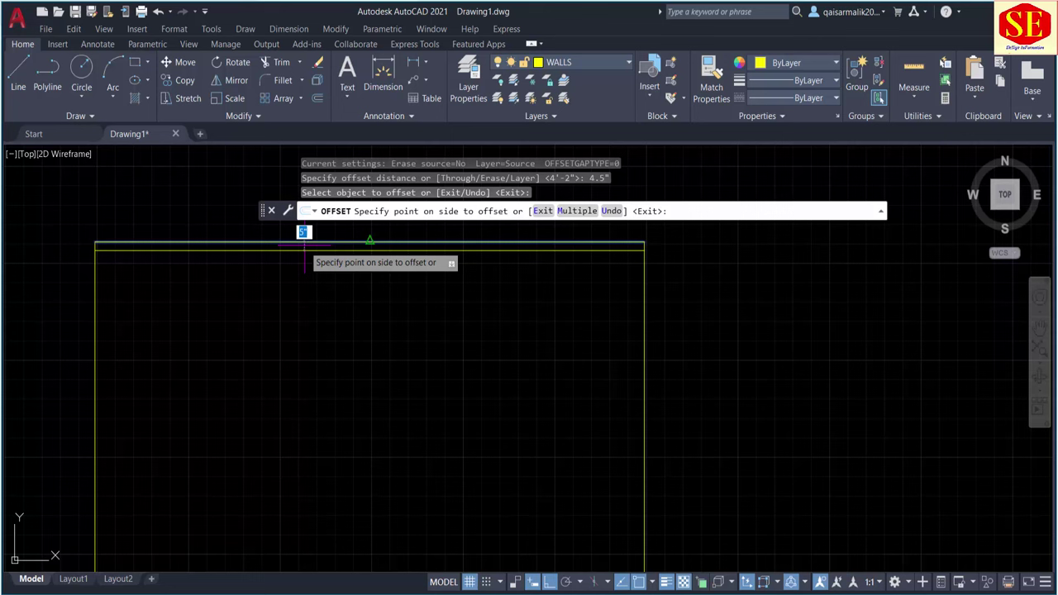
pyautogui.click(318, 298)
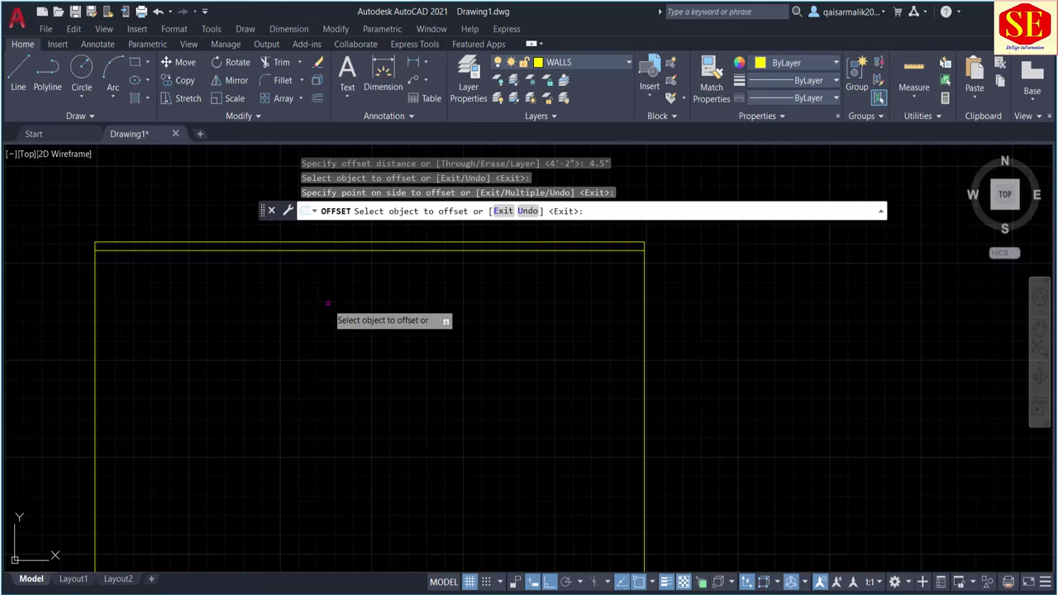
pyautogui.press('Escape')
# Erase that inner line and redo the 4.5" offset of the top edge
pyautogui.click(299, 250)
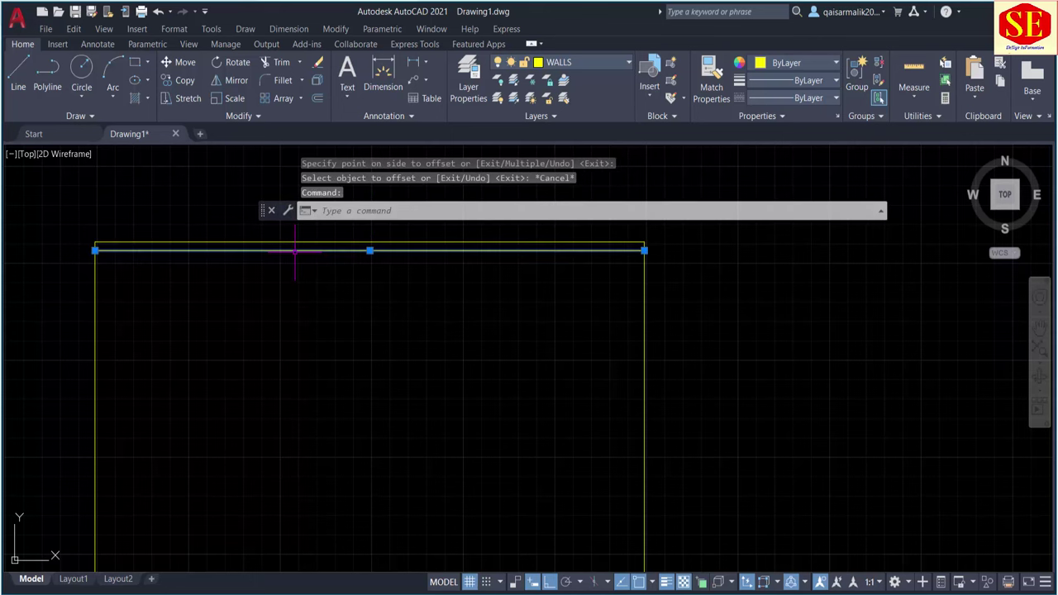
pyautogui.write('e')
pyautogui.press('Return')
pyautogui.press('Return')
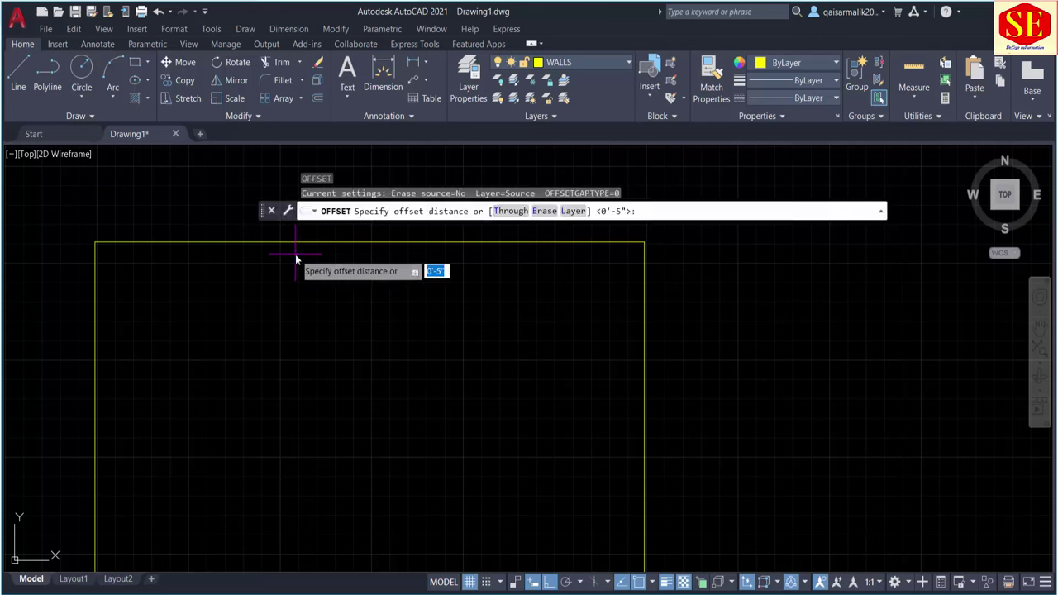
pyautogui.write('4.5')
pyautogui.press('Return')
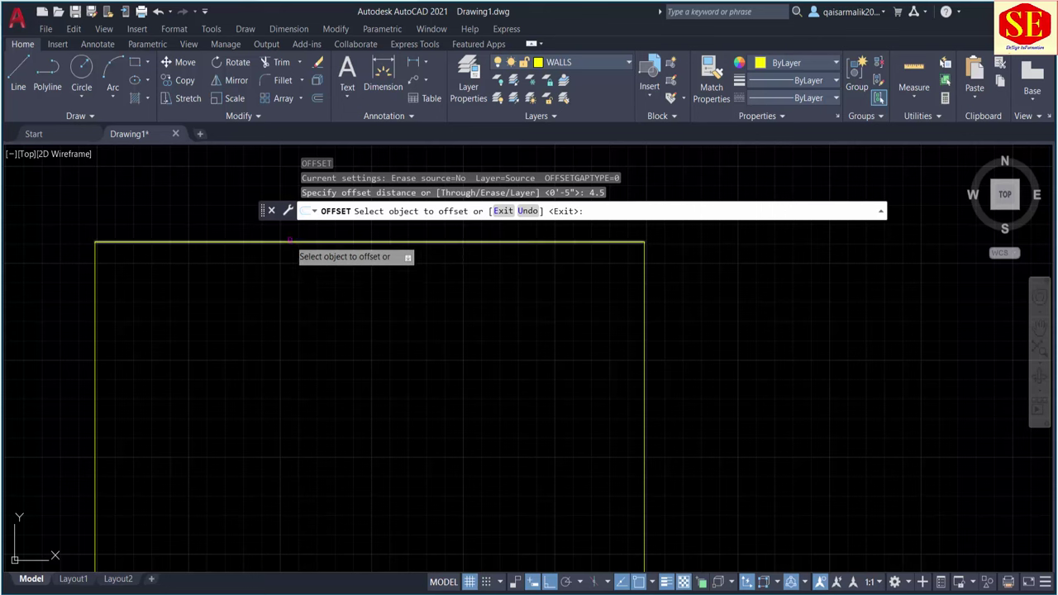
pyautogui.click(287, 243)
pyautogui.click(298, 281)
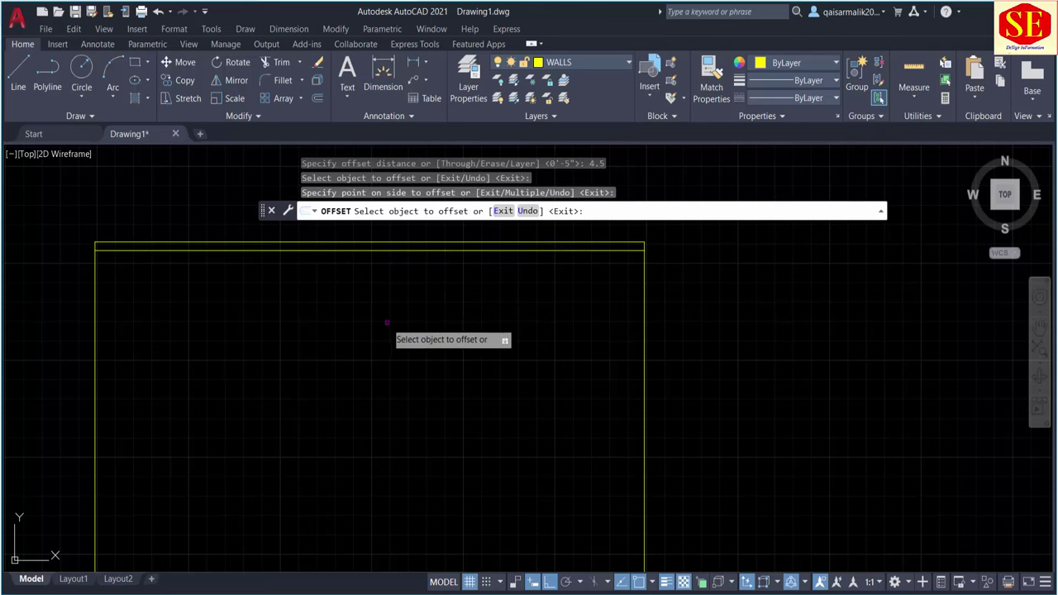
pyautogui.press('Escape')
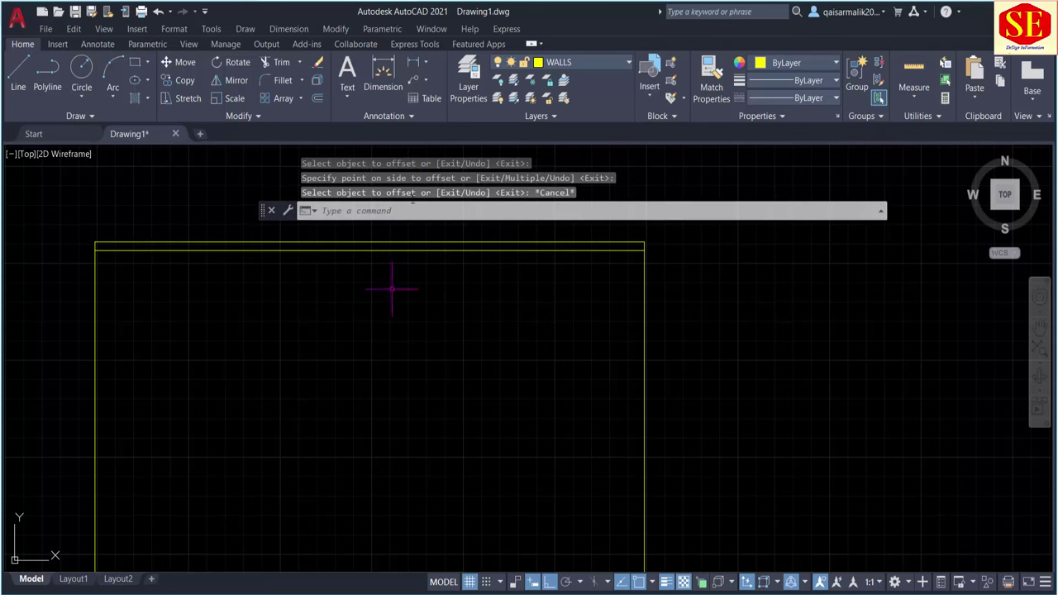
pyautogui.click(413, 62)
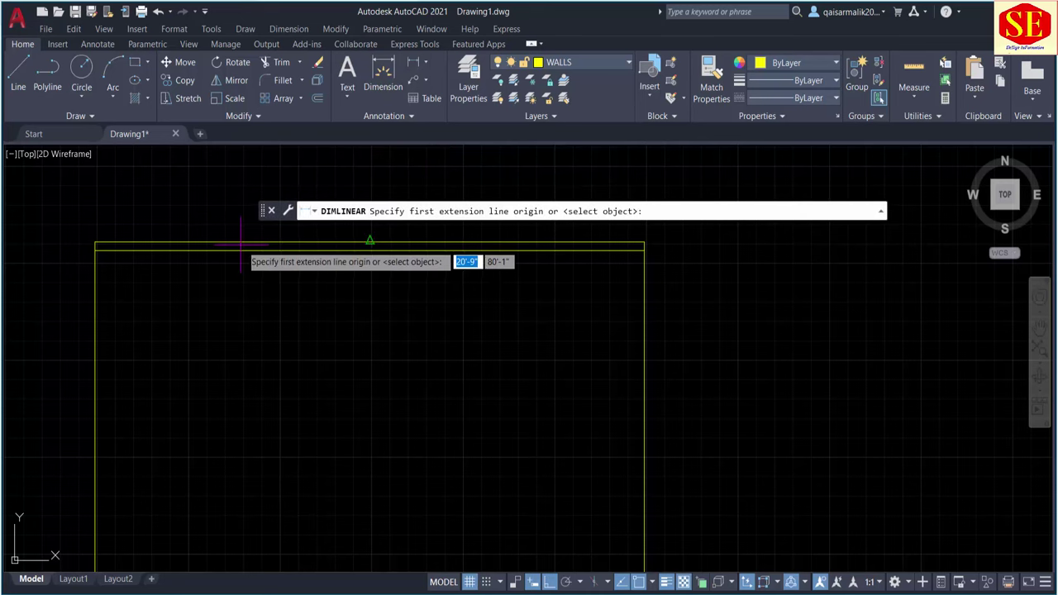
# Dimension the gap between the top wall line and its offset, which reads 5"
pyautogui.click(369, 249)
pyautogui.click(369, 249)
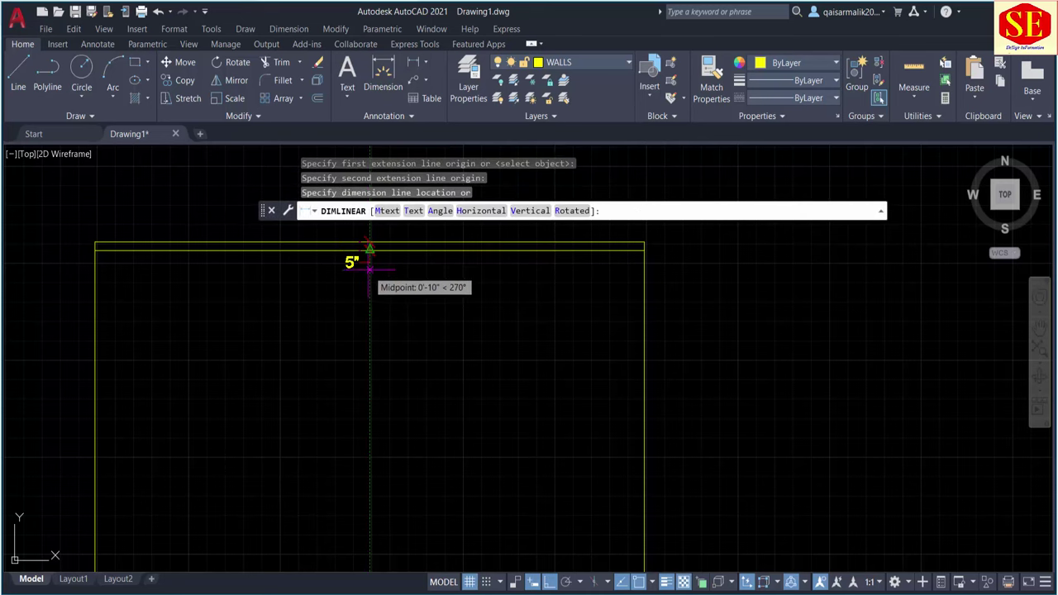
pyautogui.scroll(2, 366, 253)
pyautogui.scroll(1, 366, 256)
pyautogui.click(366, 262)
pyautogui.scroll(-1, 504, 339)
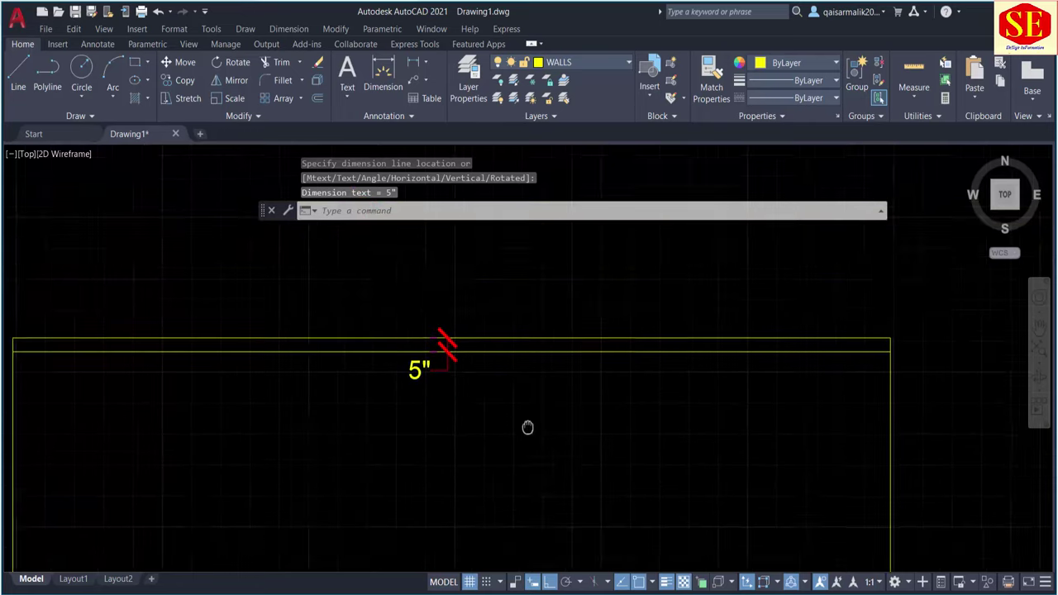
pyautogui.scroll(-1, 472, 406)
pyautogui.scroll(2, 484, 355)
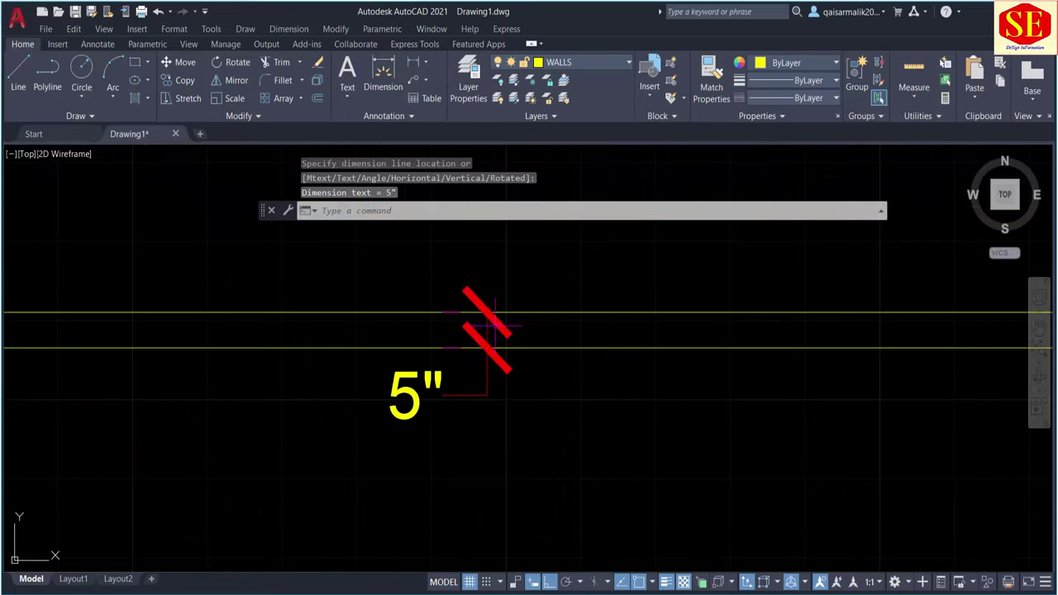
# Set the Standard dimension style's precision to 0'-0 1/2"
pyautogui.write('D')
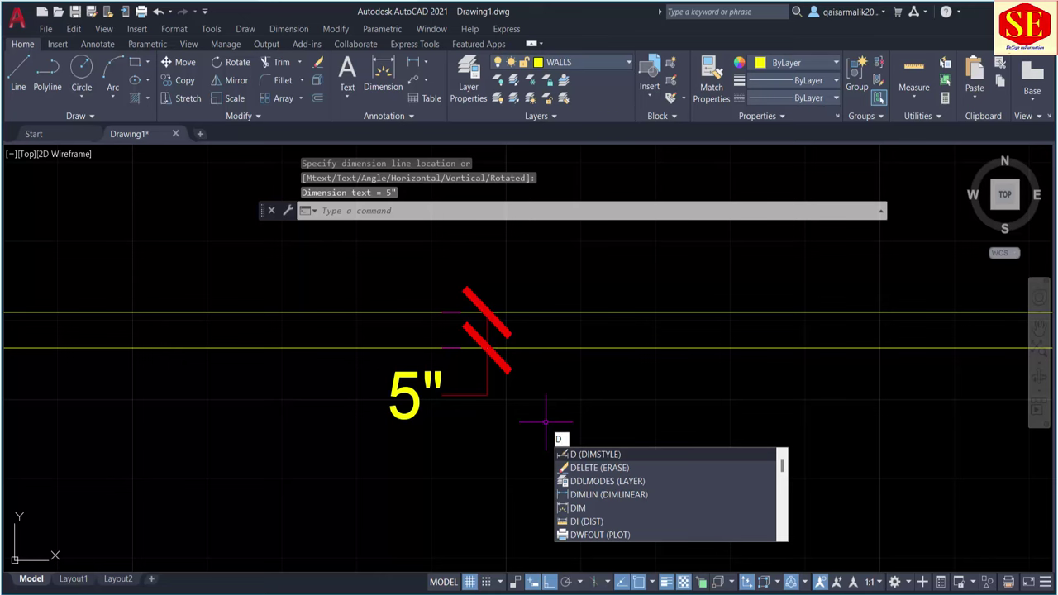
pyautogui.press('Return')
pyautogui.click(679, 273)
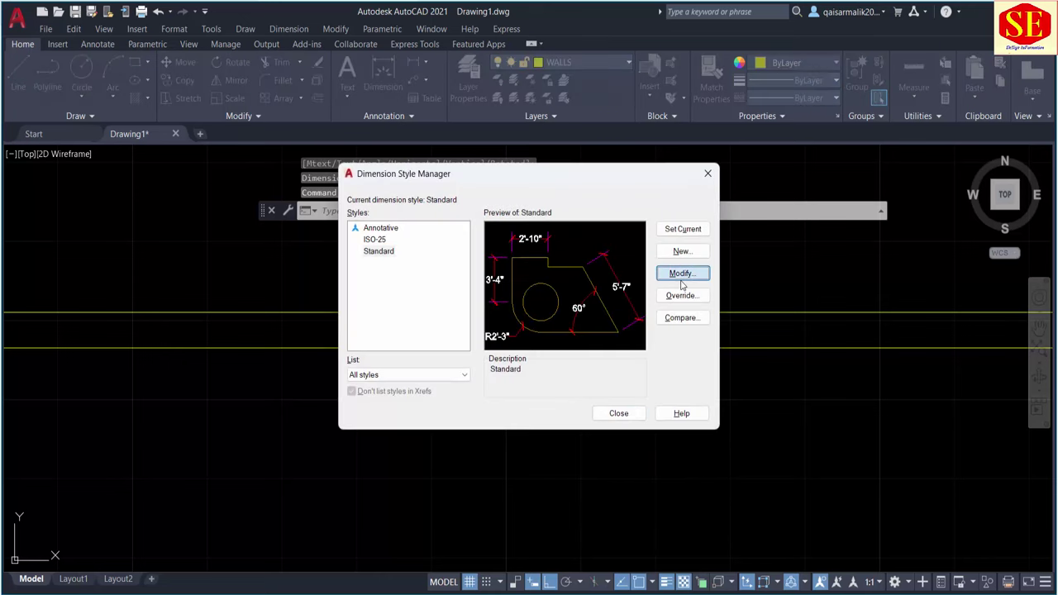
pyautogui.click(389, 235)
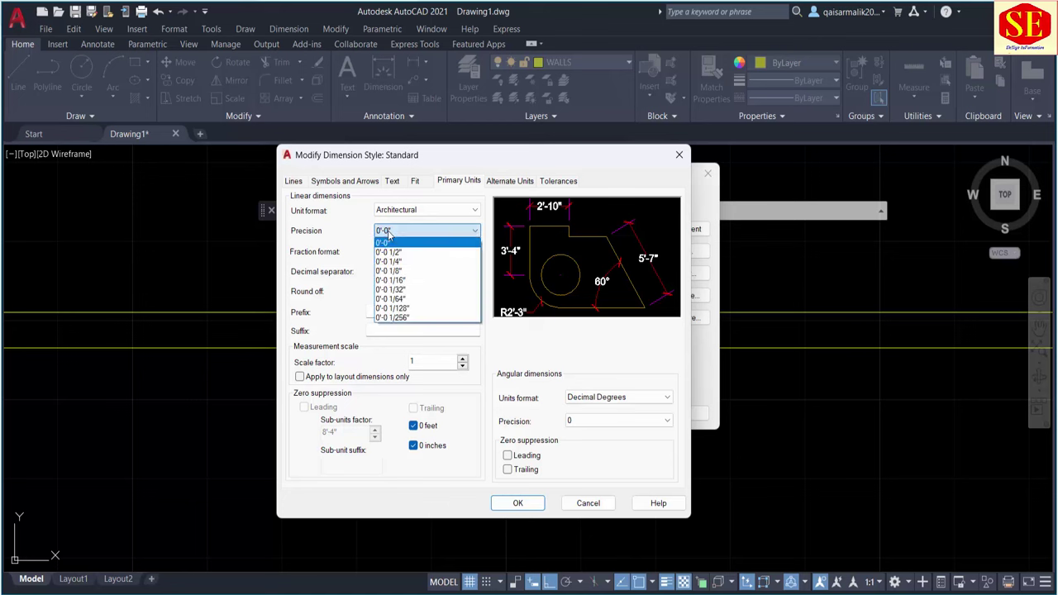
pyautogui.click(388, 251)
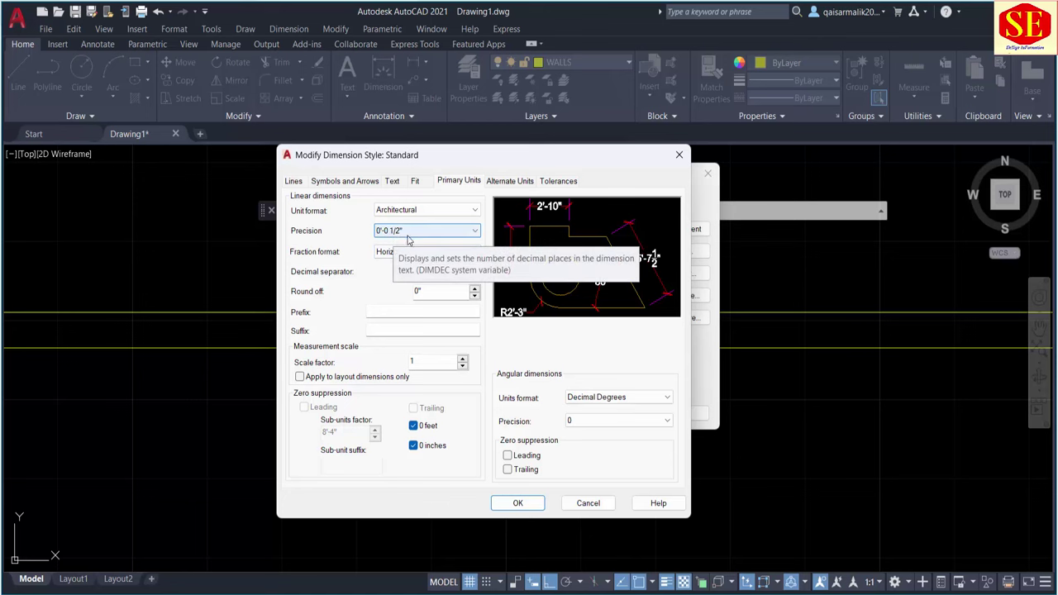
pyautogui.click(514, 502)
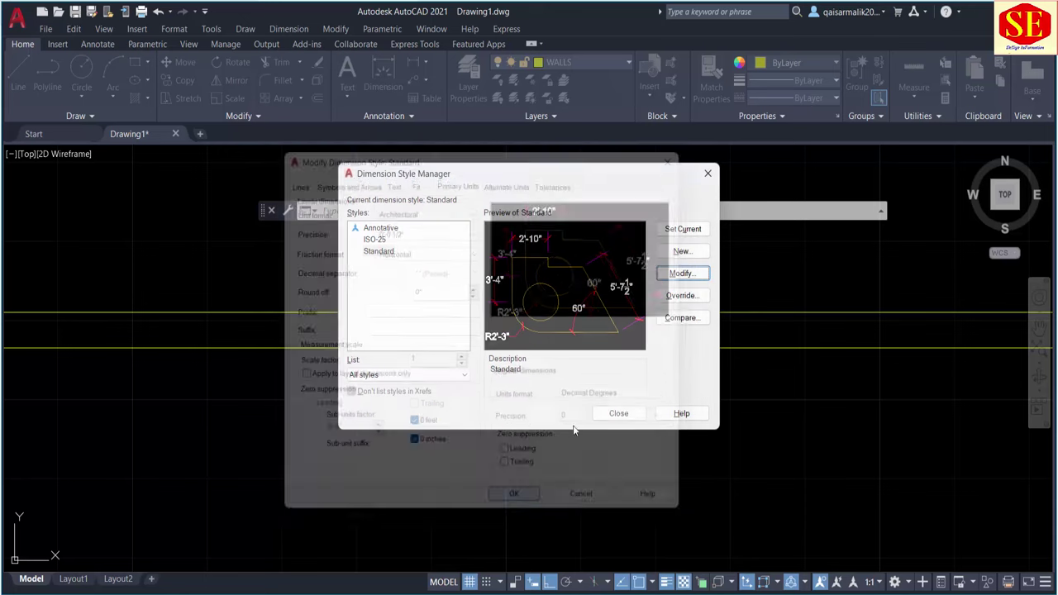
pyautogui.click(618, 412)
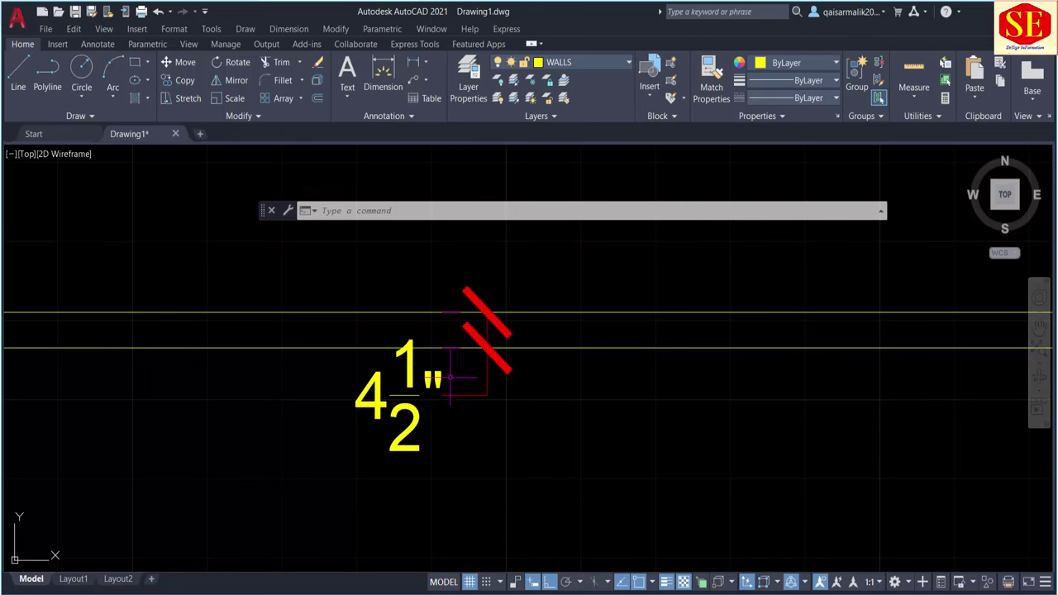
# Confirm Standard's 1/2" precision and make Standard the current dimension style
pyautogui.scroll(-5, 451, 377)
pyautogui.write('D')
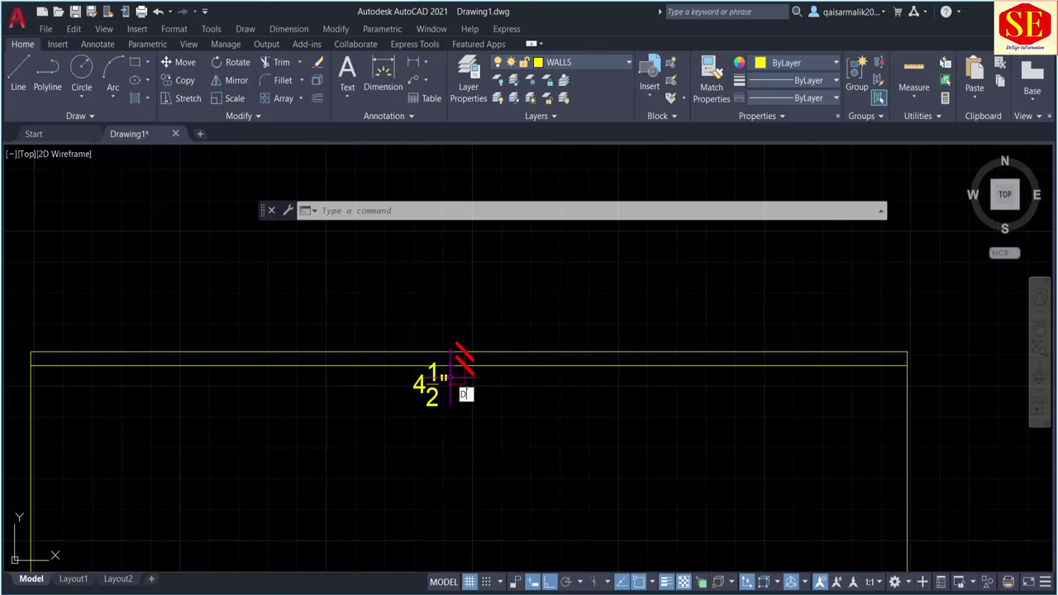
pyautogui.press('Return')
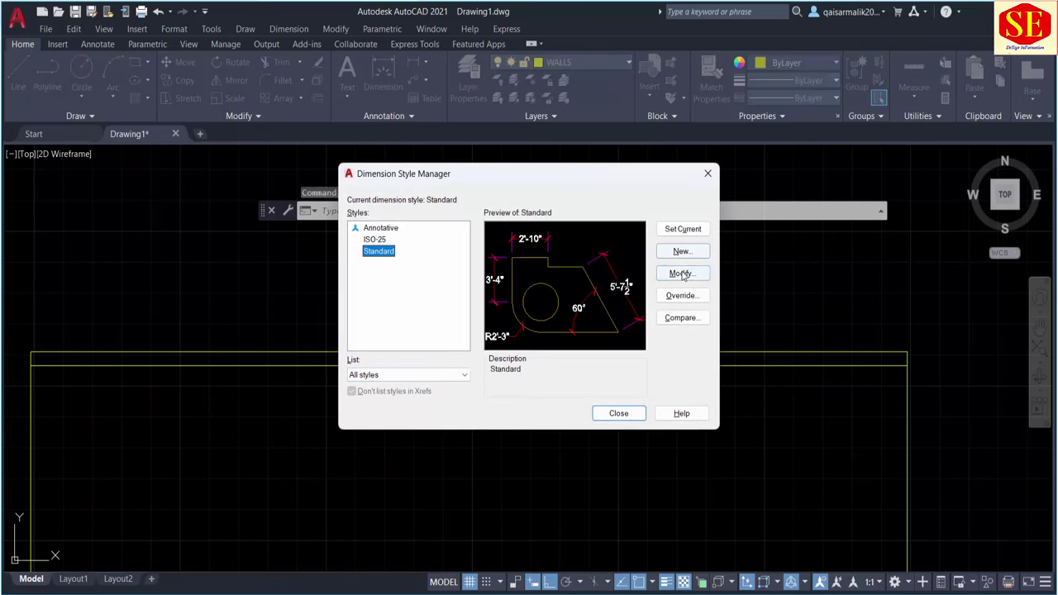
pyautogui.click(682, 275)
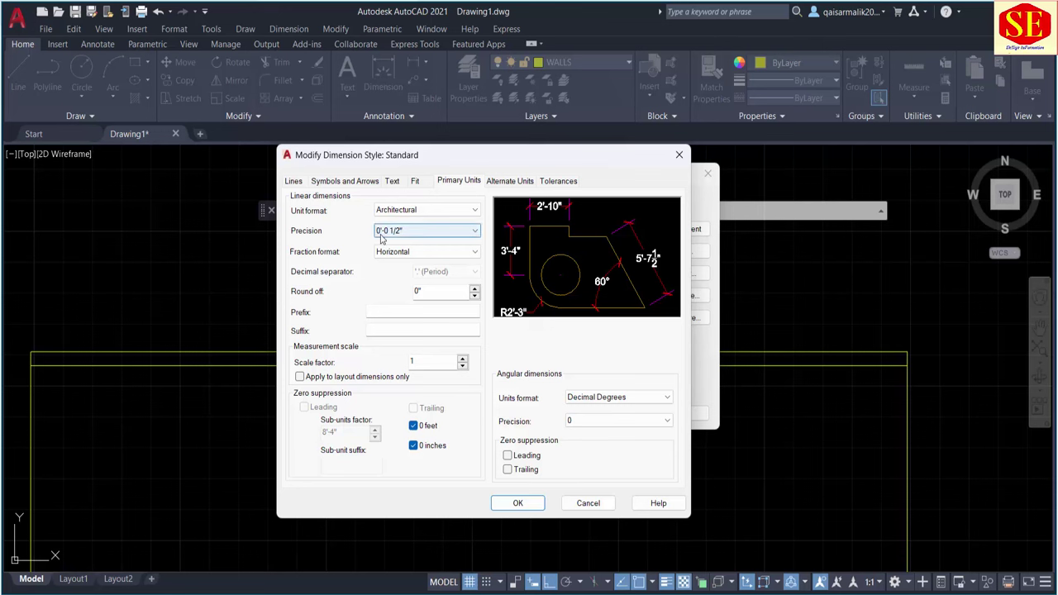
pyautogui.click(414, 230)
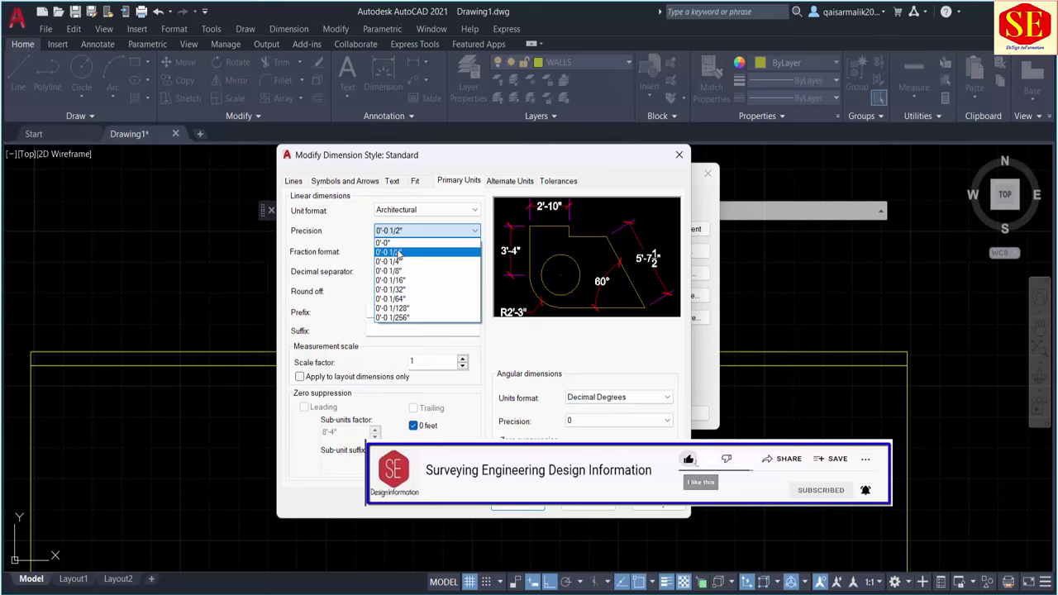
pyautogui.click(398, 251)
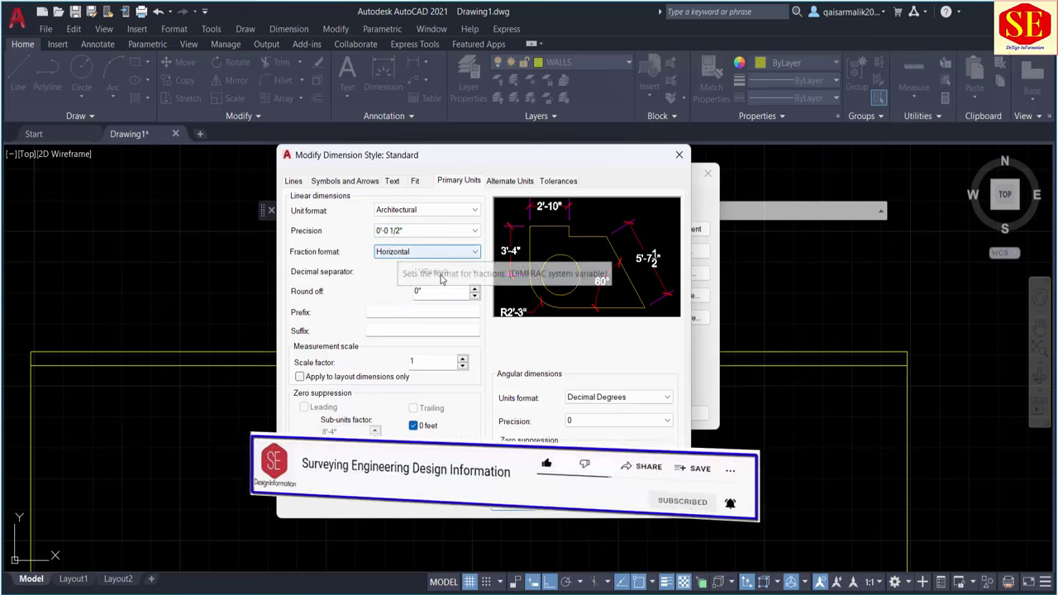
pyautogui.click(506, 502)
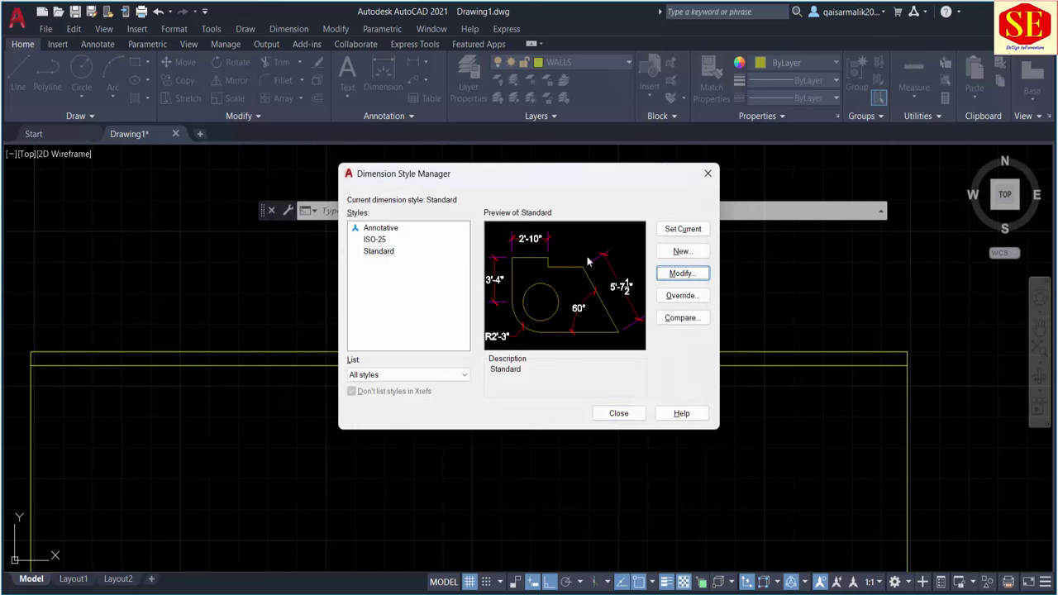
pyautogui.click(680, 231)
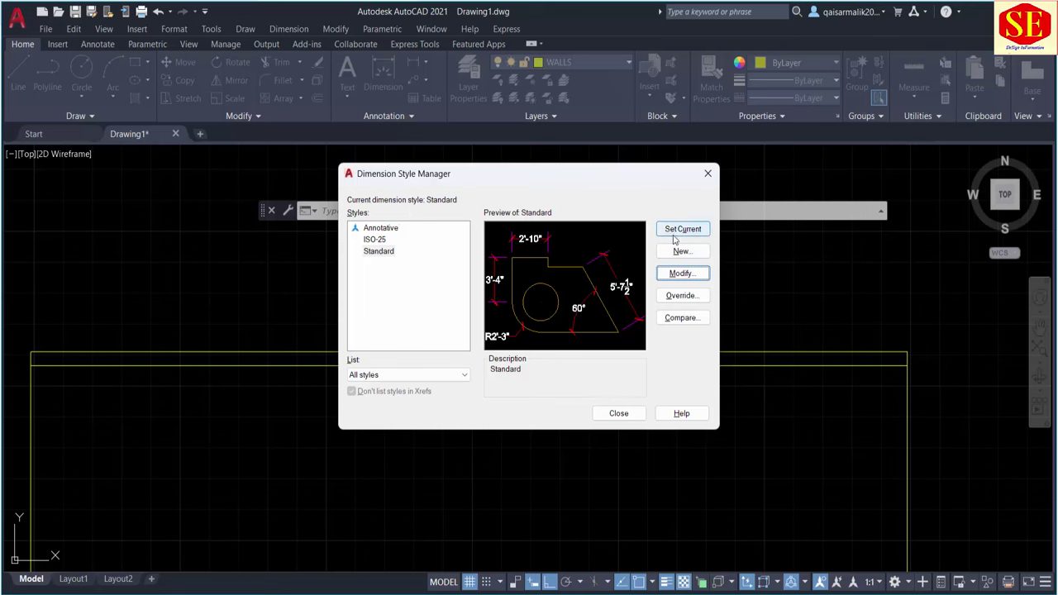
pyautogui.click(616, 414)
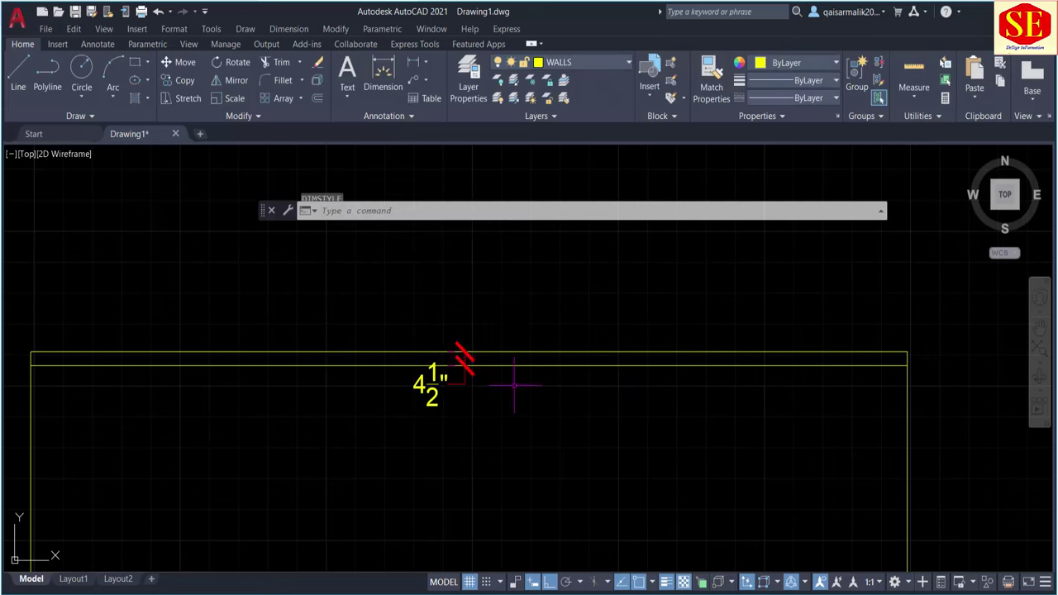
pyautogui.write('D')
# Recheck Standard's half-inch precision and select the 4½" top-wall dimension
pyautogui.press('Return')
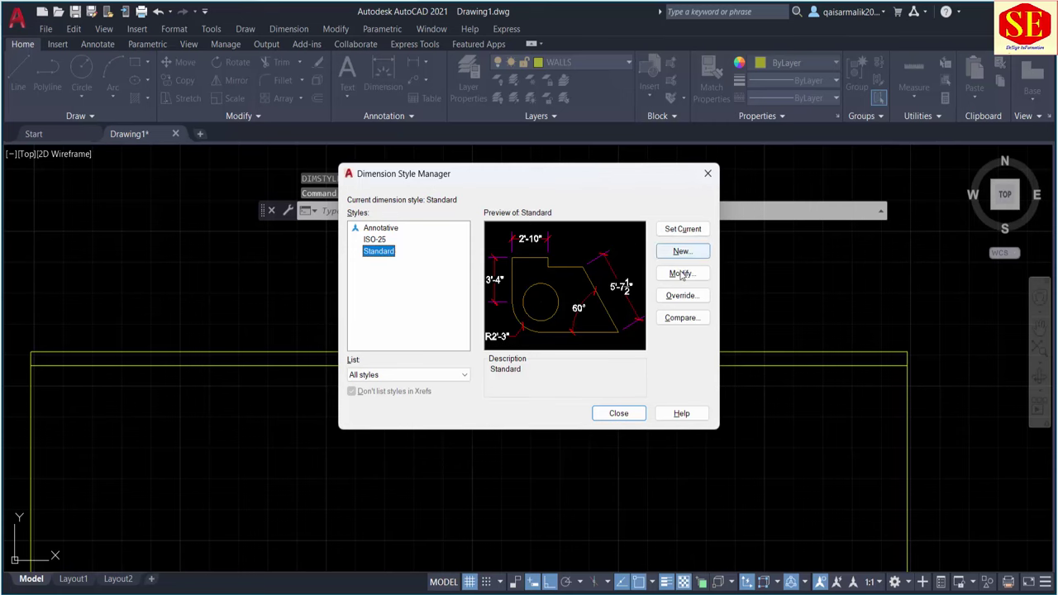
pyautogui.click(682, 272)
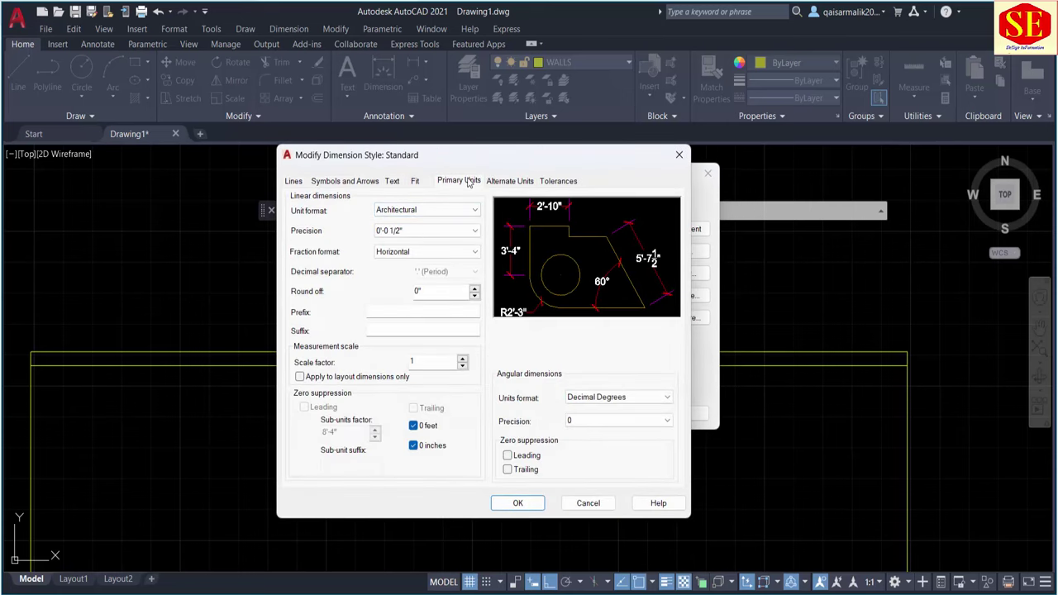
pyautogui.click(418, 235)
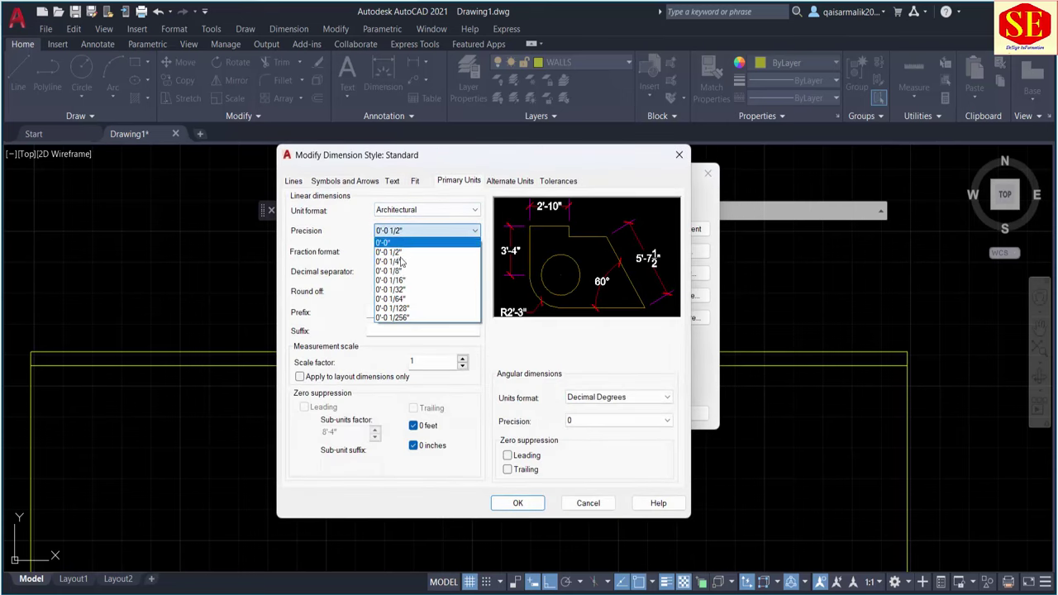
pyautogui.click(414, 252)
pyautogui.click(517, 503)
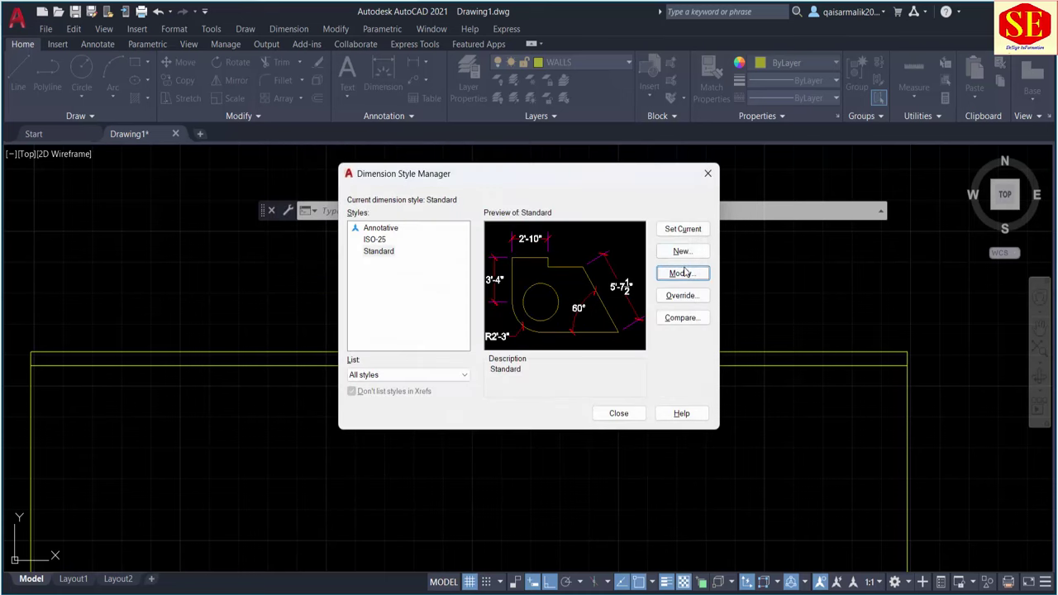
pyautogui.click(616, 412)
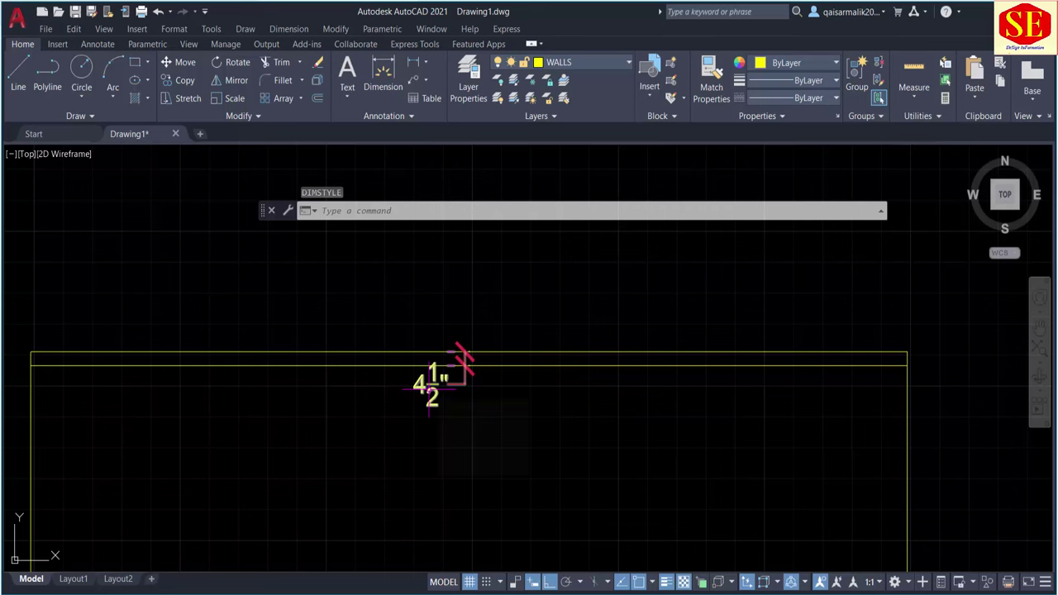
pyautogui.click(429, 386)
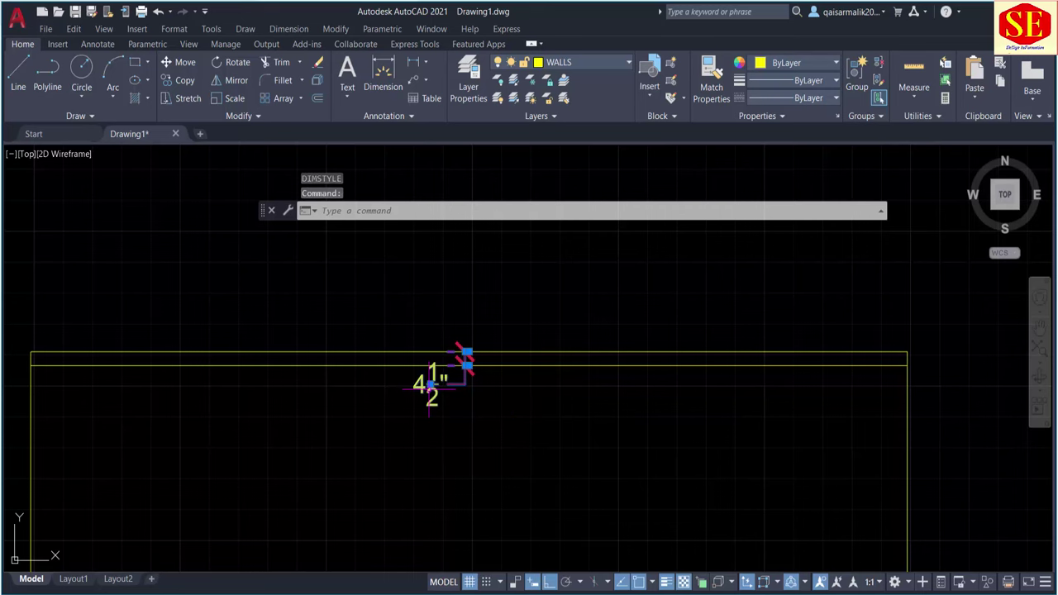
# Erase the selected 4½" top-wall dimension
pyautogui.write('e')
pyautogui.press('Return')
pyautogui.scroll(-4, 420, 301)
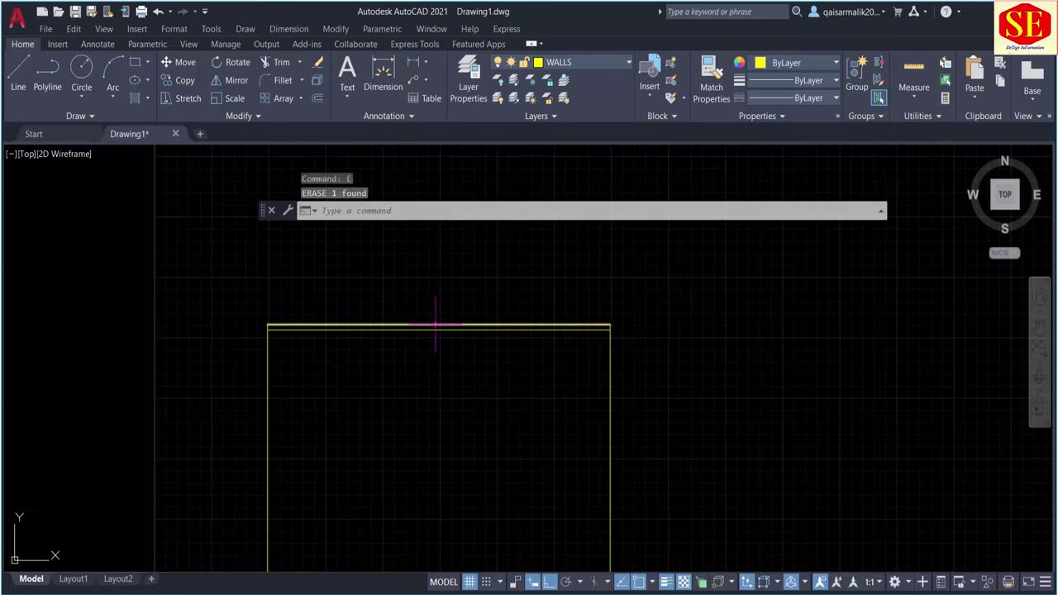
pyautogui.scroll(4, 368, 326)
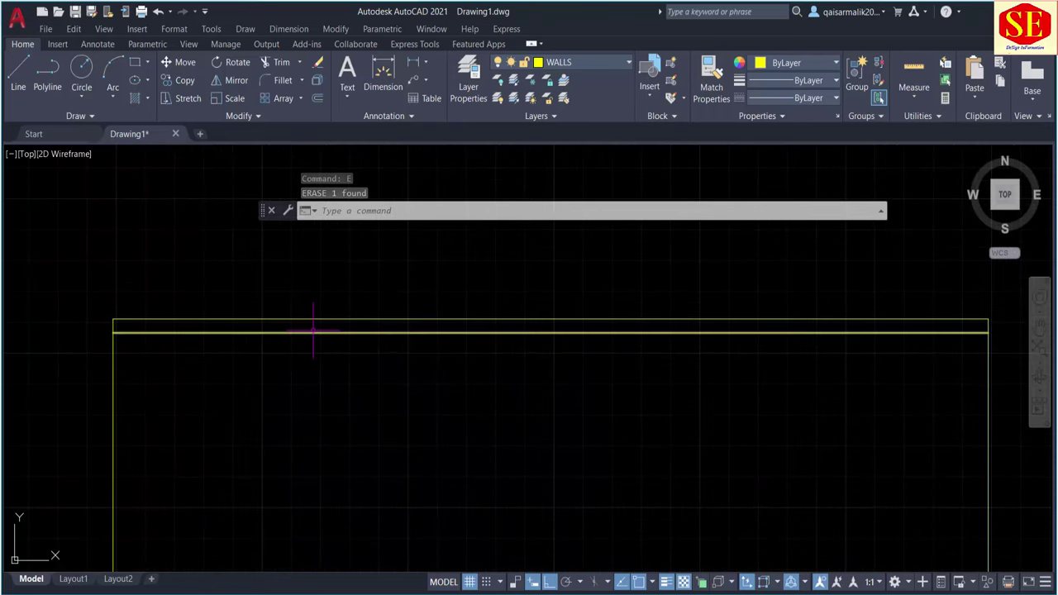
pyautogui.scroll(-5, 310, 329)
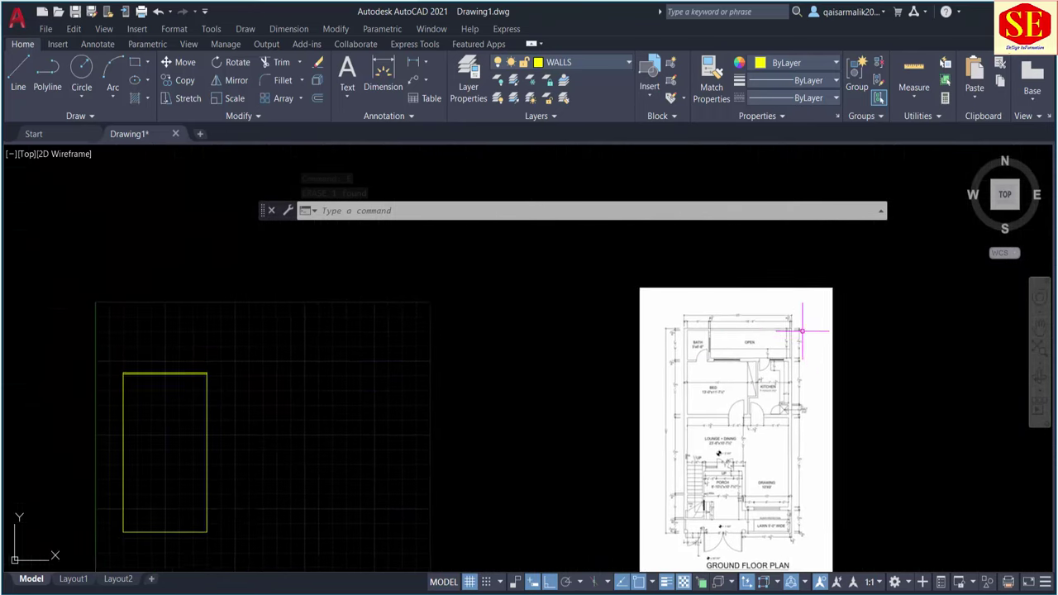
pyautogui.scroll(8, 802, 330)
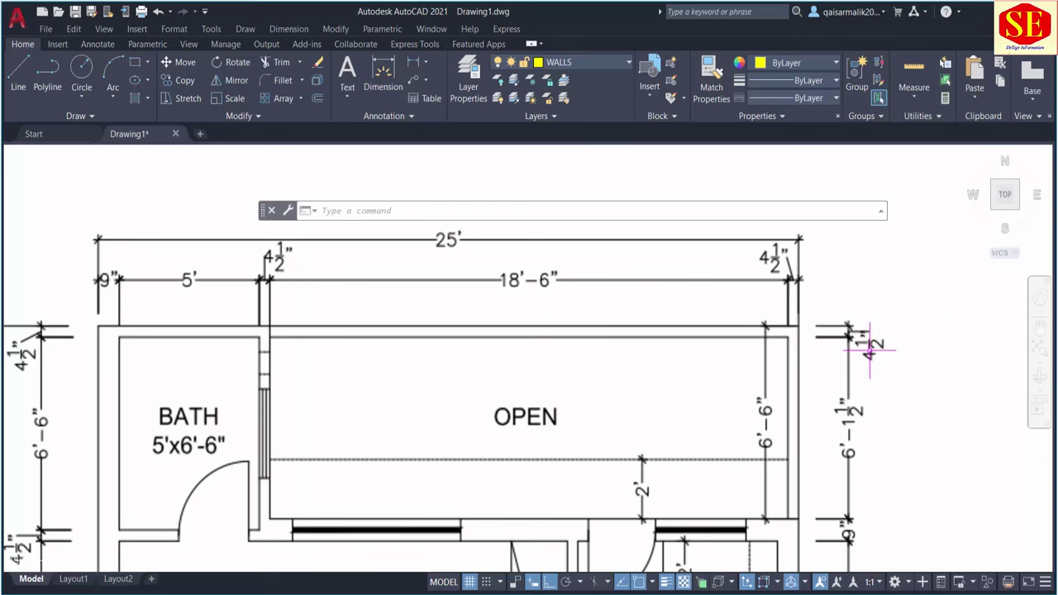
pyautogui.scroll(-2, 866, 345)
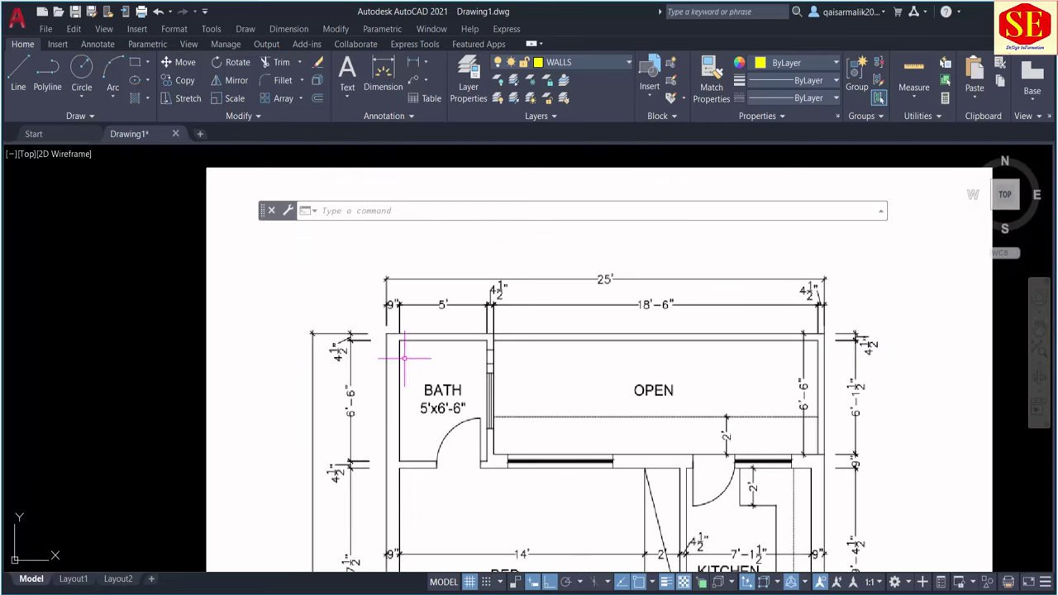
# Look over the reference plan, then bring the yellow wall rectangle back into view
pyautogui.moveTo(404, 358); pyautogui.dragTo(429, 314, button='middle')
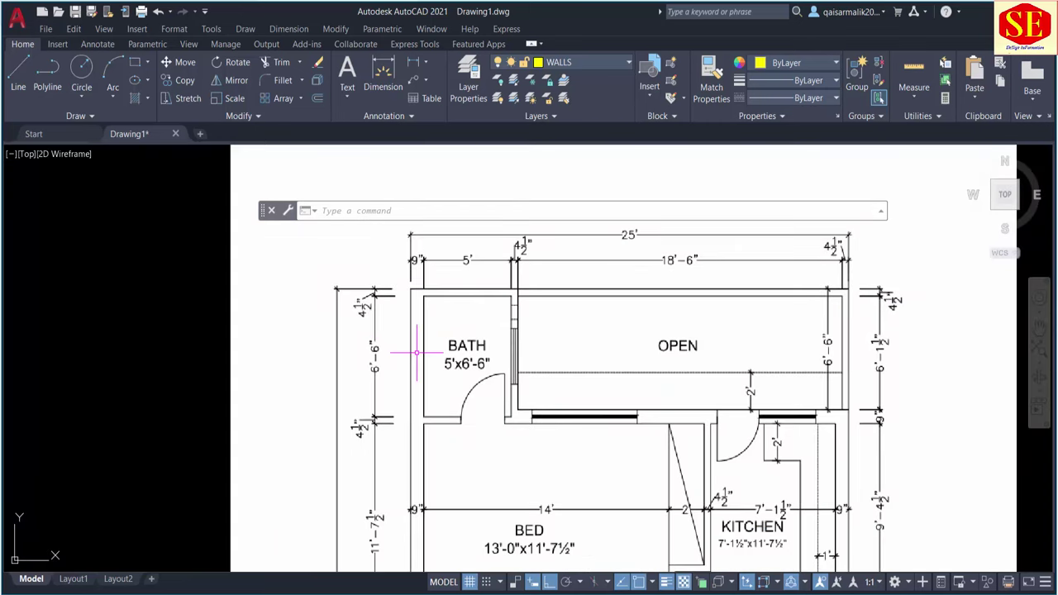
pyautogui.scroll(-4, 420, 333)
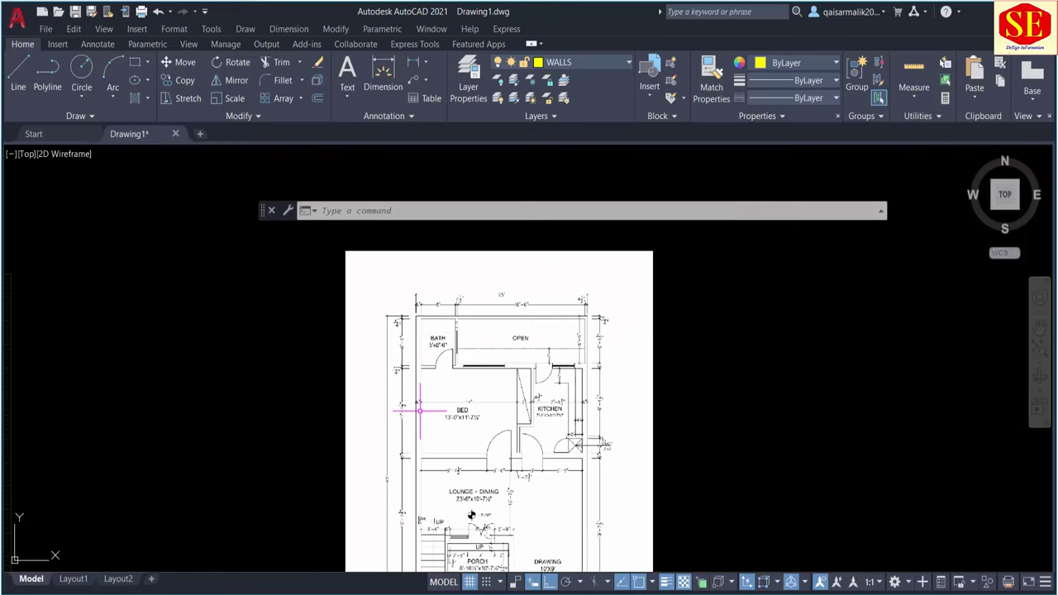
pyautogui.moveTo(420, 410); pyautogui.dragTo(438, 356, button='middle')
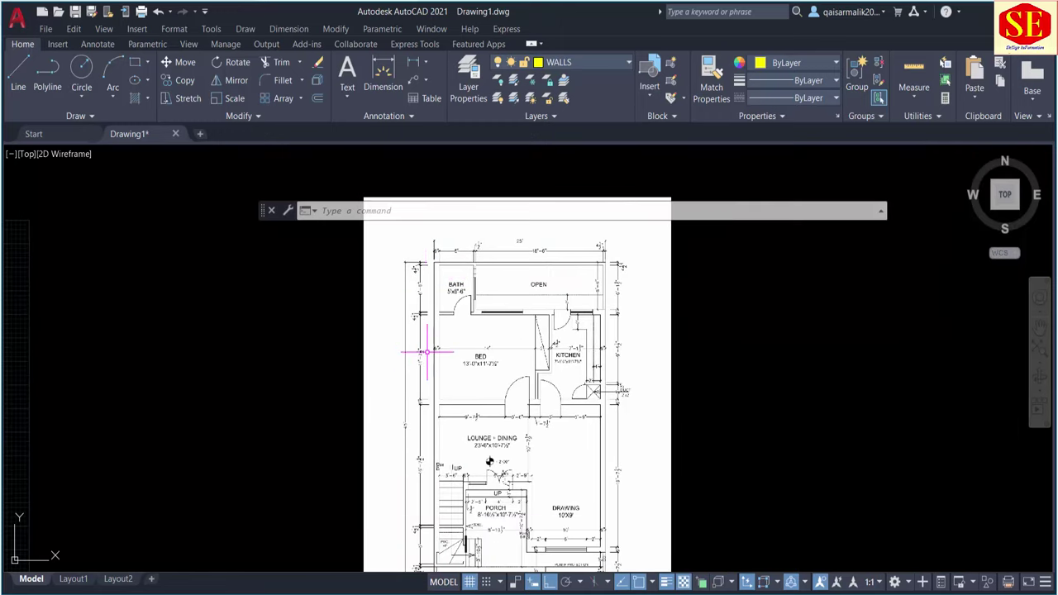
pyautogui.scroll(2, 428, 269)
pyautogui.scroll(1, 428, 269)
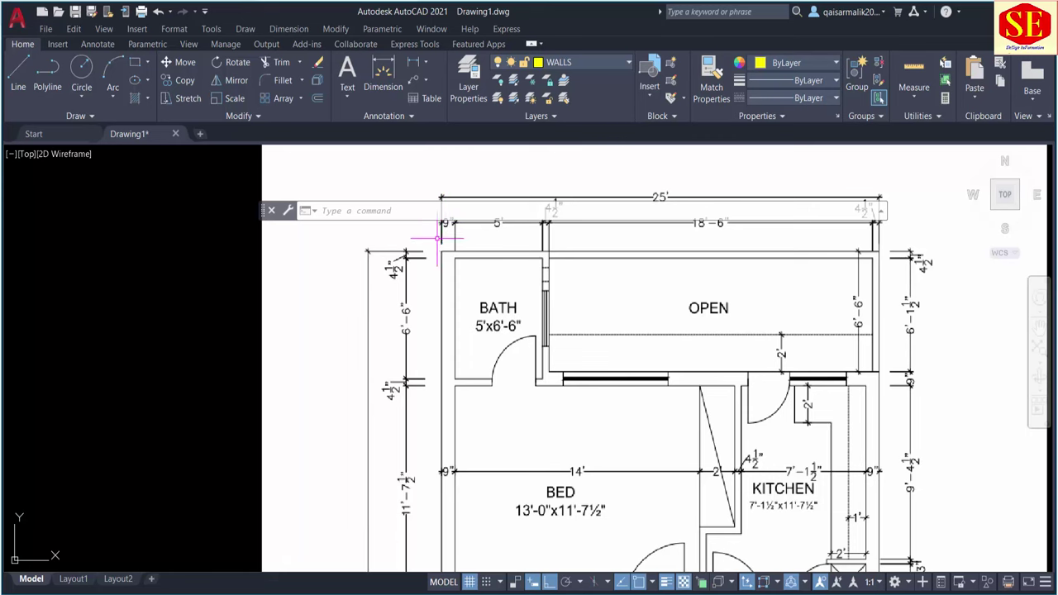
pyautogui.scroll(-4, 609, 278)
pyautogui.moveTo(232, 366); pyautogui.dragTo(395, 360, button='middle')
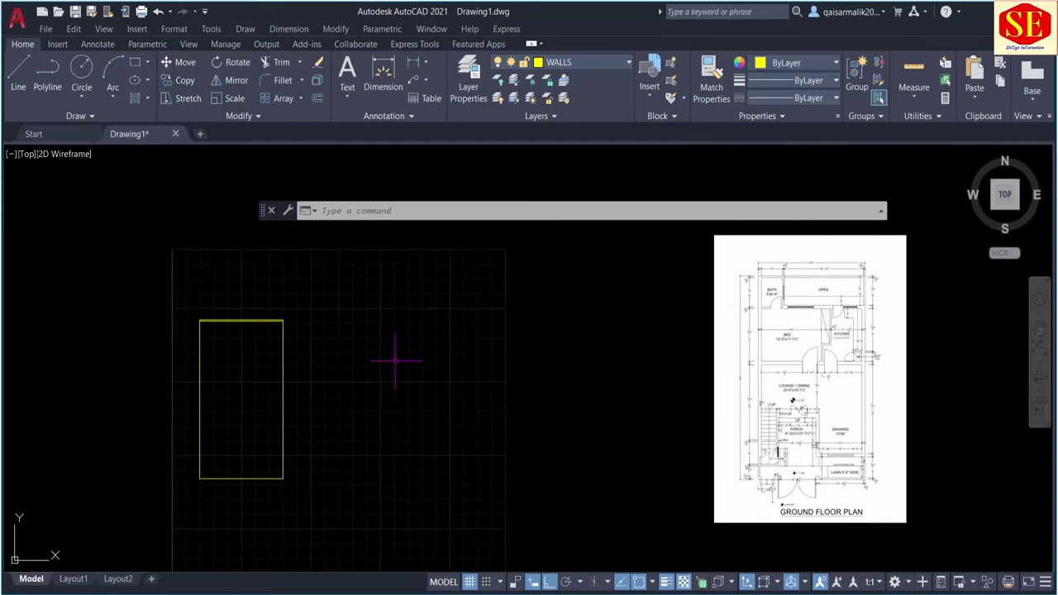
pyautogui.scroll(5, 193, 326)
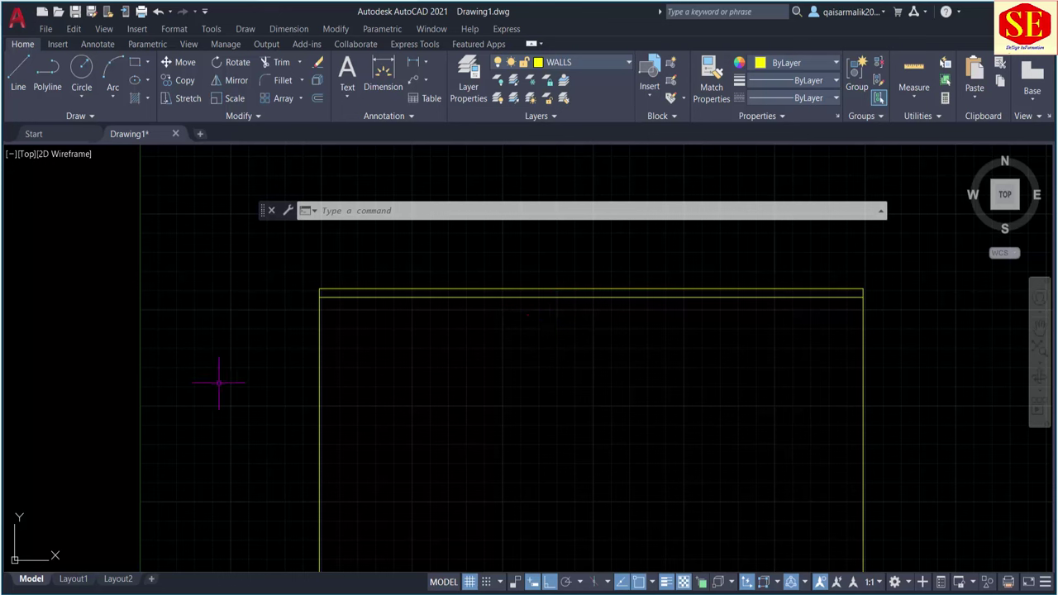
# Offset the left wall line 9" inward
pyautogui.click(318, 346)
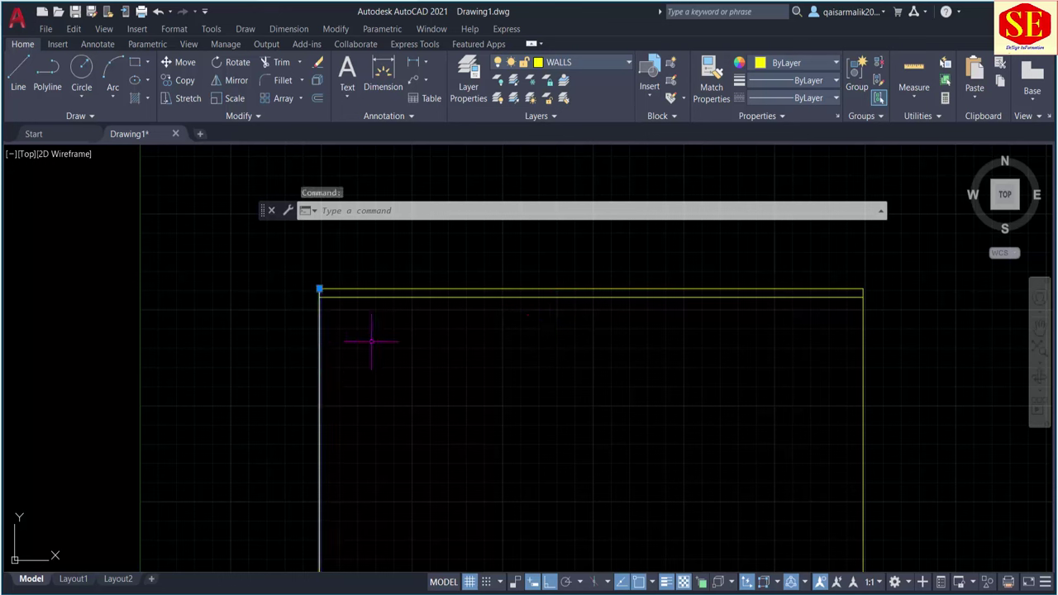
pyautogui.press('Escape')
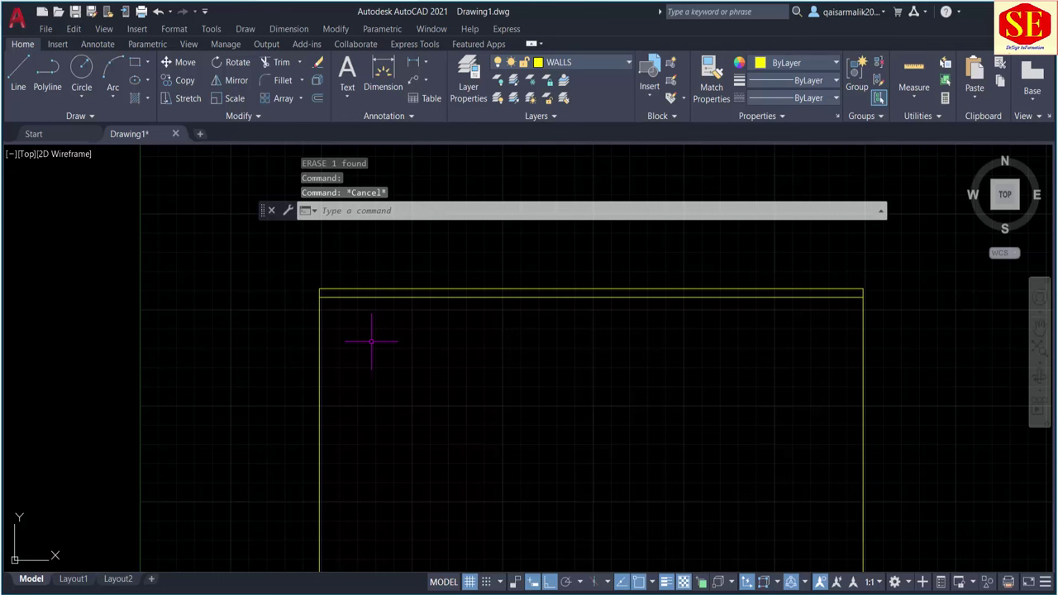
pyautogui.write('O')
pyautogui.press('Return')
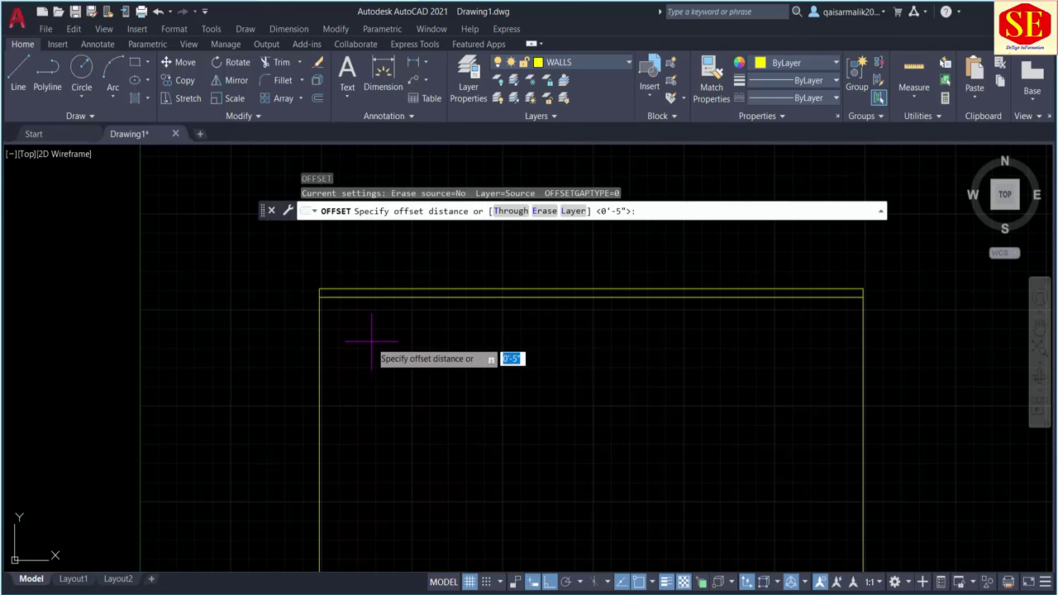
pyautogui.write('9')
pyautogui.press('Return')
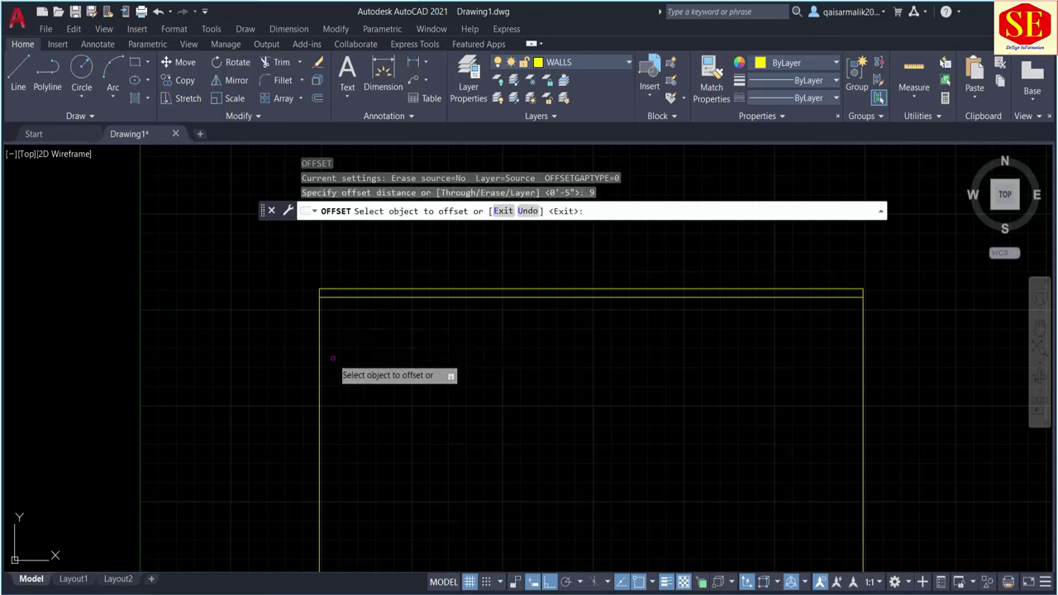
pyautogui.click(320, 367)
pyautogui.click(359, 353)
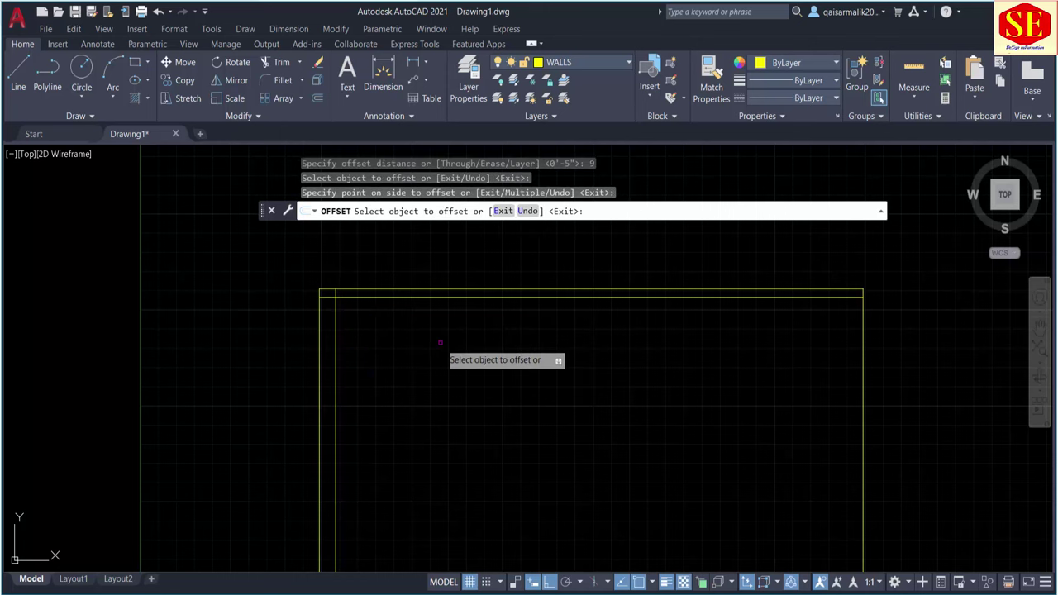
pyautogui.press('Escape')
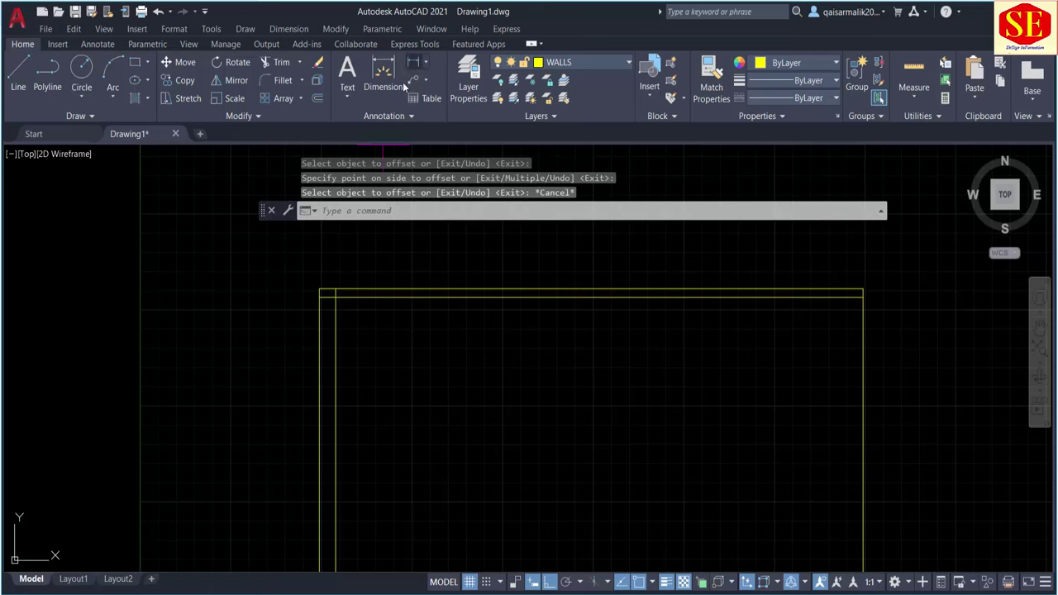
# Dimension the 9" left wall thickness
pyautogui.click(383, 76)
pyautogui.click(320, 291)
pyautogui.click(336, 291)
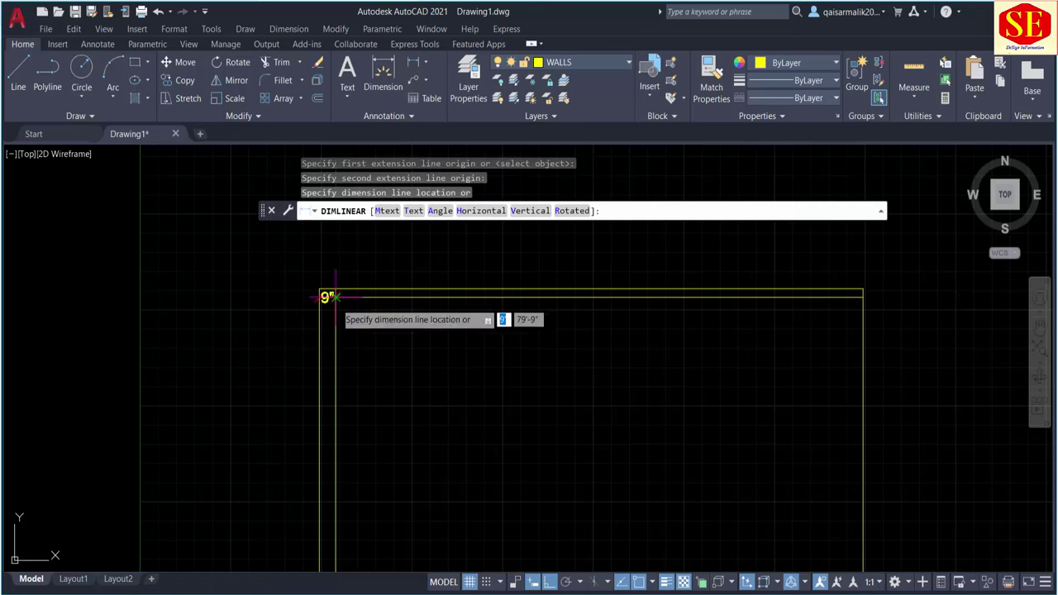
pyautogui.scroll(3, 335, 314)
# Dimension the top wall thickness as 4½", discarding a mistaken 12'-6" measurement
pyautogui.press('space')
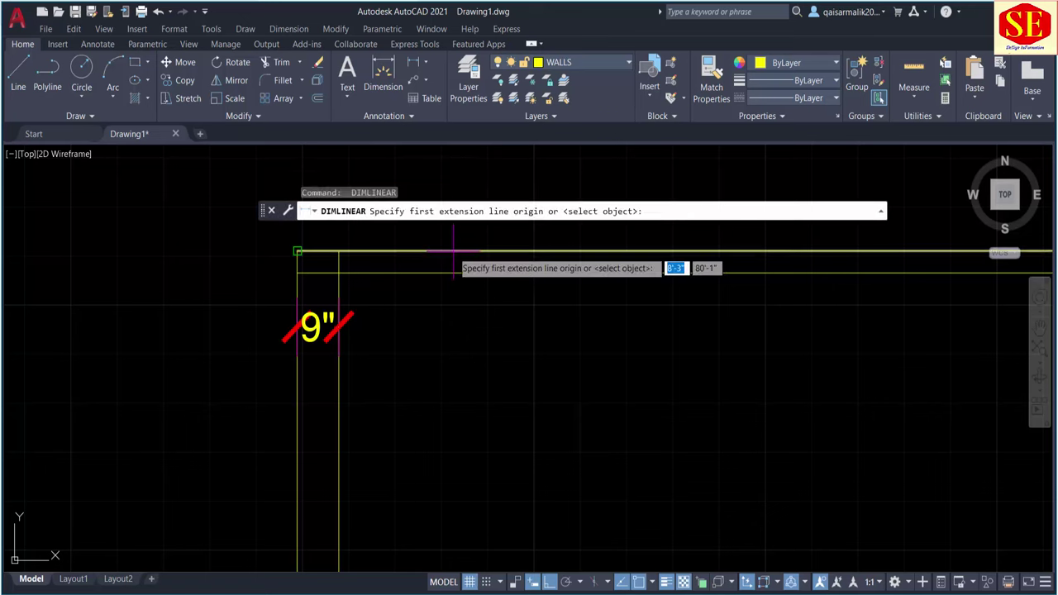
pyautogui.click(298, 252)
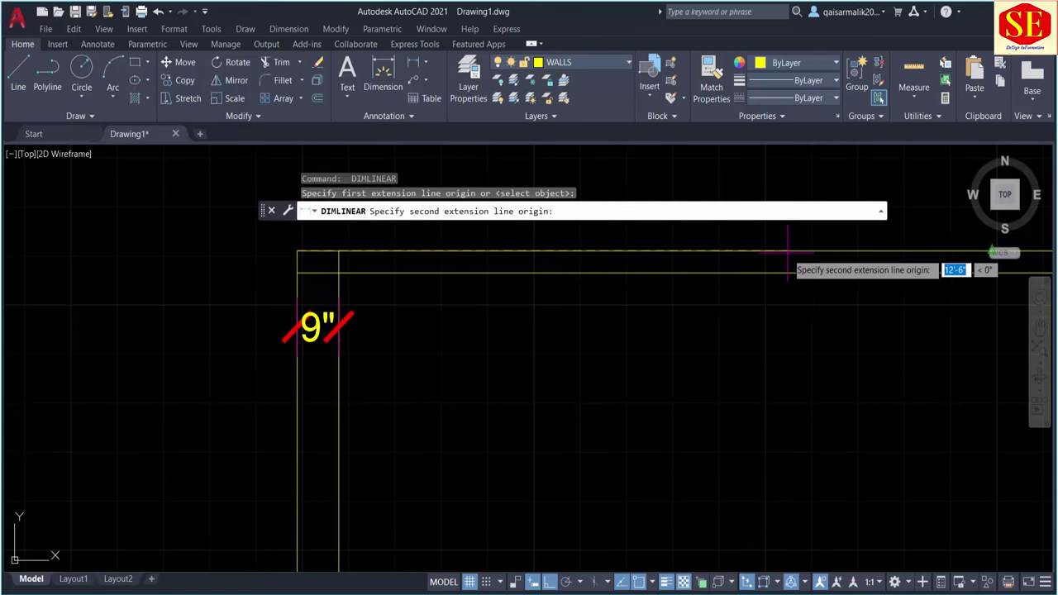
pyautogui.moveTo(779, 255); pyautogui.dragTo(614, 259, button='middle')
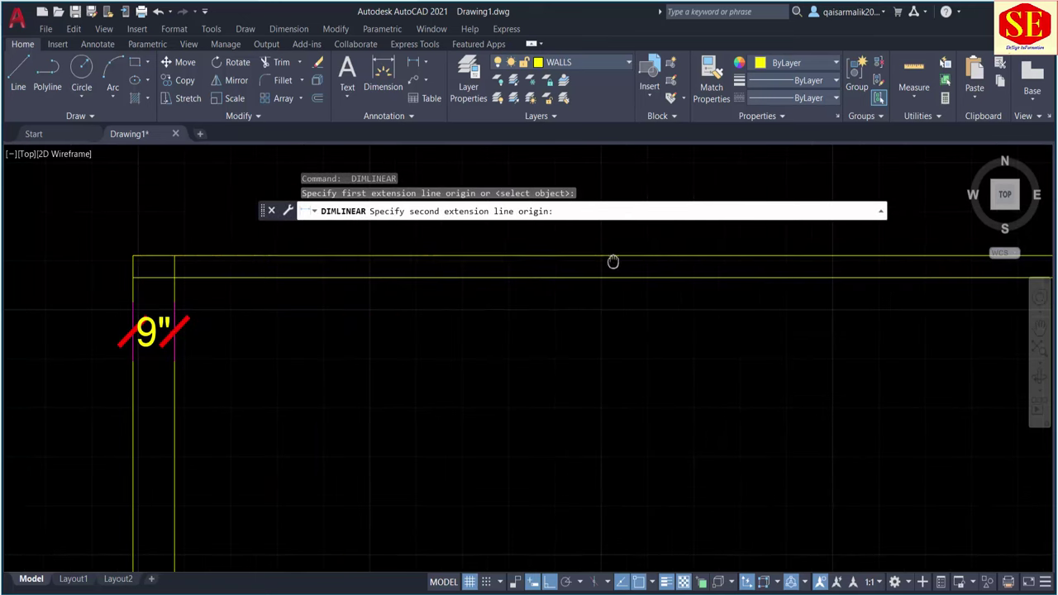
pyautogui.click(843, 259)
pyautogui.press('Escape')
pyautogui.press('space')
pyautogui.click(827, 255)
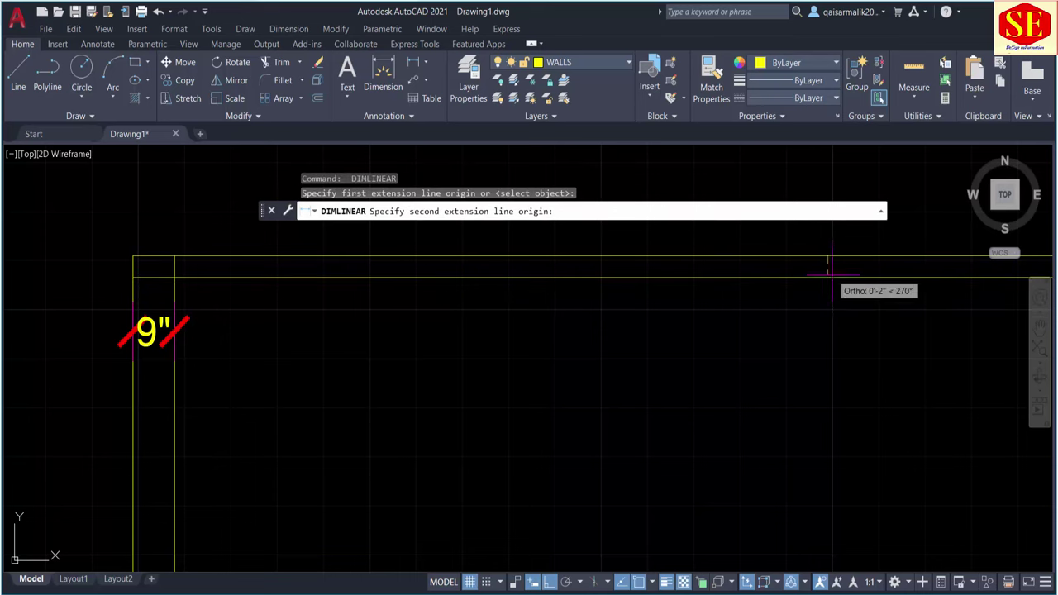
pyautogui.click(827, 276)
pyautogui.click(793, 297)
pyautogui.scroll(-2, 669, 341)
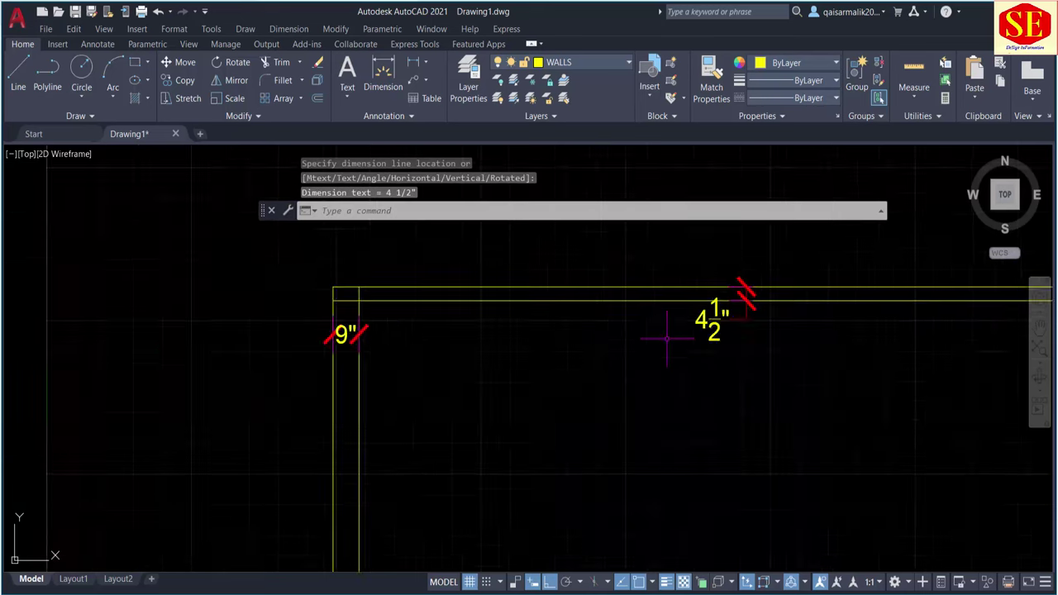
pyautogui.scroll(-2, 671, 339)
pyautogui.press('Escape')
pyautogui.scroll(2, 545, 330)
# Erase the inner vertical wall line
pyautogui.click(465, 334)
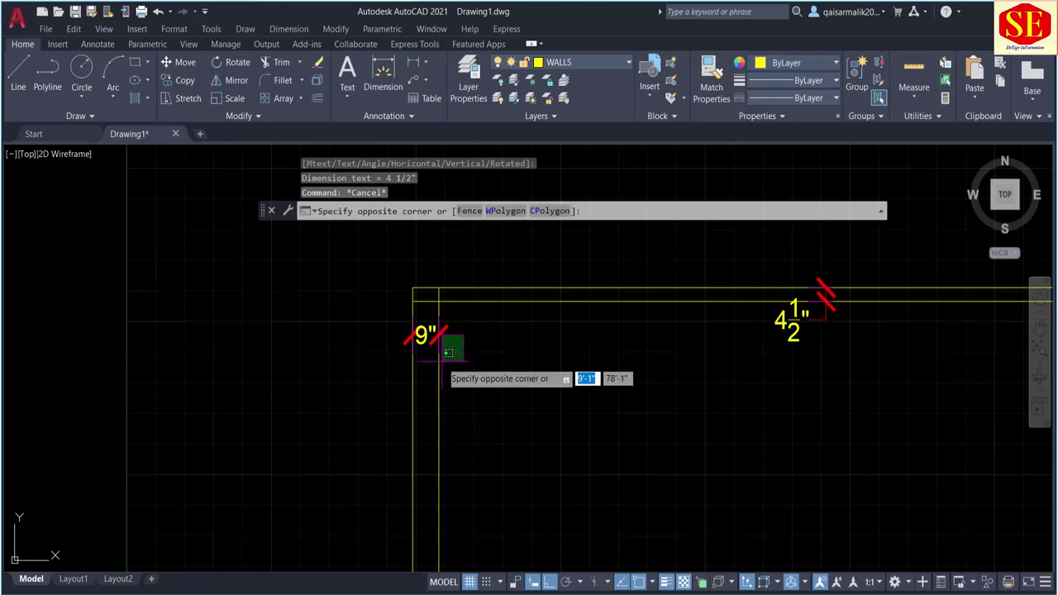
pyautogui.press('Escape')
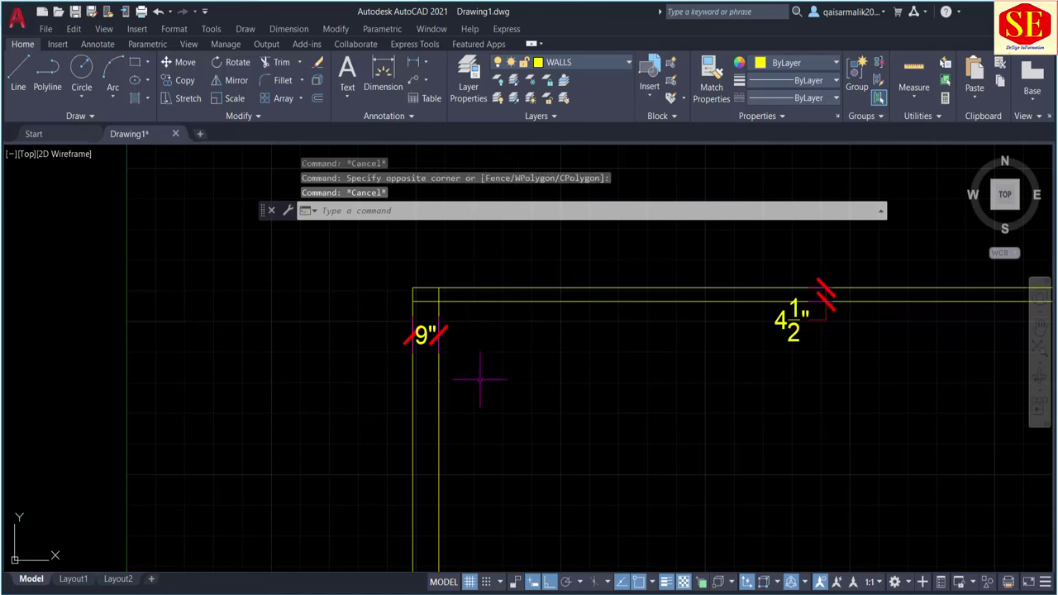
pyautogui.click(438, 389)
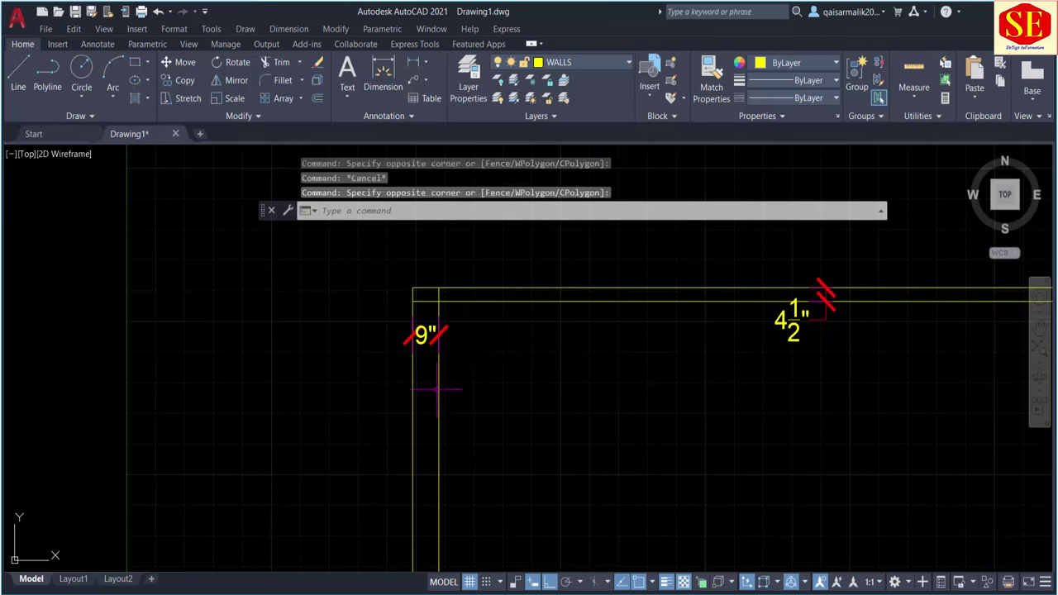
pyautogui.click(438, 384)
pyautogui.press('Delete')
# Delete the 9" dimension, then undo to restore it
pyautogui.click(425, 335)
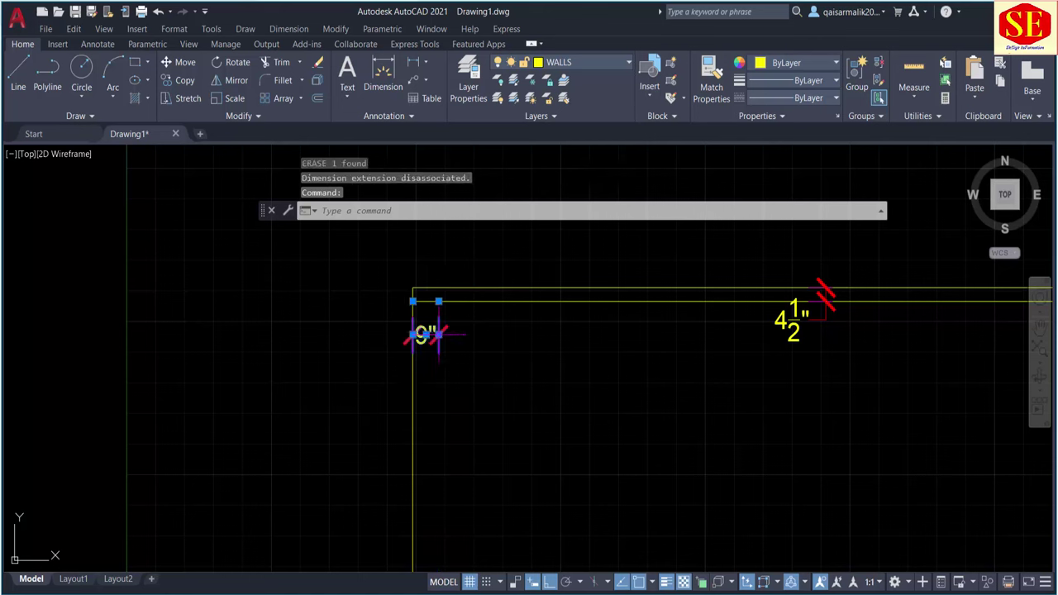
pyautogui.press('Delete')
pyautogui.write('u')
pyautogui.press('Return')
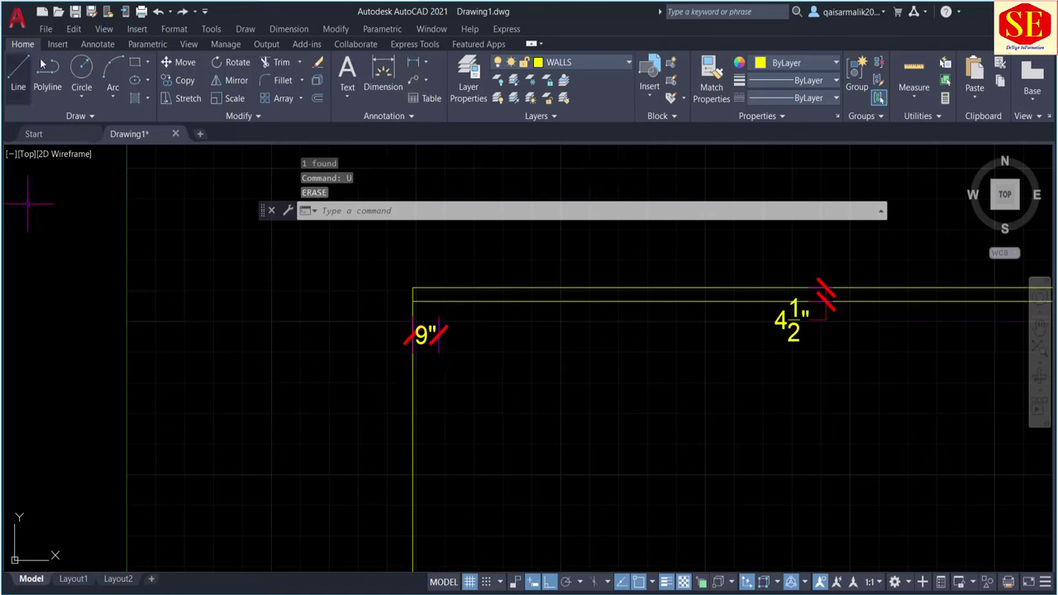
# Start and cancel the Copy command several times
pyautogui.click(189, 80)
pyautogui.press('Escape')
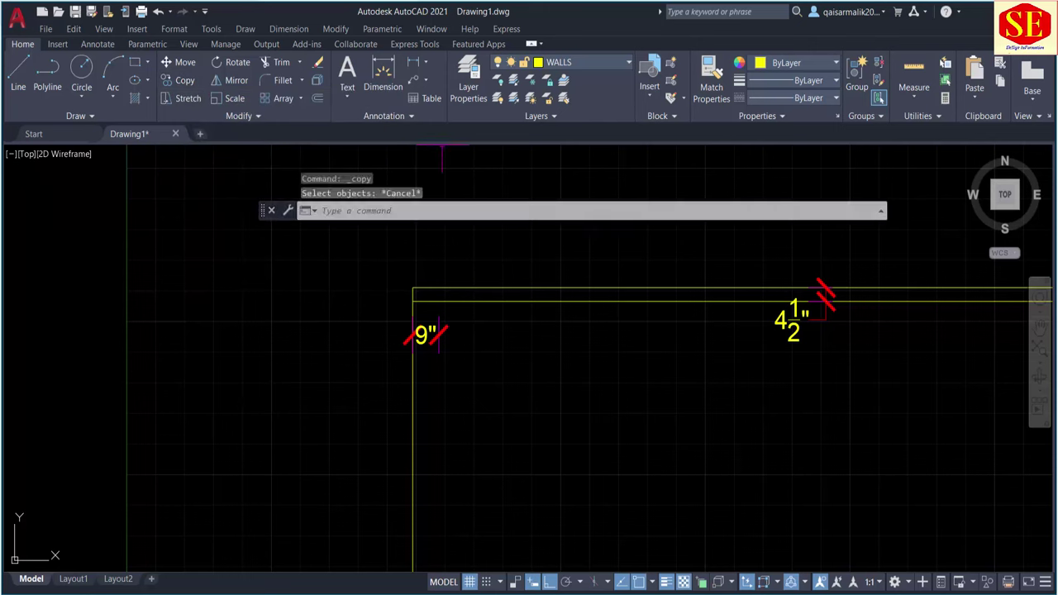
pyautogui.write('co')
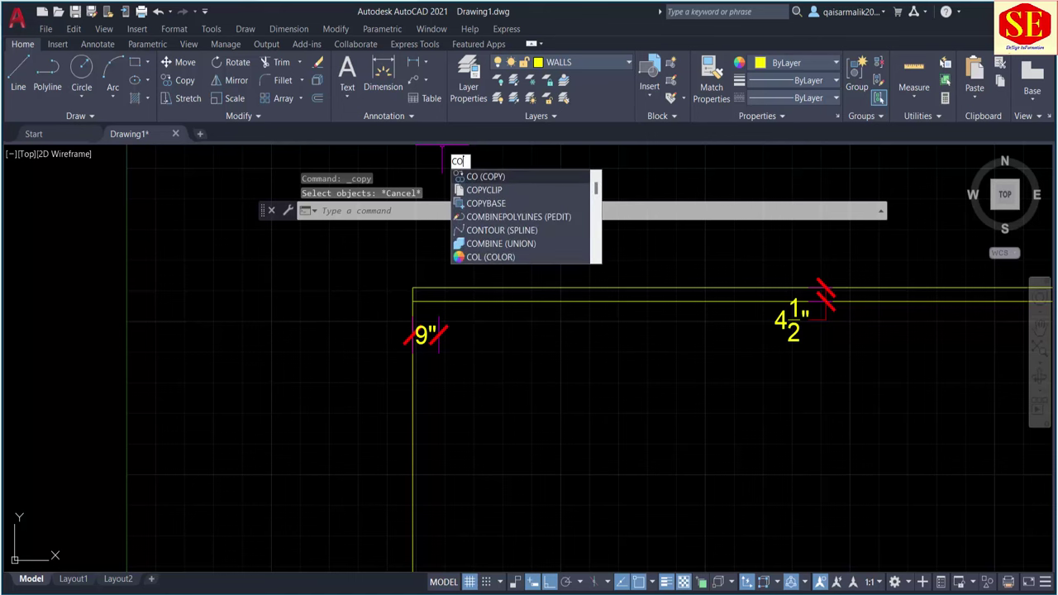
pyautogui.press('Return')
pyautogui.press('Escape')
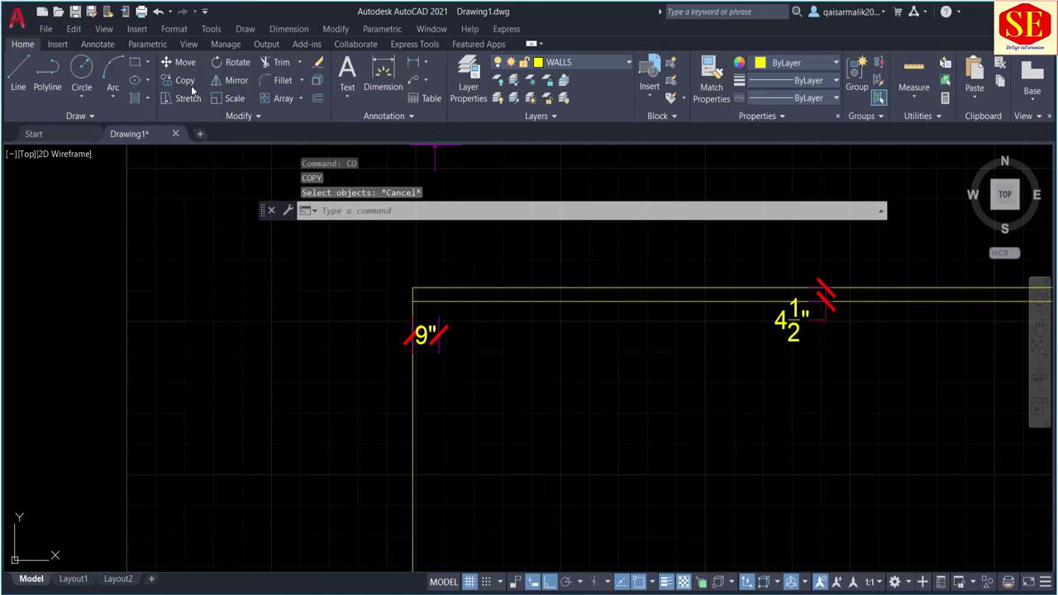
pyautogui.click(188, 83)
pyautogui.press('Escape')
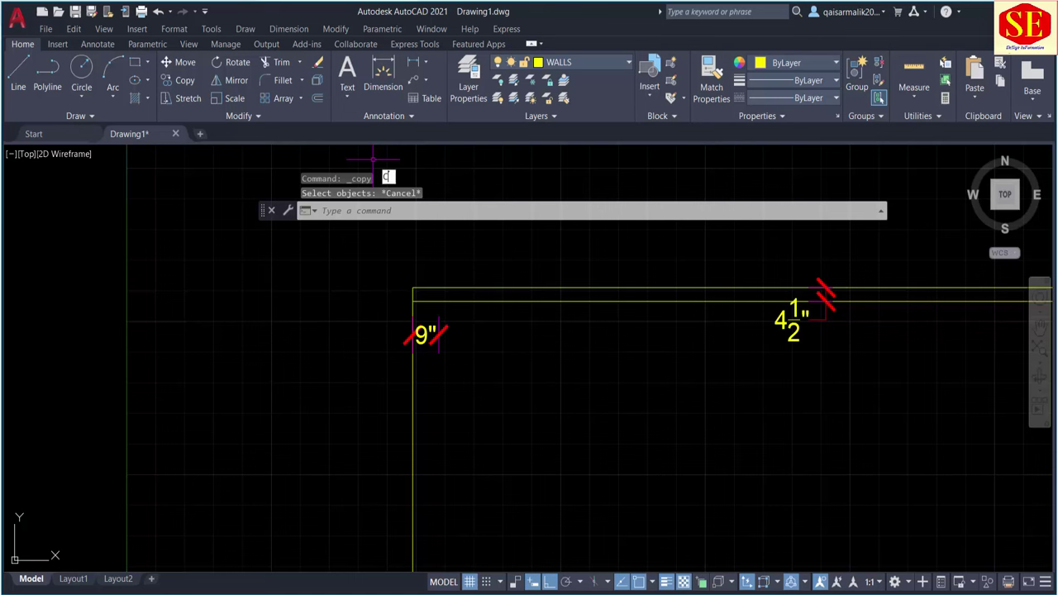
# Run Copy with the left wall line selected as the object to copy
pyautogui.write('o')
pyautogui.press('Return')
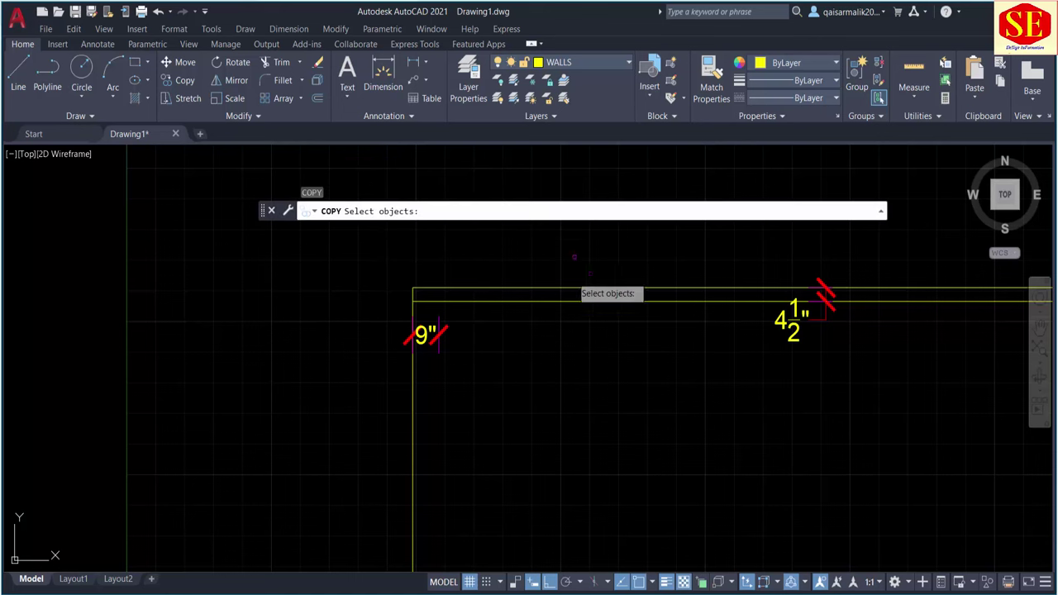
pyautogui.click(414, 385)
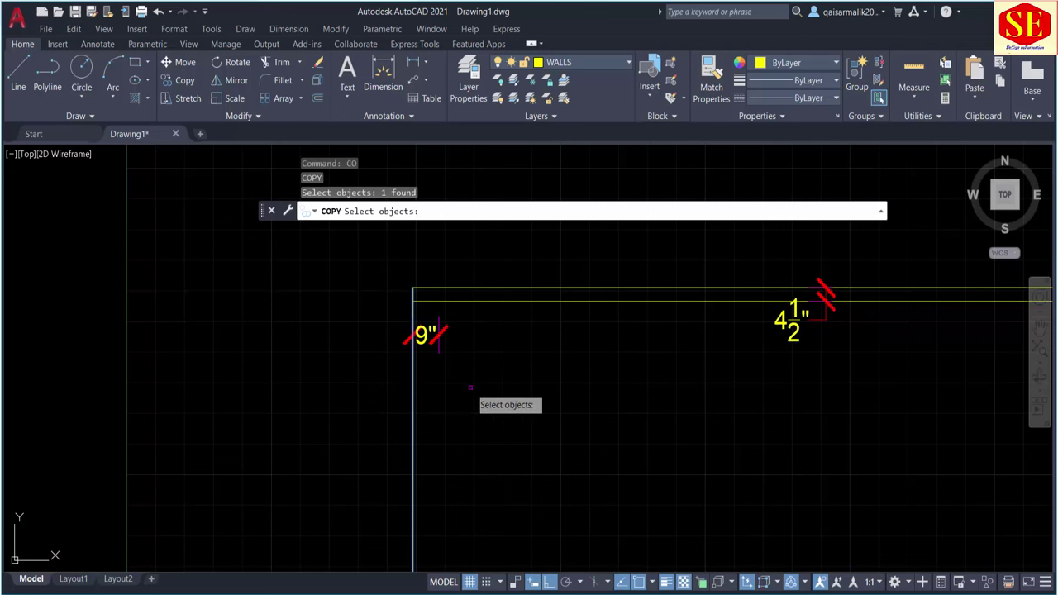
pyautogui.press('Escape')
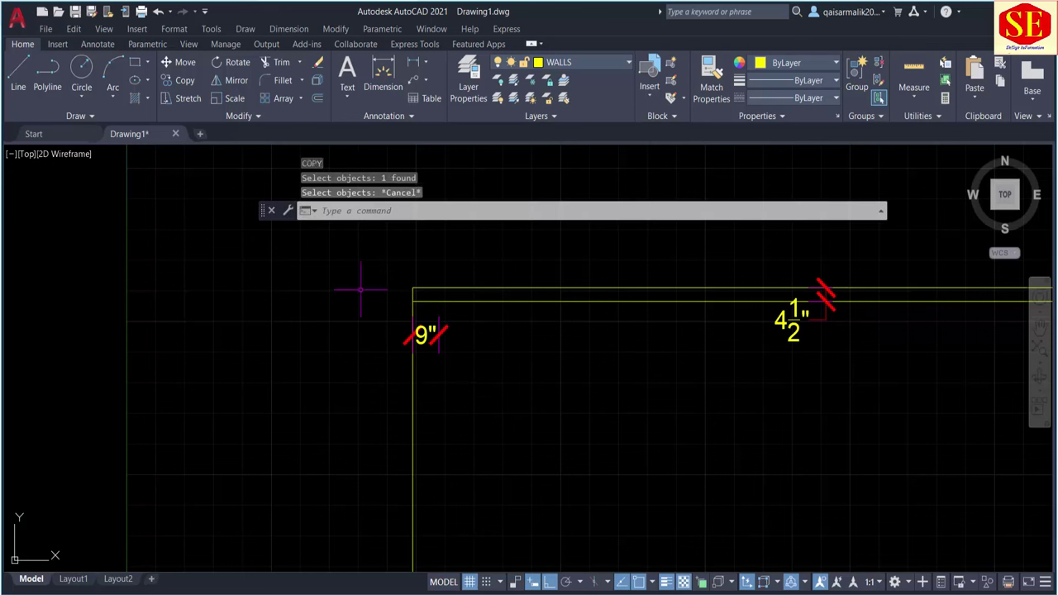
pyautogui.press('Escape')
pyautogui.write('CO')
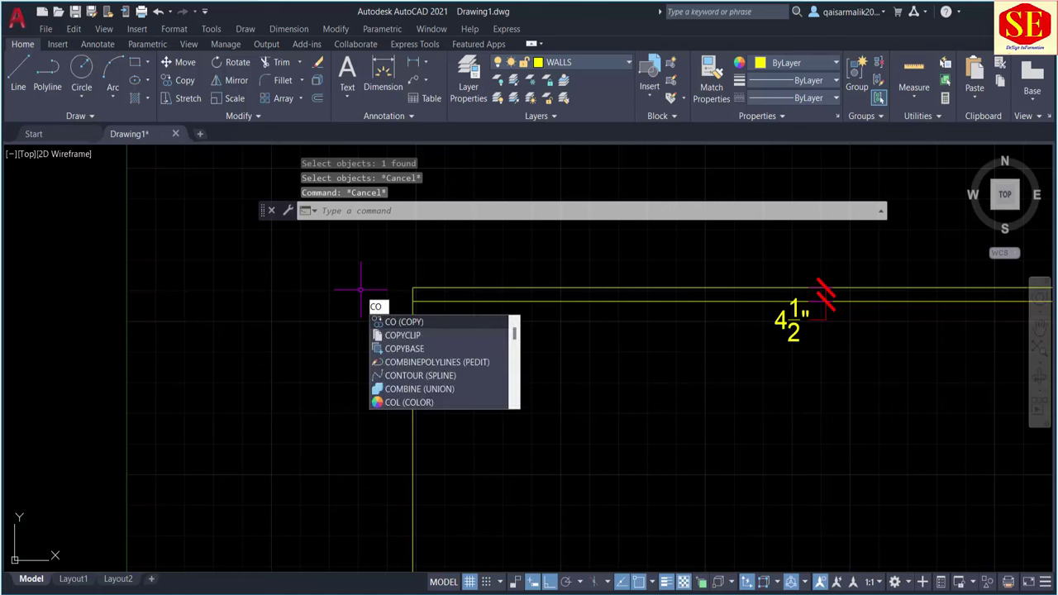
pyautogui.press('Return')
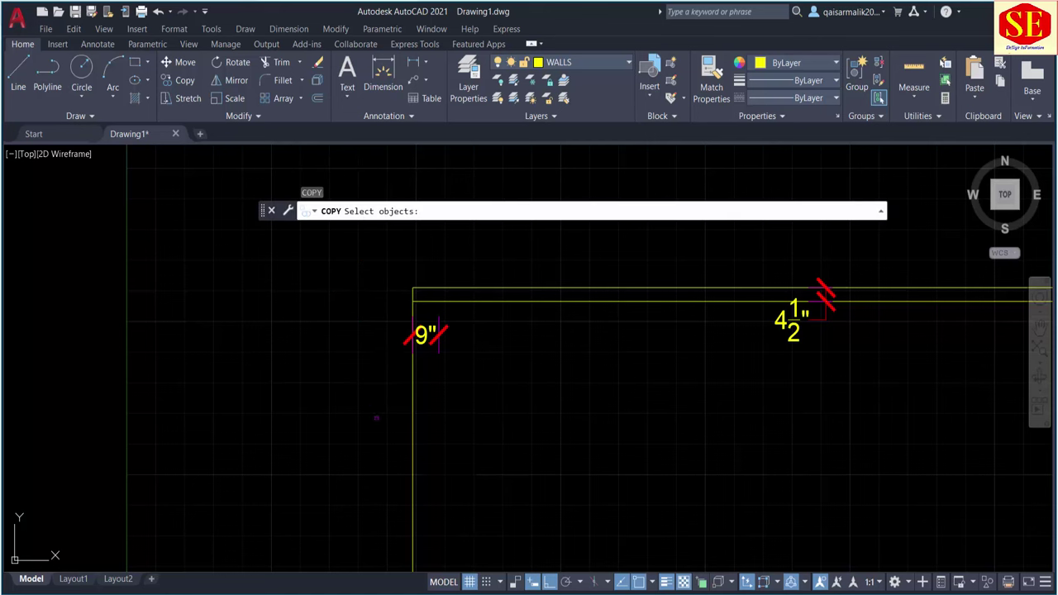
pyautogui.click(413, 452)
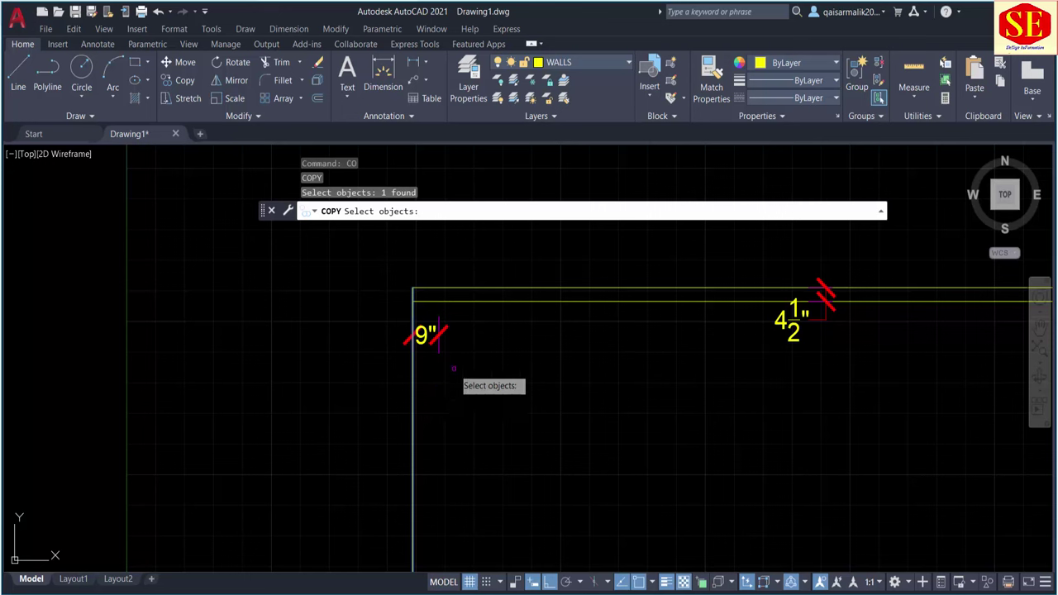
pyautogui.press('Return')
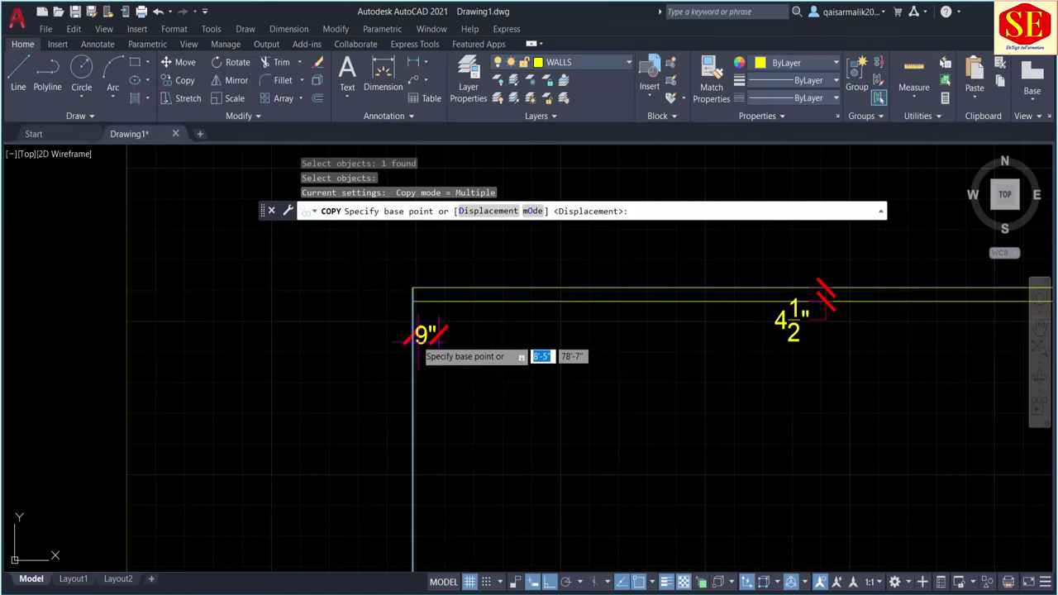
# Use the top-left wall corner as base point and enter a 9" horizontal distance
pyautogui.click(413, 288)
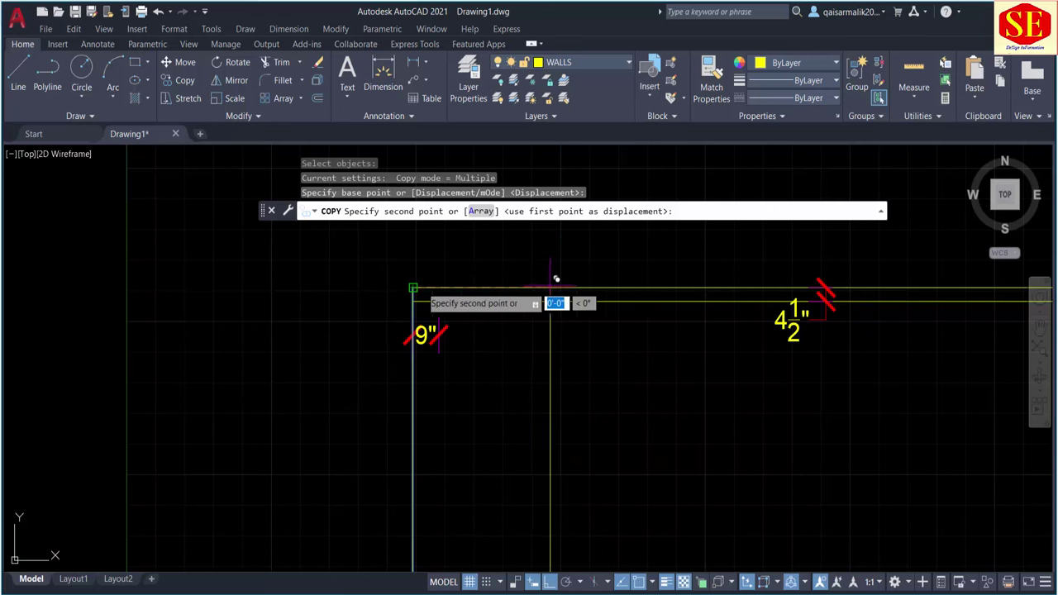
pyautogui.scroll(2, 431, 347)
pyautogui.scroll(-2, 431, 347)
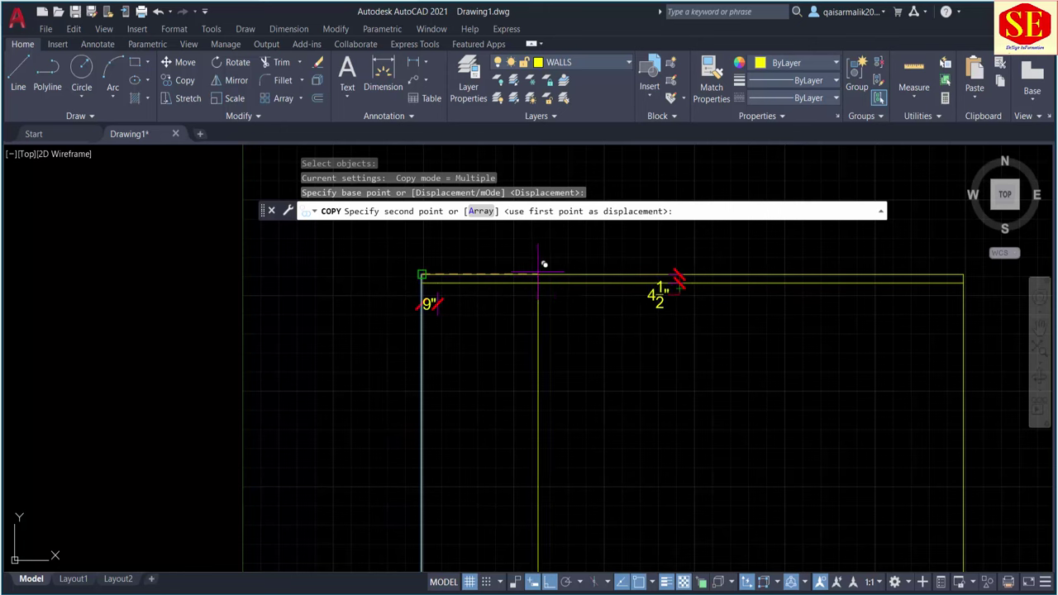
pyautogui.press('F8')
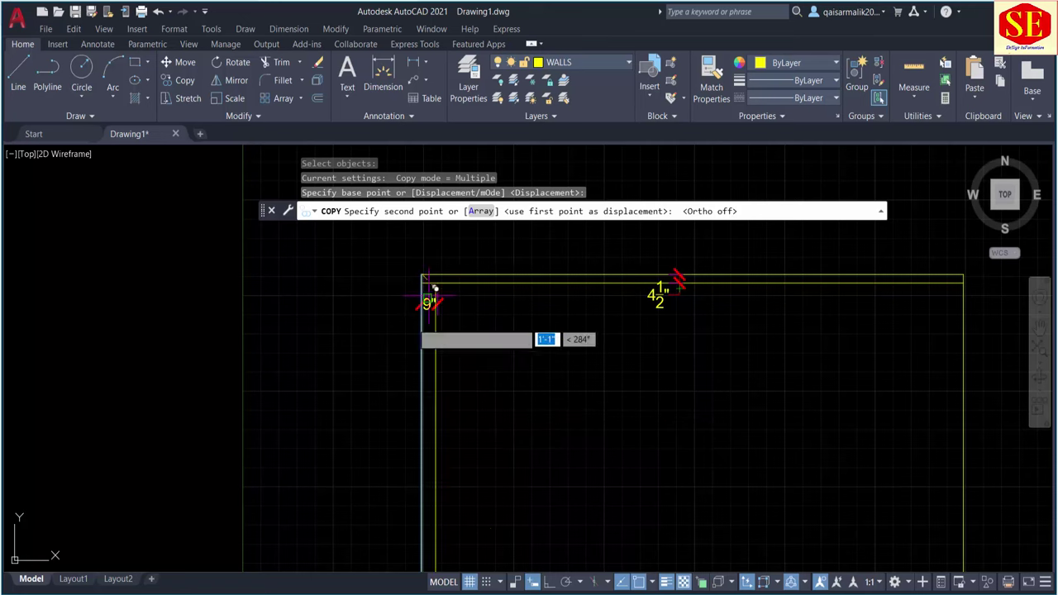
pyautogui.press('F8')
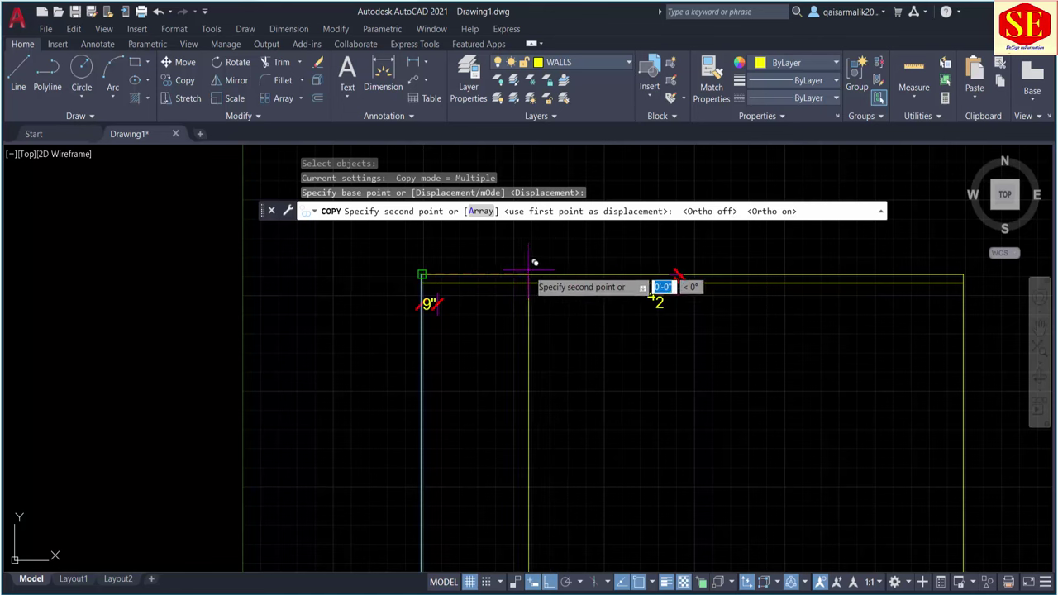
pyautogui.write('9')
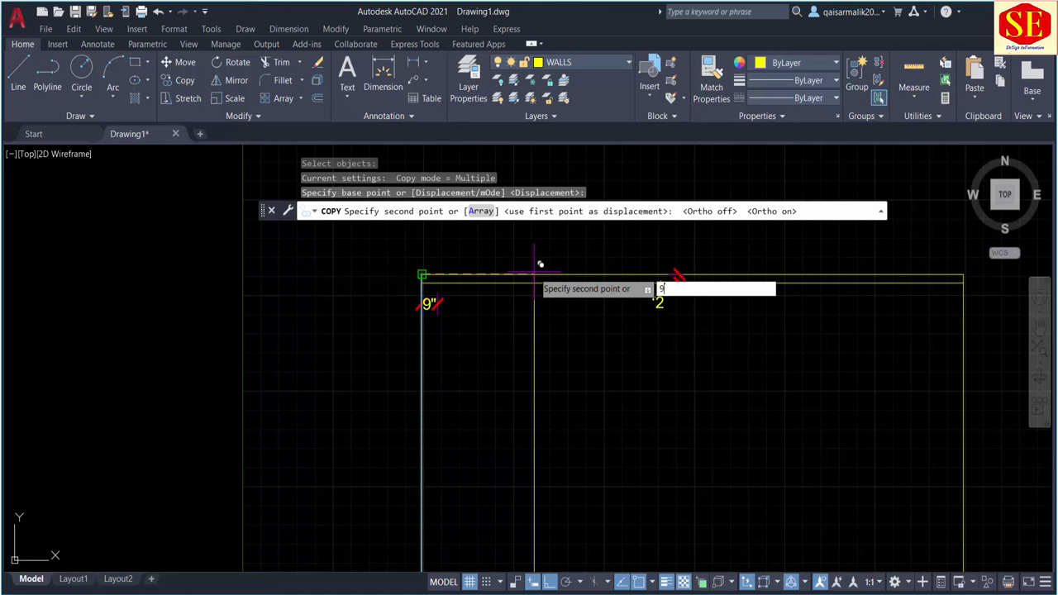
pyautogui.press('Return')
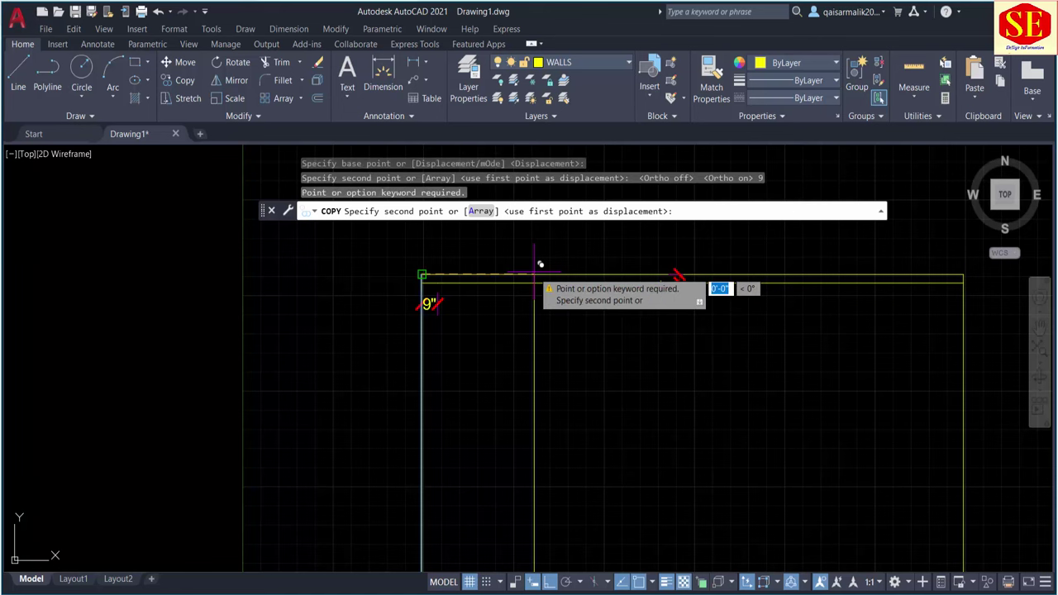
# Place the wall line copy 9" from the original and end the Copy command
pyautogui.scroll(3, 447, 272)
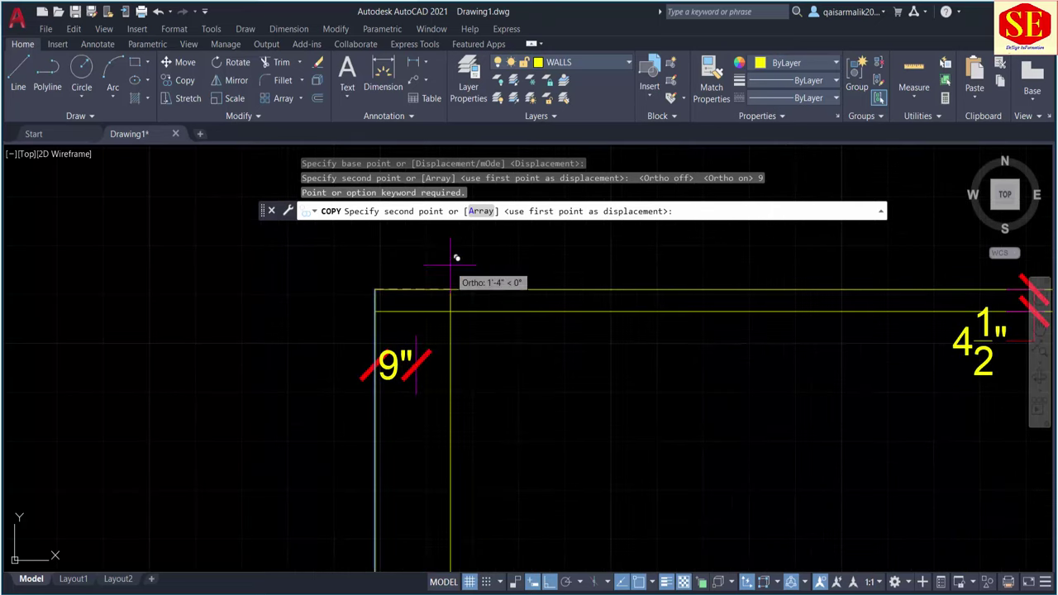
pyautogui.scroll(-3, 424, 284)
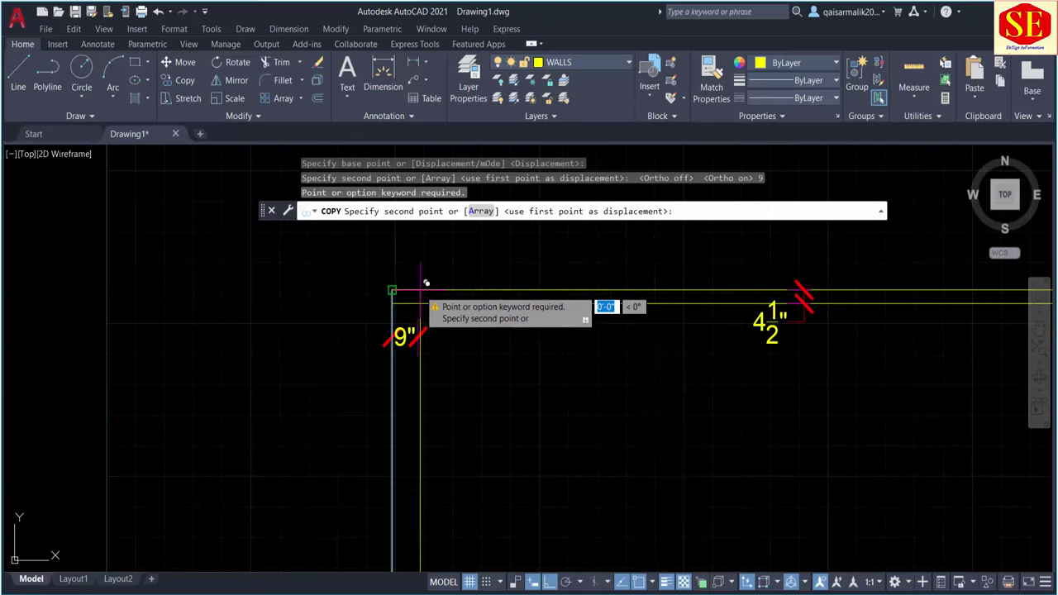
pyautogui.scroll(-5, 748, 266)
pyautogui.scroll(4, 824, 272)
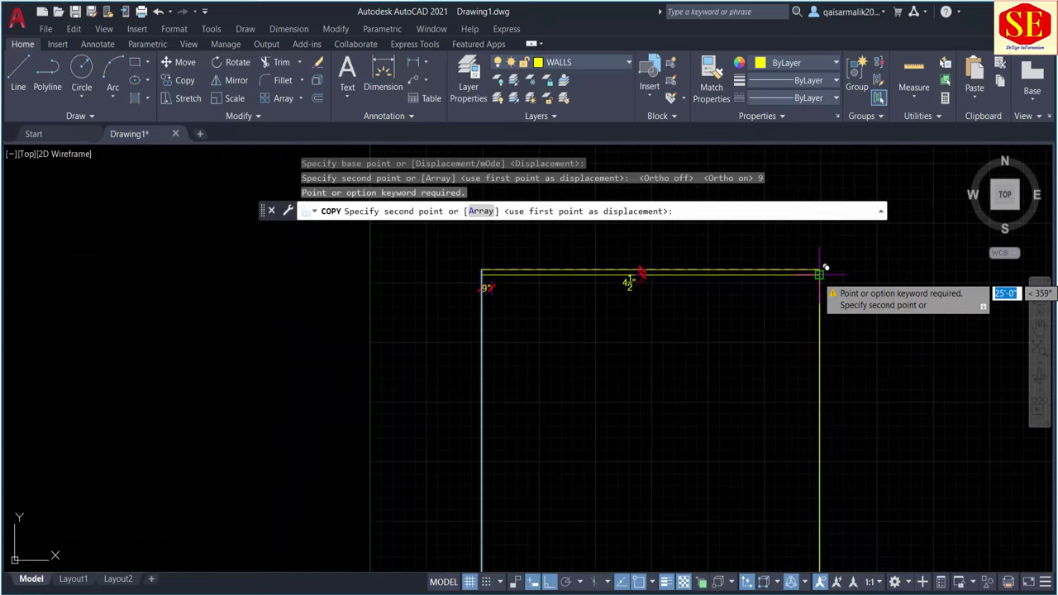
pyautogui.write('9')
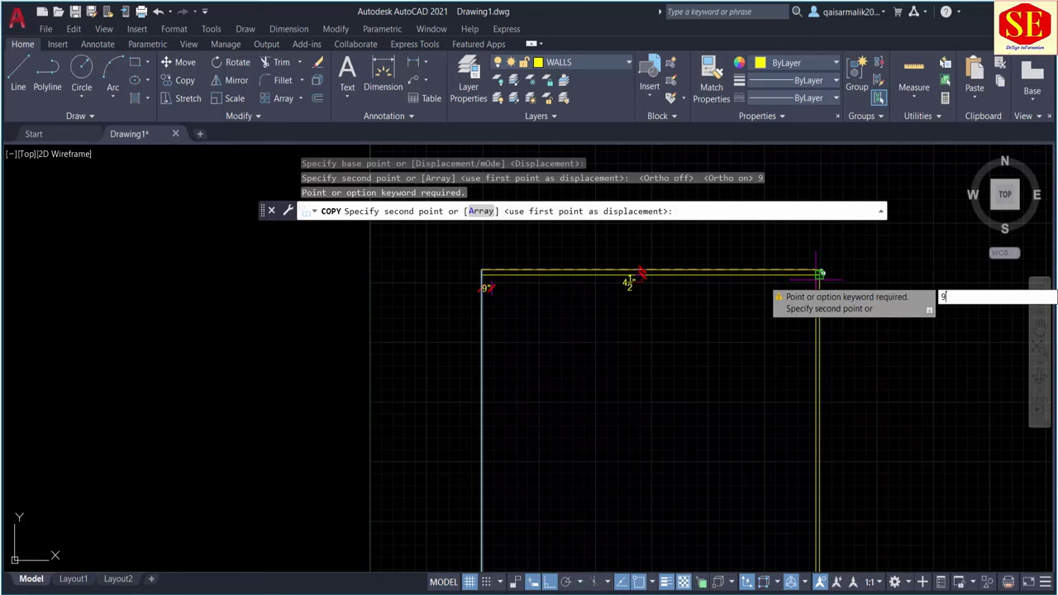
pyautogui.write('9')
pyautogui.press('Return')
pyautogui.scroll(2, 486, 279)
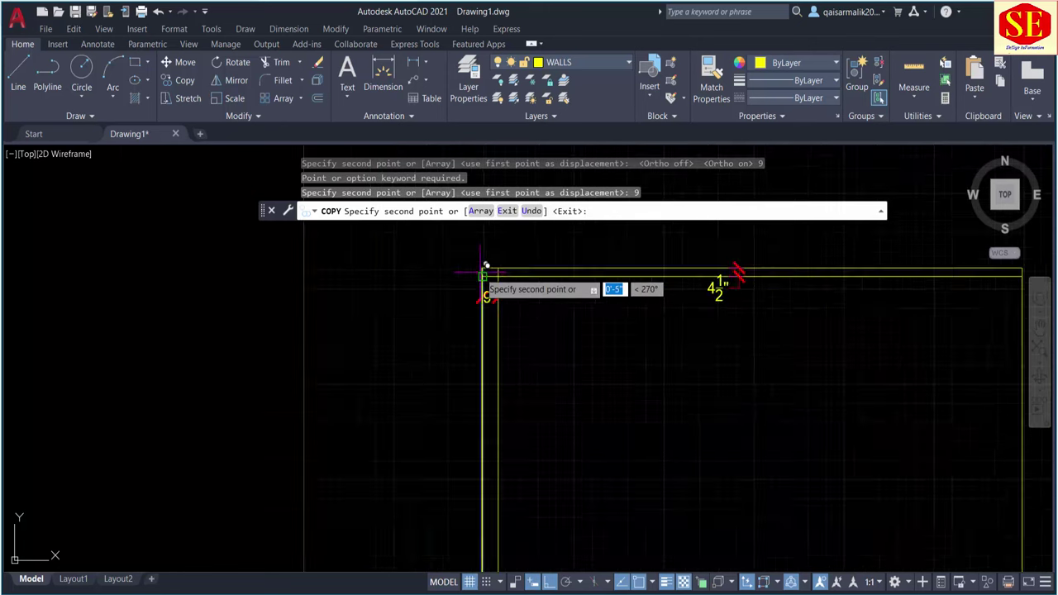
pyautogui.scroll(2, 486, 279)
pyautogui.press('Escape')
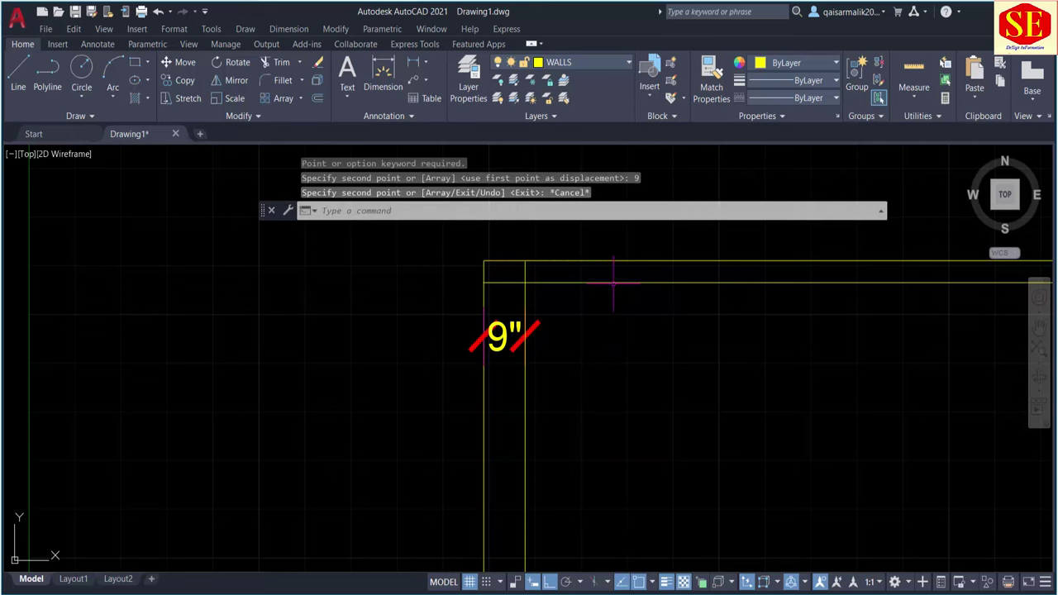
pyautogui.scroll(-3, 417, 319)
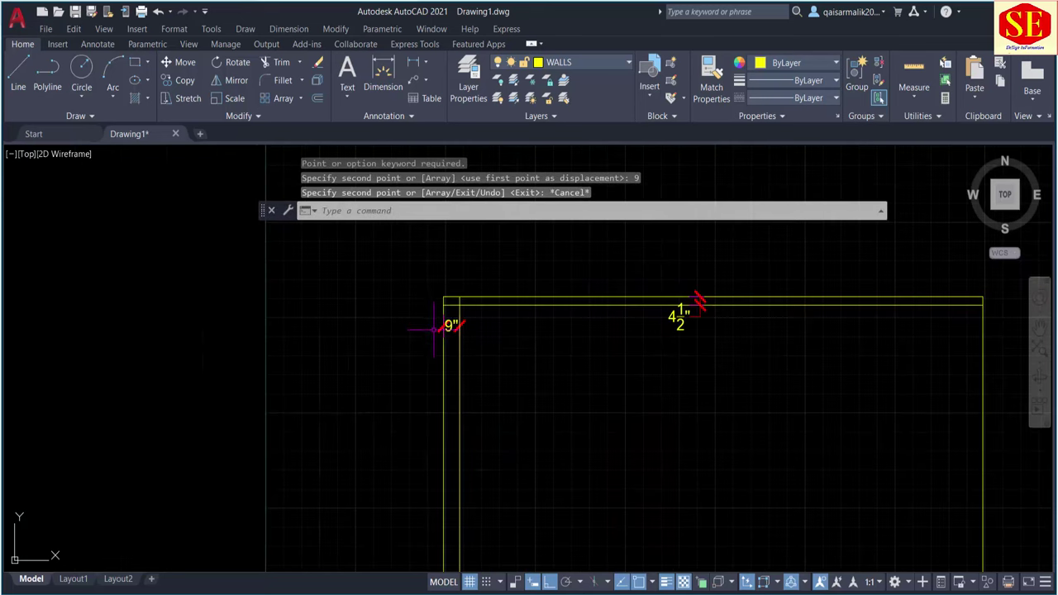
pyautogui.scroll(2, 434, 329)
# Delete the inner top wall line
pyautogui.click(485, 289)
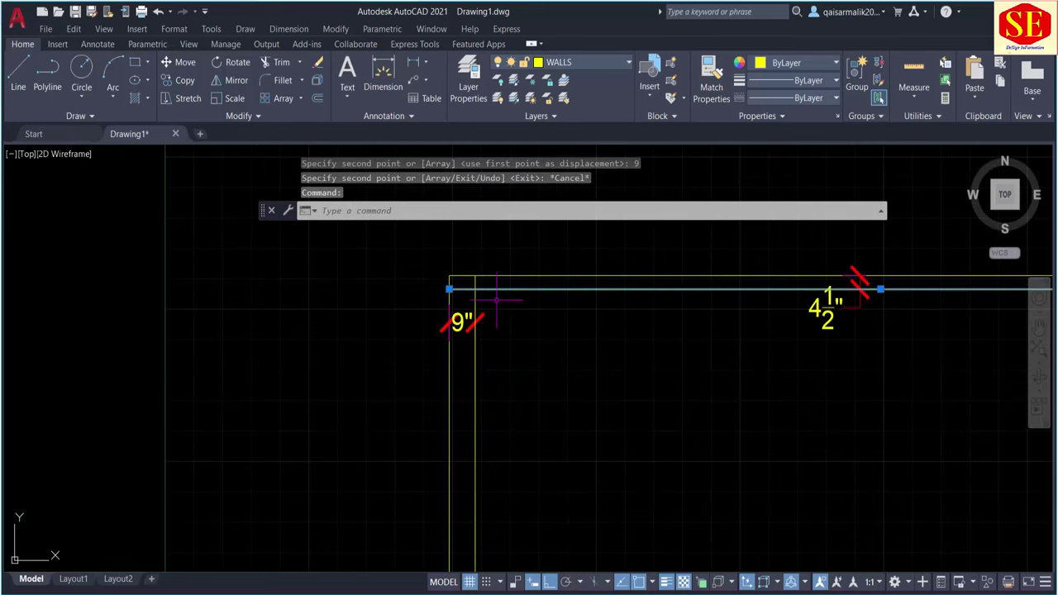
pyautogui.press('Delete')
pyautogui.scroll(-2, 475, 331)
pyautogui.scroll(2, 694, 313)
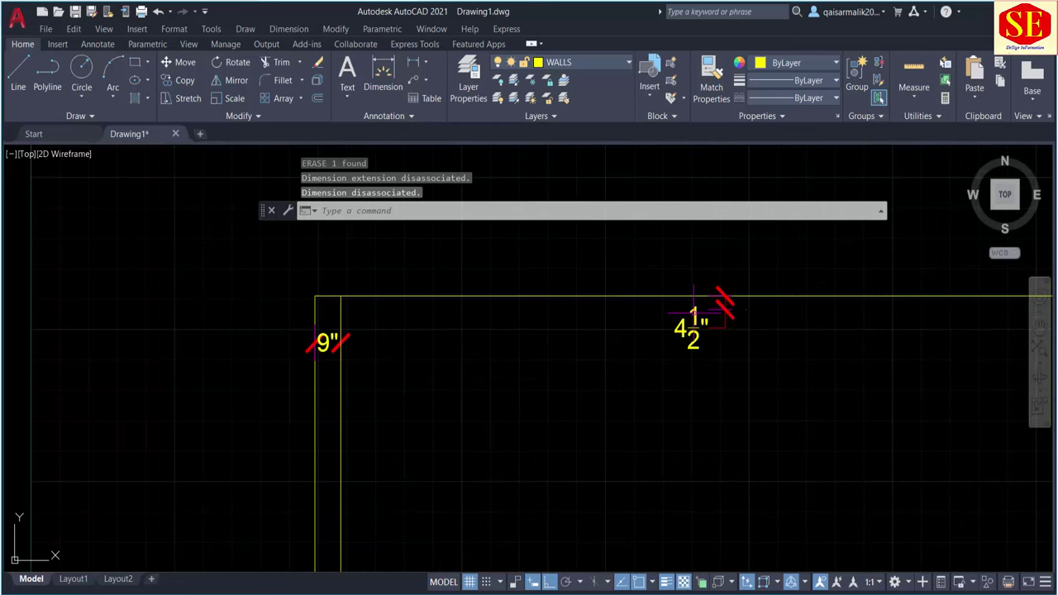
# Copy the top wall line 4.5 below it from the wall-corner base point
pyautogui.write('o')
pyautogui.press('Return')
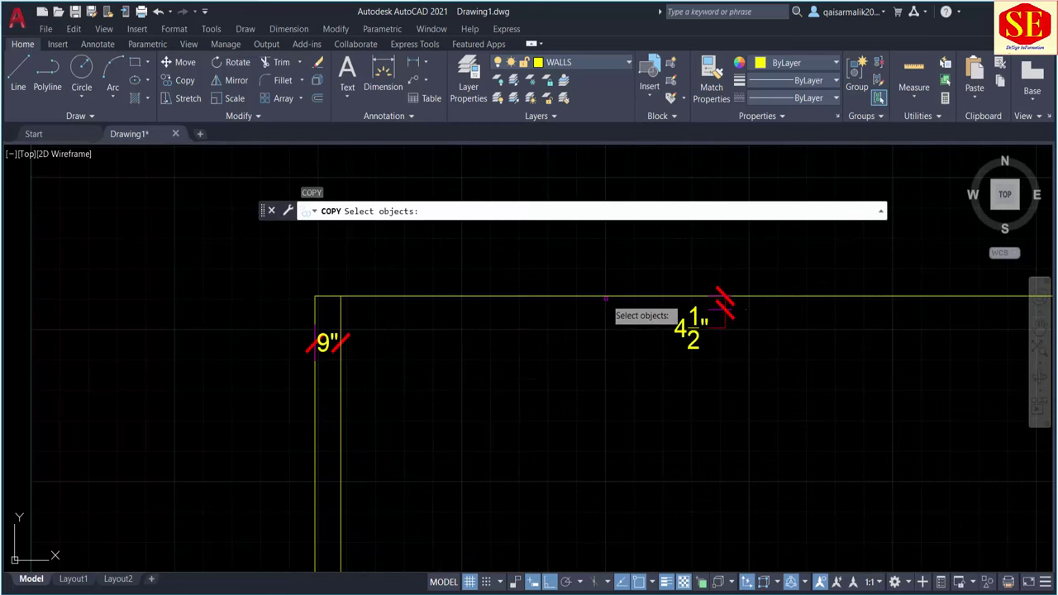
pyautogui.click(604, 299)
pyautogui.press('Return')
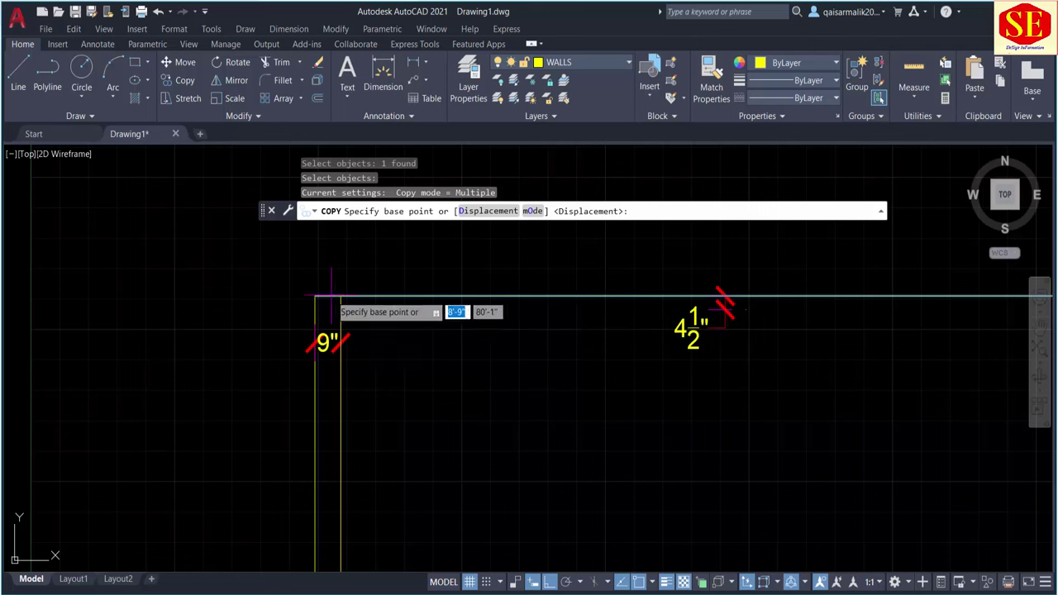
pyautogui.click(315, 296)
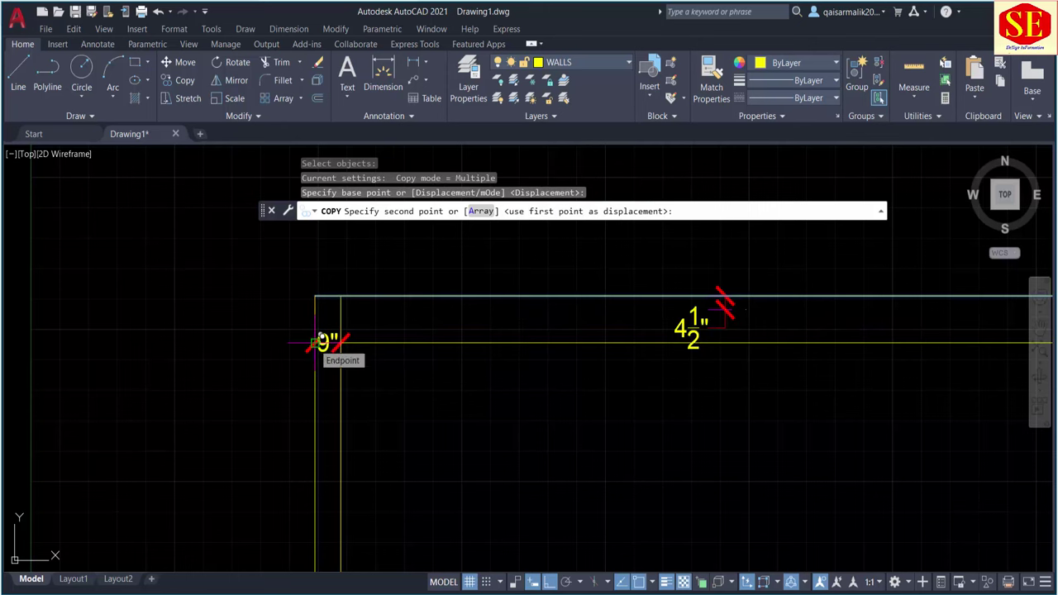
pyautogui.write('4.5')
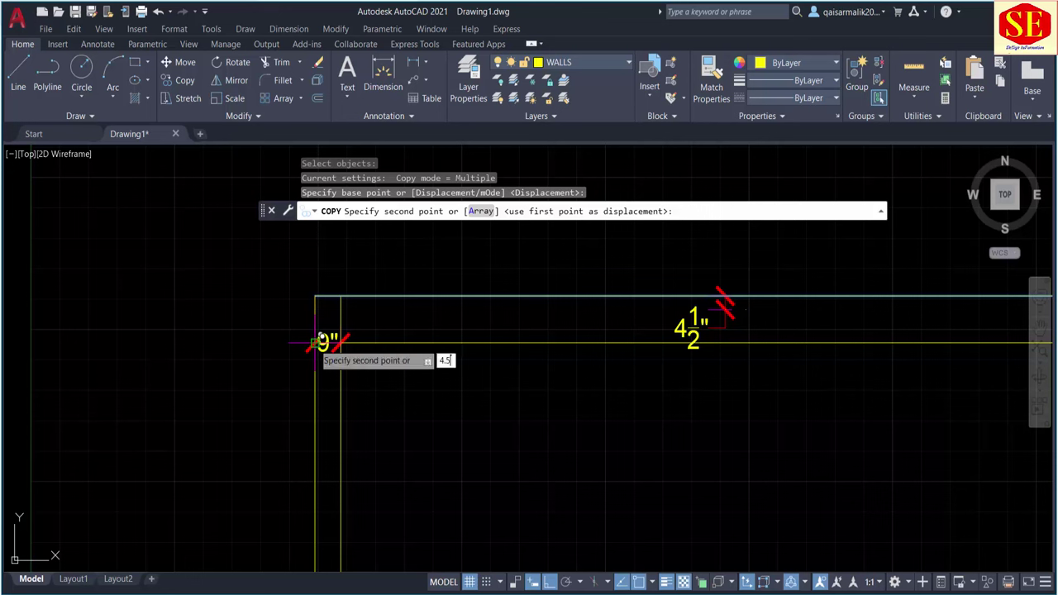
pyautogui.press('Return')
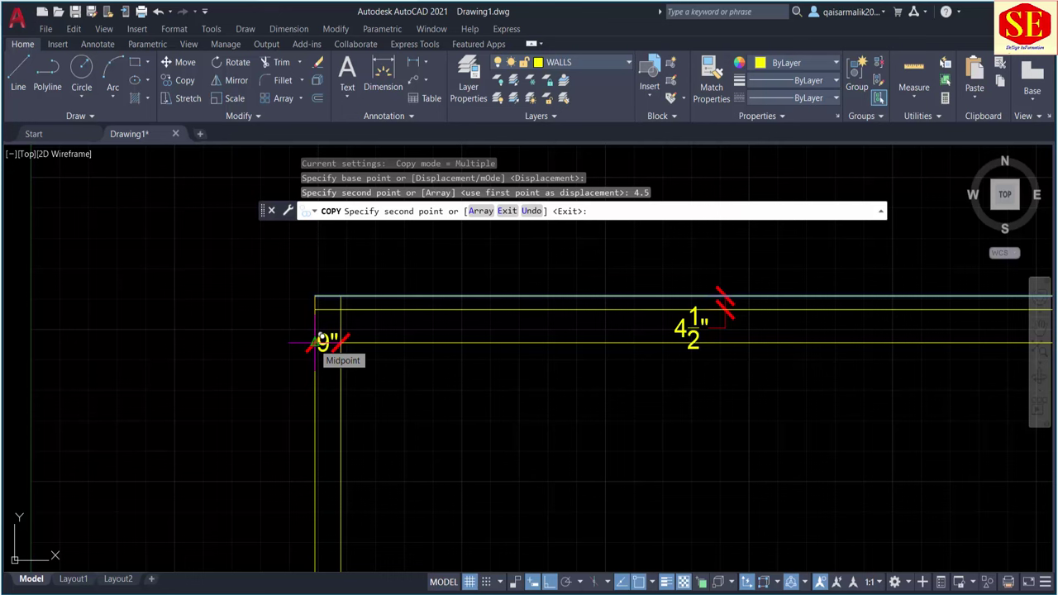
# Place further copies of the top wall line at 4.5, 5.5, 6.5 and 7.5
pyautogui.write('4.5')
pyautogui.press('Return')
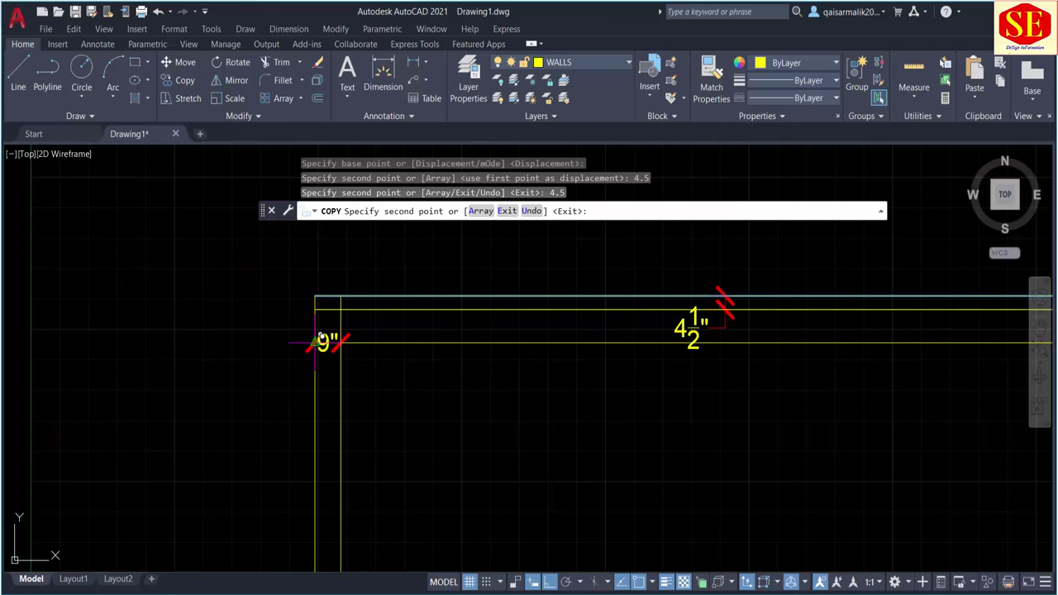
pyautogui.write('5.5')
pyautogui.press('Return')
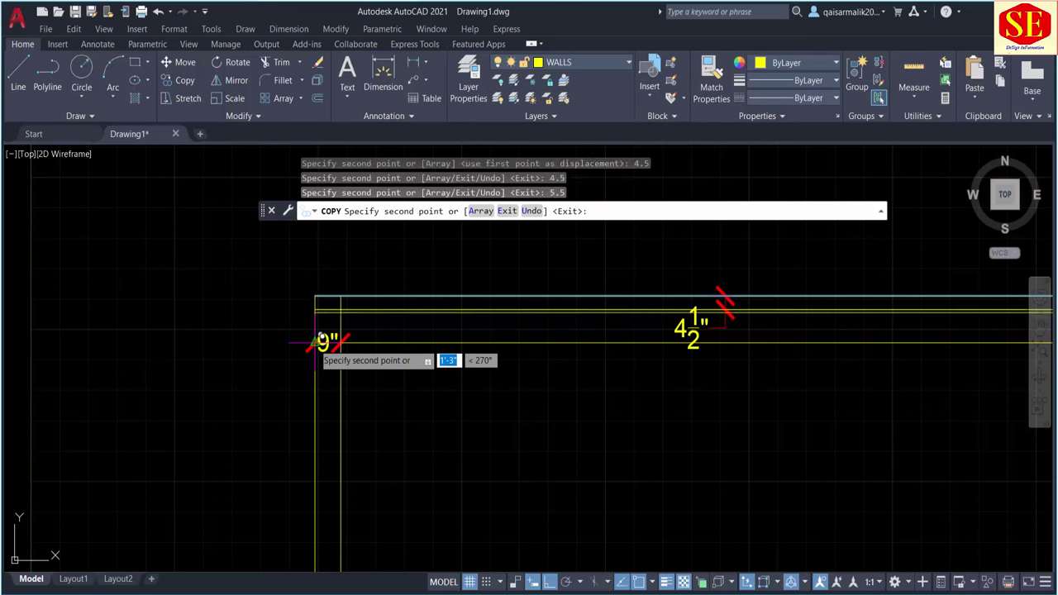
pyautogui.write('.5')
pyautogui.press('Return')
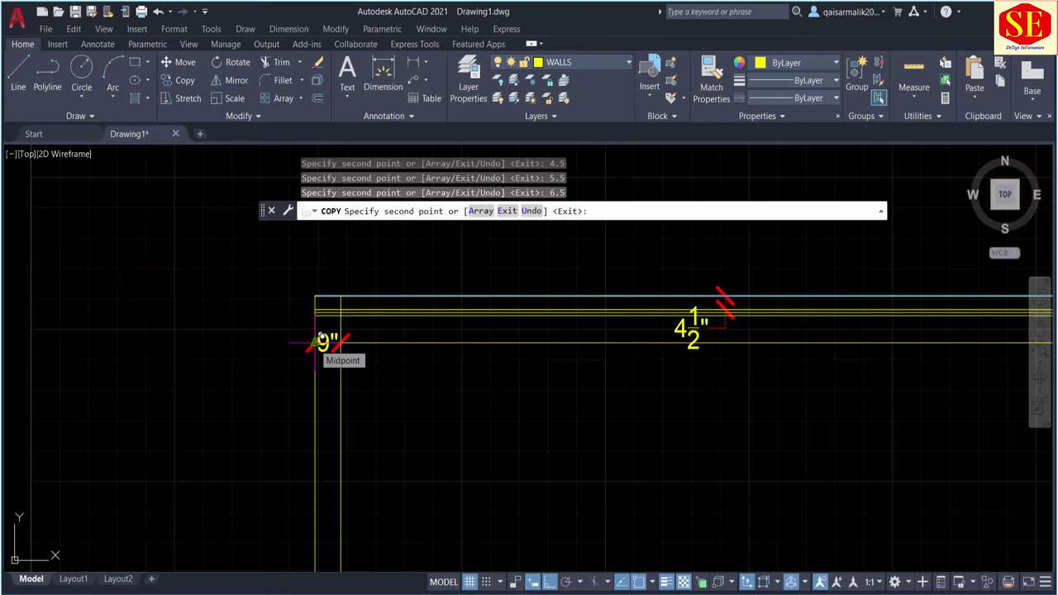
pyautogui.write('7.5')
pyautogui.press('Return')
pyautogui.press('Escape')
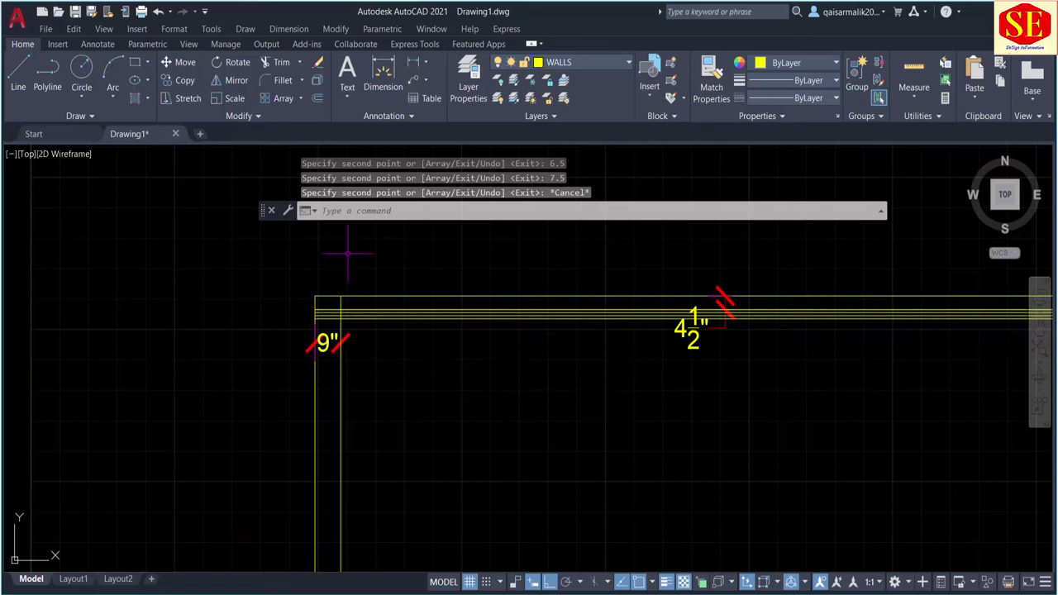
pyautogui.scroll(4, 364, 279)
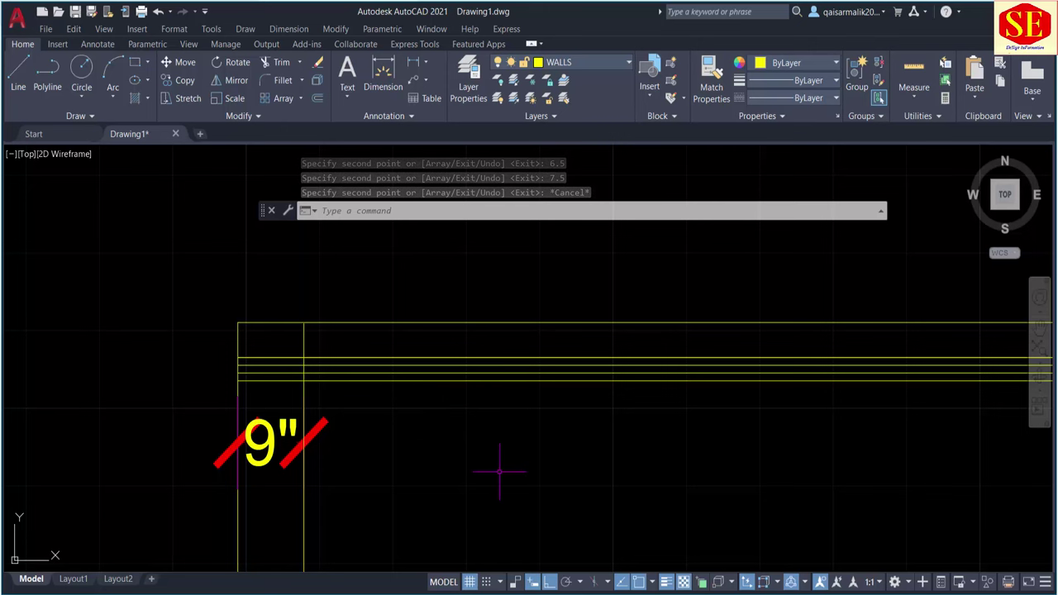
# Erase the three extra top wall lines, leaving one inner line 4.5 below
pyautogui.scroll(5, 424, 404)
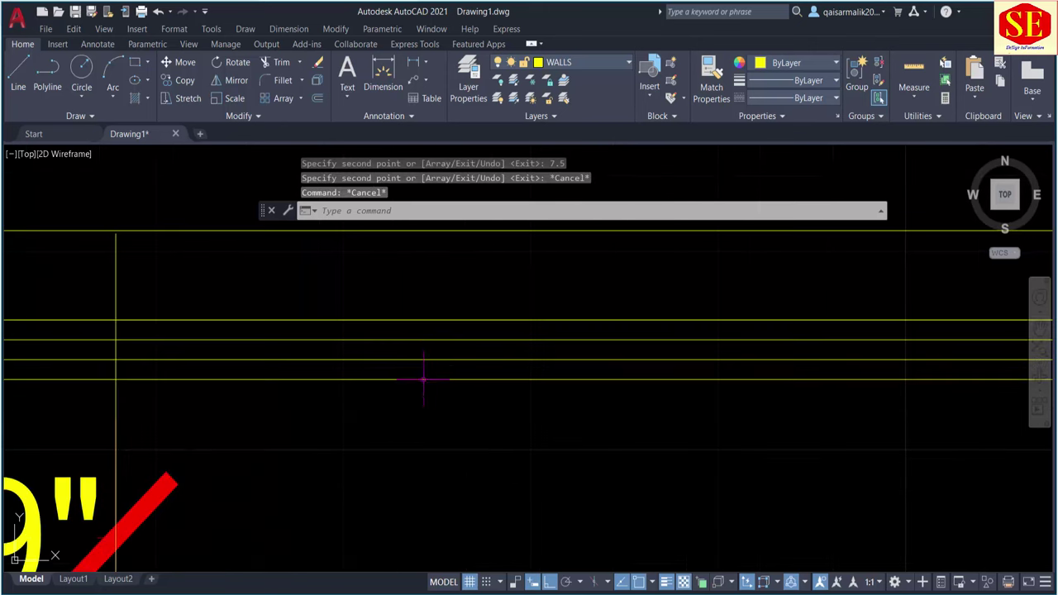
pyautogui.click(405, 331)
pyautogui.click(368, 389)
pyautogui.write('e')
pyautogui.press('Return')
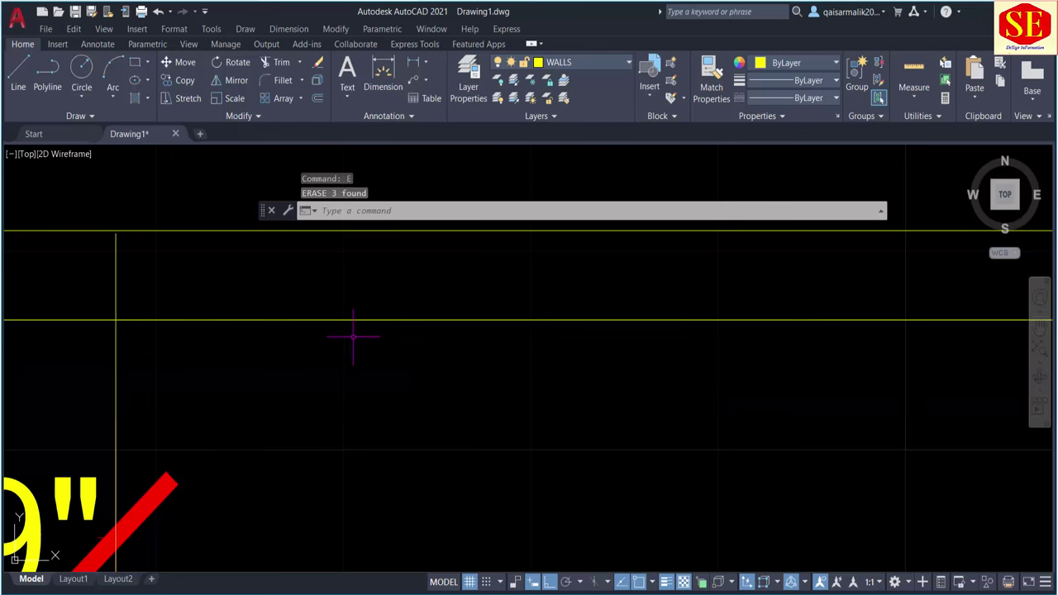
pyautogui.scroll(-4, 352, 337)
pyautogui.scroll(-2, 352, 337)
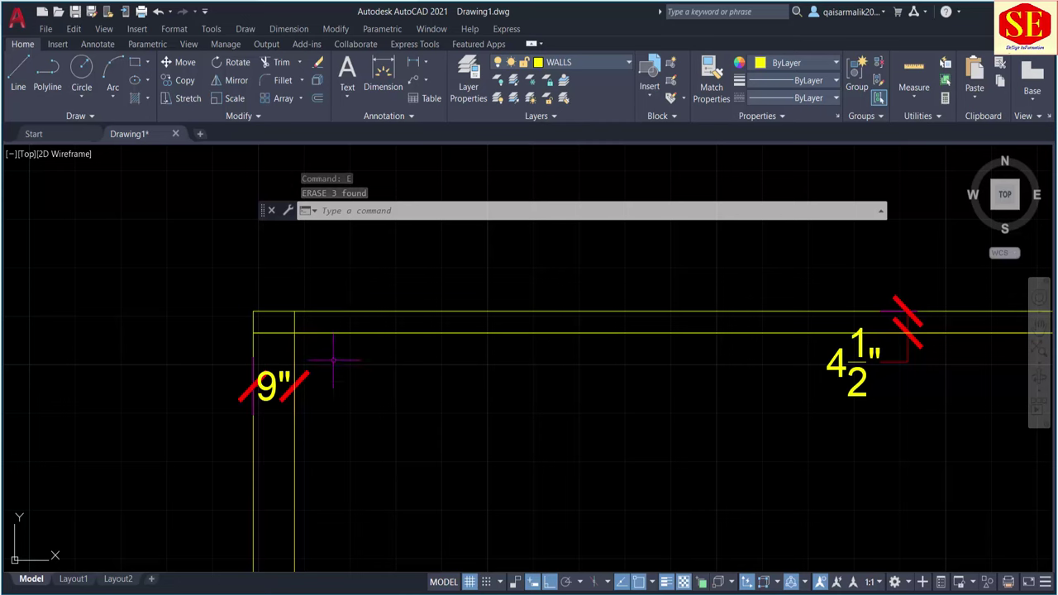
pyautogui.scroll(-3, 275, 319)
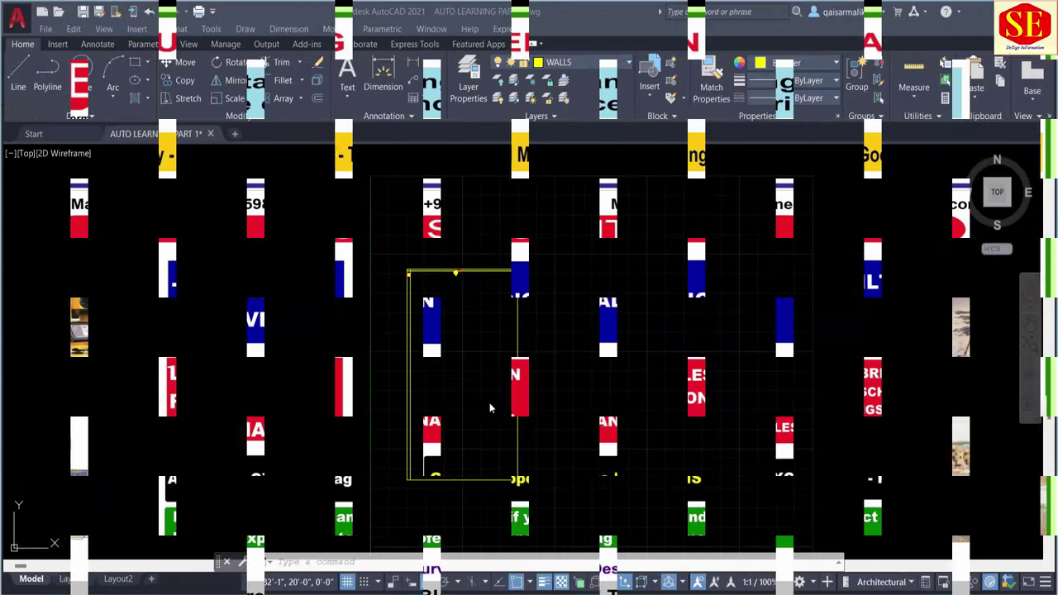
pyautogui.scroll(3, 405, 271)
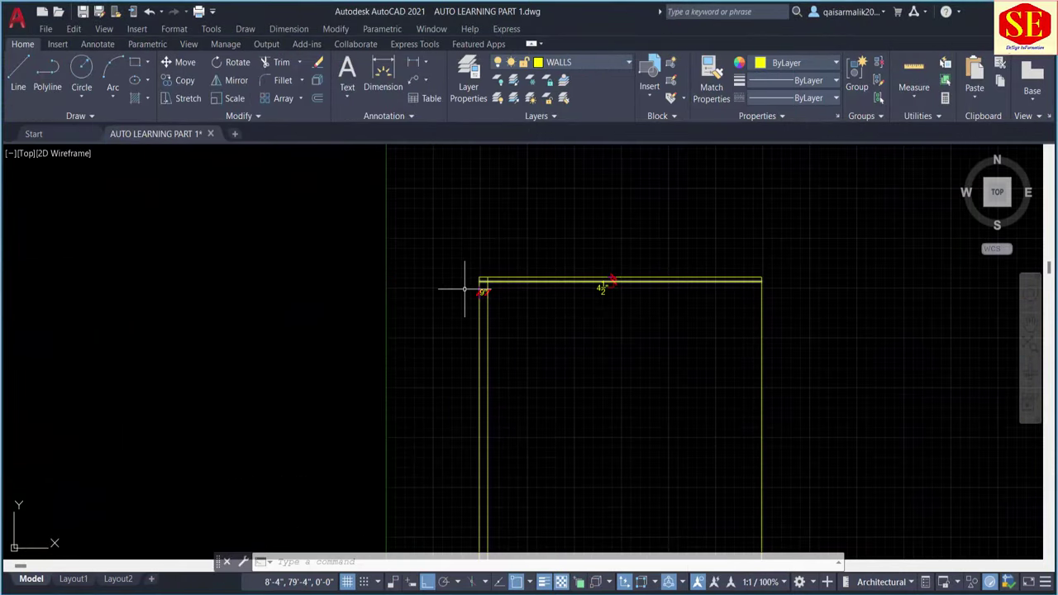
pyautogui.scroll(-3, 460, 288)
pyautogui.scroll(-3, 547, 303)
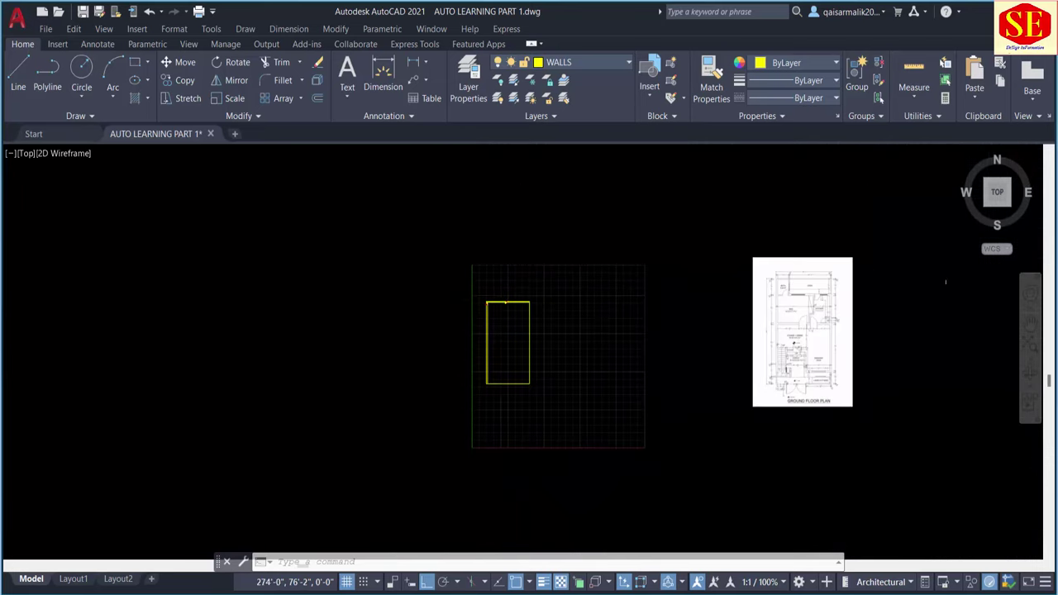
pyautogui.scroll(-2, 814, 345)
pyautogui.scroll(5, 813, 345)
pyautogui.moveTo(799, 342); pyautogui.dragTo(408, 402, button='middle')
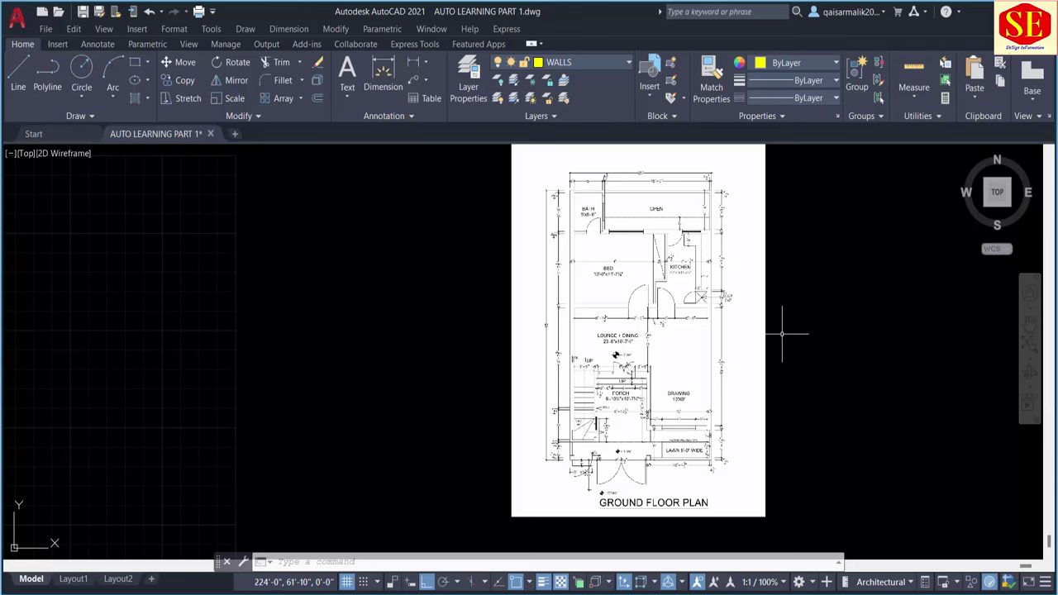
pyautogui.scroll(-4, 417, 364)
pyautogui.moveTo(290, 378); pyautogui.dragTo(508, 373, button='middle')
pyautogui.scroll(3, 432, 378)
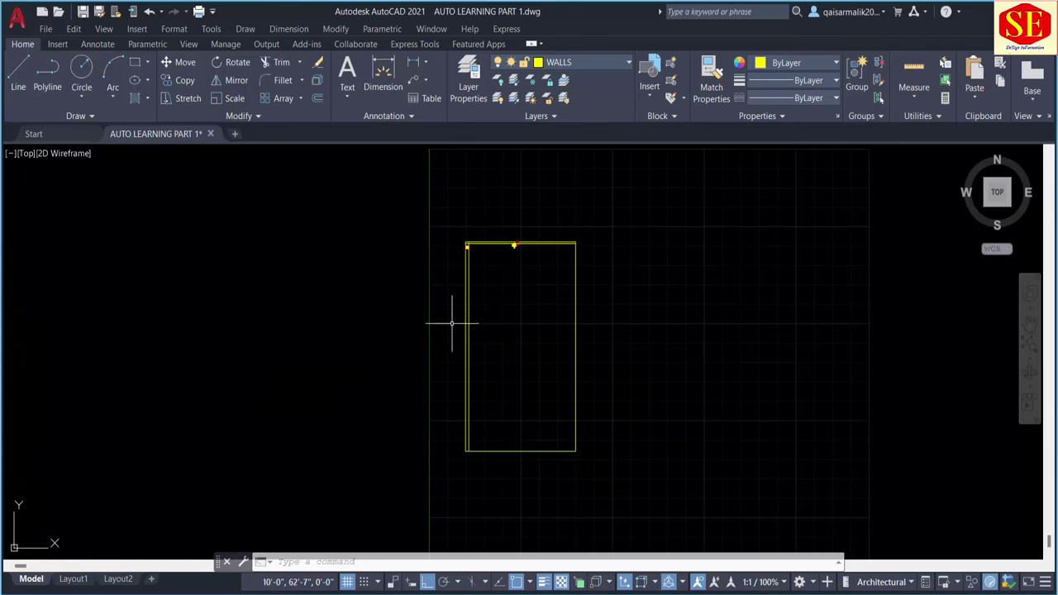